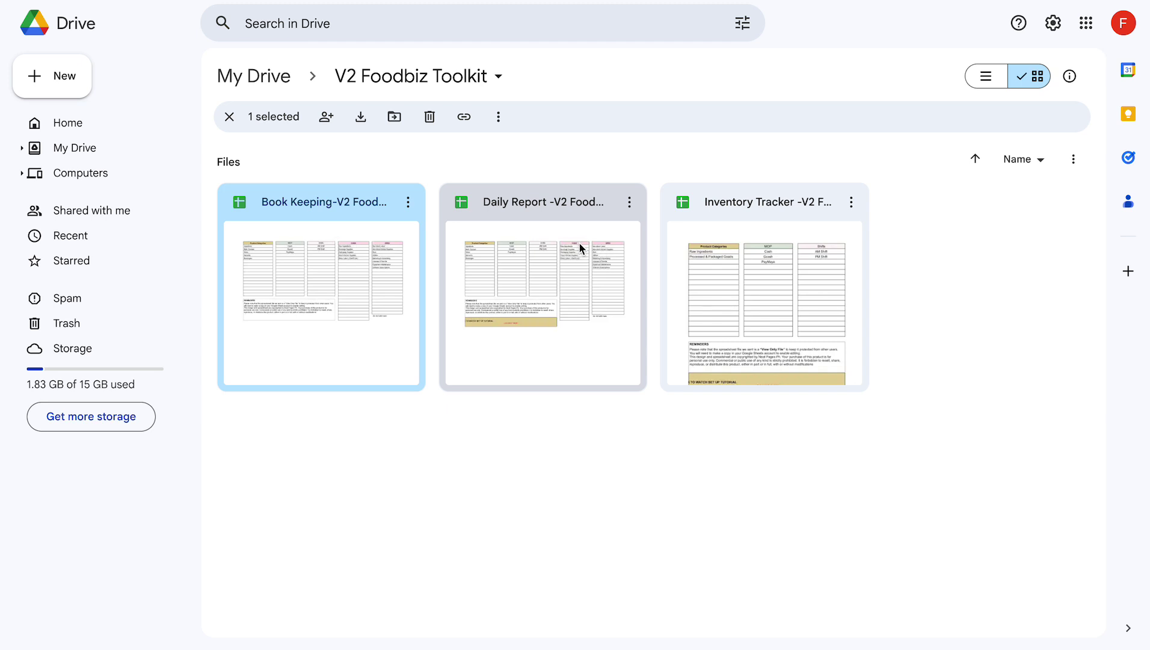
Open the Daily Report spreadsheet and review the Product Categories, MOP, Shifts, COGS and OPEX lists on the Start sheet
double_click(525, 212)
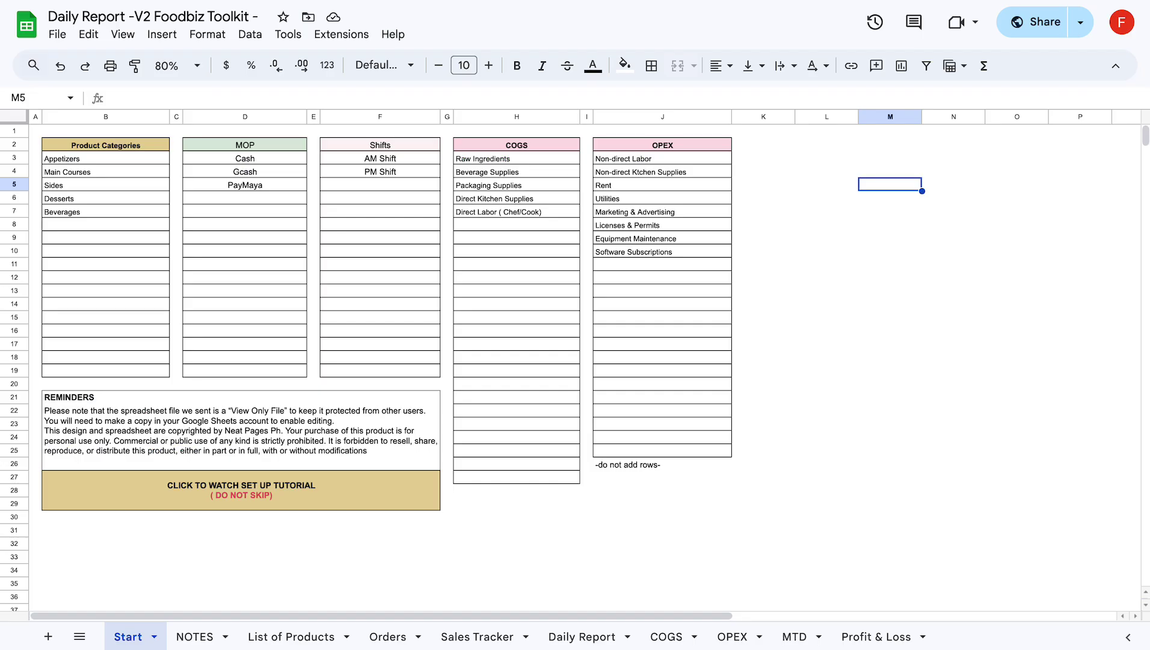
click(736, 493)
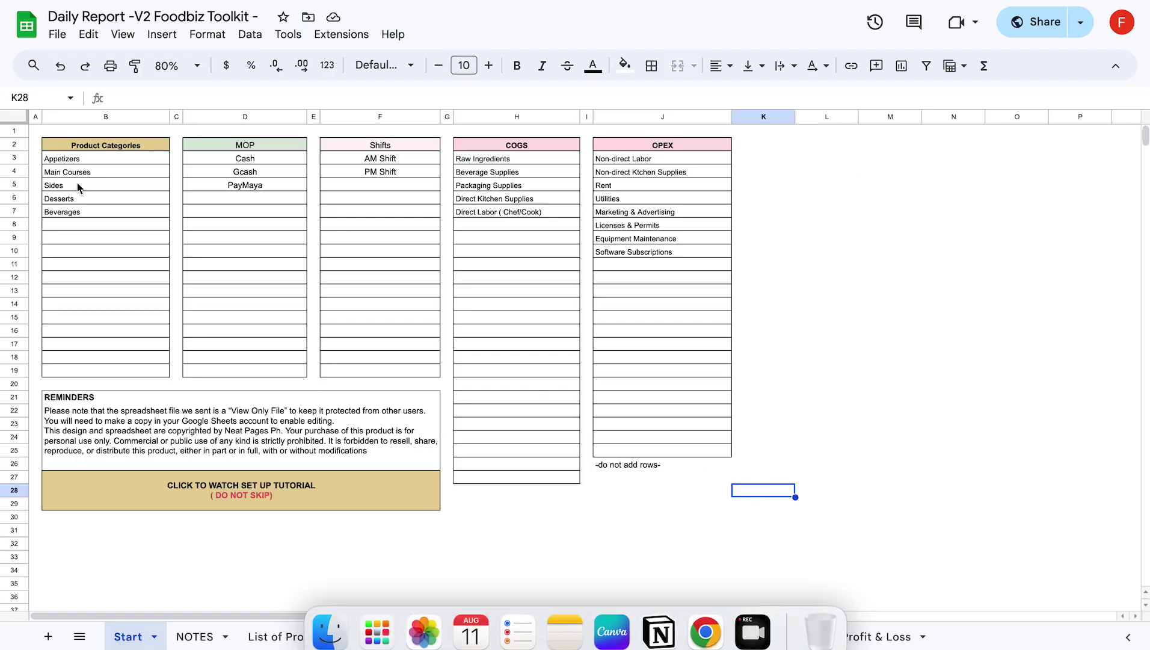
click(126, 116)
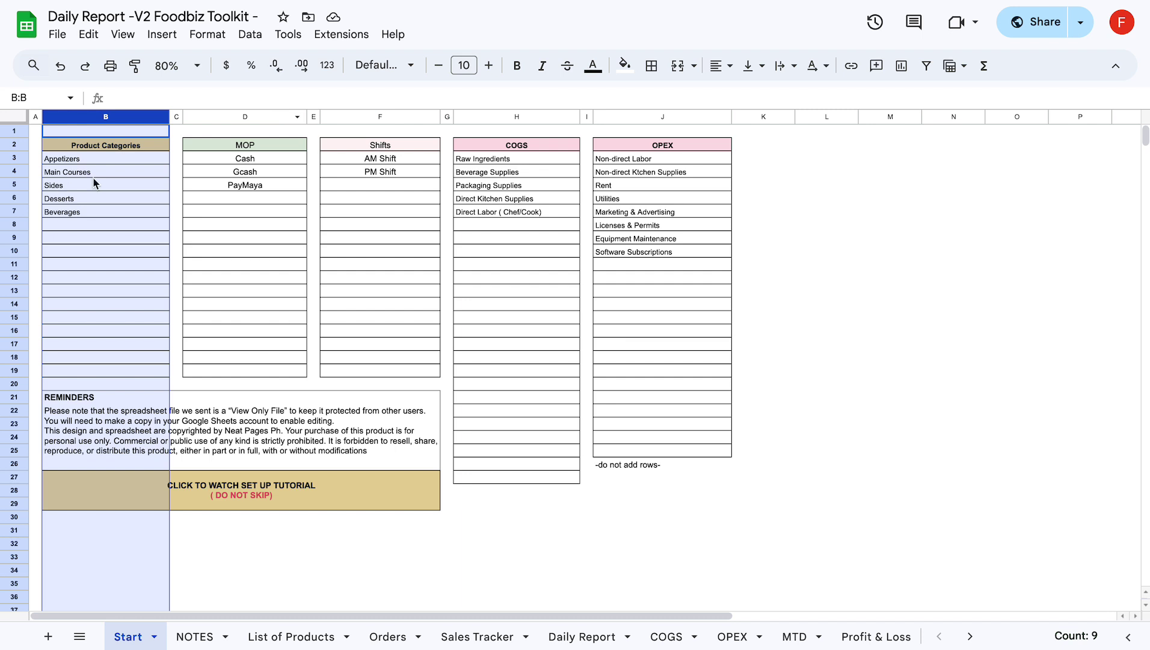
click(122, 162)
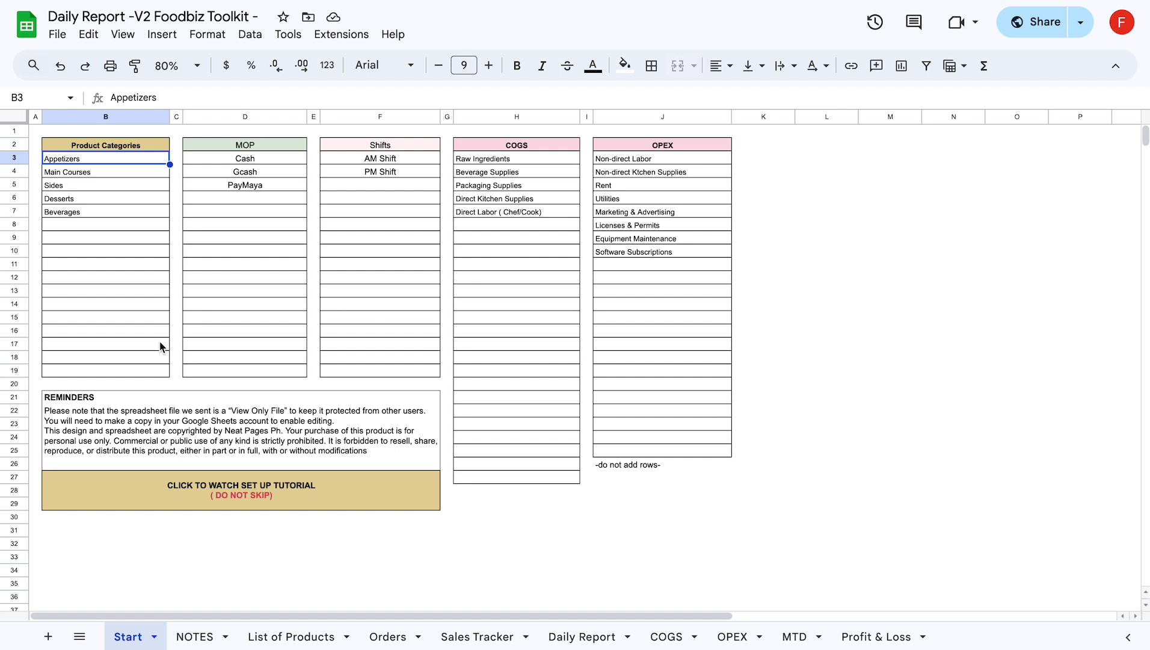
click(238, 114)
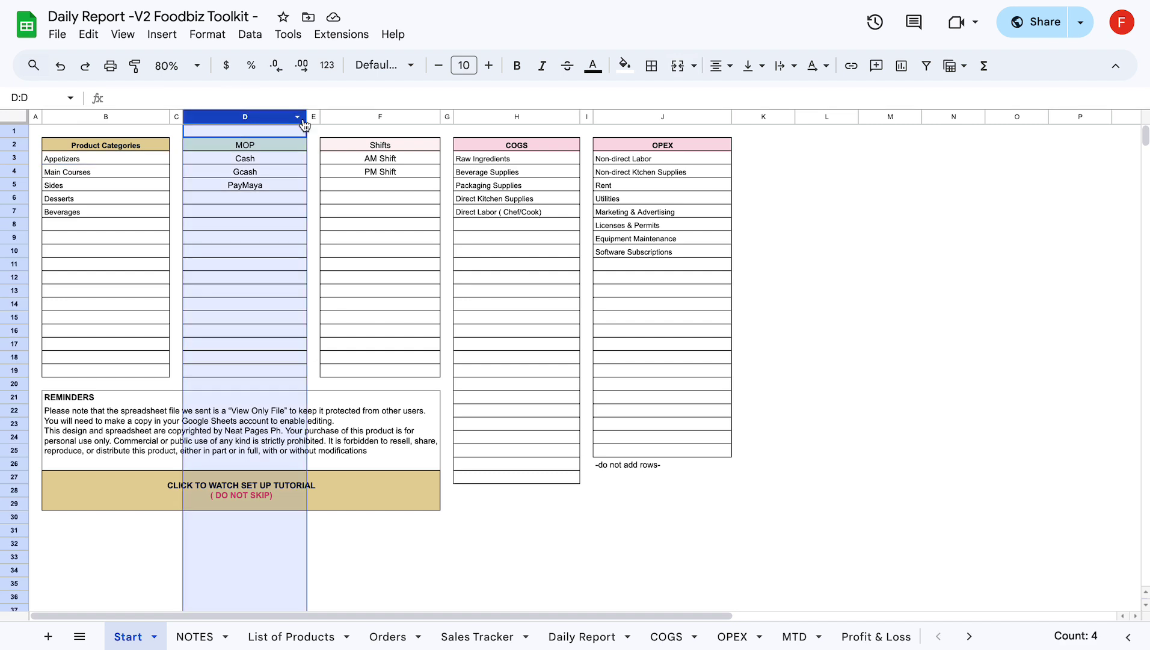
click(287, 159)
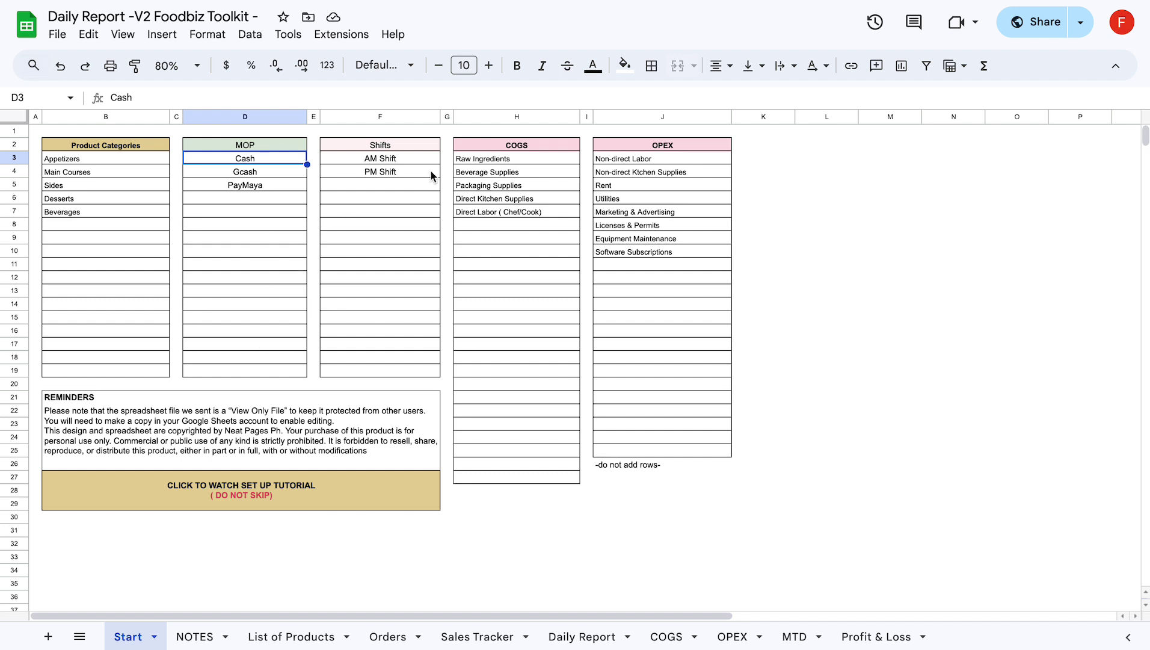
click(397, 113)
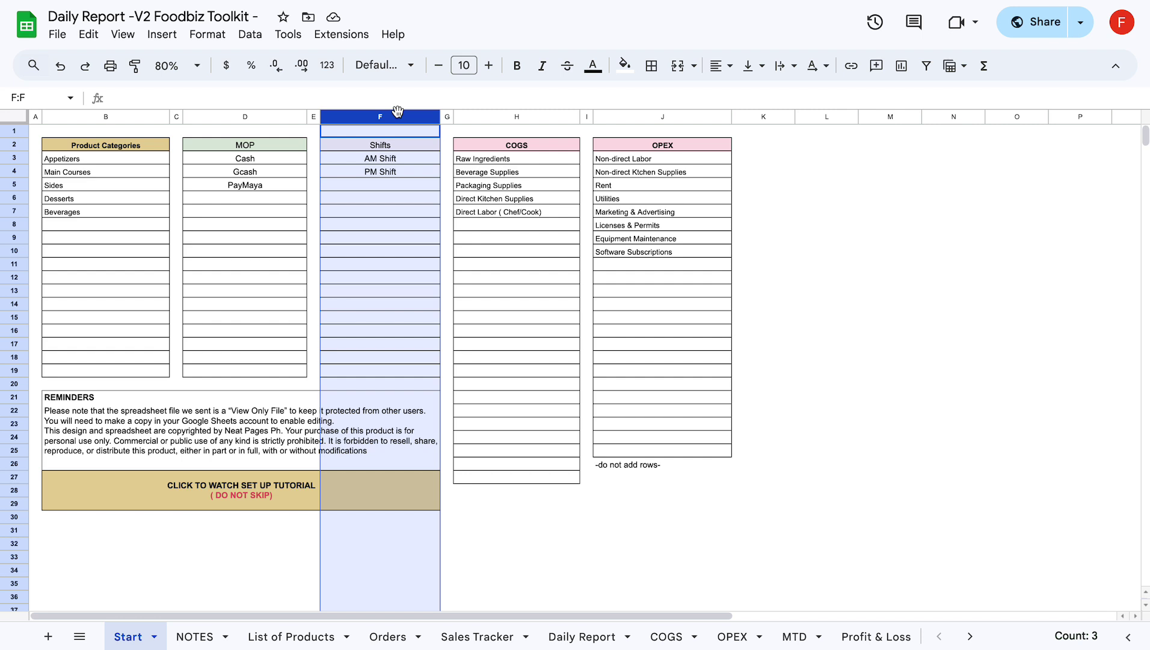
click(530, 117)
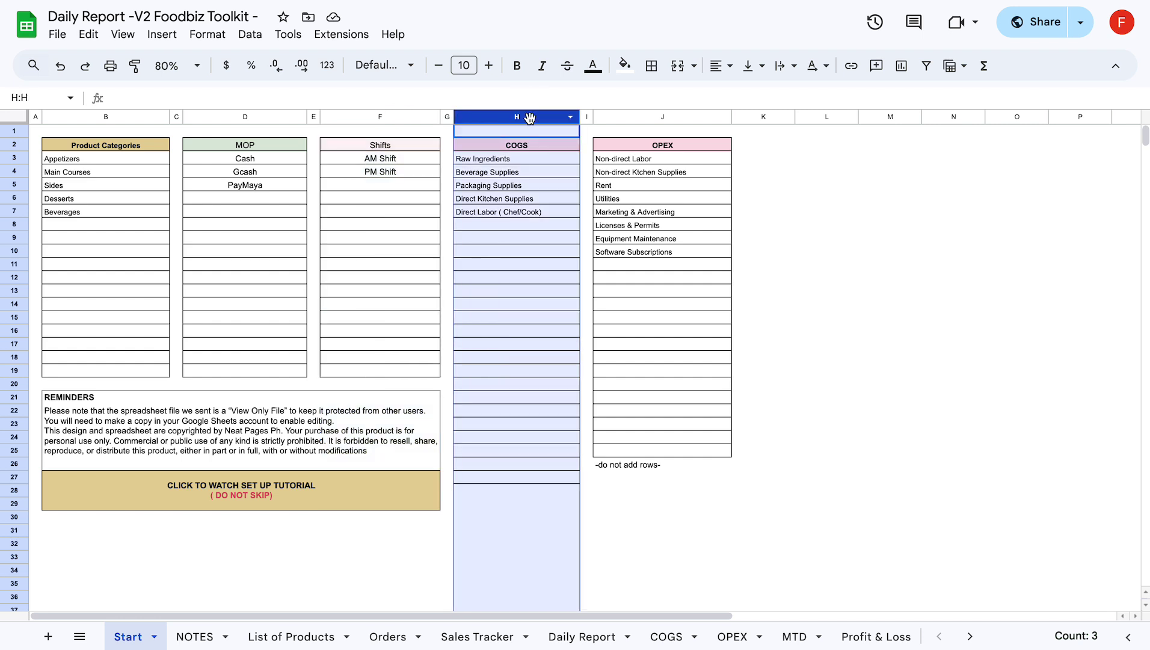
click(656, 116)
click(821, 252)
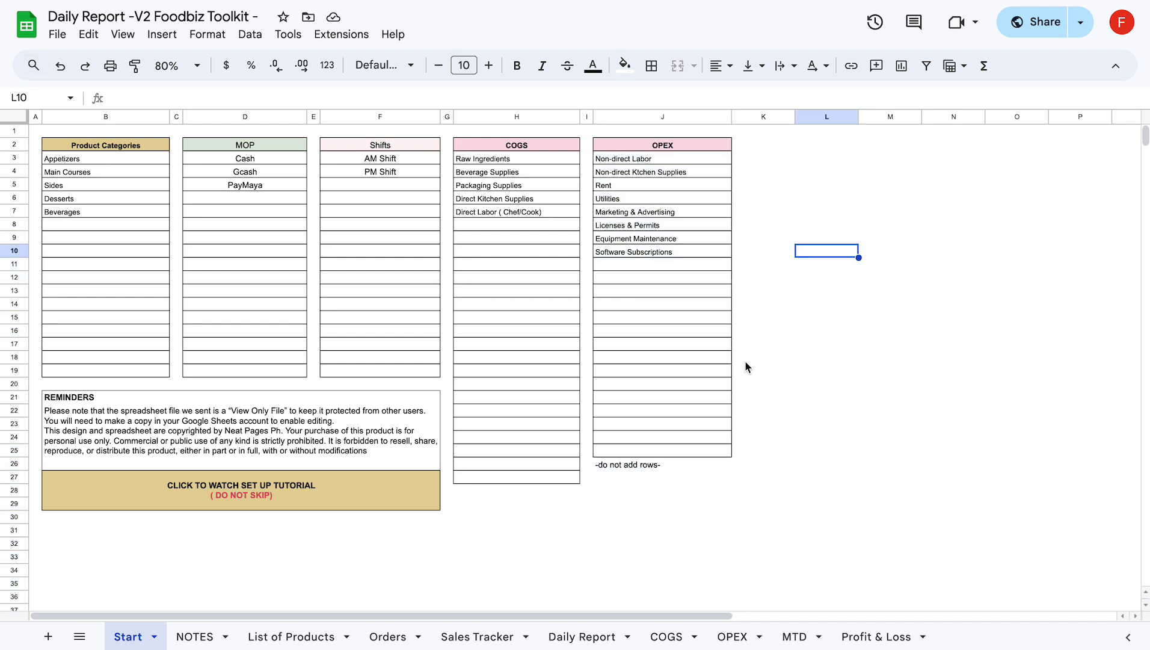
Compare the COGS and OPEX lists on the Start sheet with the explanations and classification tables on the NOTES sheet
click(528, 116)
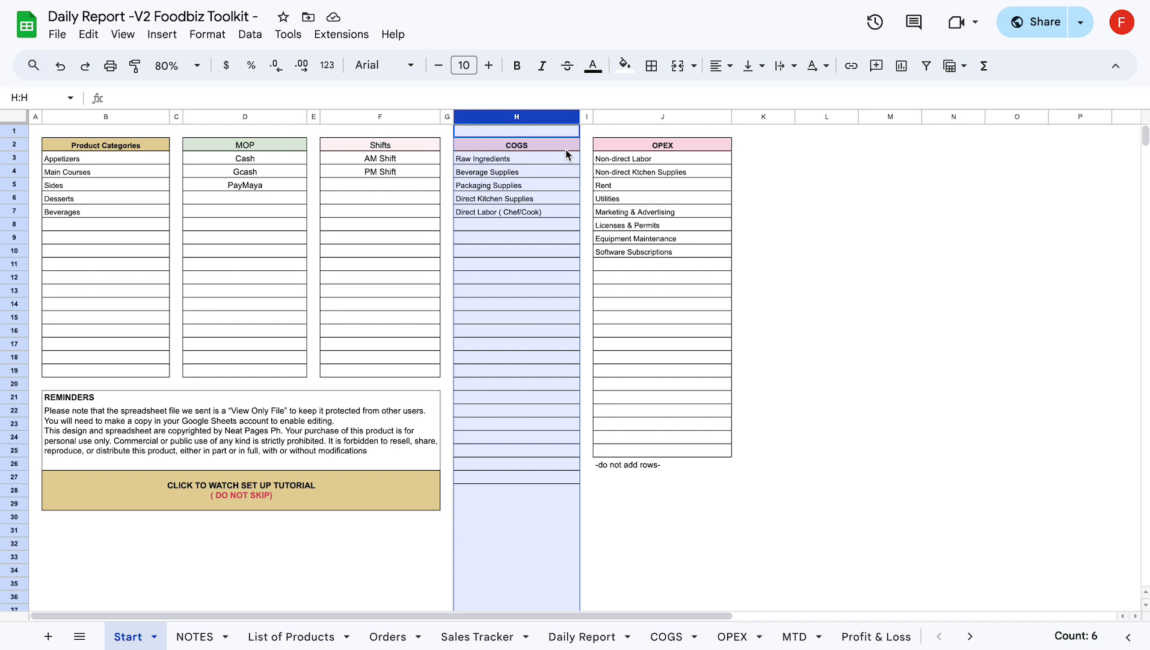
click(688, 116)
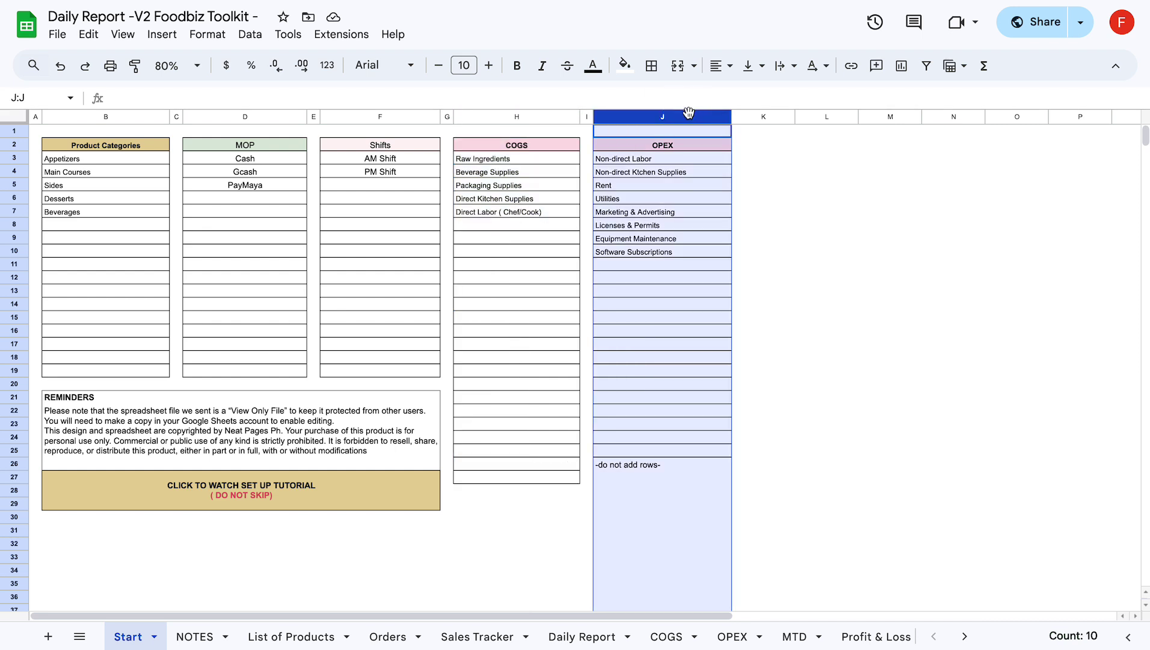
click(503, 117)
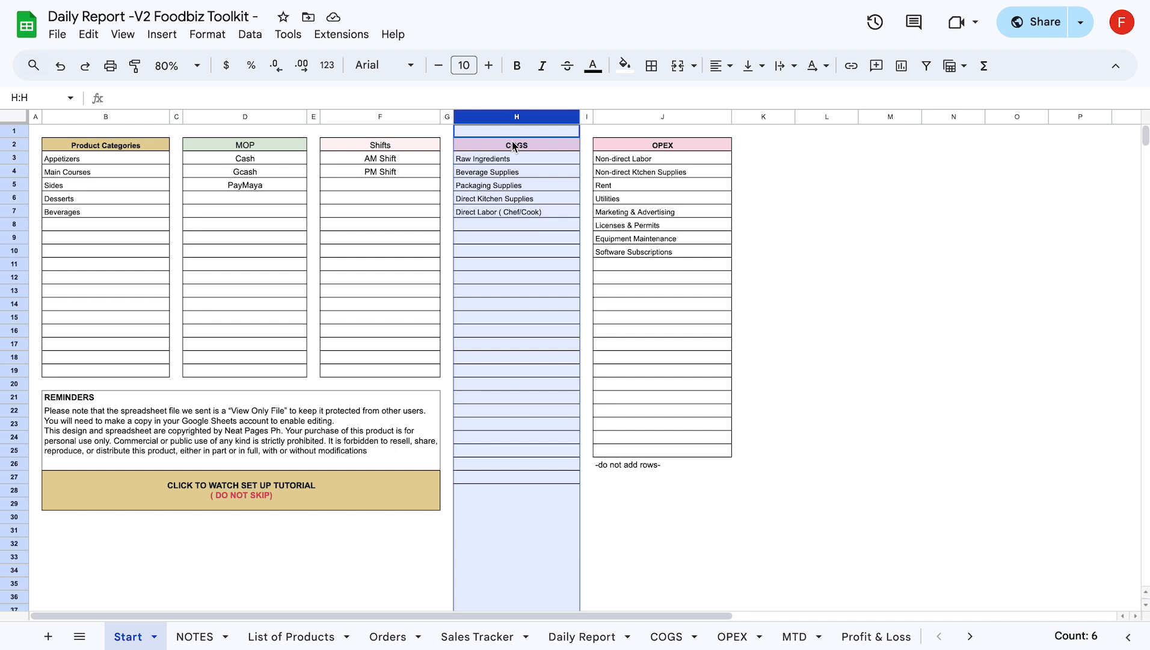
click(664, 115)
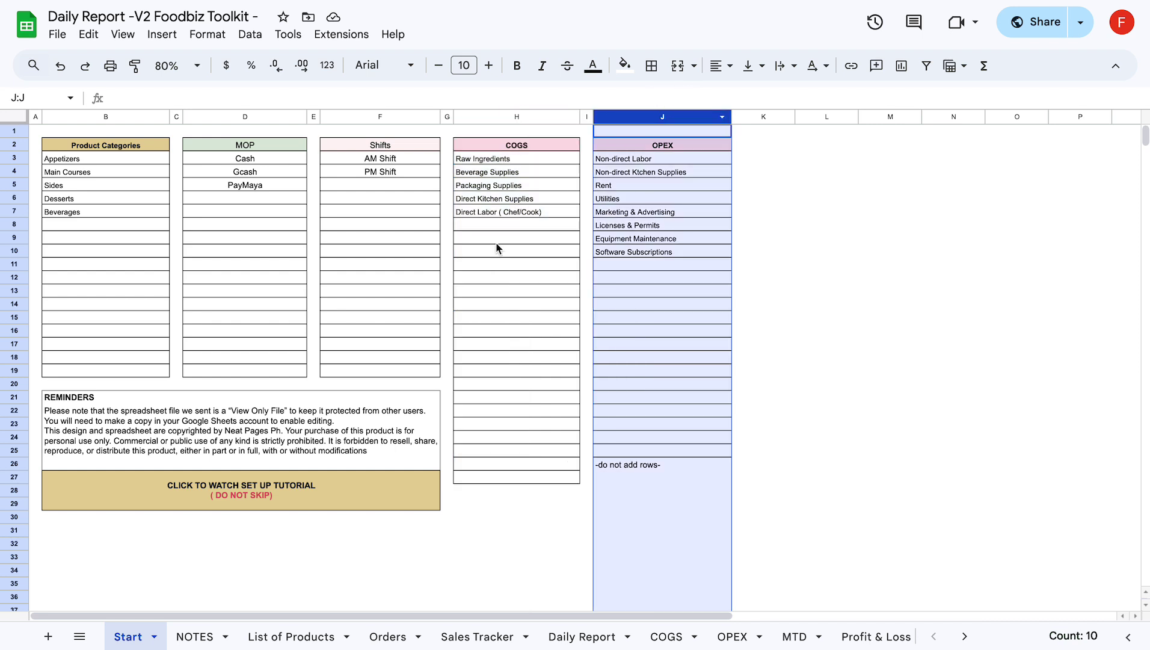
click(185, 637)
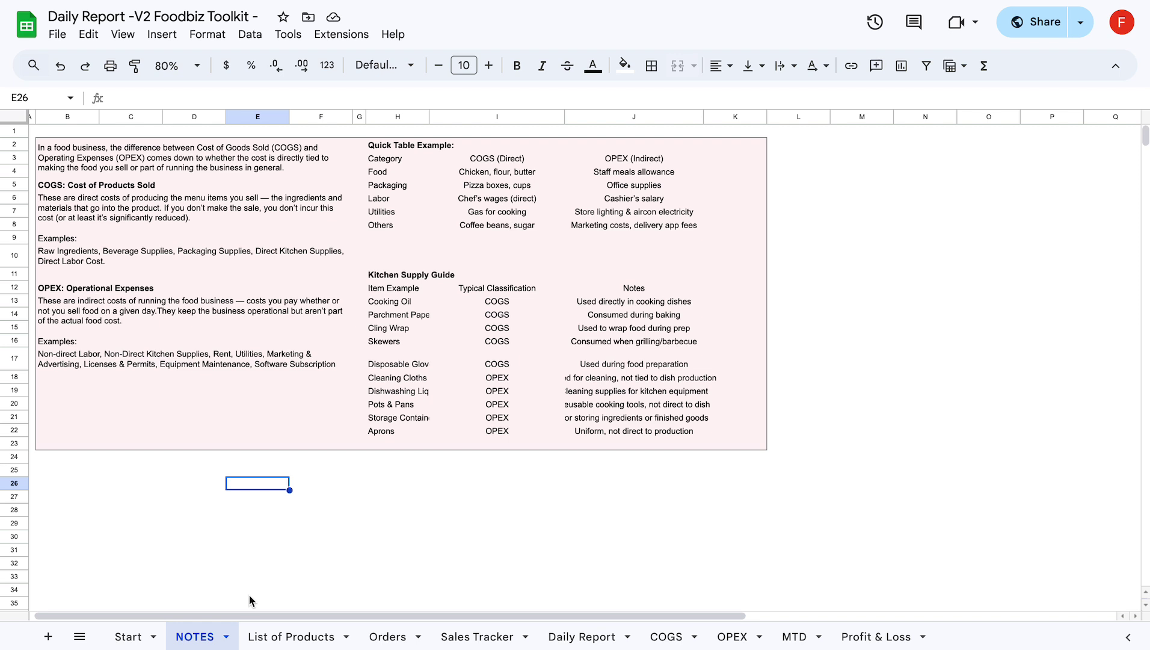
click(150, 635)
click(663, 188)
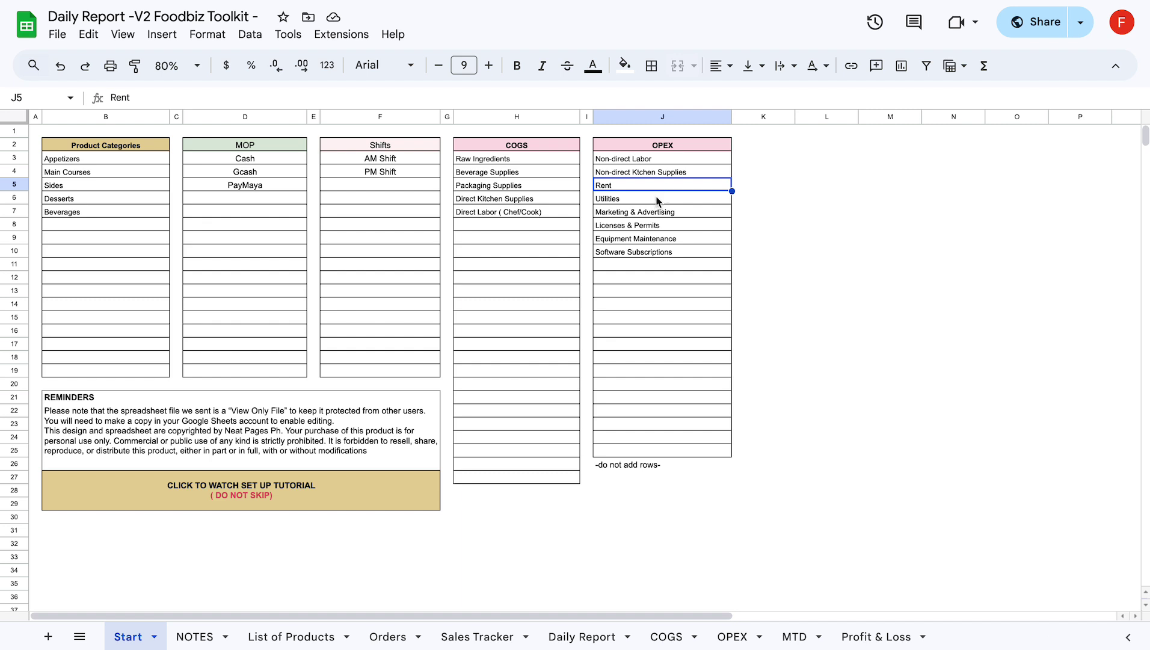
click(657, 201)
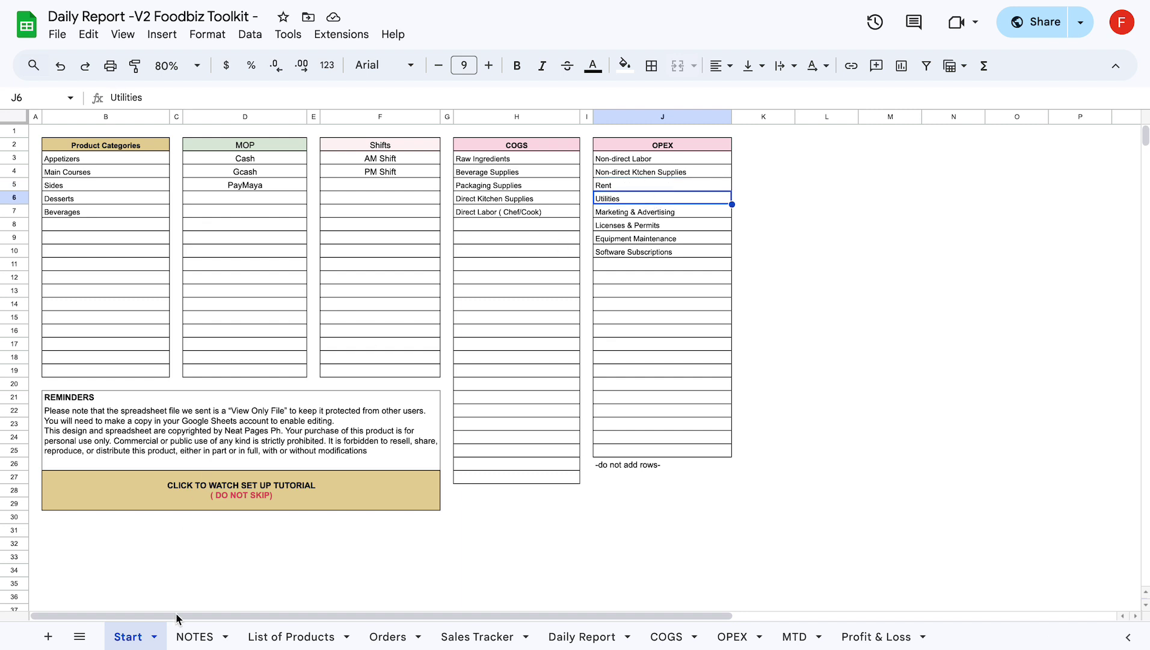
click(185, 635)
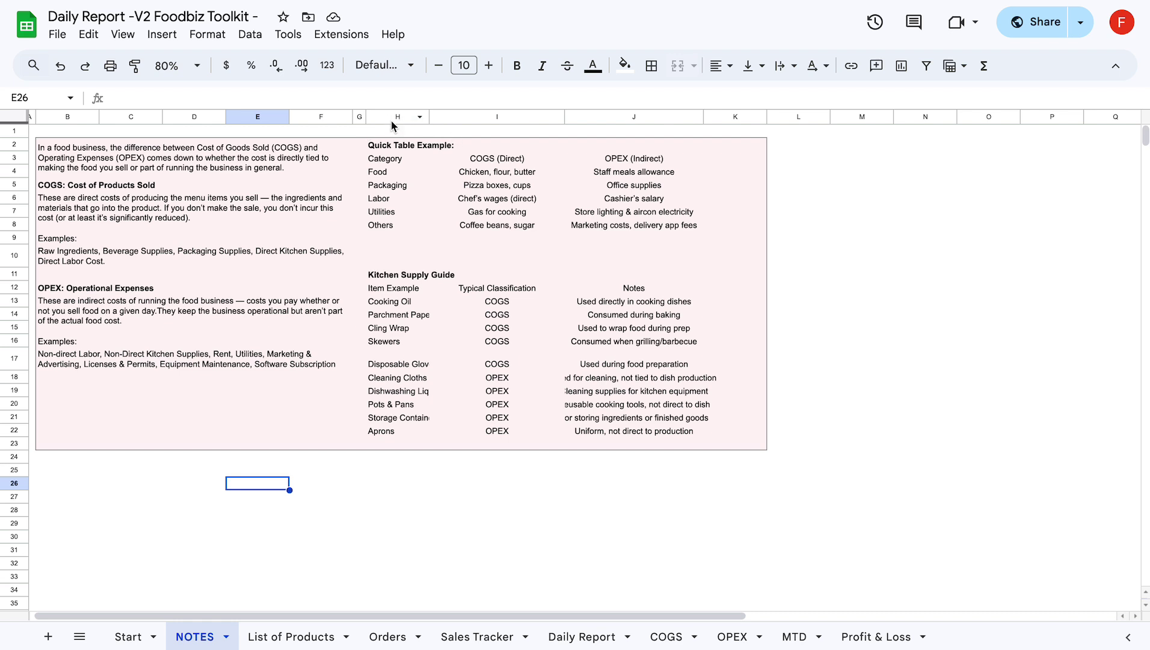
click(395, 117)
click(497, 116)
click(629, 115)
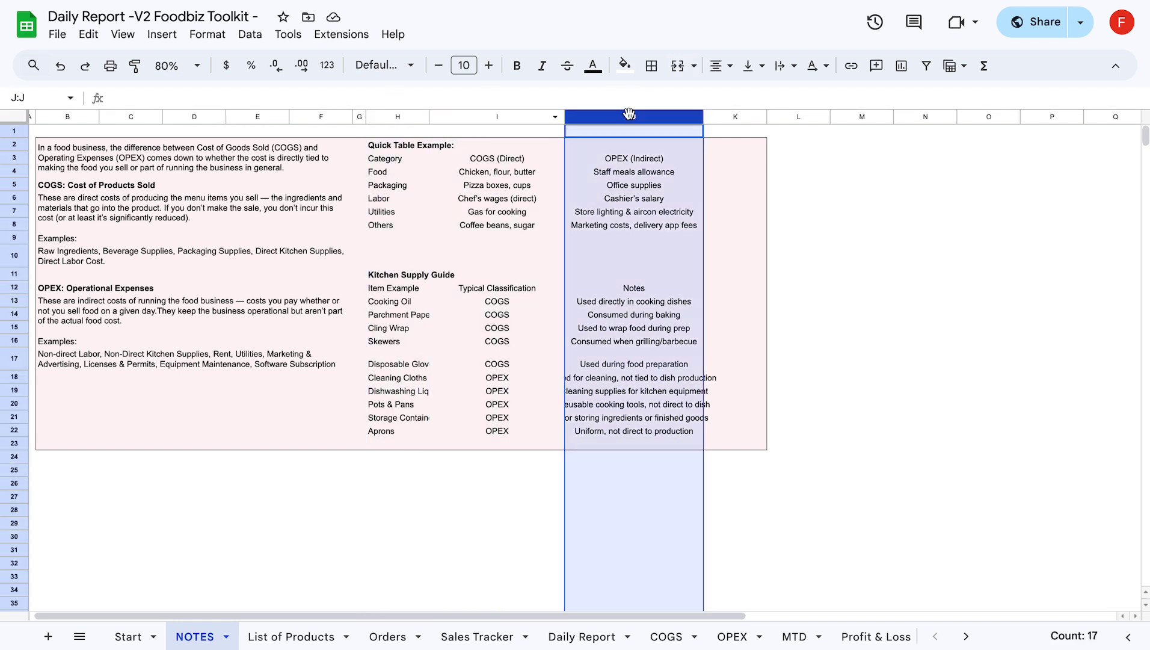
Return to the Start sheet and select the merged set-up tutorial cell below the reminders
click(126, 637)
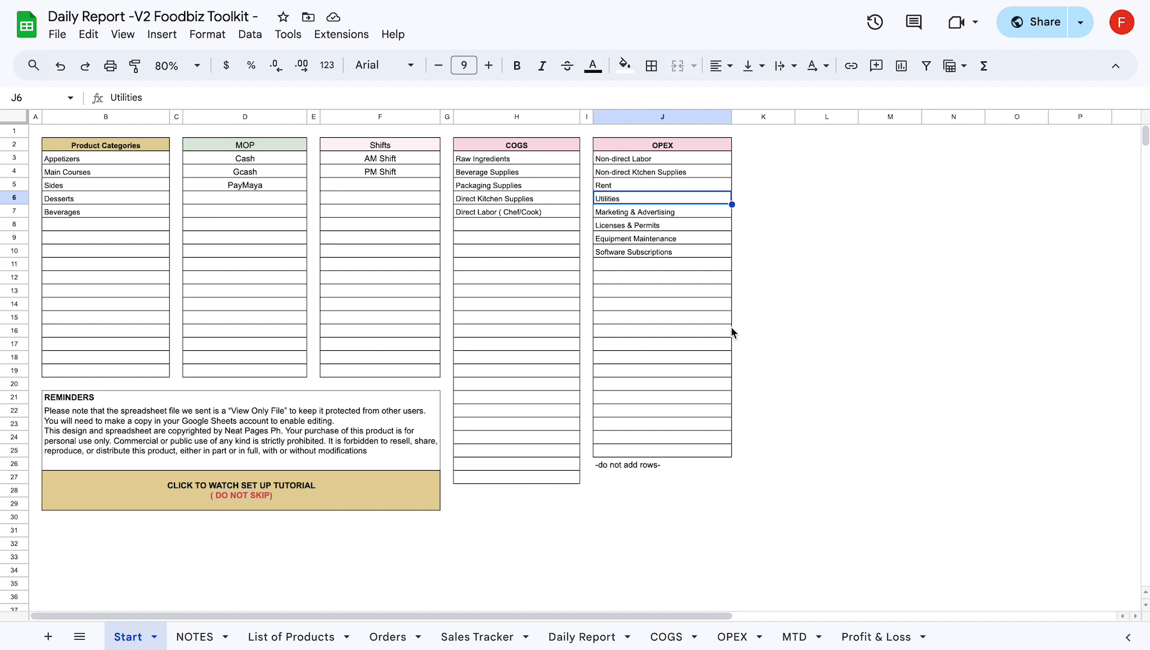
click(305, 559)
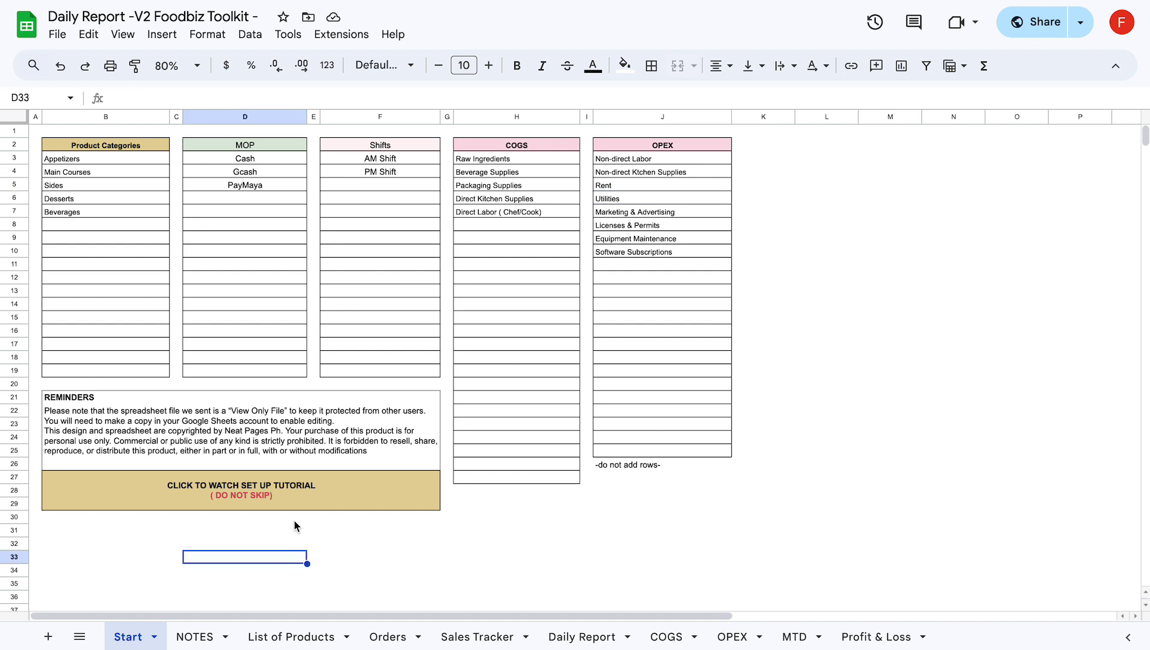
click(274, 492)
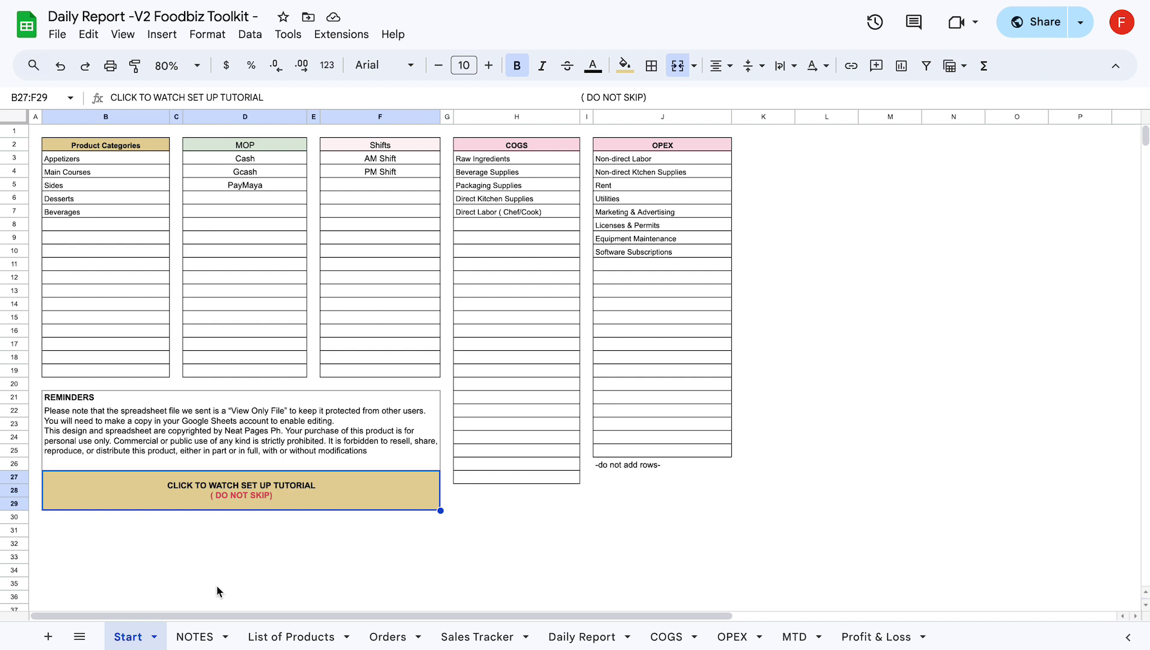
Examine the product, category and price columns on the List of Products sheet, including the category choices for Sample Menu A
click(270, 635)
click(667, 413)
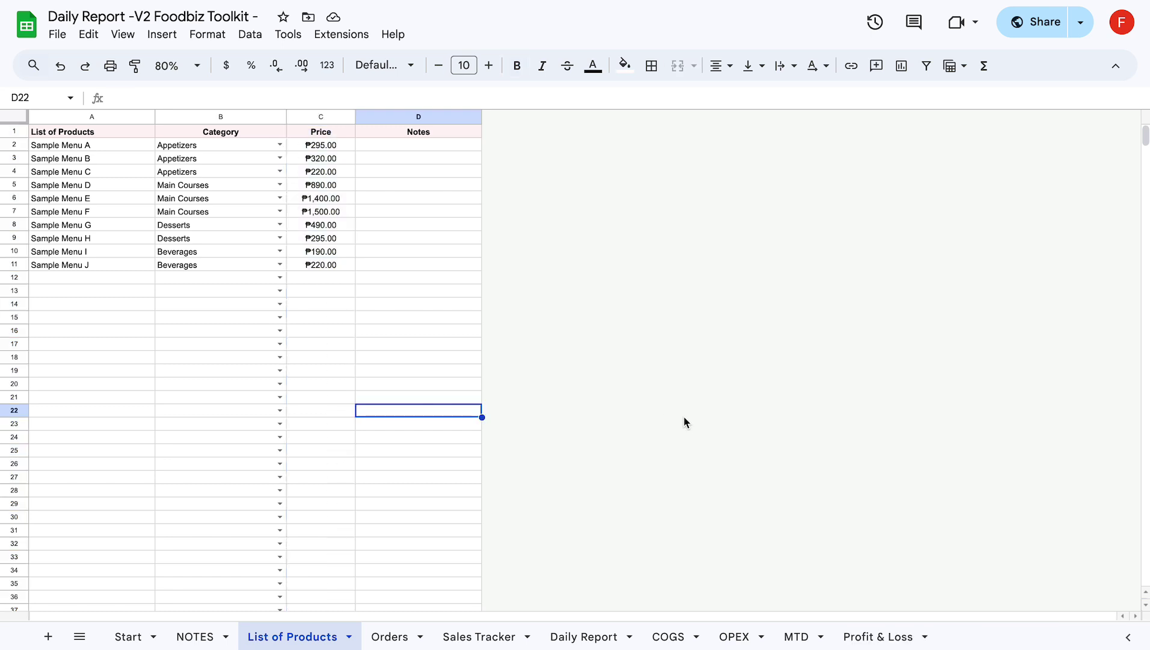
scroll(684, 416, down, 1)
scroll(684, 417, up, 1)
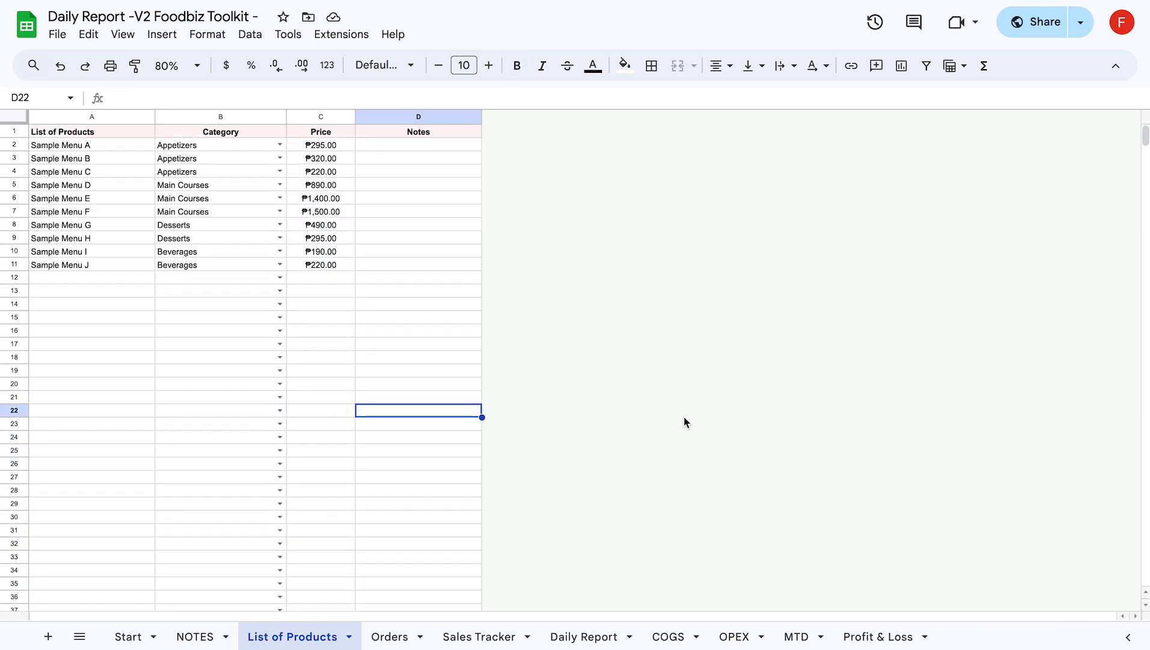
click(84, 117)
click(220, 117)
click(327, 118)
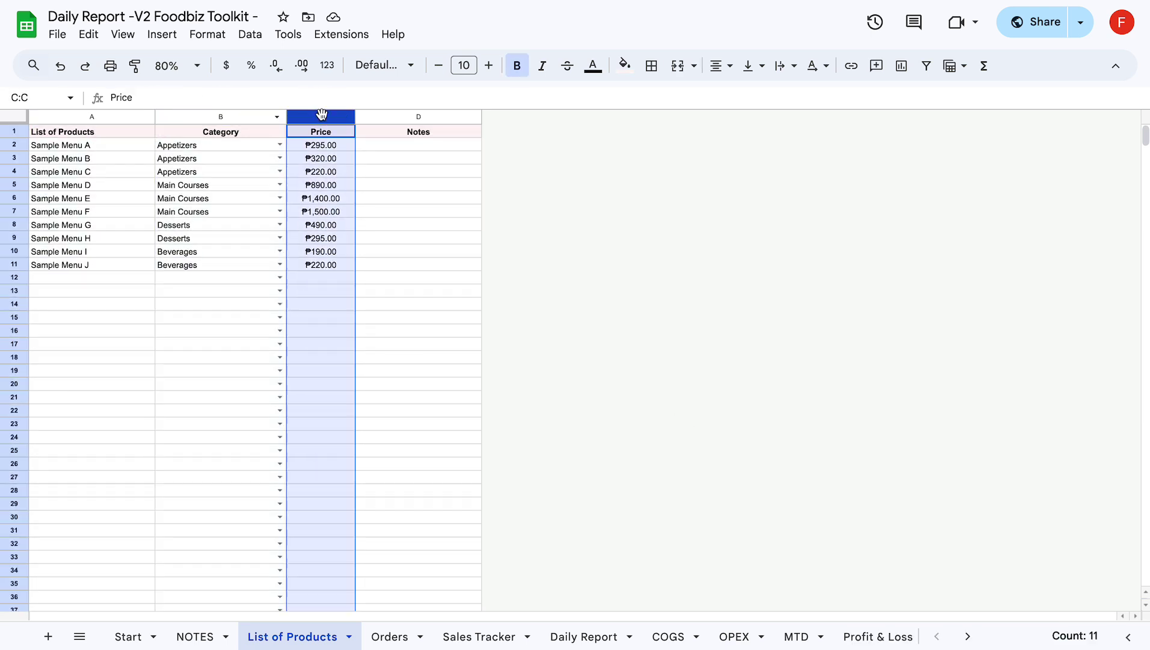
click(62, 147)
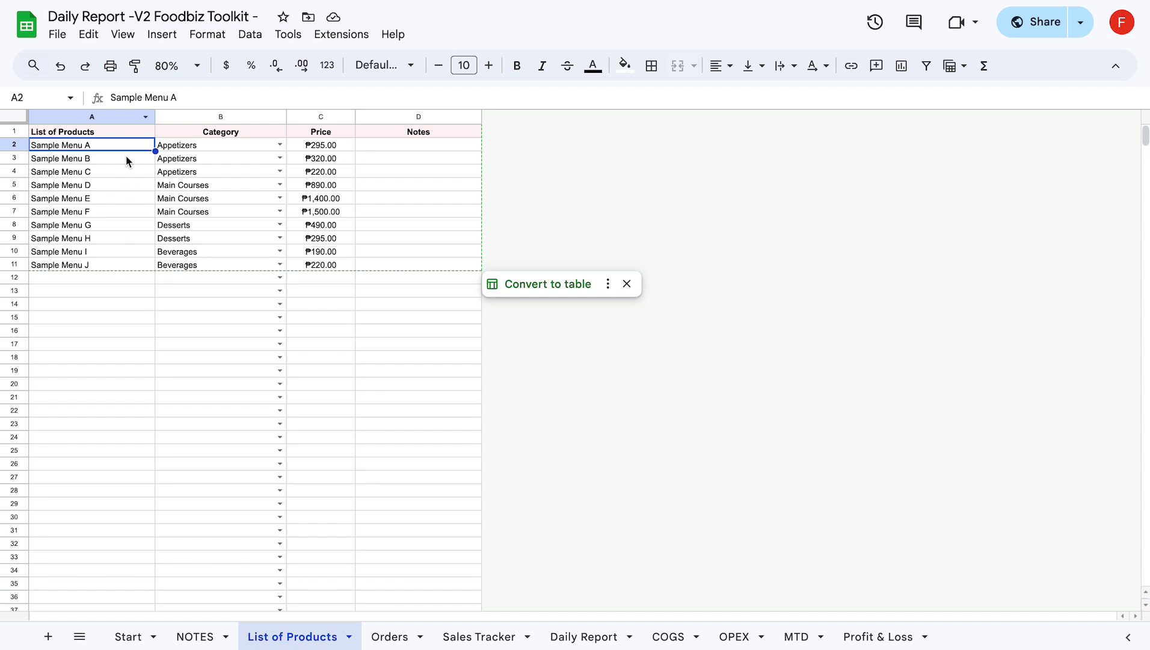
click(277, 147)
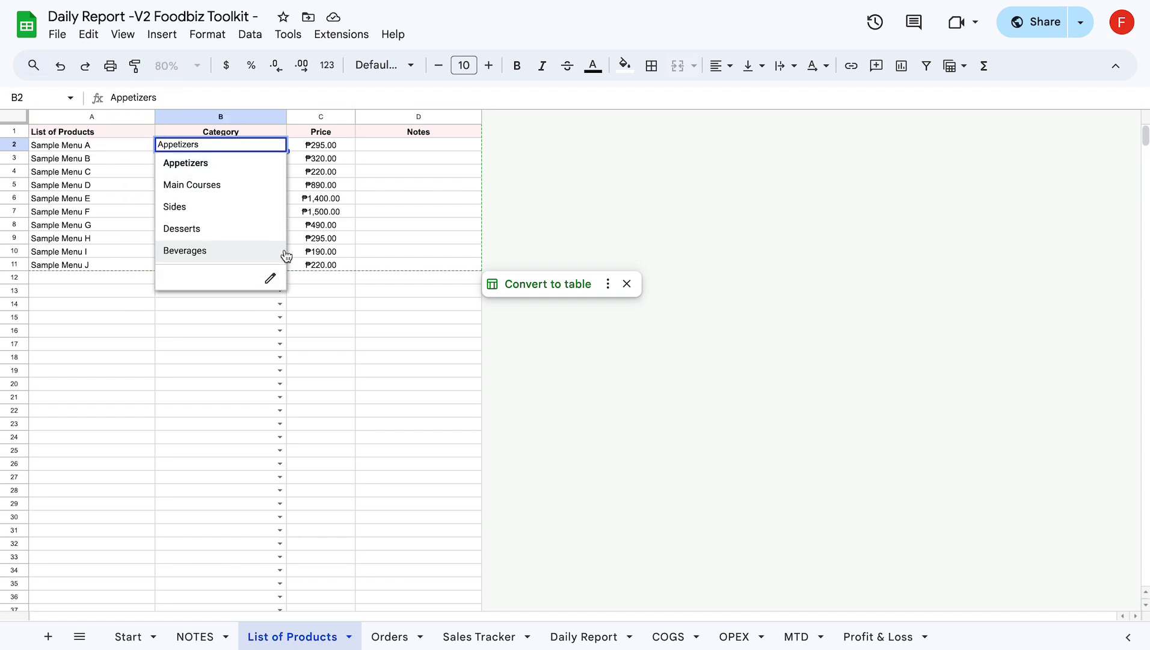
Check the Product Categories list on the Start sheet, and review the Price and Notes columns on the List of Products sheet
click(128, 637)
click(128, 157)
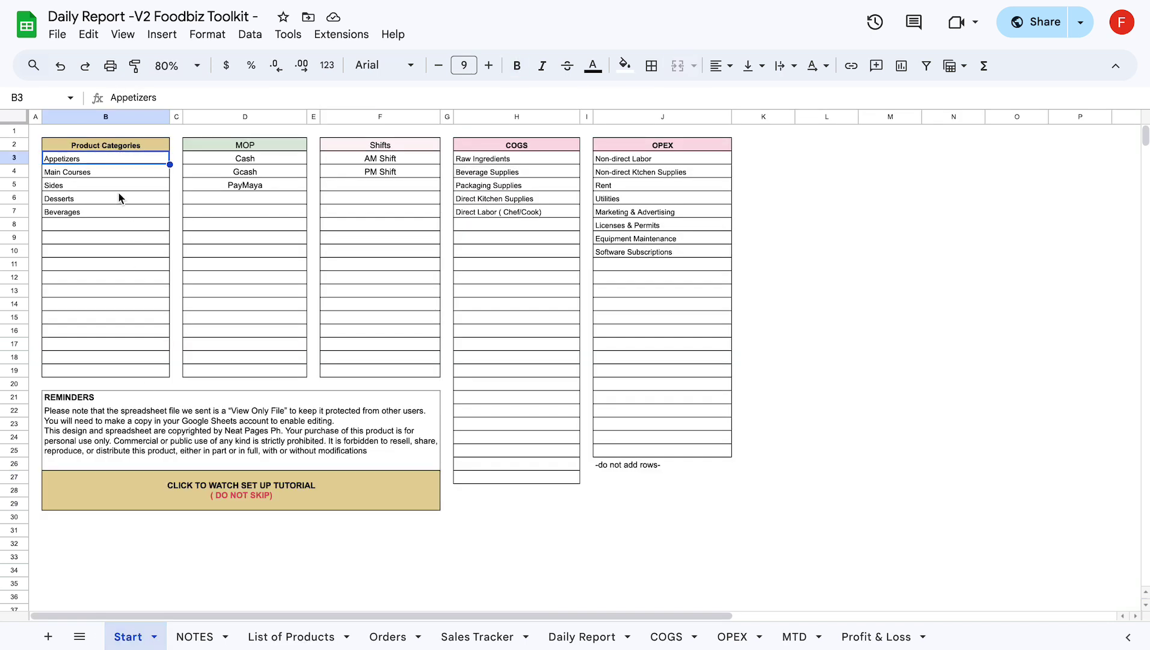
click(385, 636)
click(321, 633)
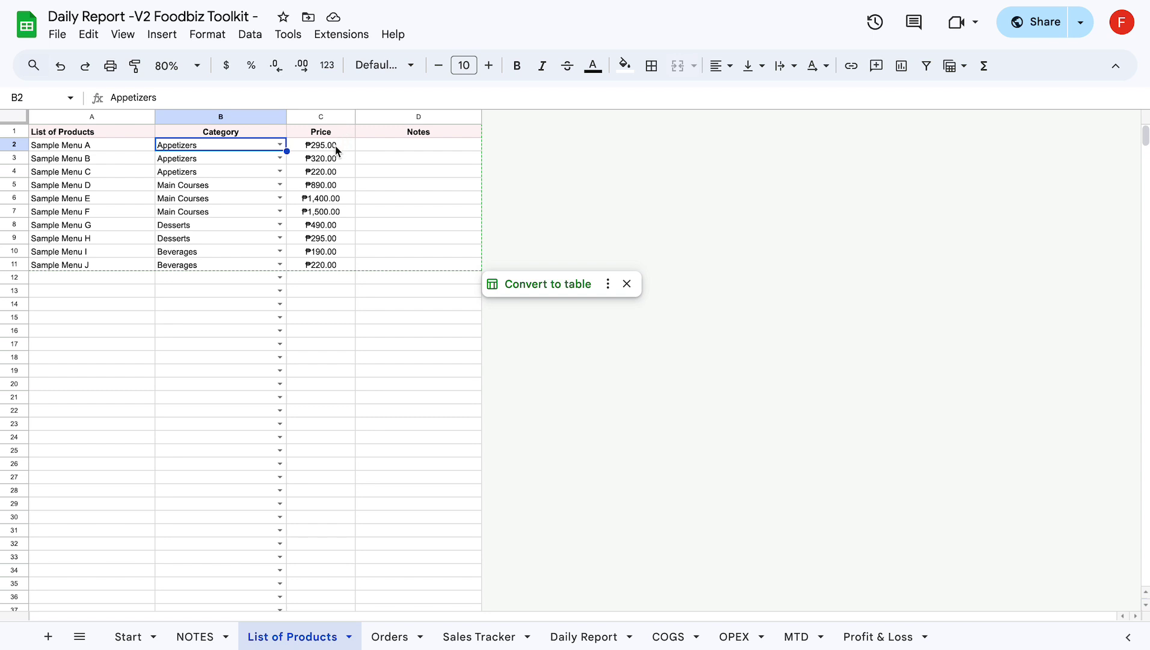
click(334, 146)
click(321, 116)
click(424, 112)
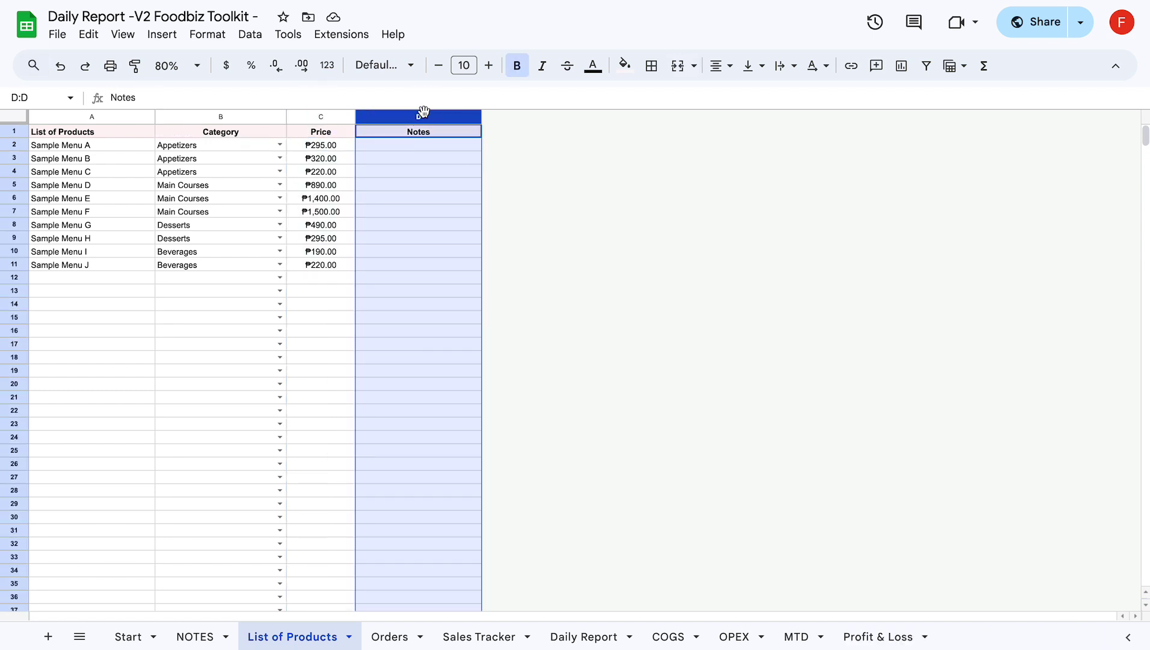
click(419, 157)
click(420, 113)
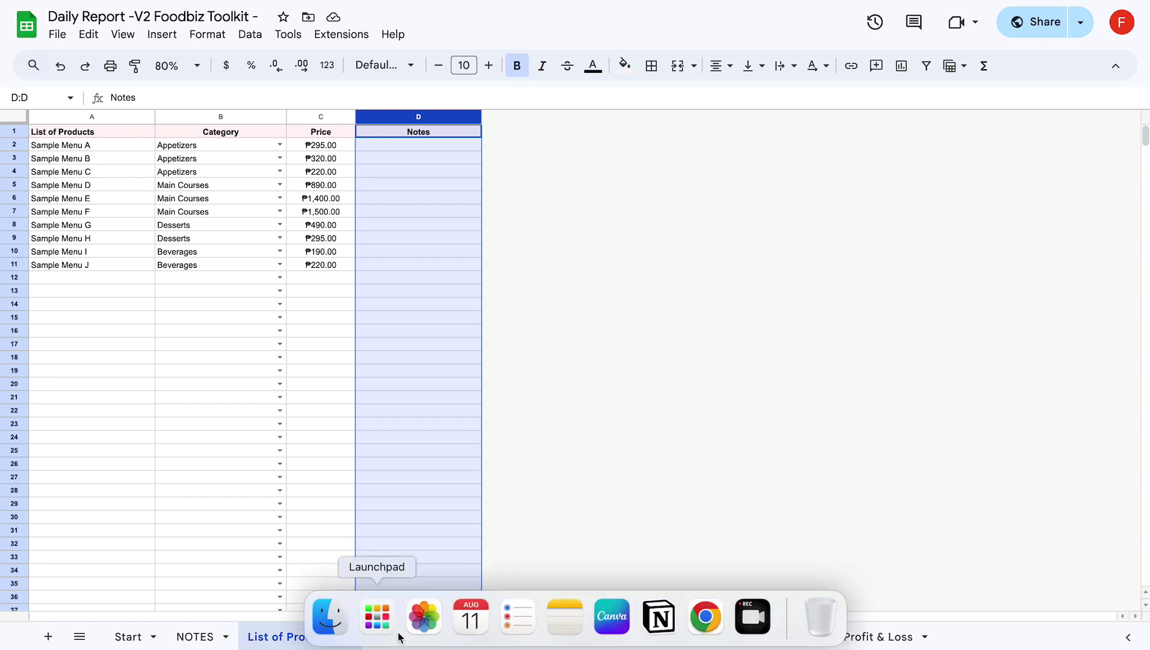
Open the Orders sheet and examine the order table and the columns holding the company, shift, staff and date fields
click(386, 635)
click(506, 529)
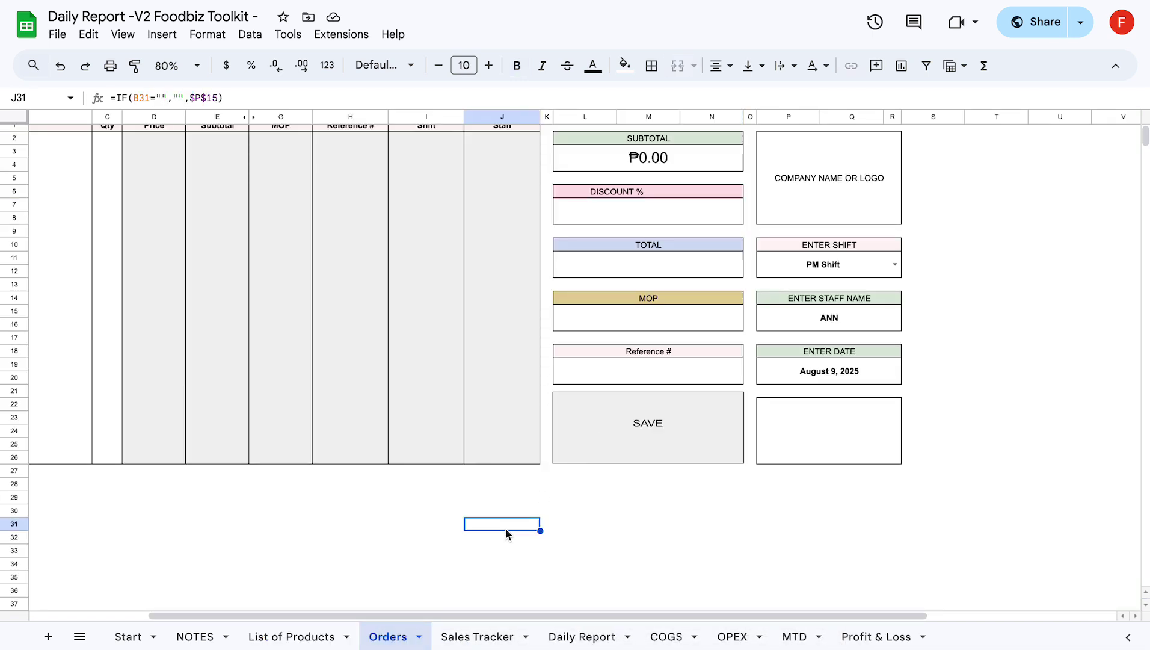
scroll(506, 533, left, 5)
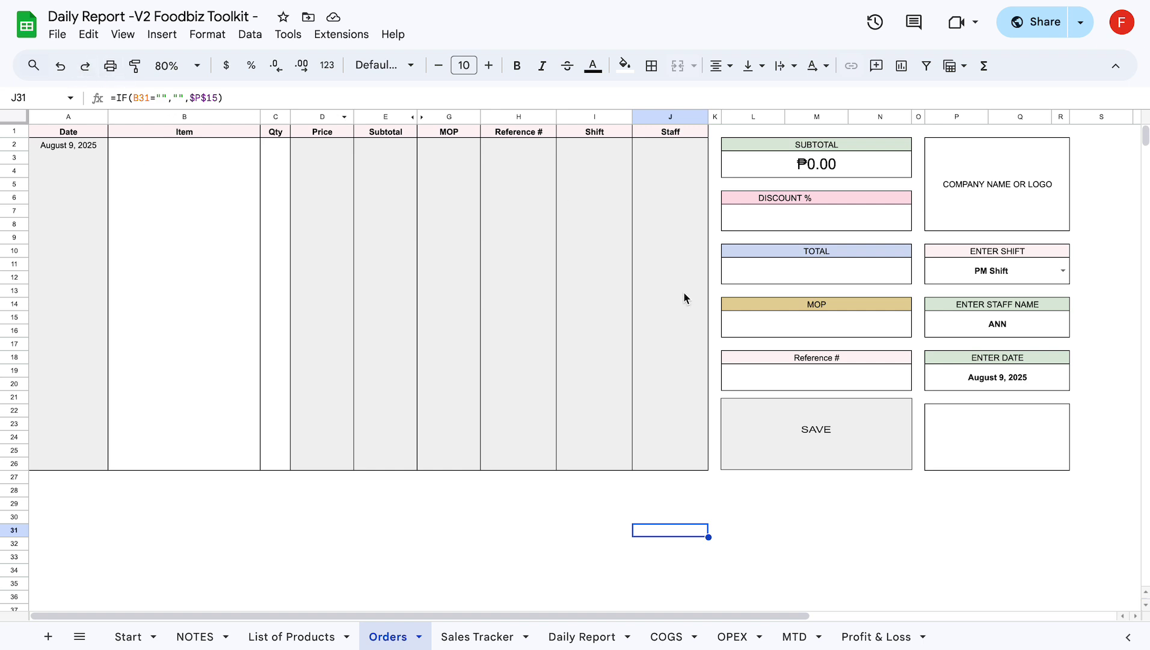
click(950, 491)
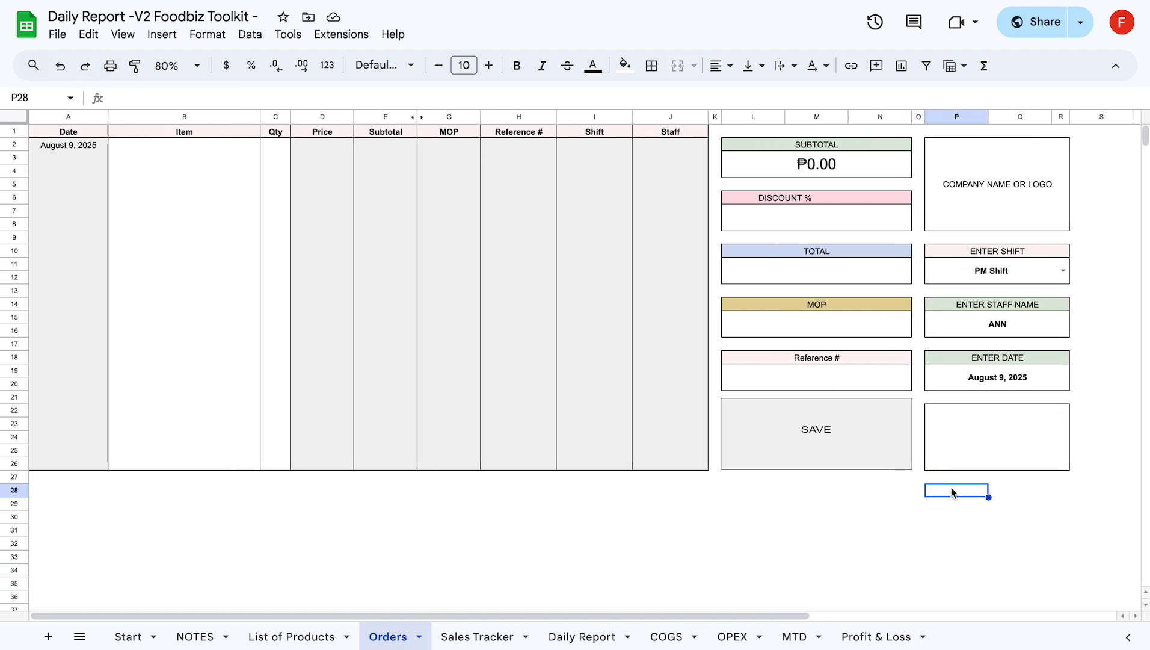
click(966, 117)
click(1015, 117)
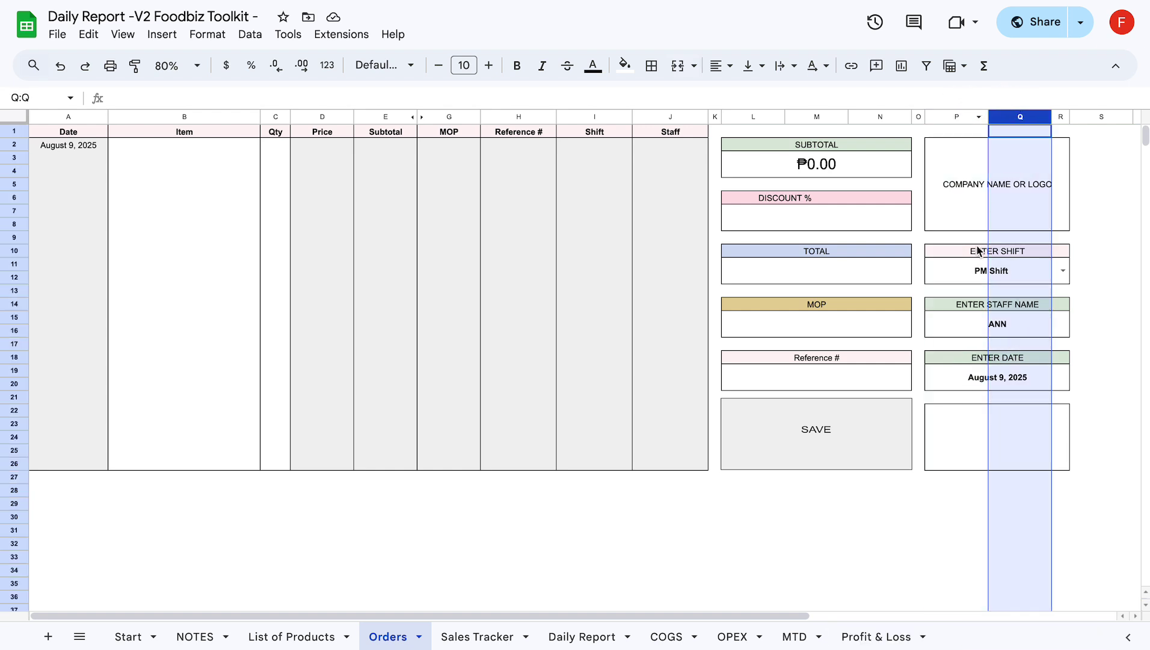
Examine the shift choices on the Orders sheet, then check the staff name and date fields
click(956, 276)
click(1059, 271)
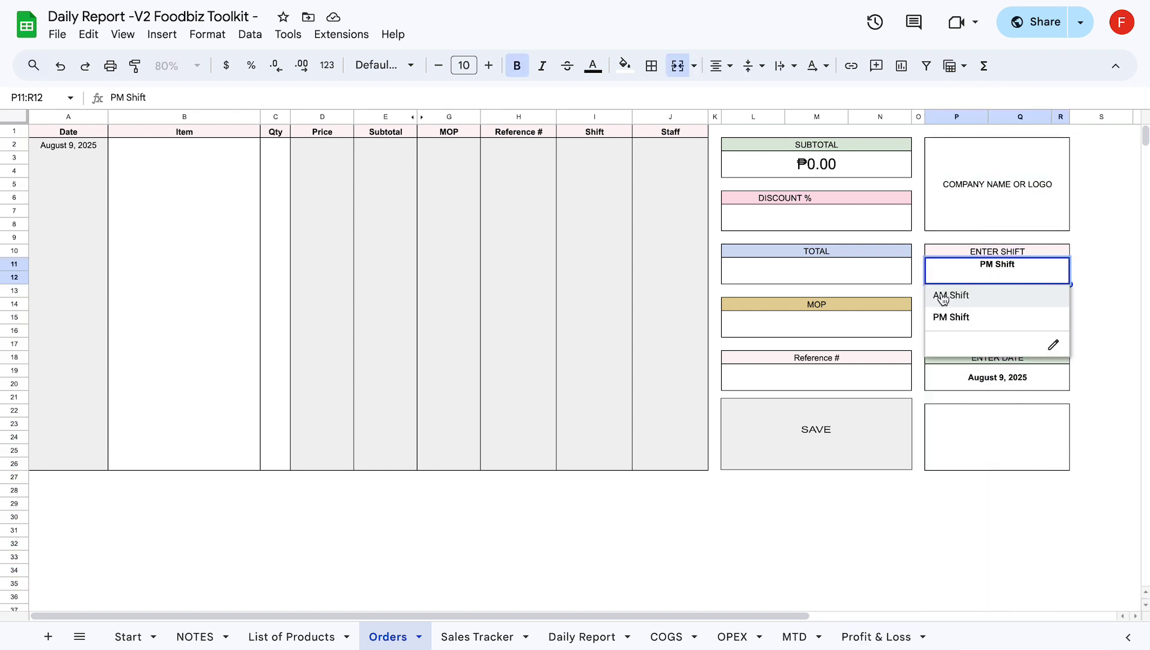
click(1085, 277)
click(1063, 272)
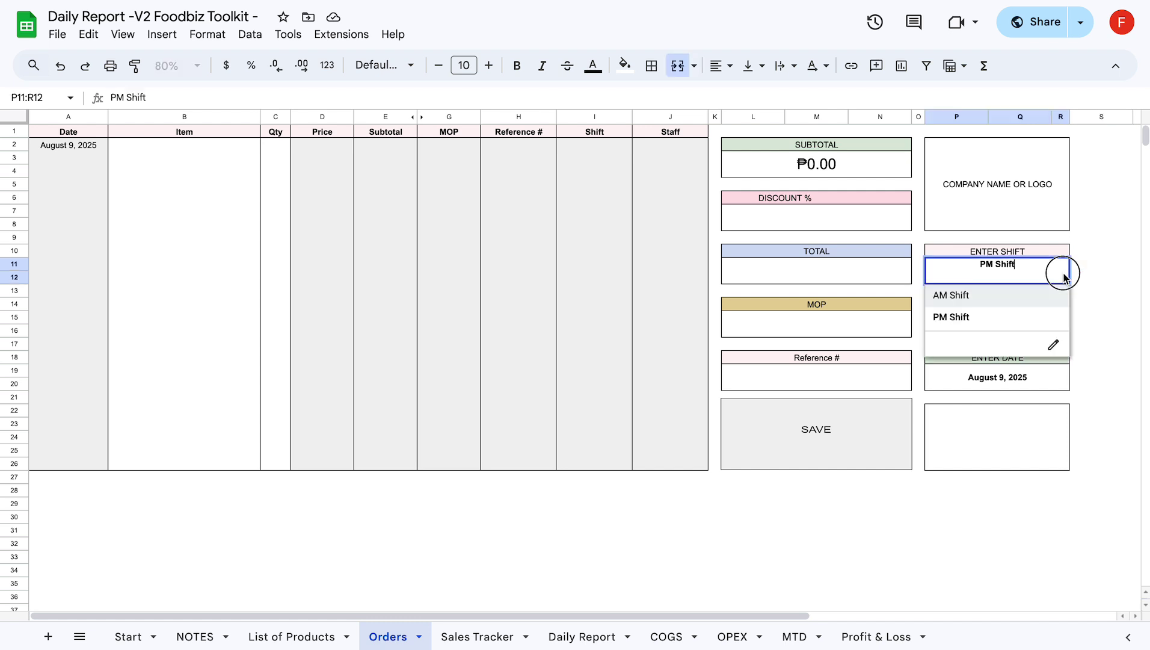
click(1087, 281)
click(1031, 328)
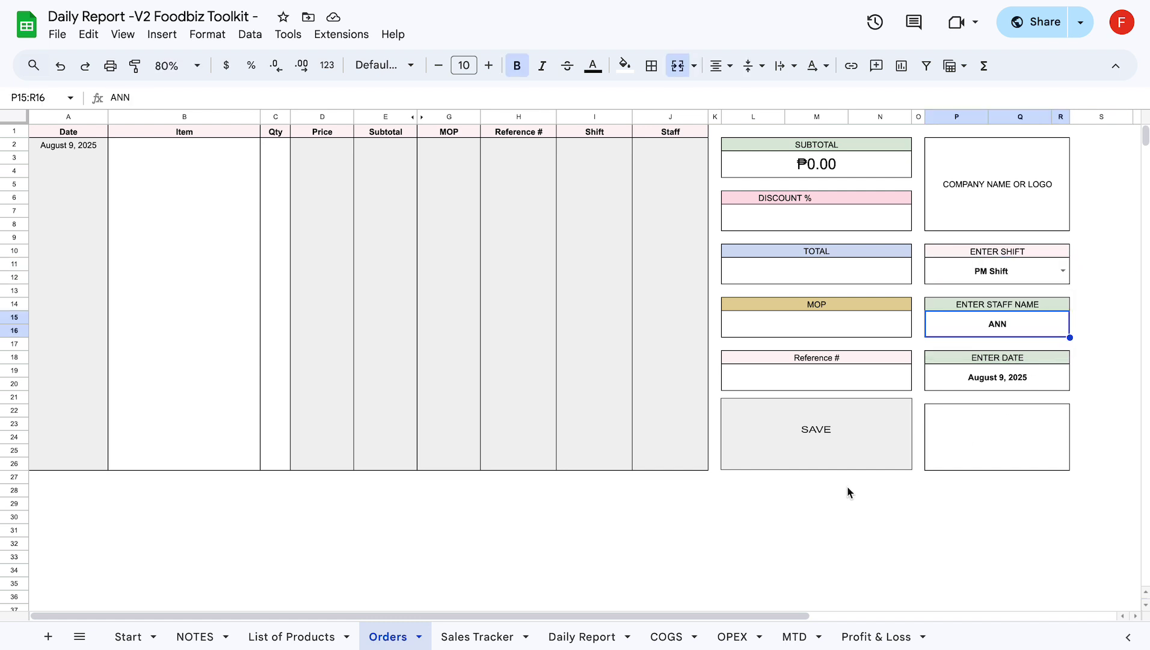
click(1057, 382)
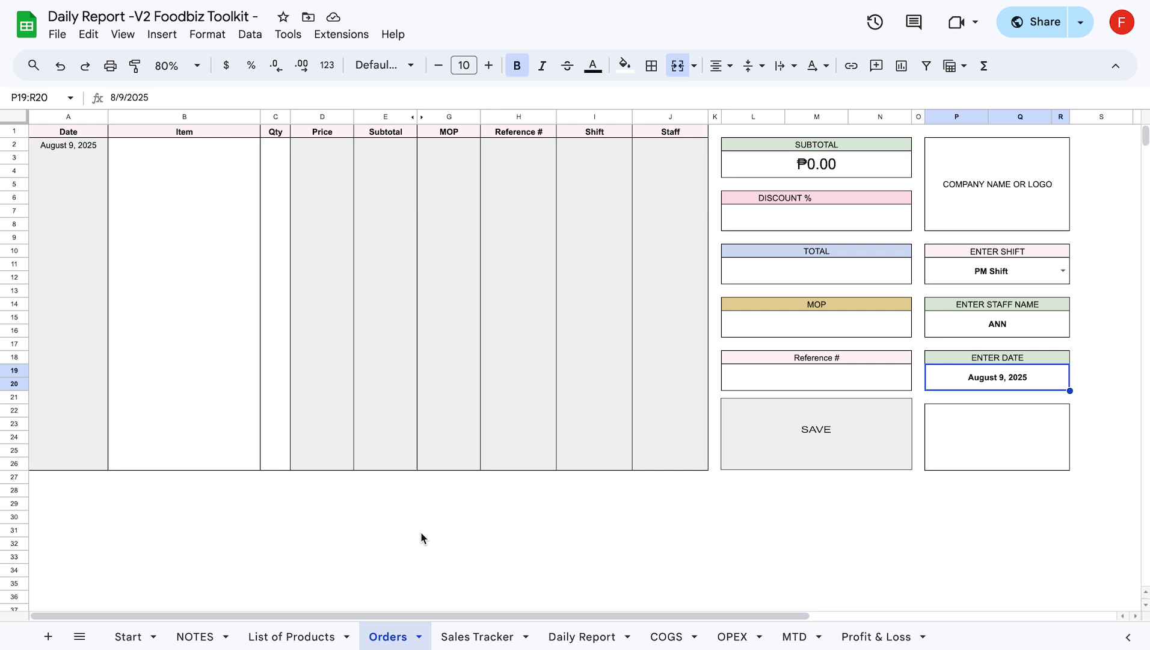
Fill the first three Item rows of the order with Sample Menu A, Sample Menu B and Sample Menu C
click(186, 144)
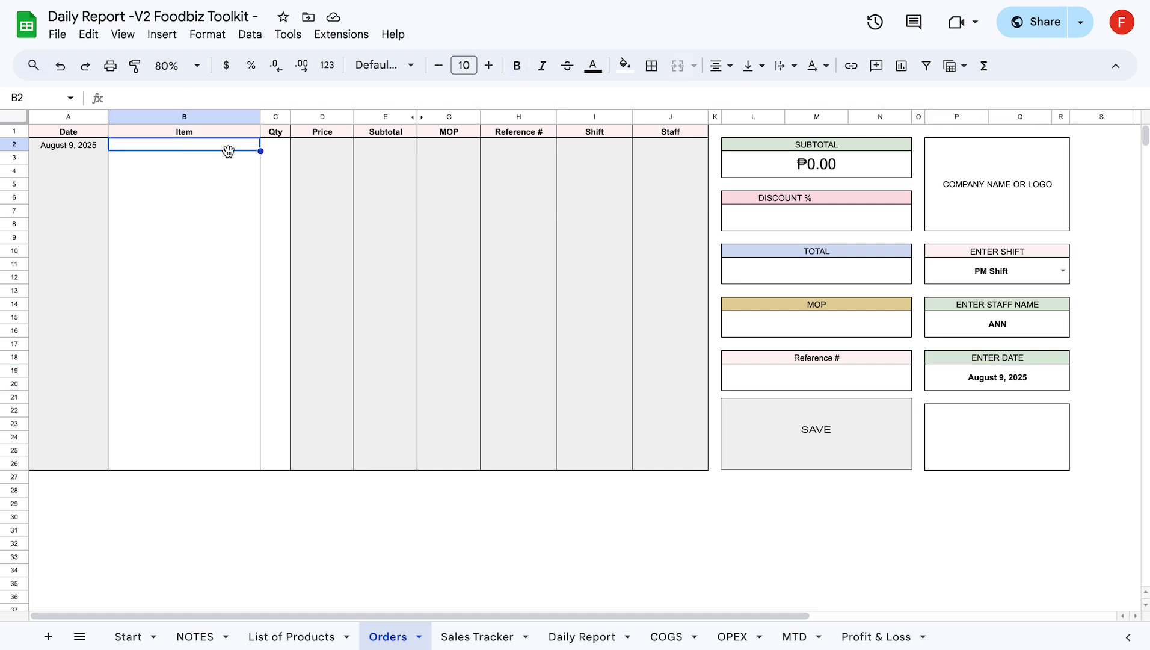
text(men)
key(Return)
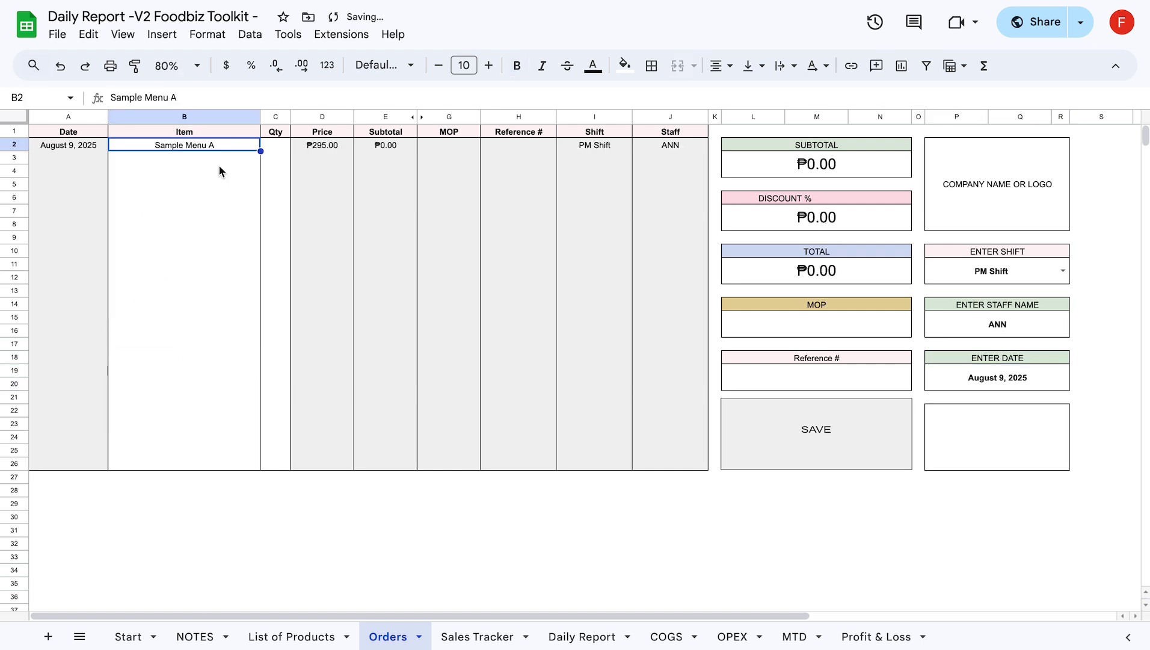
text(men)
click(220, 196)
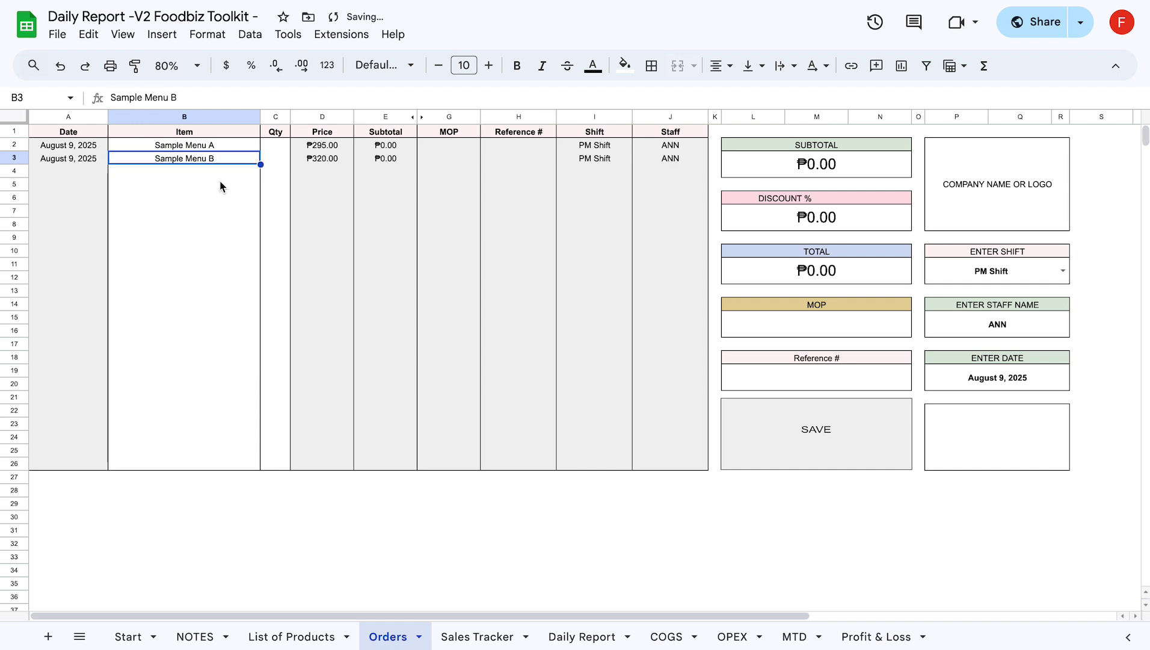
key(Down)
text(men)
click(212, 233)
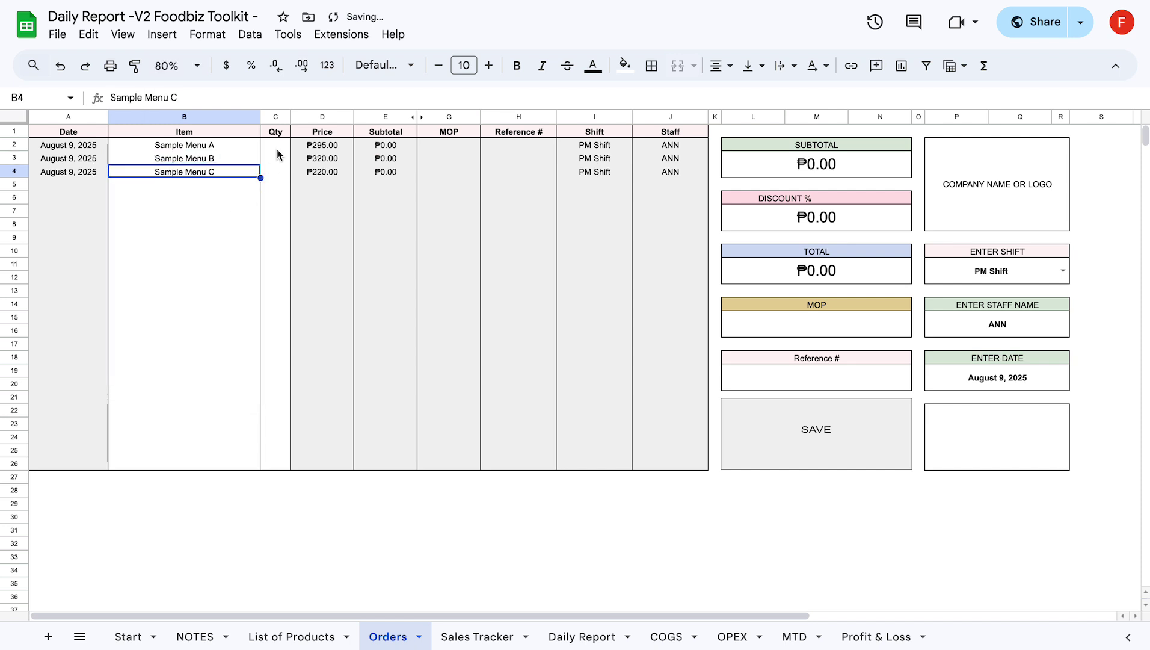
Set the quantities to 2 for Sample Menu A, 5 for Sample Menu B and 1 for Sample Menu C
click(312, 115)
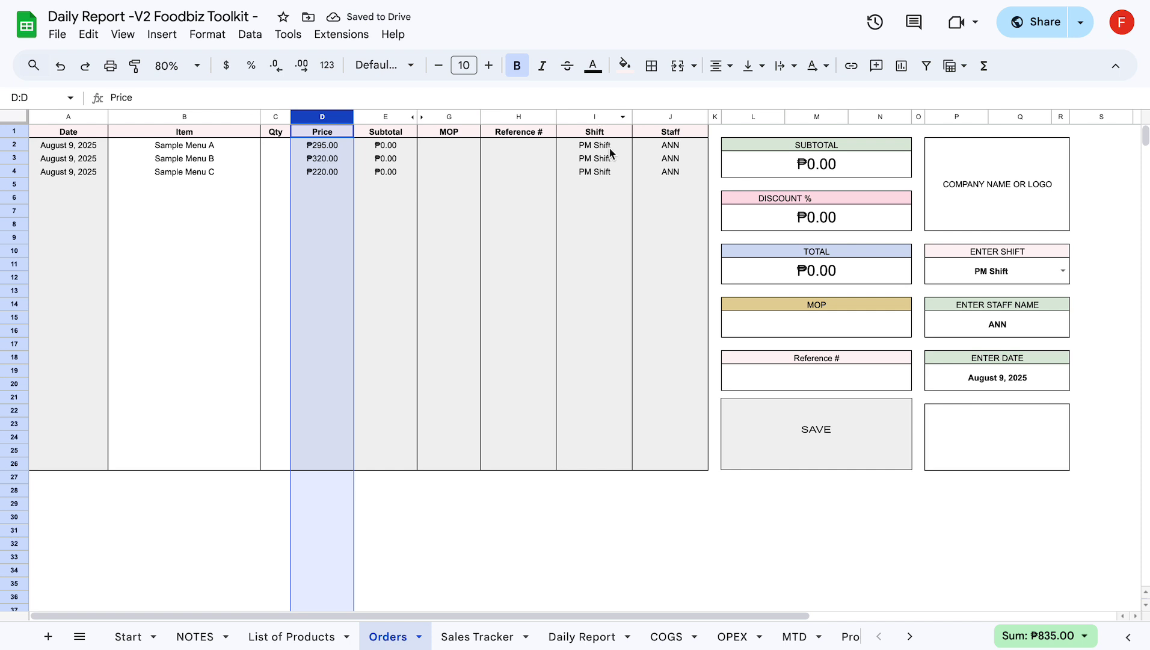
click(274, 150)
text(2)
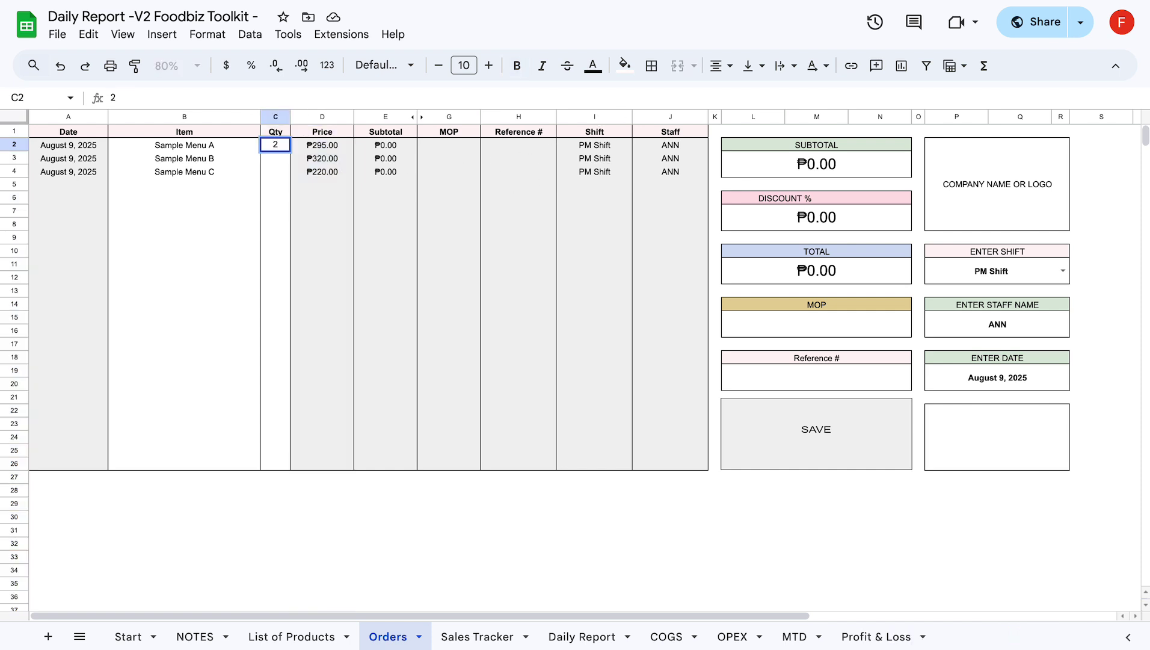
key(Return)
text(5)
key(Return)
text(1)
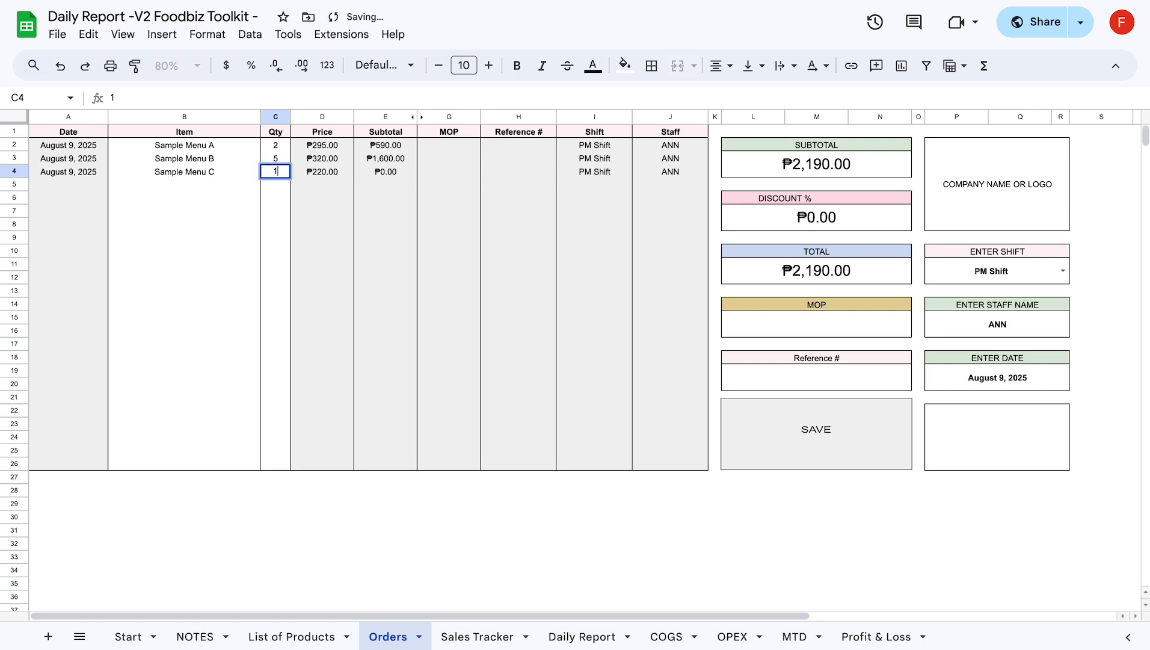
key(Return)
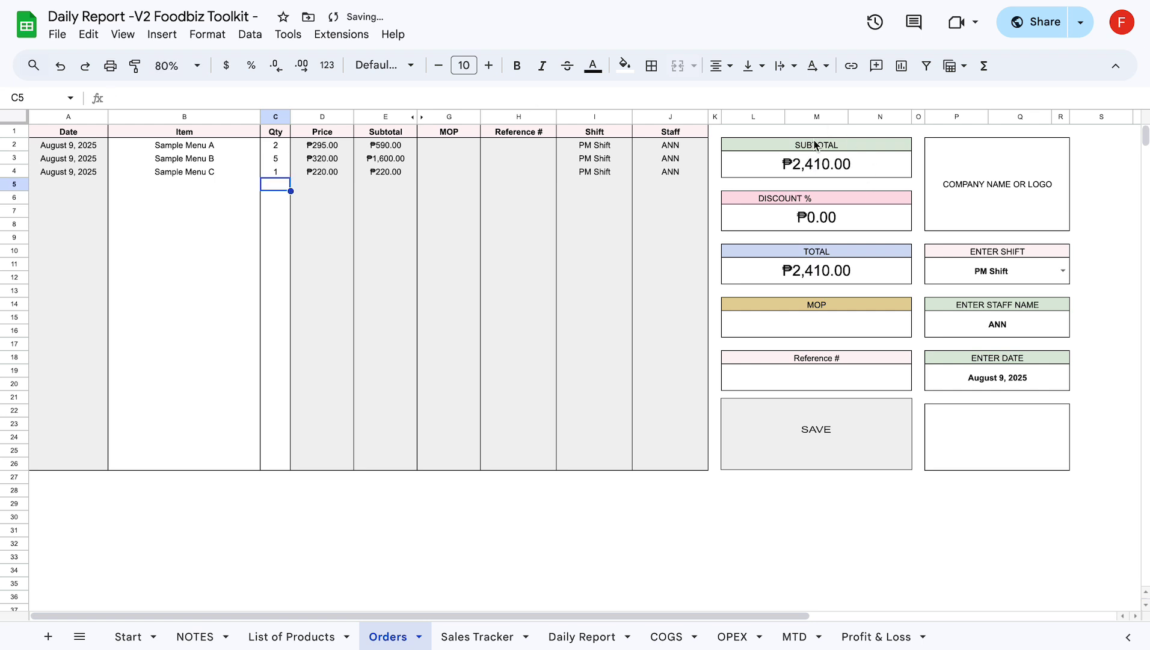
Apply a 20% discount to the order in the cell beside the Discount % label
click(816, 145)
click(877, 201)
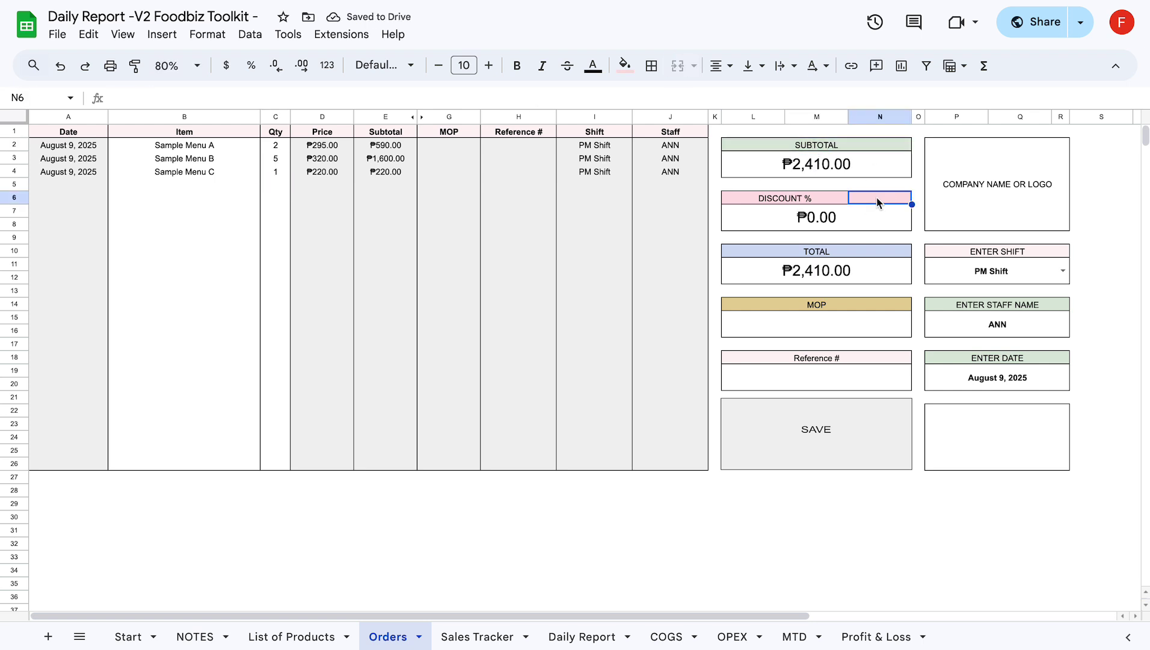
text(20)
key(Return)
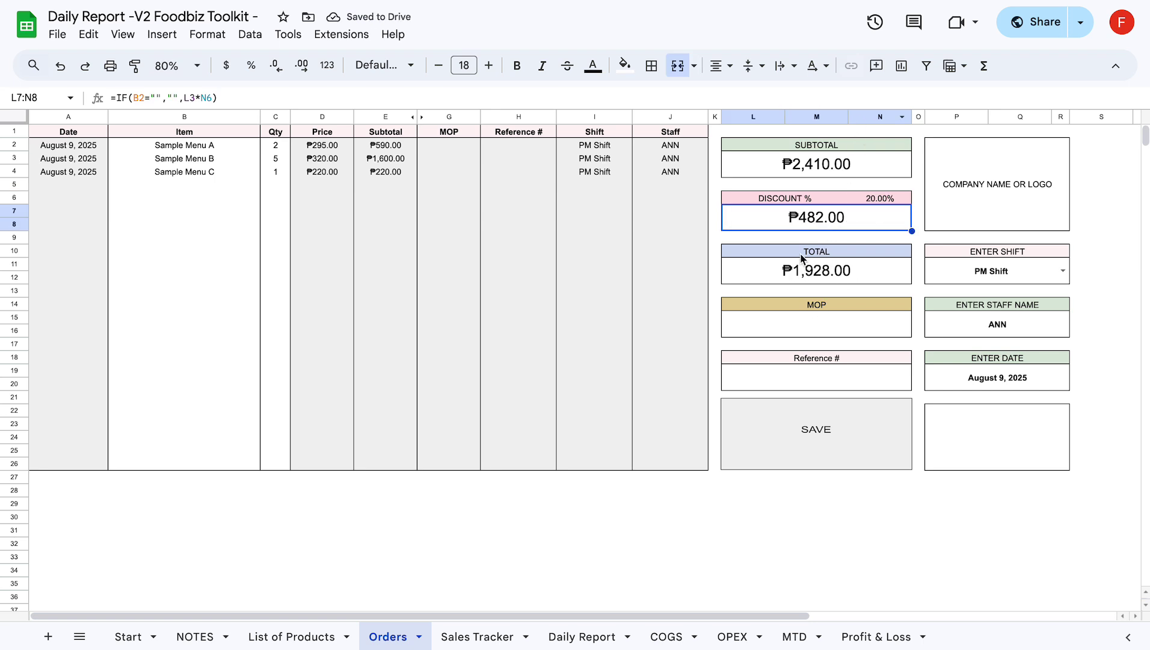
Set the order's mode of payment to Gcash and fill in the payment reference number
click(827, 324)
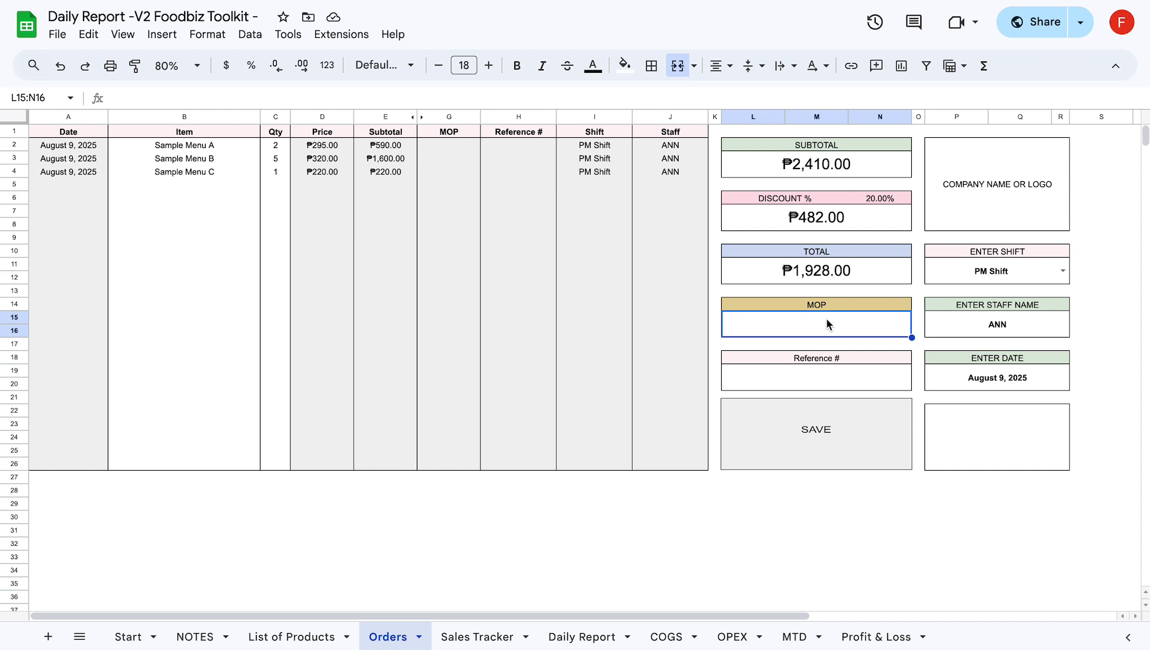
text(gc)
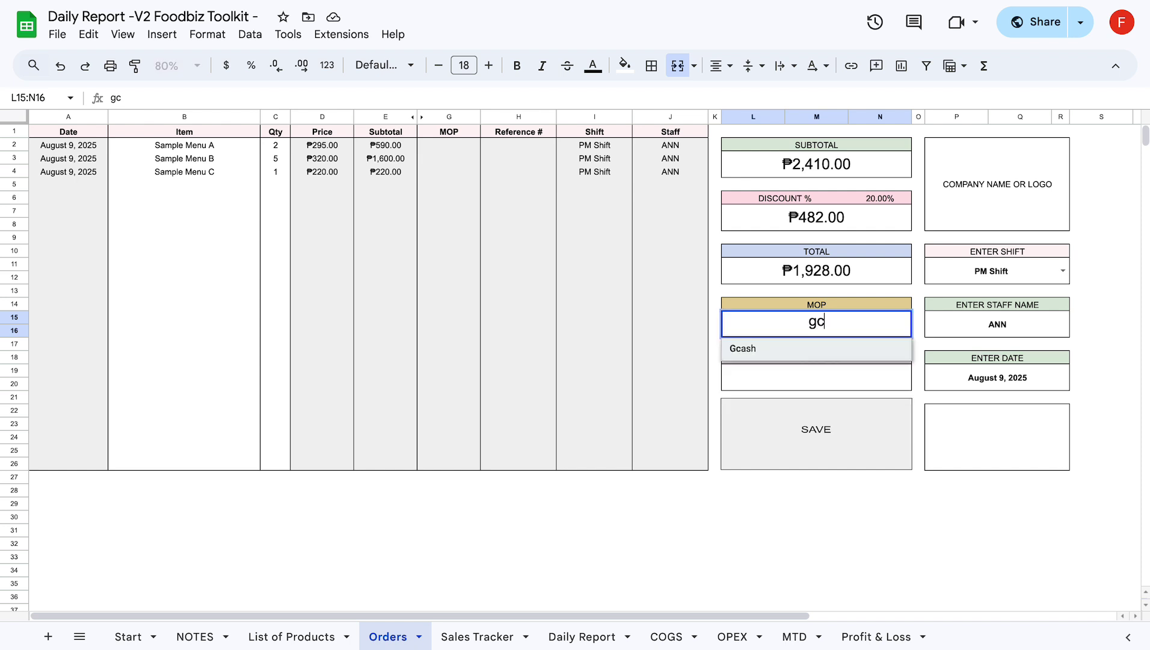
click(826, 350)
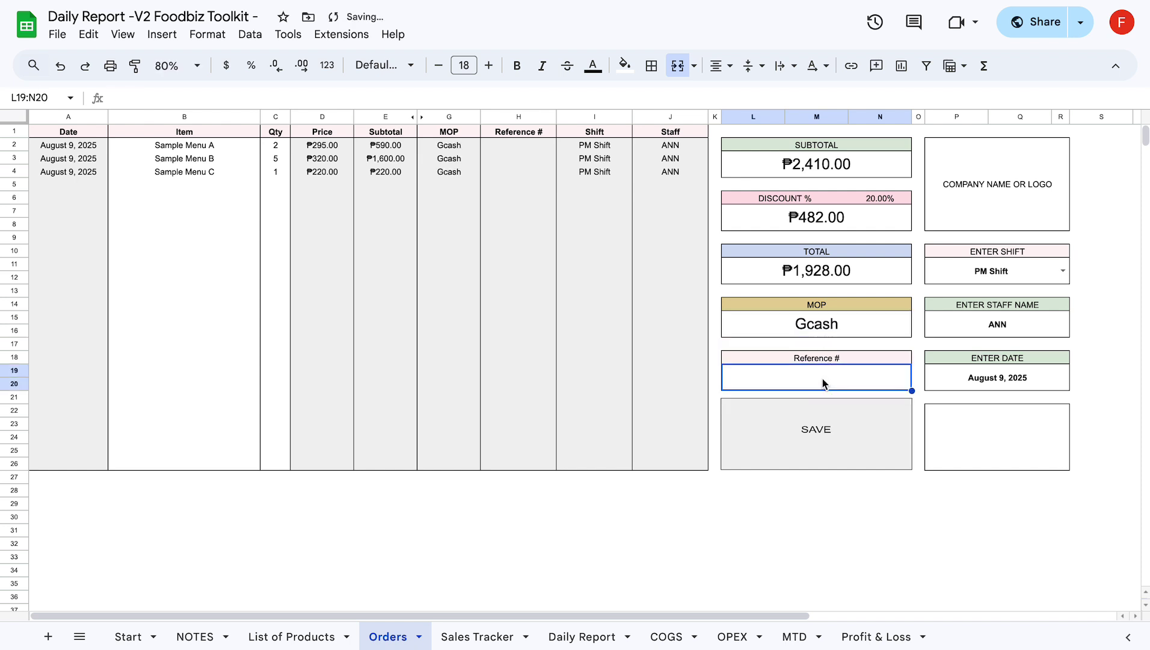
text(REF)
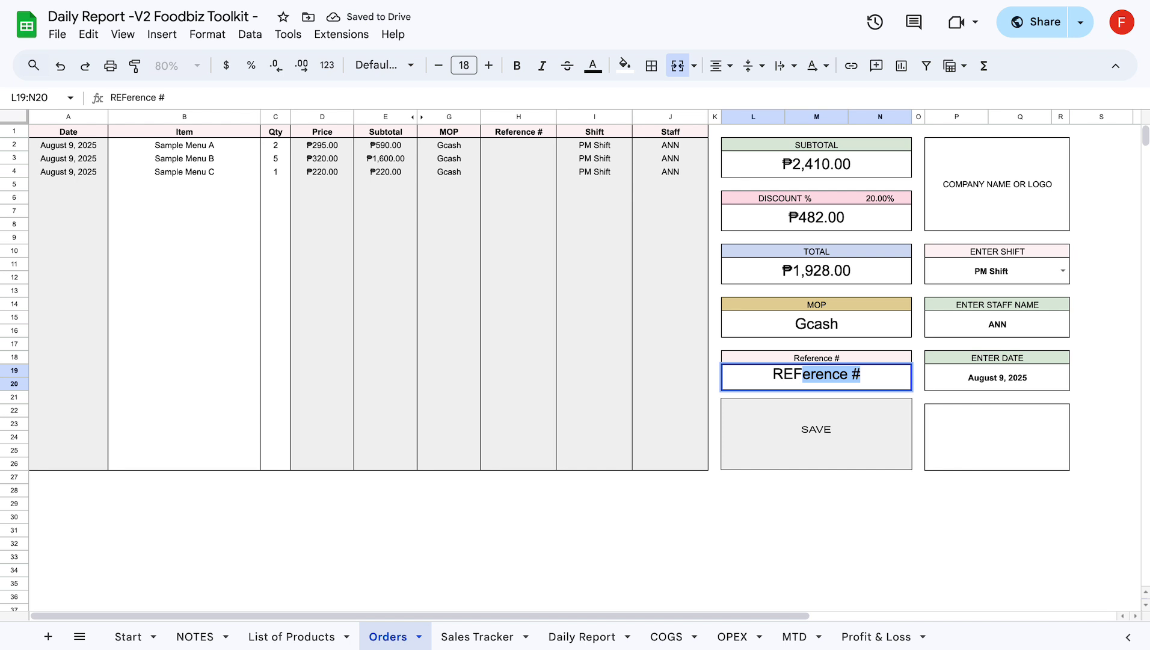
text(#12345)
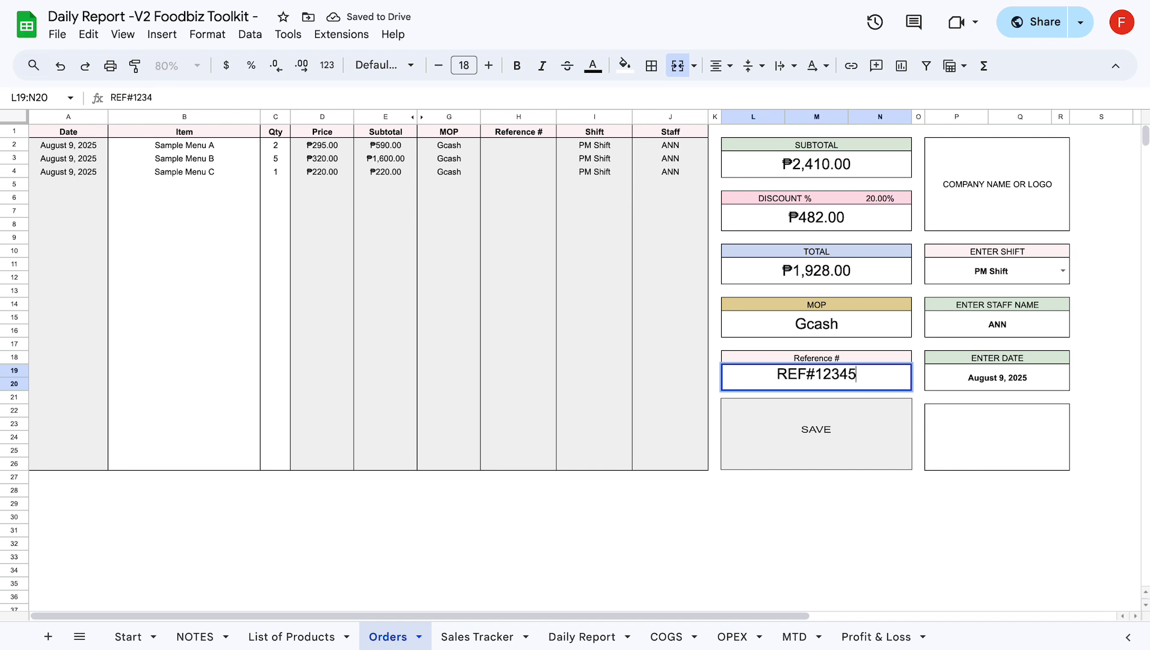
click(853, 546)
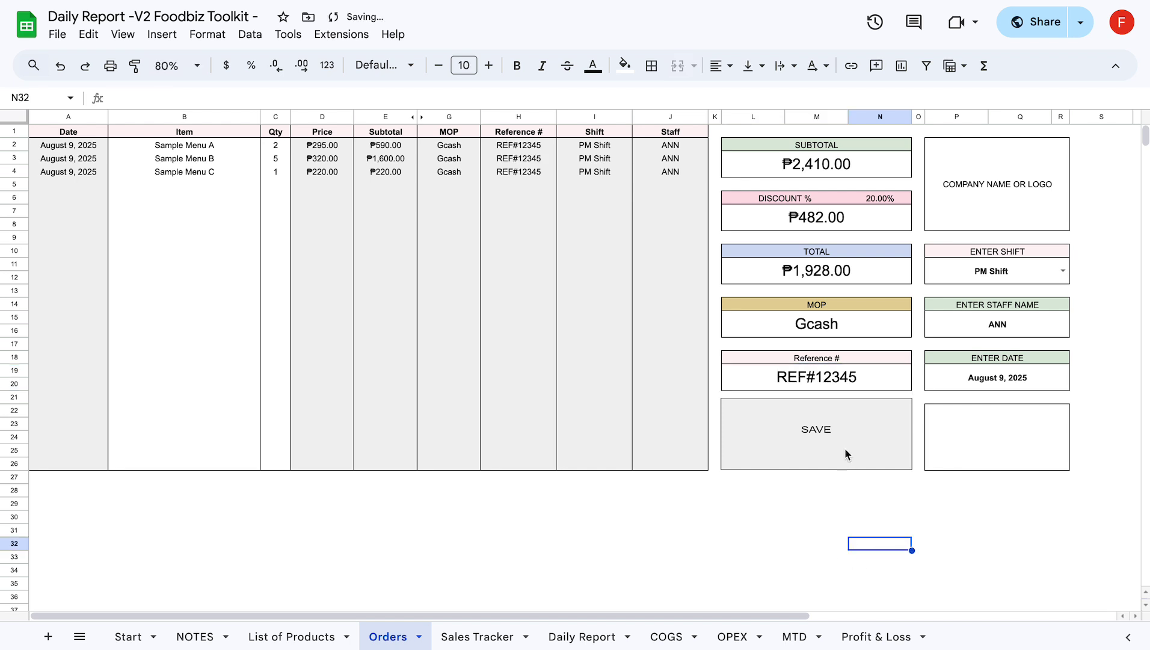
Save the order and check its recorded rows on the Sales Tracker sheet
click(845, 450)
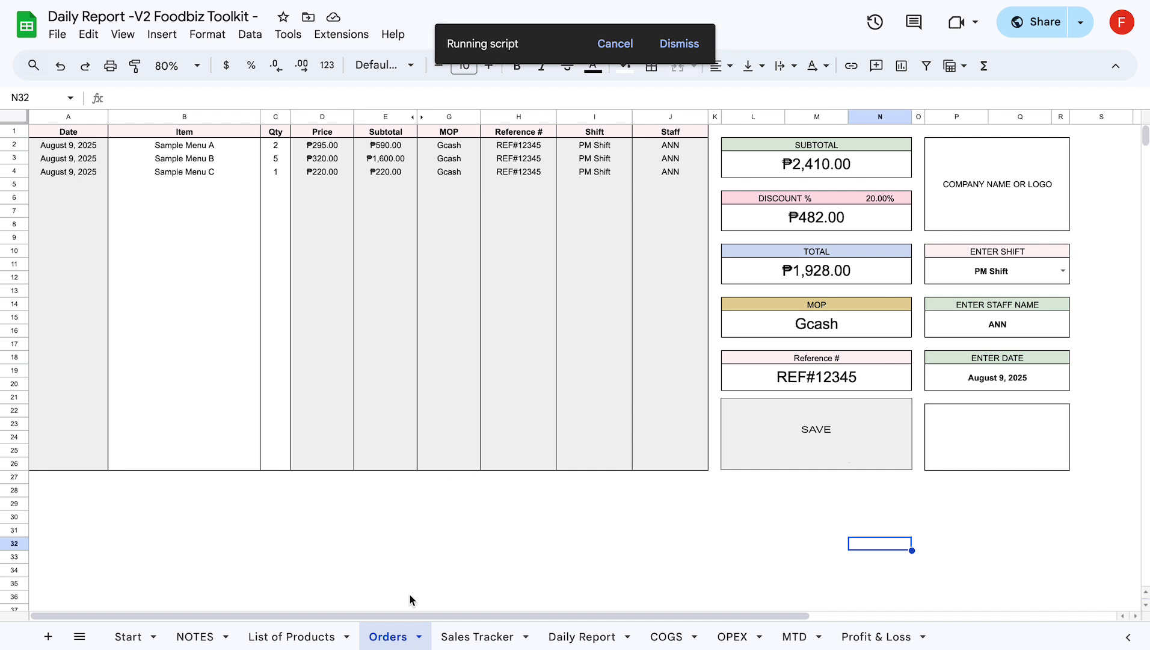
click(492, 642)
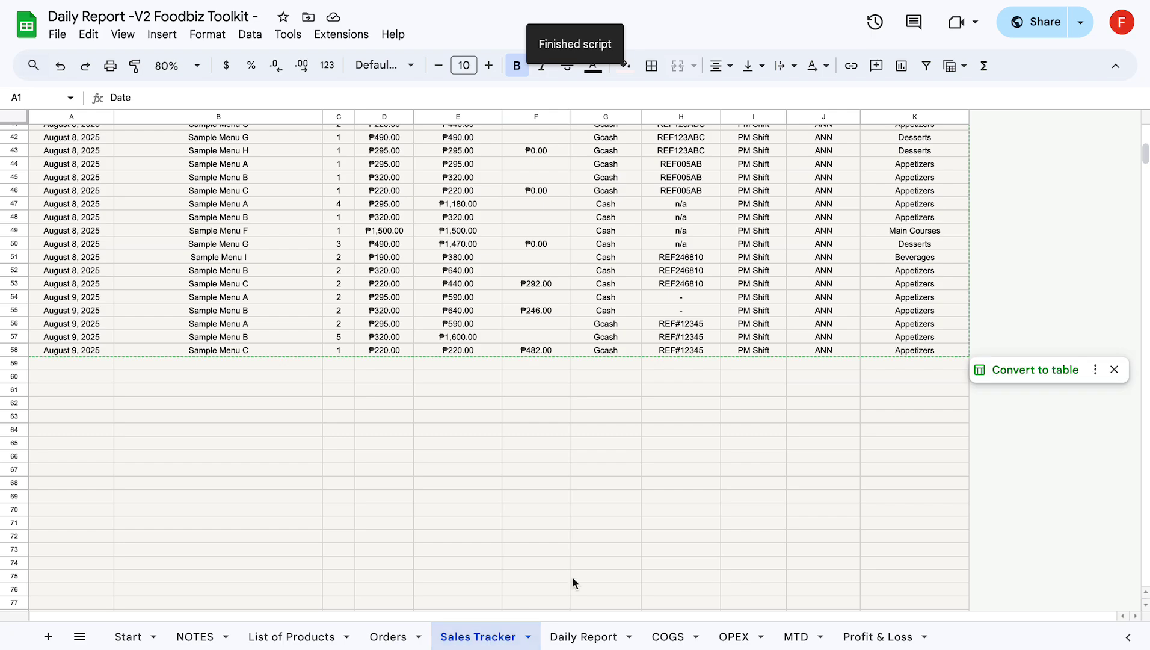
scroll(573, 578, up, 5)
scroll(572, 577, up, 10)
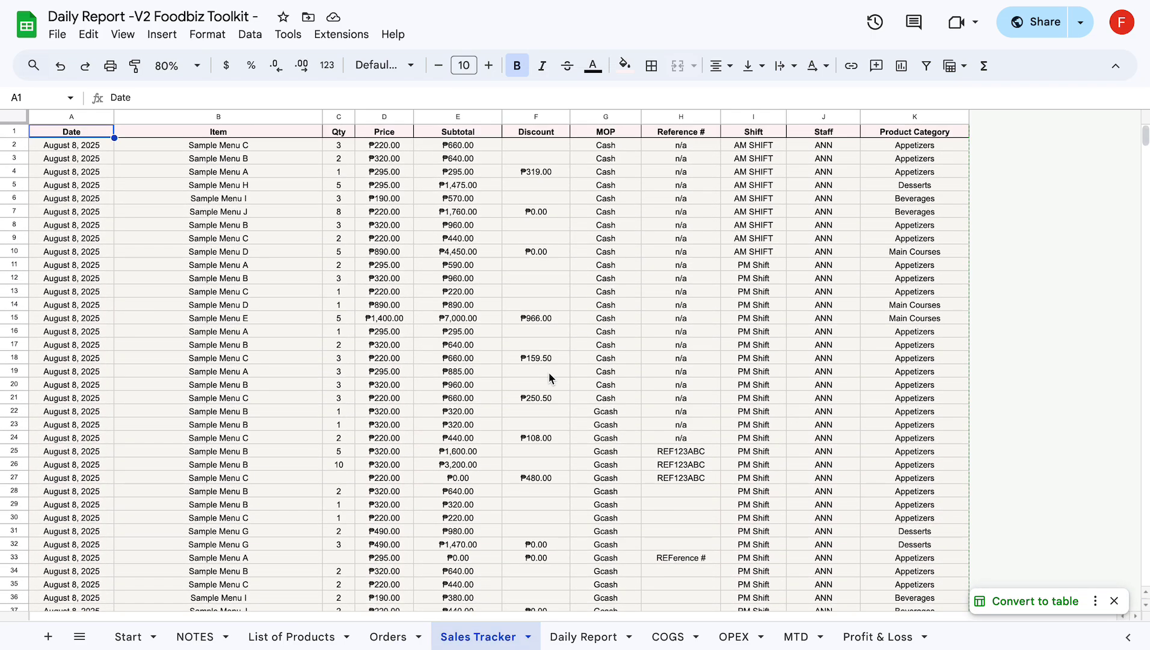
scroll(549, 377, down, 12)
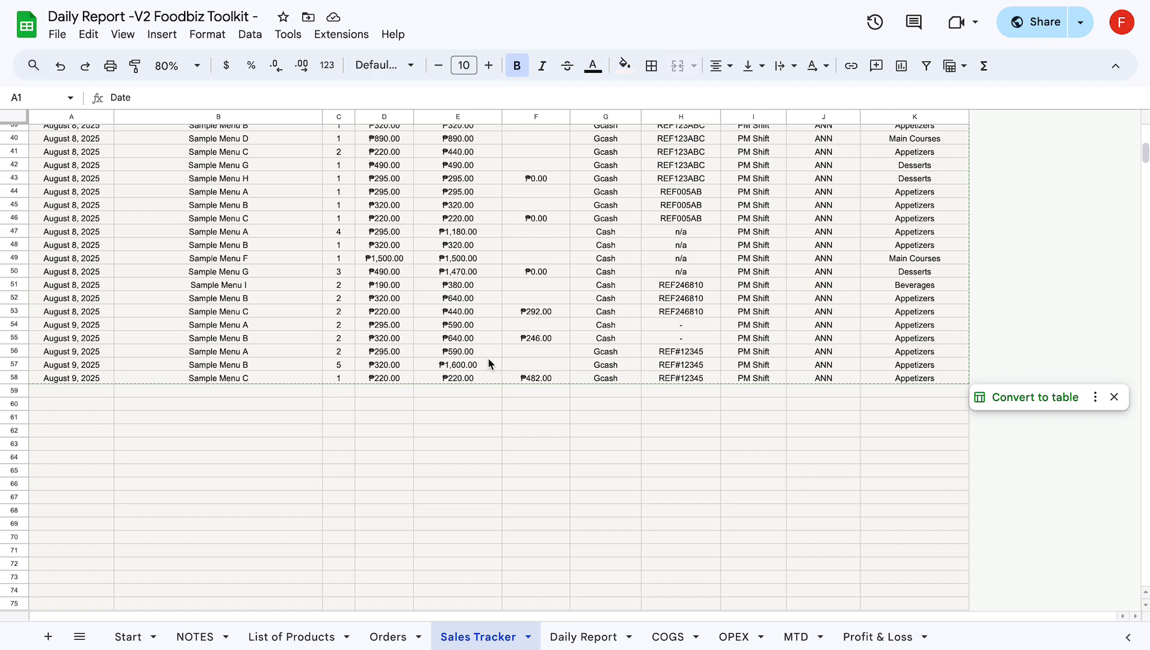
Start a new order on the Orders sheet with Sample Menu B, Sample Menu F and Sample Menu G as its items
click(372, 636)
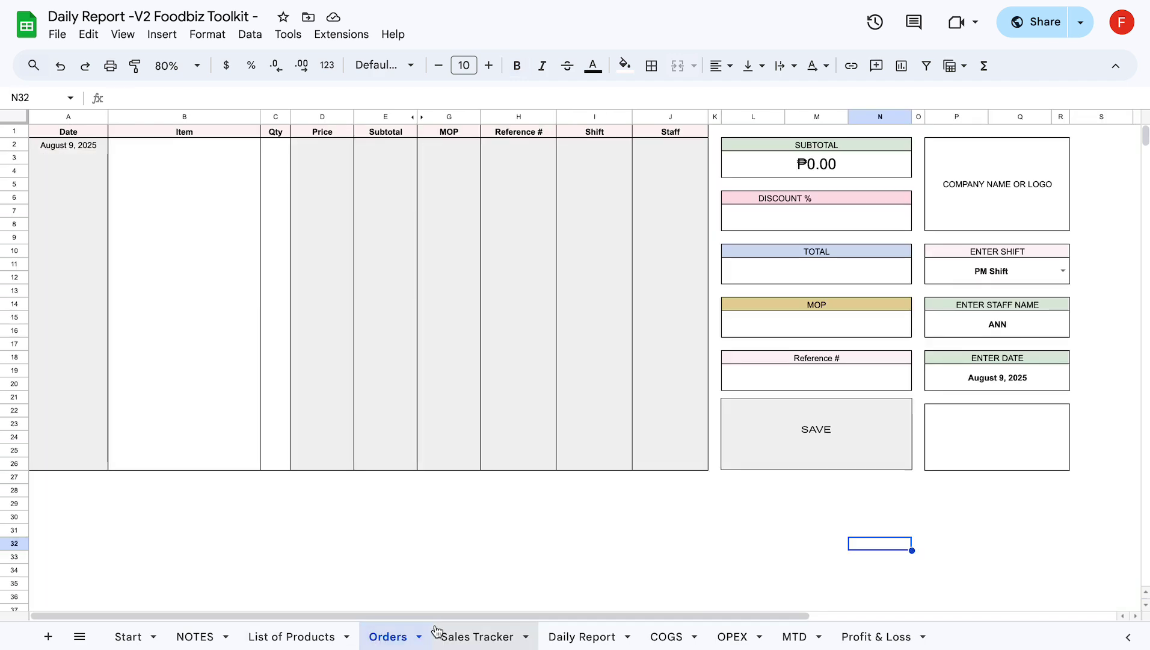
click(453, 637)
click(389, 633)
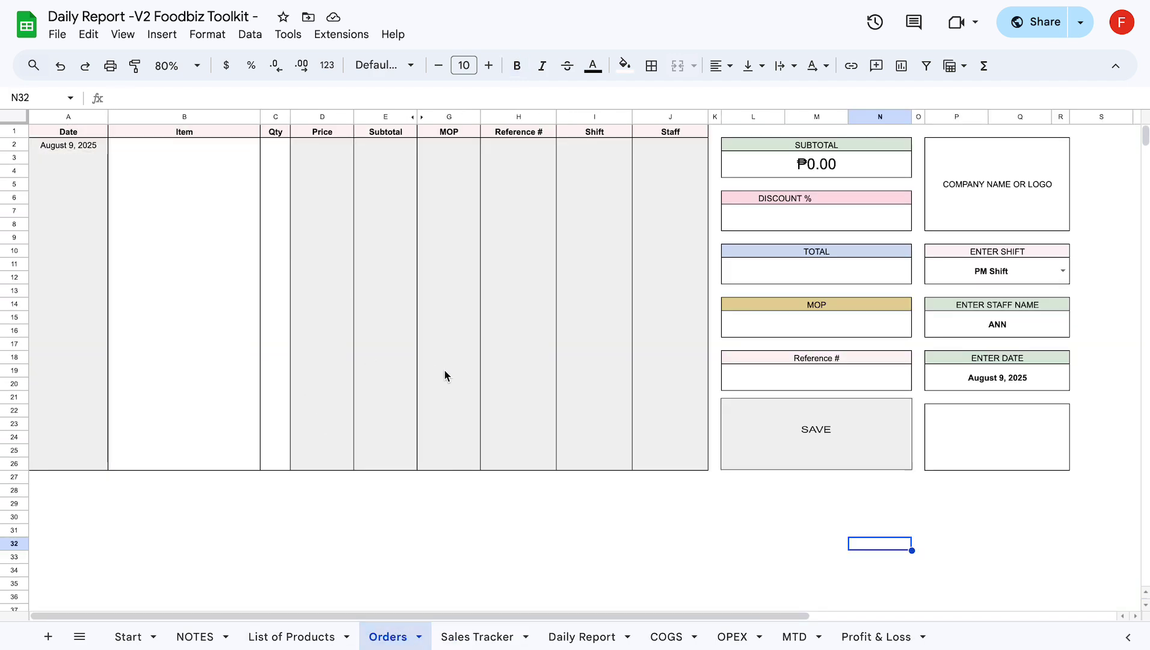
click(151, 149)
text(men)
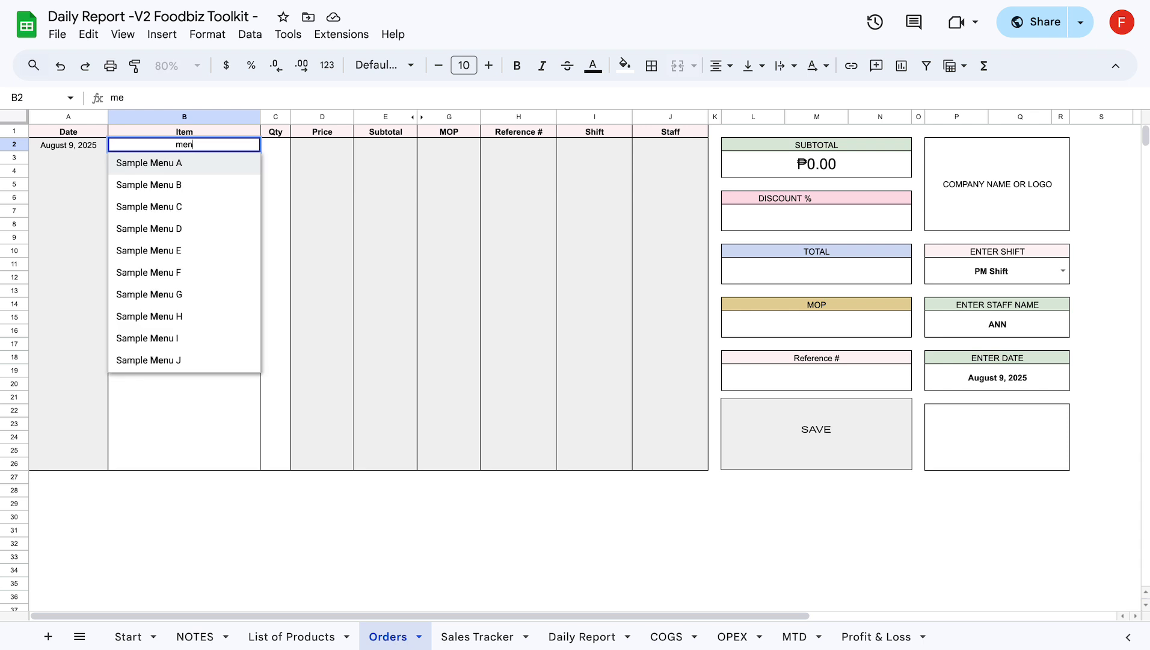
click(164, 184)
click(209, 162)
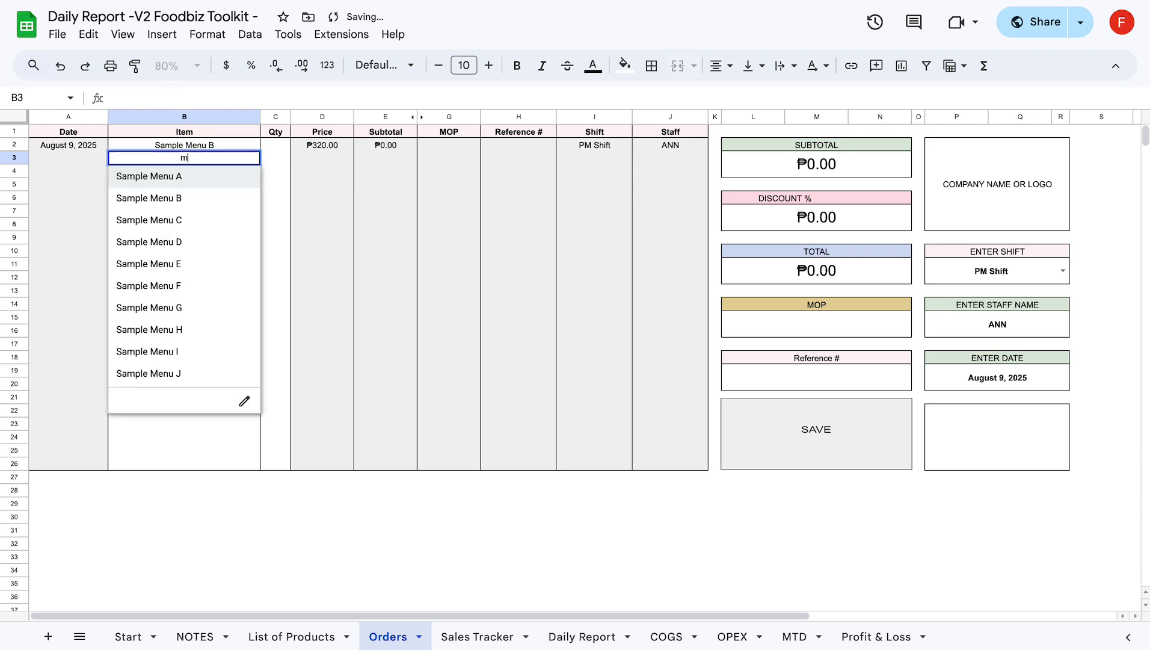
text(me)
click(208, 285)
click(245, 174)
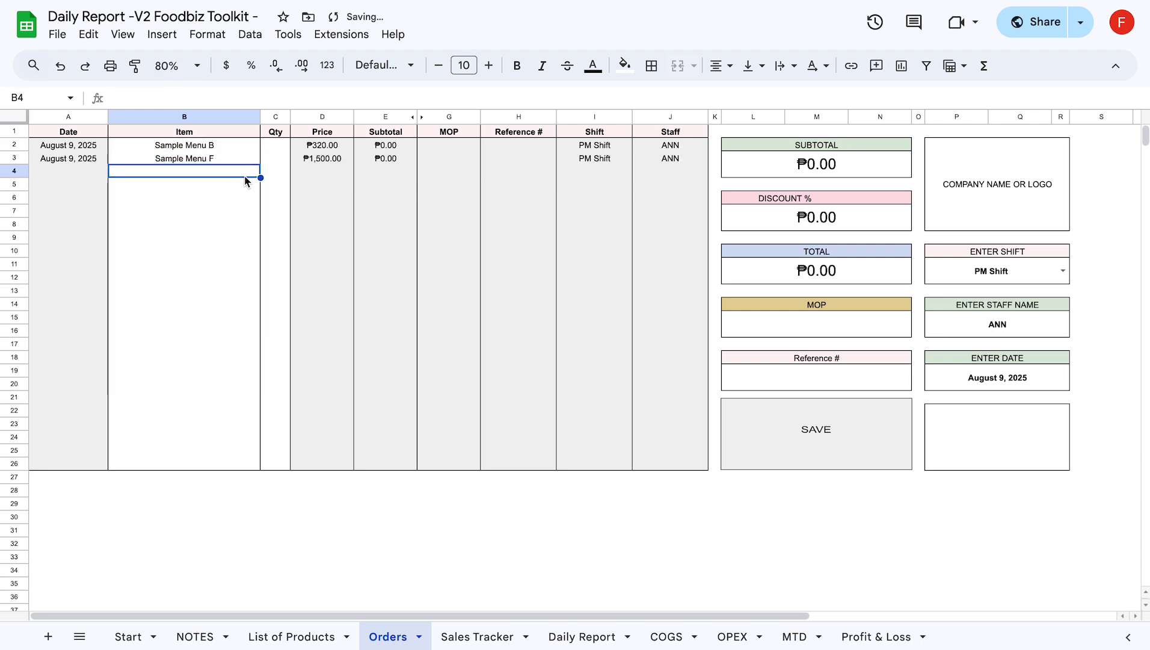
text(me)
click(231, 321)
Set the quantity to 1 for each of the three items in the new order
click(278, 139)
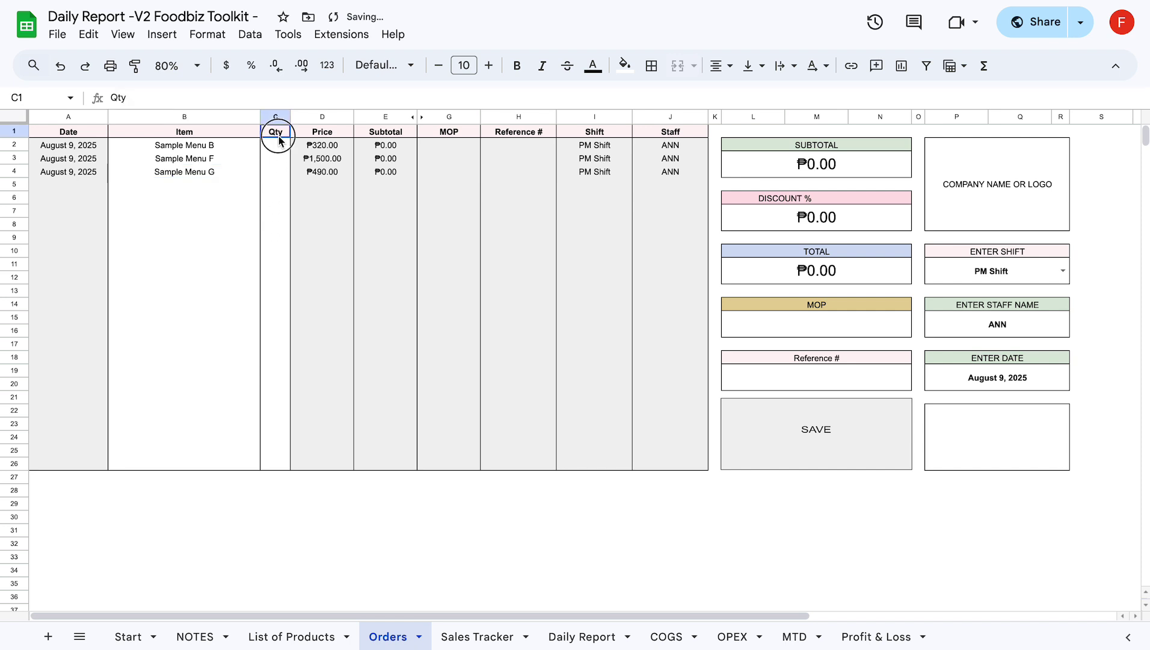
click(284, 149)
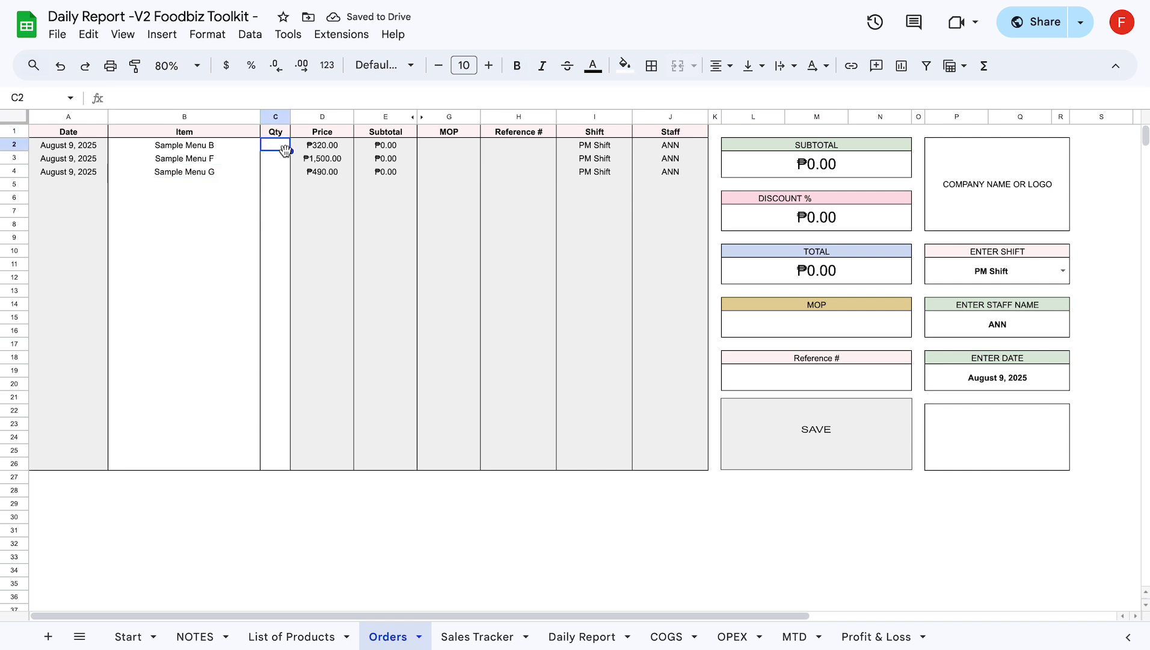
text(`)
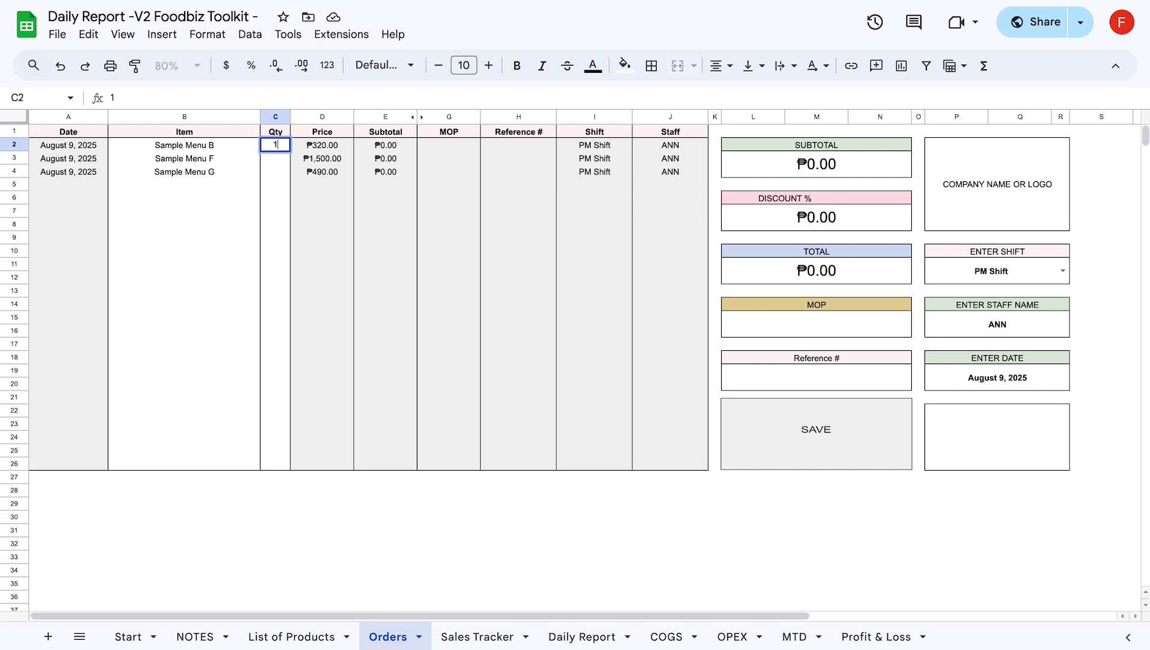
key(Return)
text(1)
key(Return)
text(1)
key(Return)
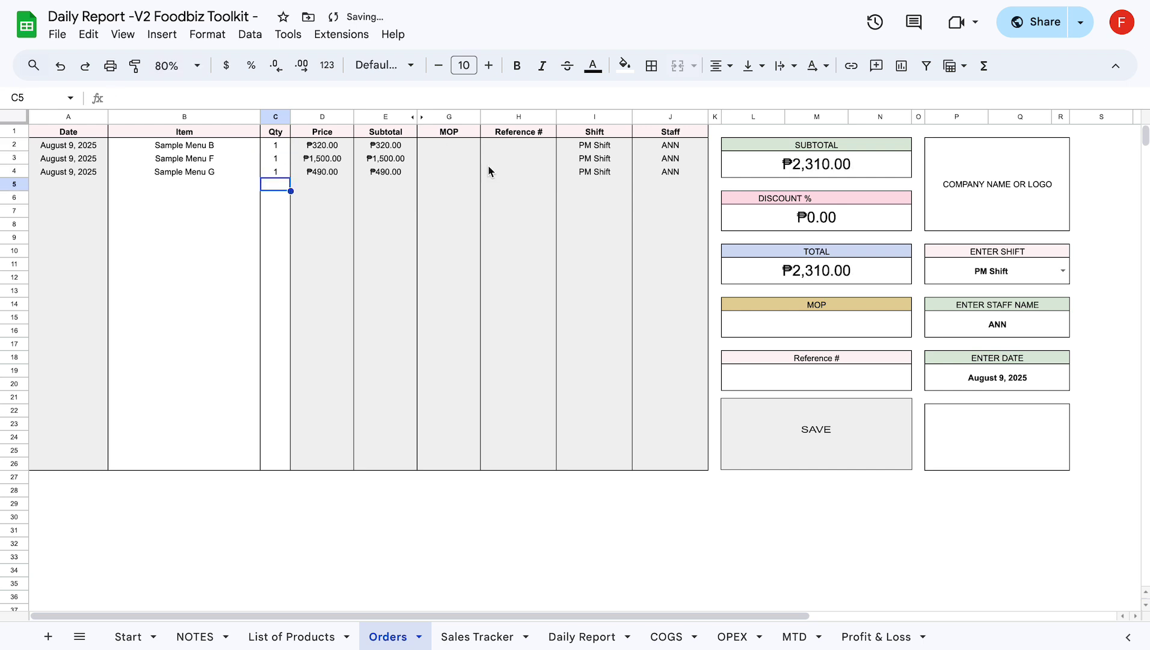
Set the new order's mode of payment to Cash
click(786, 332)
text(cah)
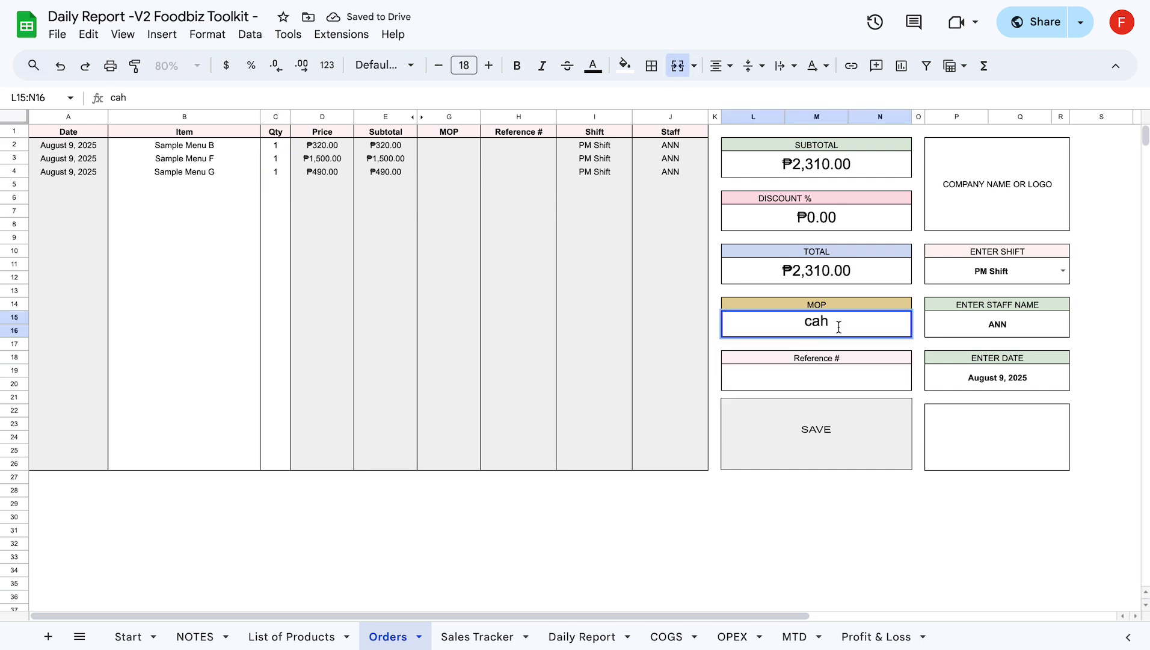
key(BackSpace)
text(s)
click(839, 346)
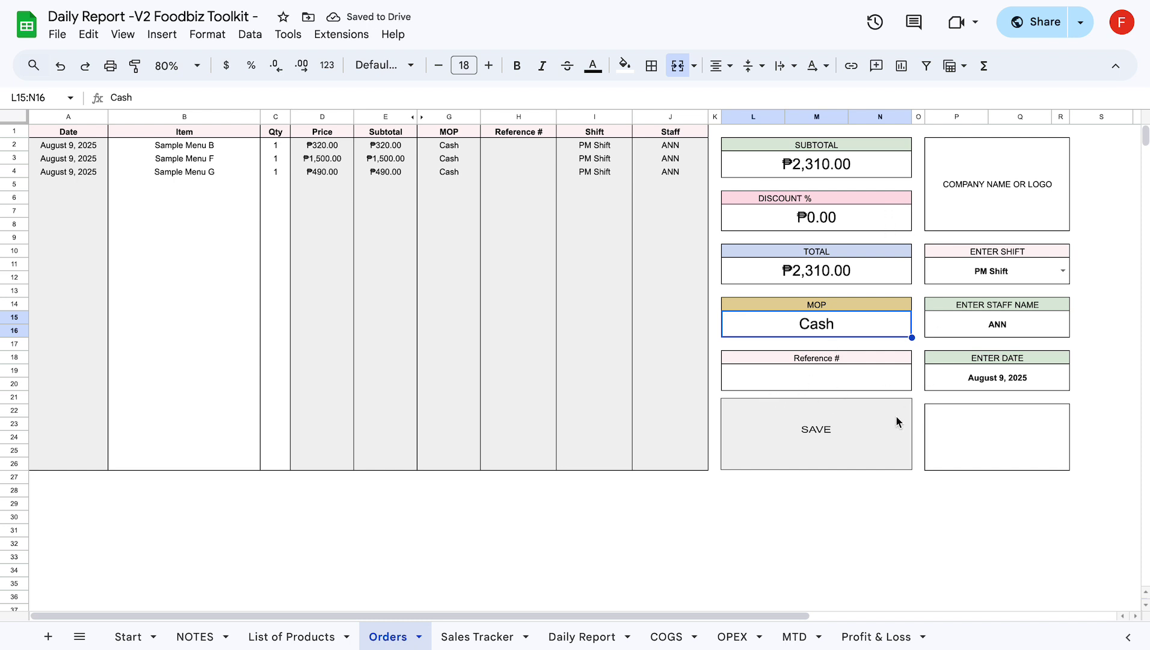
Save the three-item cash order and check its new rows at the end of the Sales Tracker records
click(824, 436)
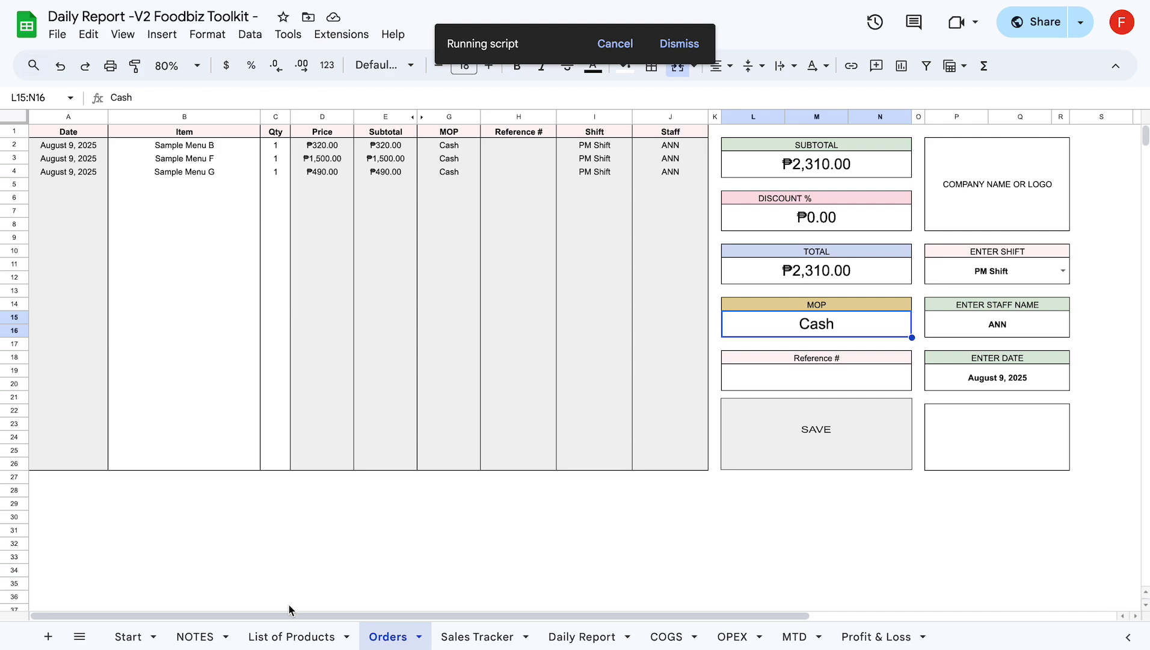
click(471, 641)
scroll(482, 429, up, 10)
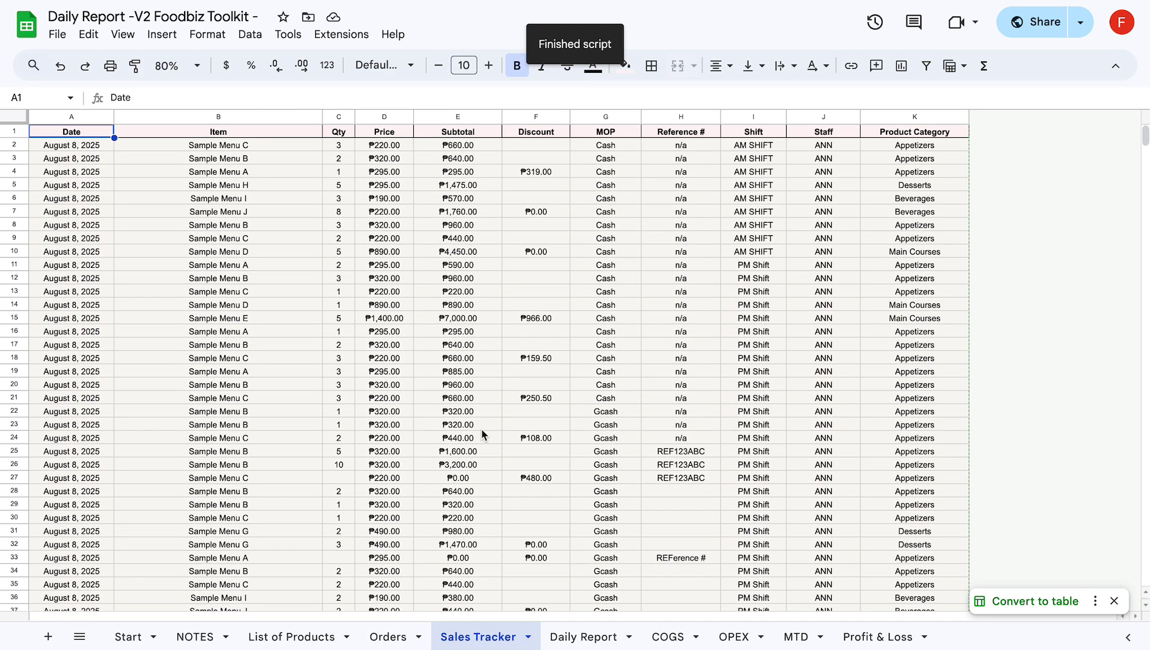
scroll(482, 429, down, 5)
scroll(481, 429, up, 5)
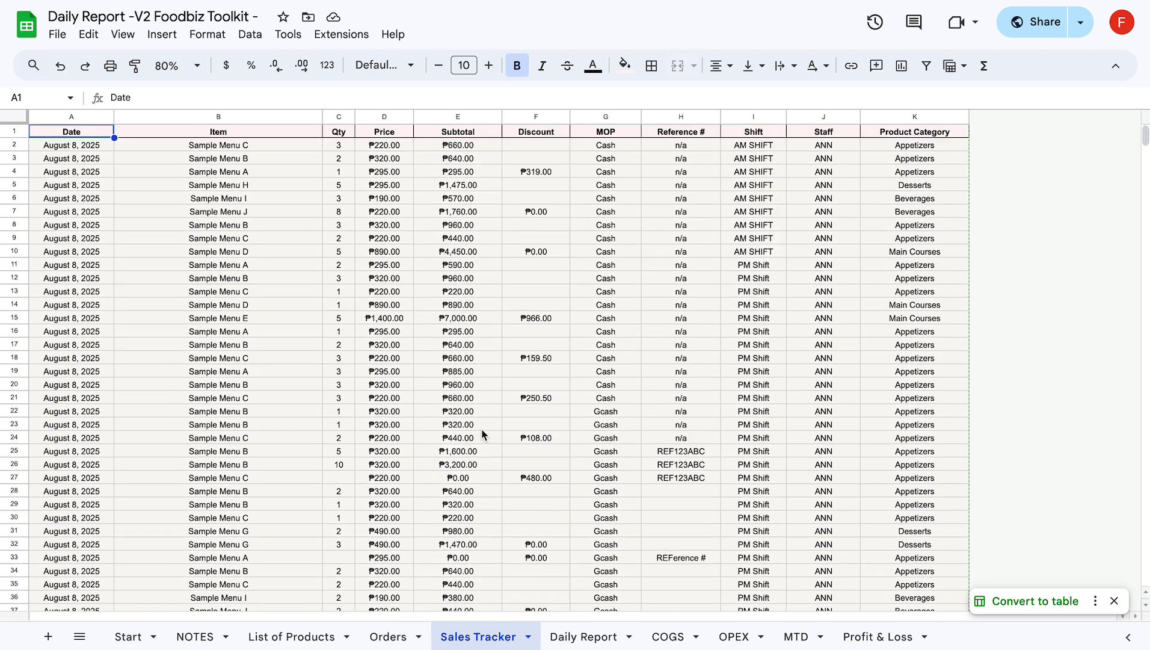
scroll(490, 396, down, 11)
scroll(493, 385, up, 4)
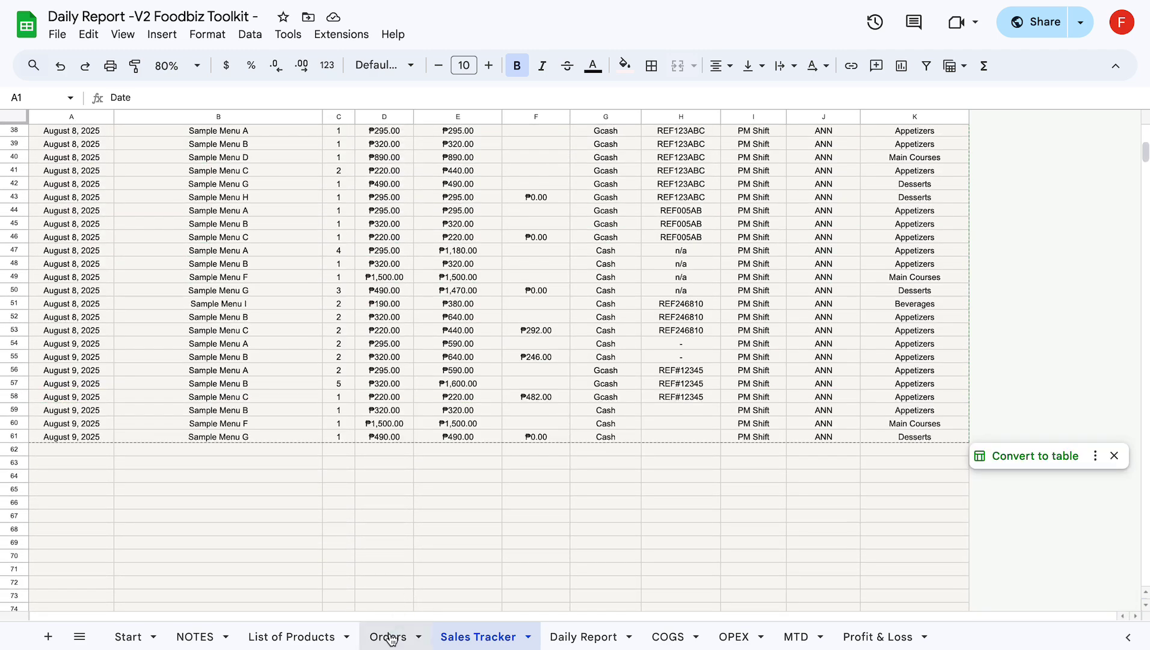
Look over the Orders, Sales Tracker, MTD and Profit & Loss sheets after saving the order
click(391, 639)
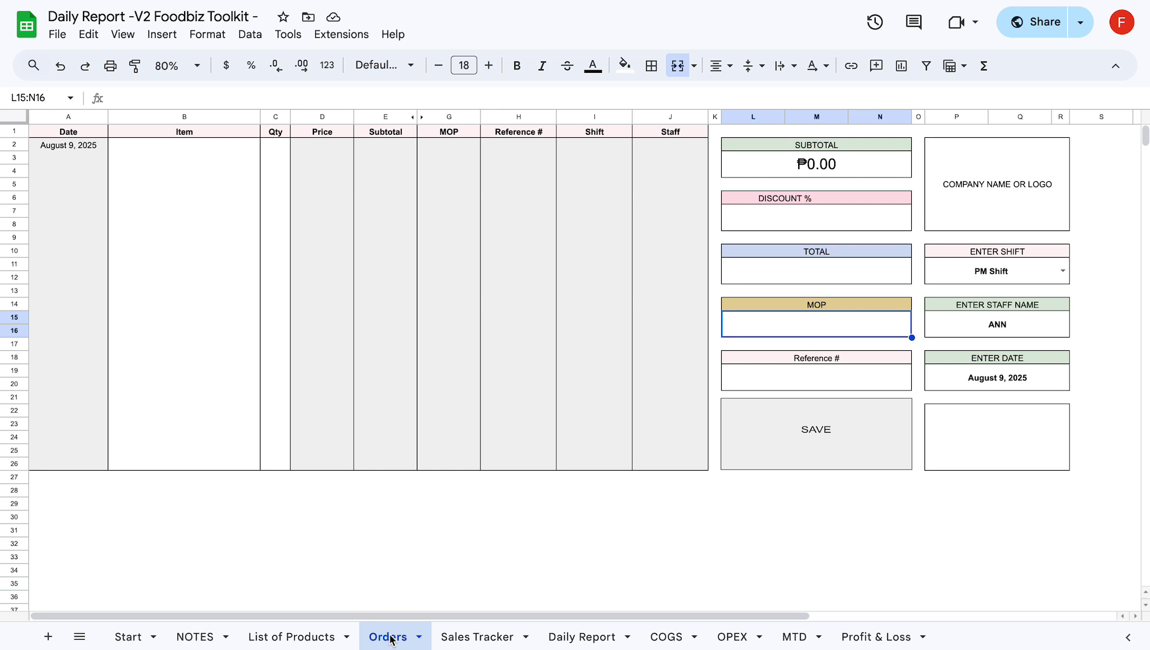
click(495, 639)
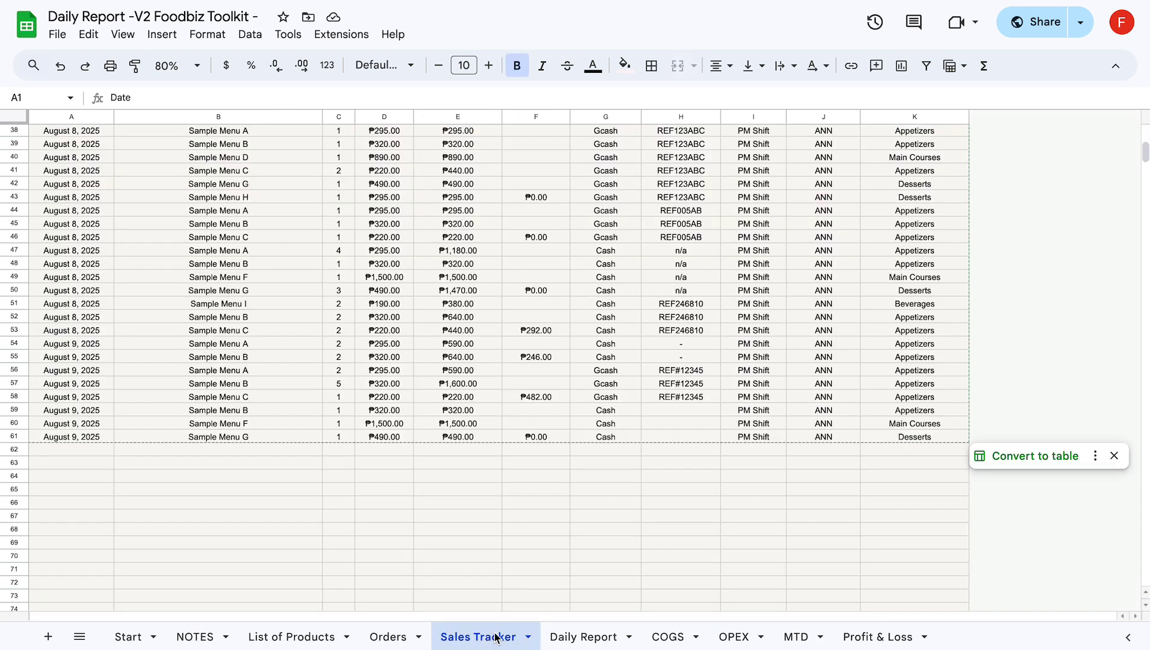
scroll(558, 435, up, 10)
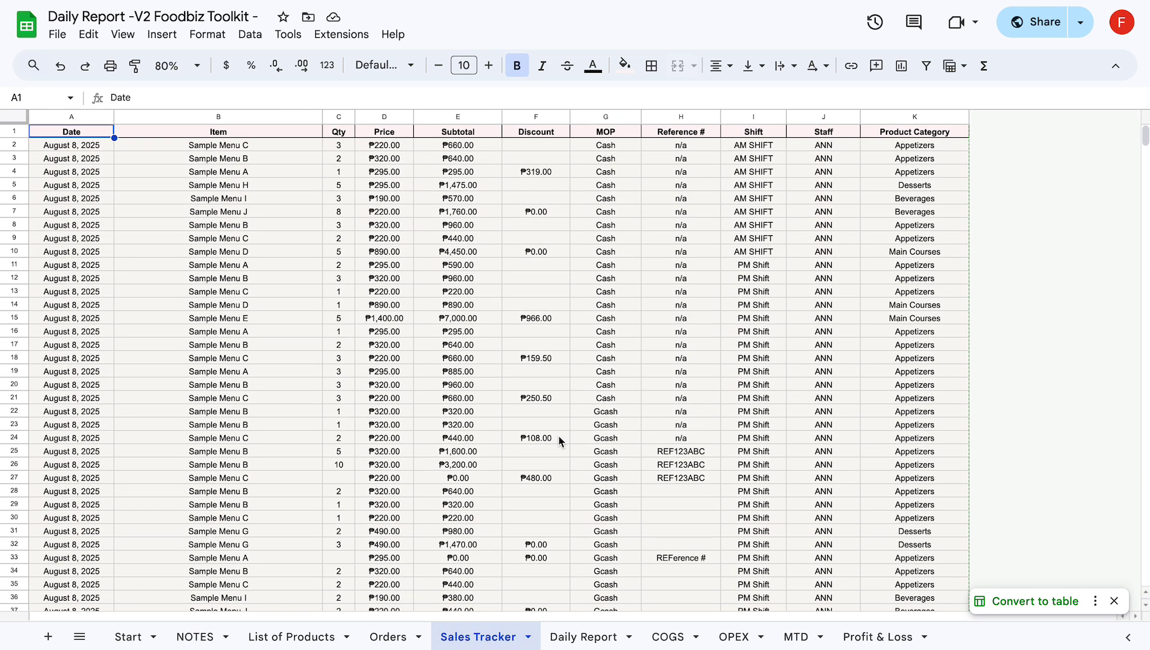
click(586, 642)
click(799, 639)
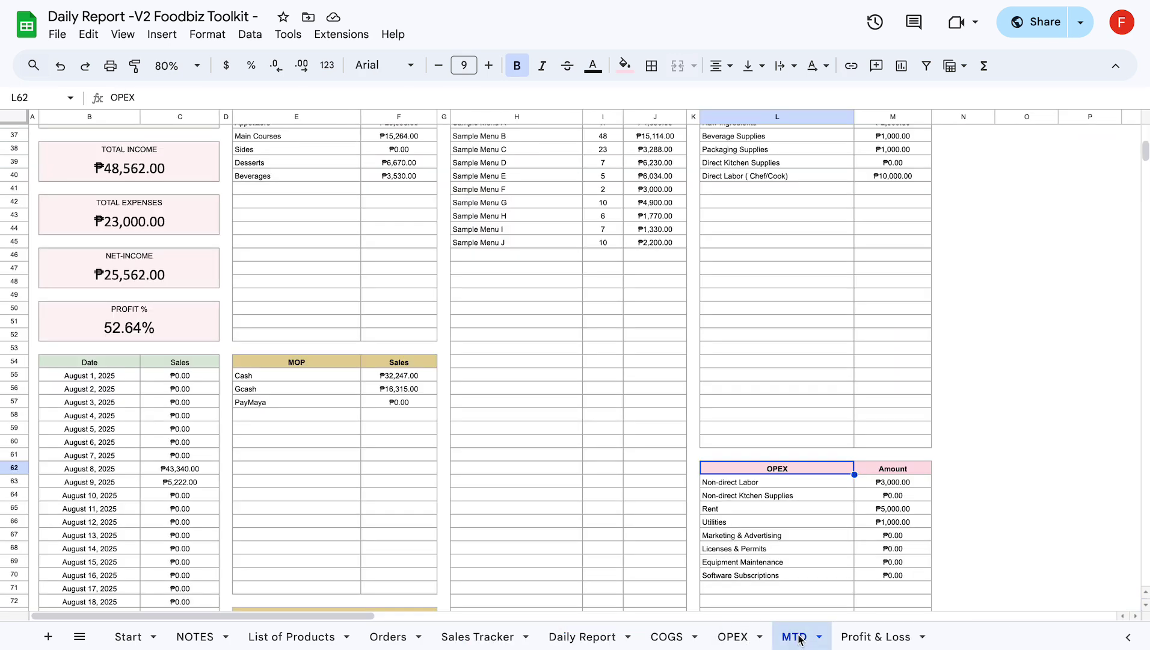
click(874, 639)
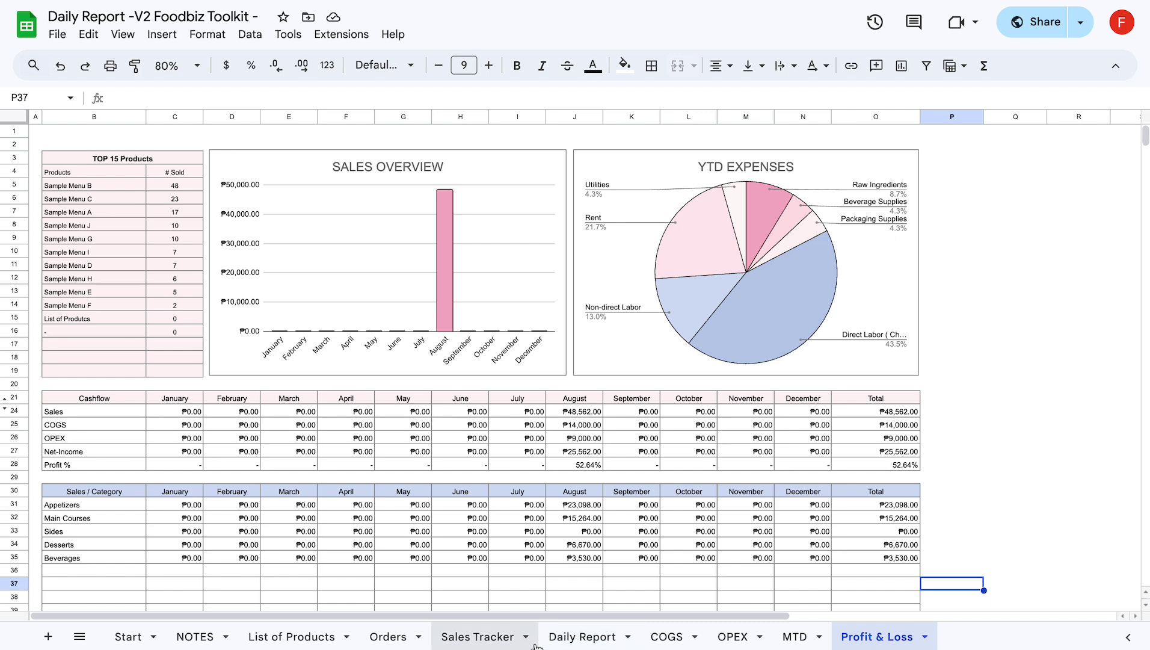
click(484, 641)
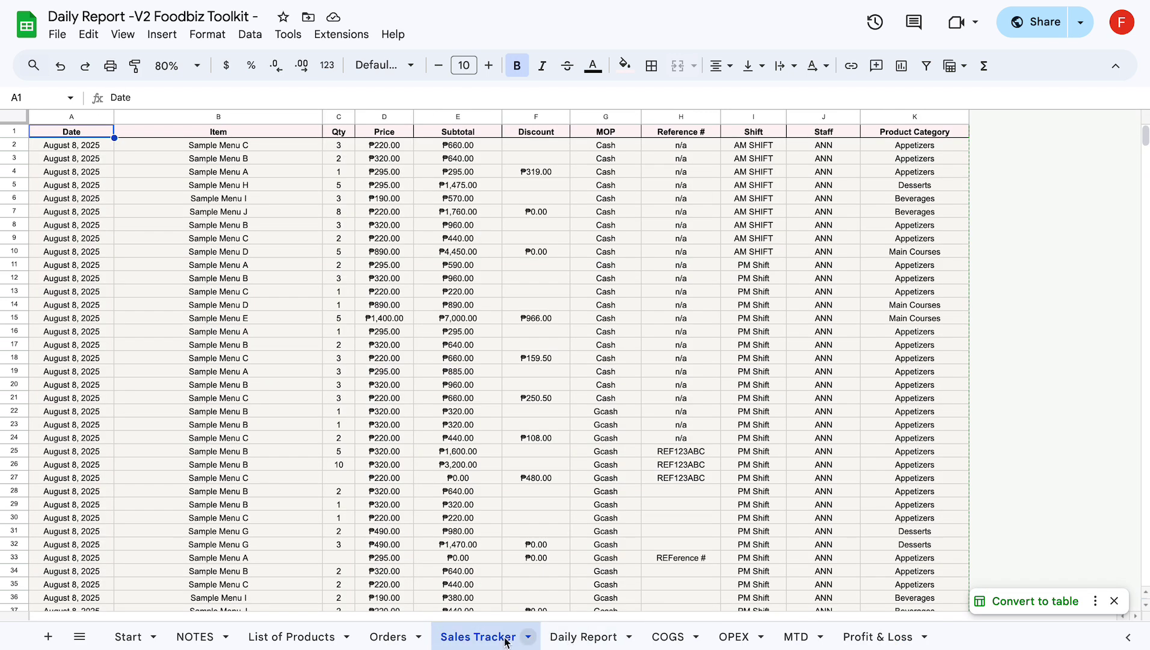
Set the report date on the Daily Report sheet to August 9, 2025
click(575, 639)
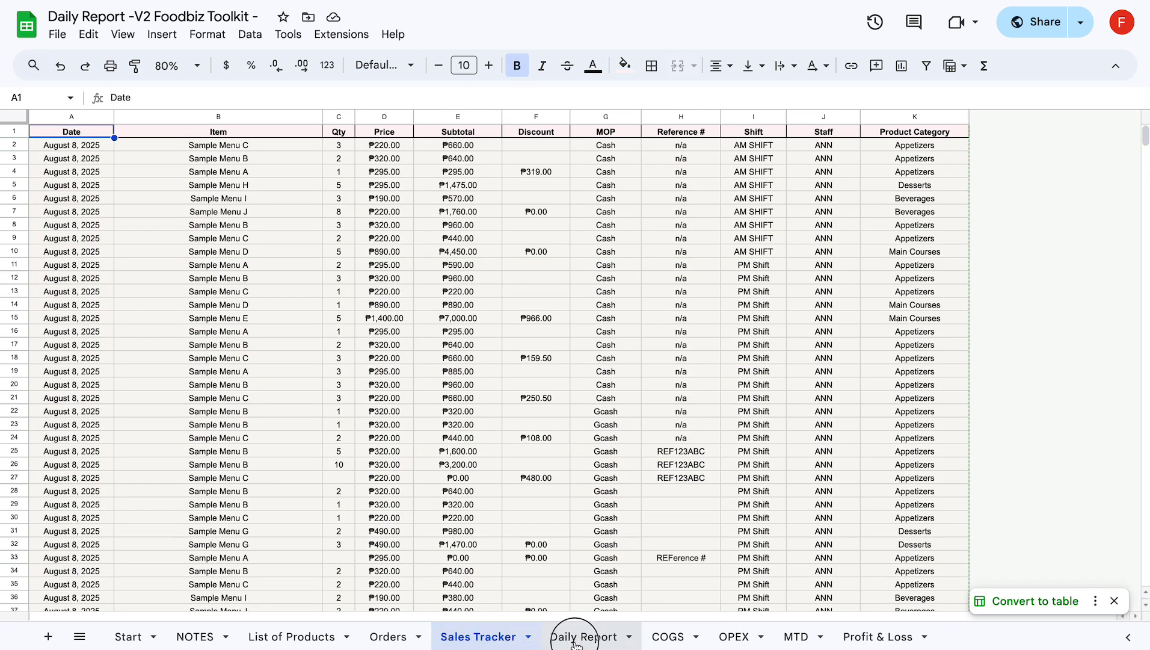
scroll(581, 427, left, 2)
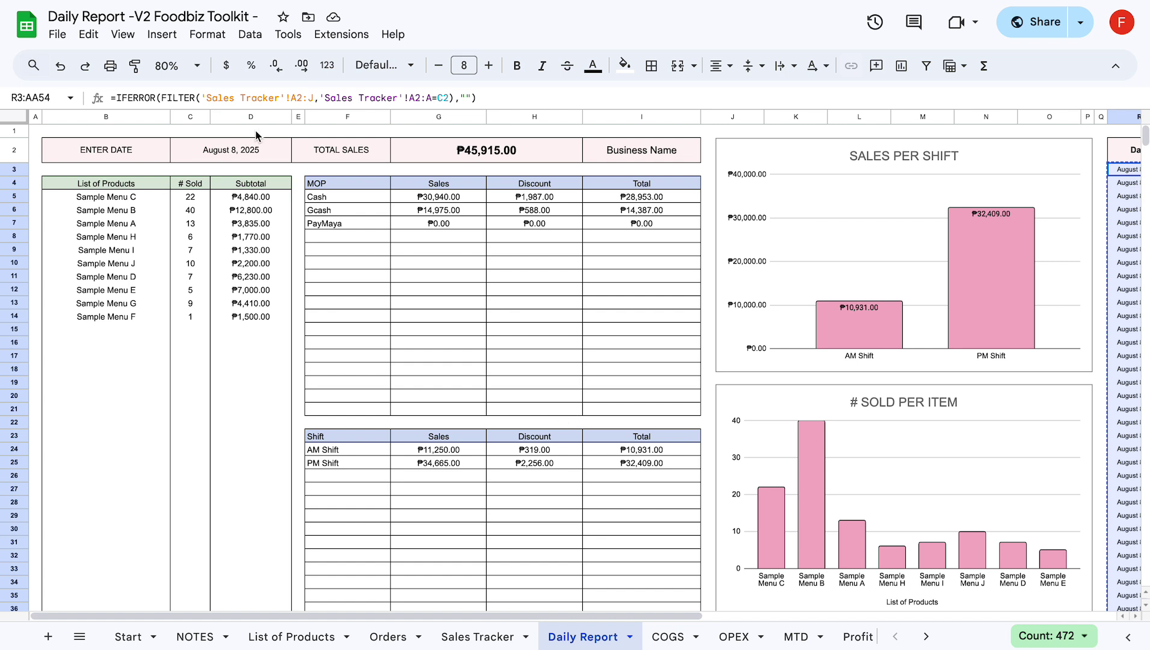
double_click(257, 150)
click(301, 250)
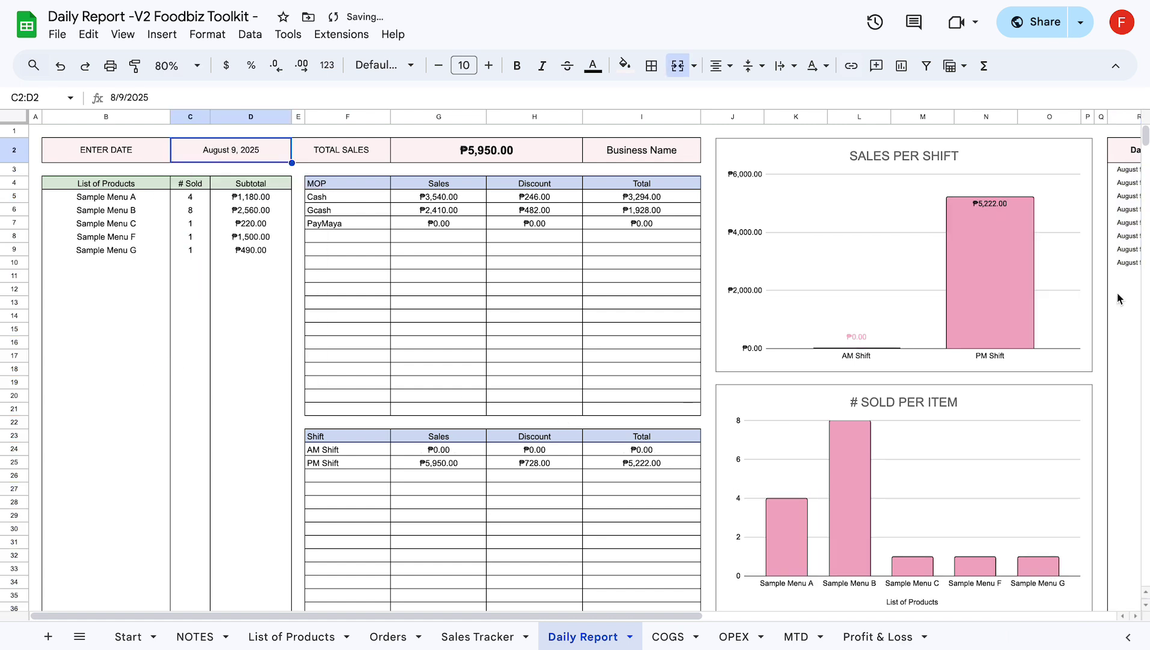
Set the Daily Report date back to August 8, 2025
double_click(229, 157)
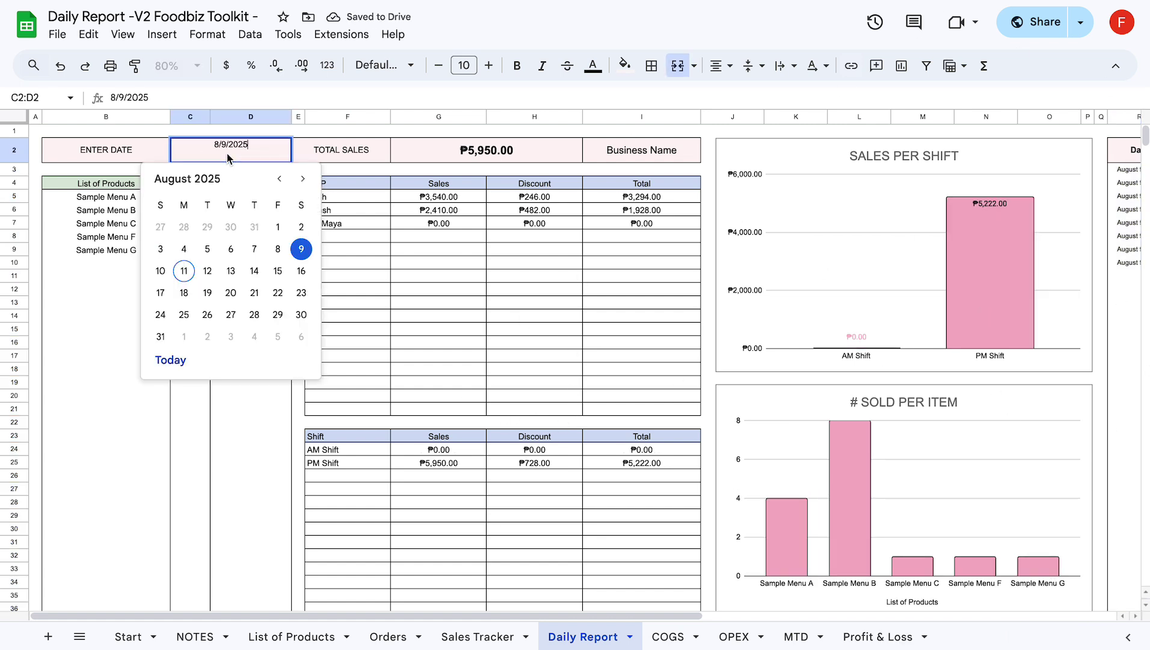
click(275, 248)
click(298, 170)
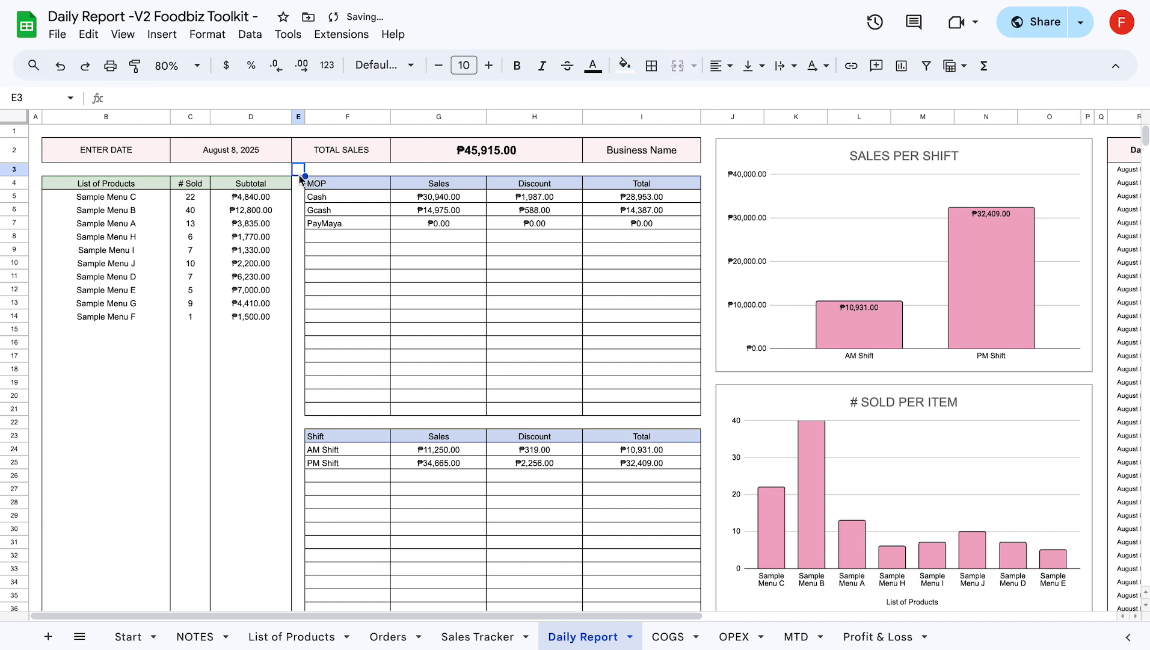
Examine the List of Products, # Sold and Subtotal columns of the Daily Report
scroll(308, 304, down, 1)
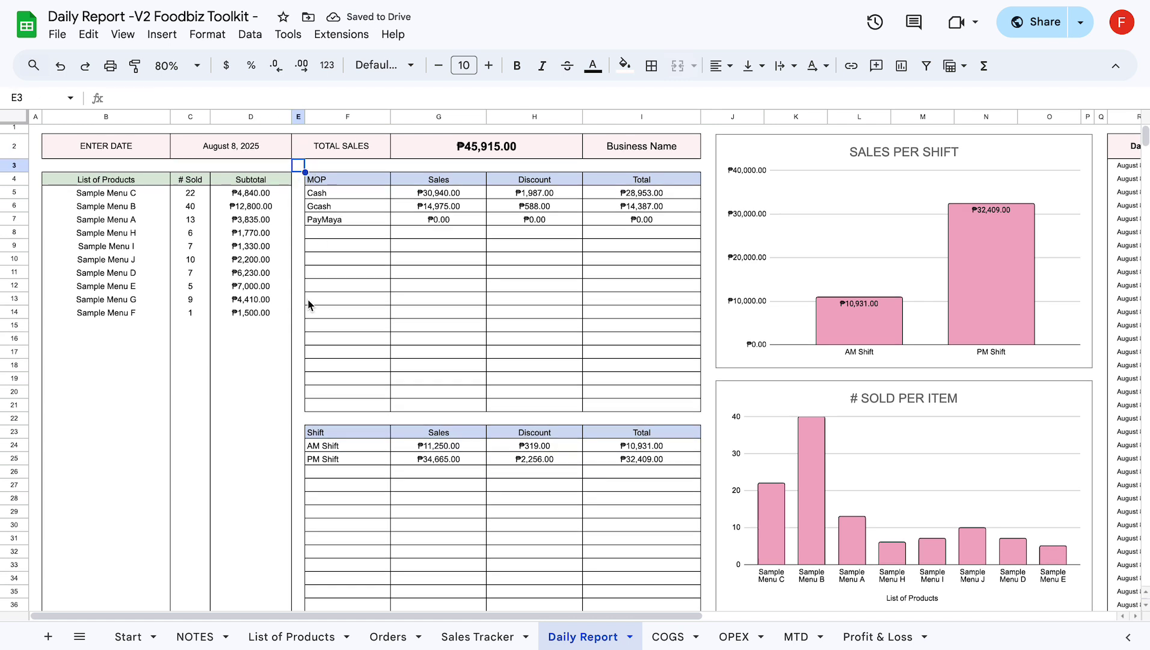
click(100, 179)
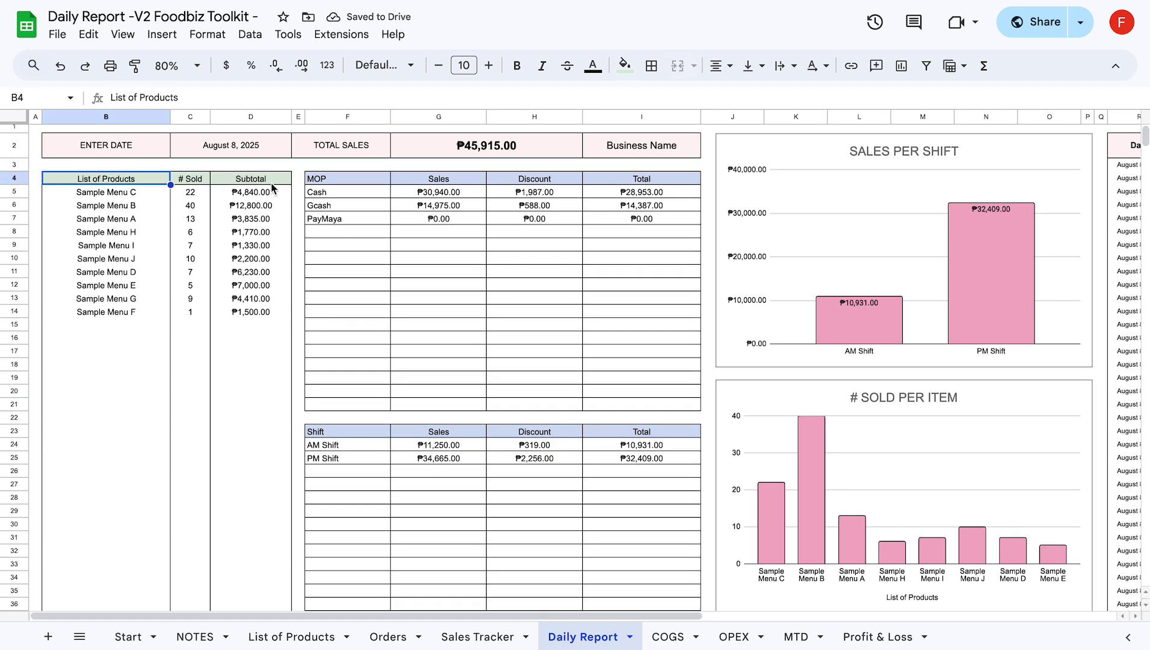
scroll(268, 333, down, 1)
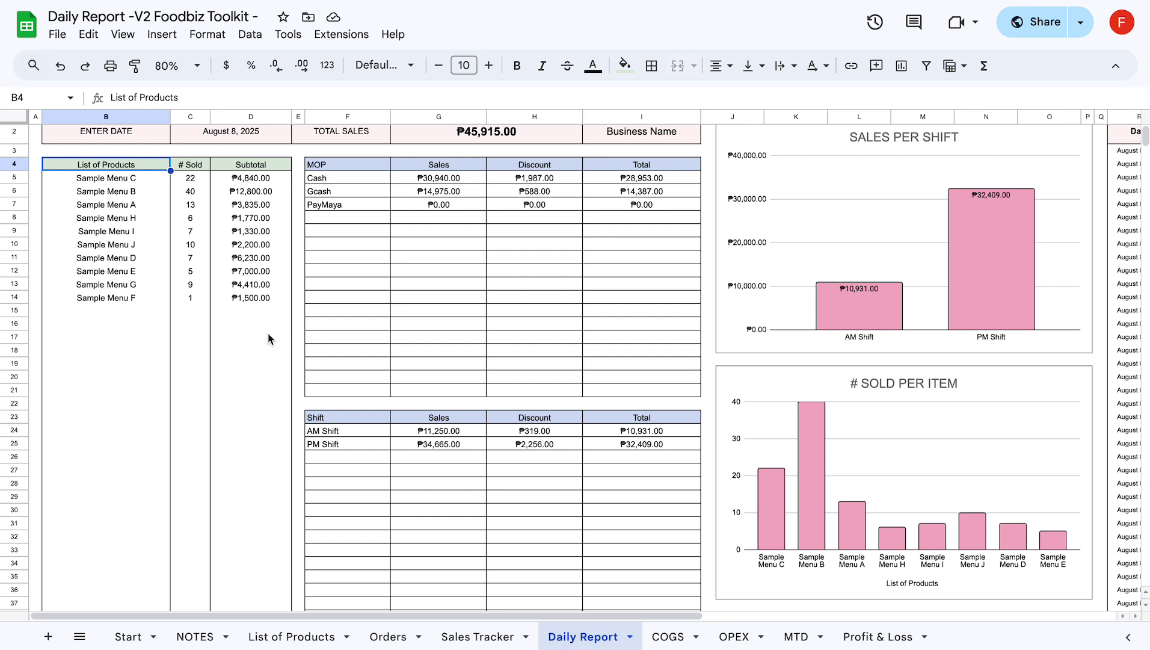
click(200, 165)
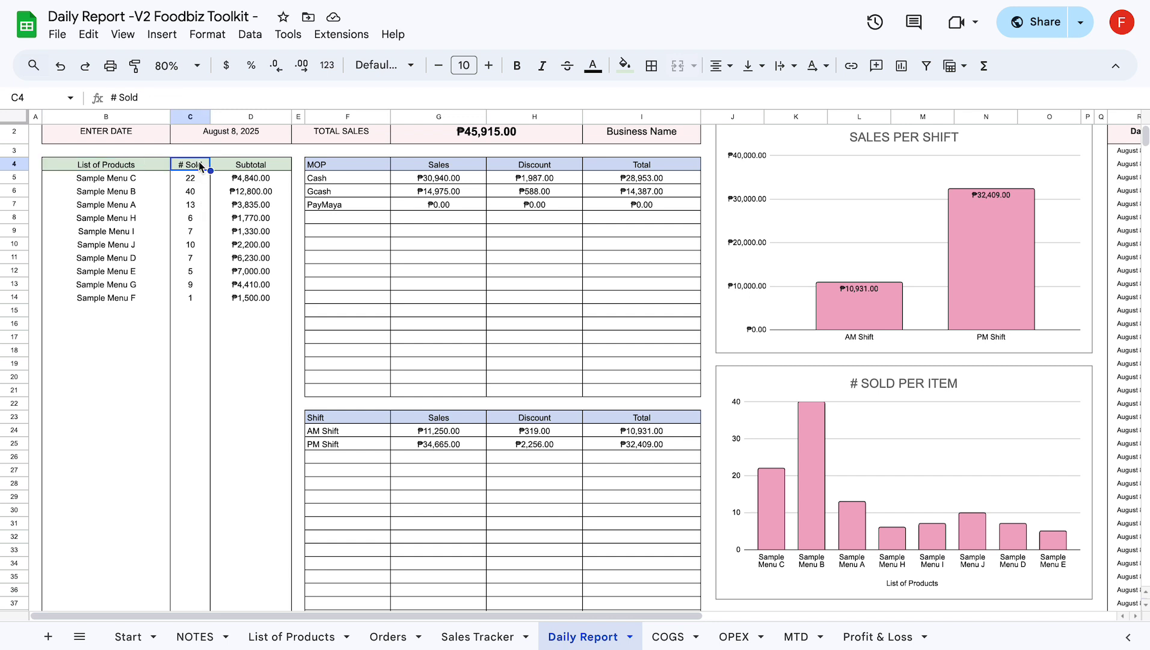
click(269, 167)
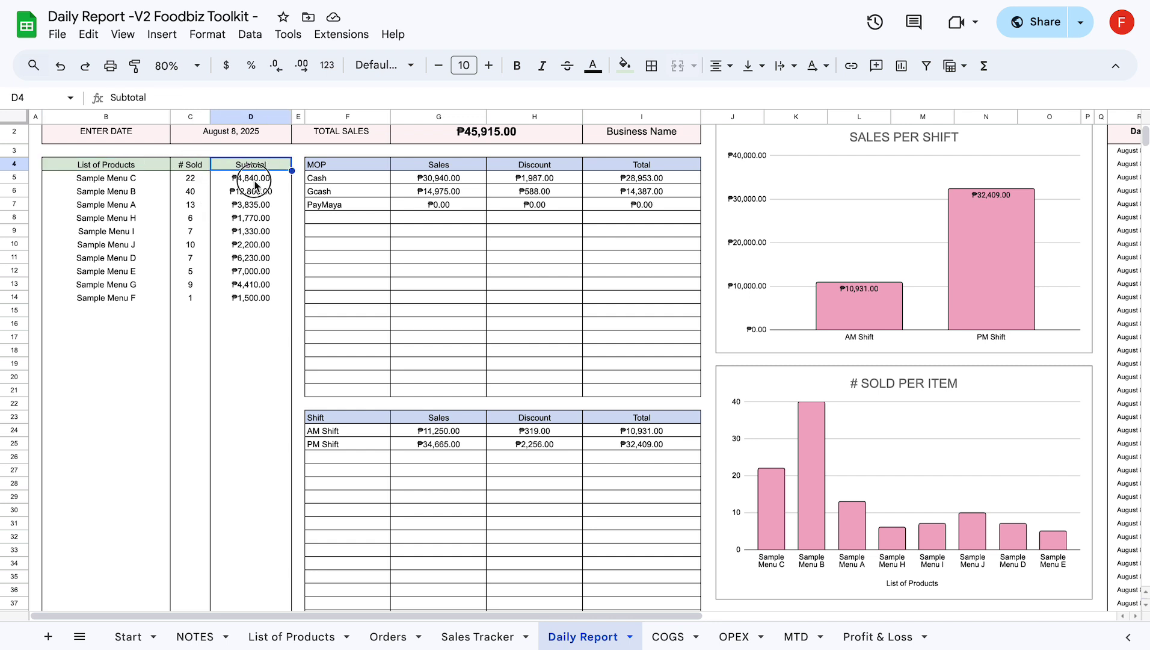
click(258, 180)
click(299, 205)
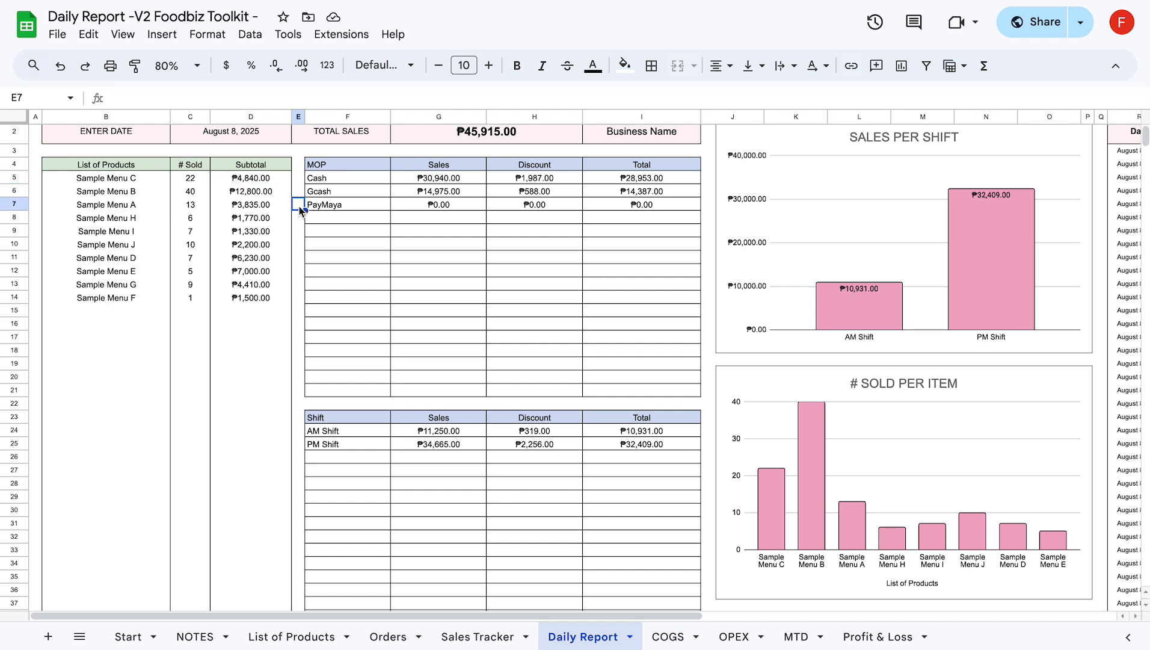
Examine the sales, discount and total columns in the Daily Report's MOP and Shift tables
scroll(300, 207, down, 1)
scroll(301, 211, up, 1)
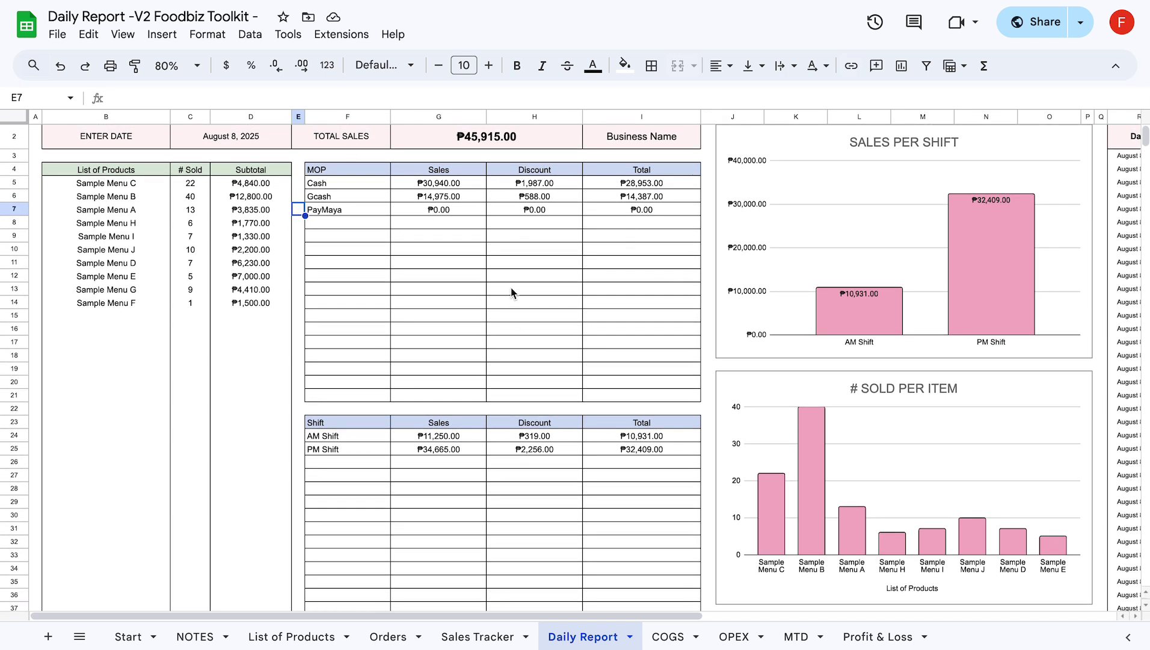
click(430, 175)
click(555, 175)
click(643, 175)
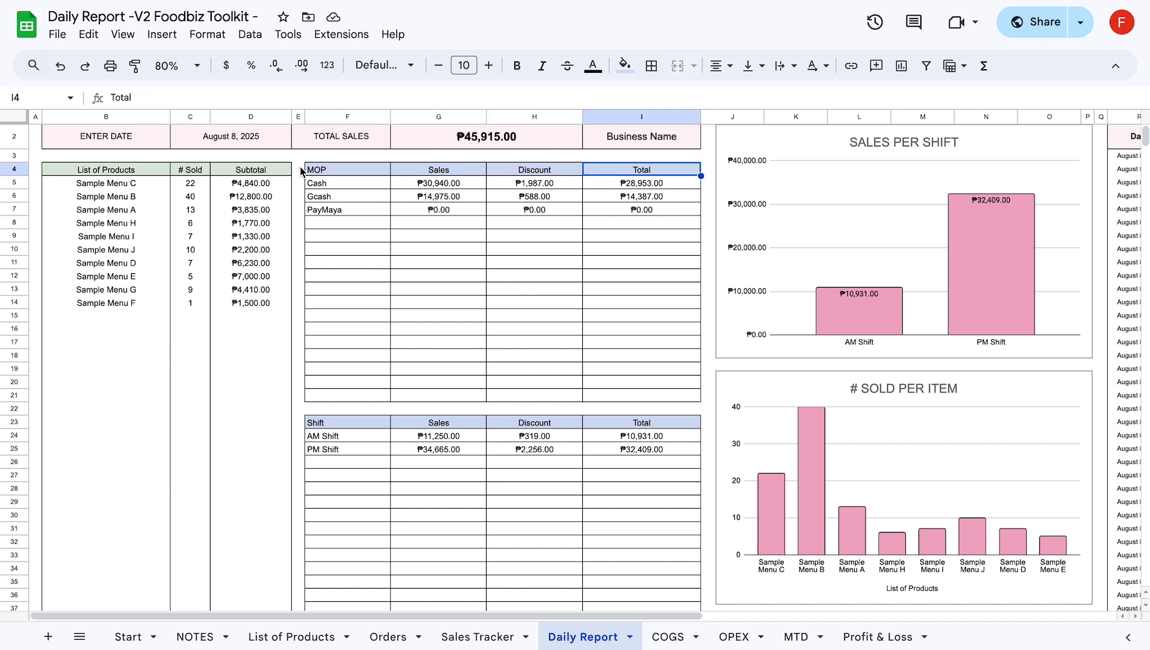
scroll(377, 391, down, 3)
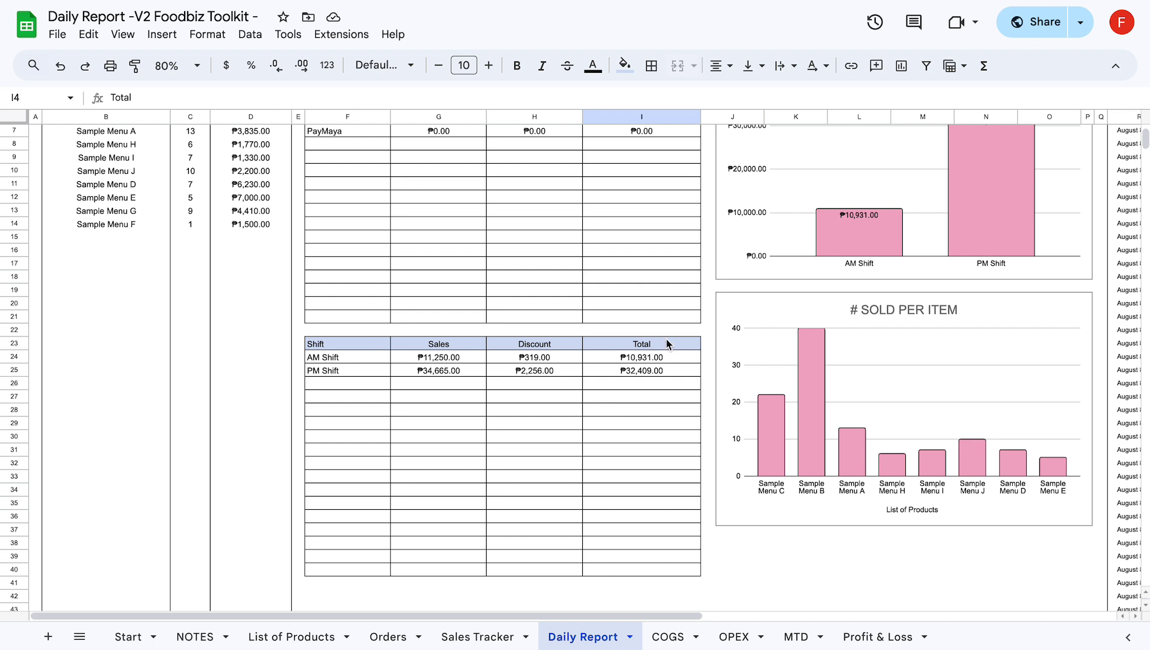
scroll(635, 458, up, 3)
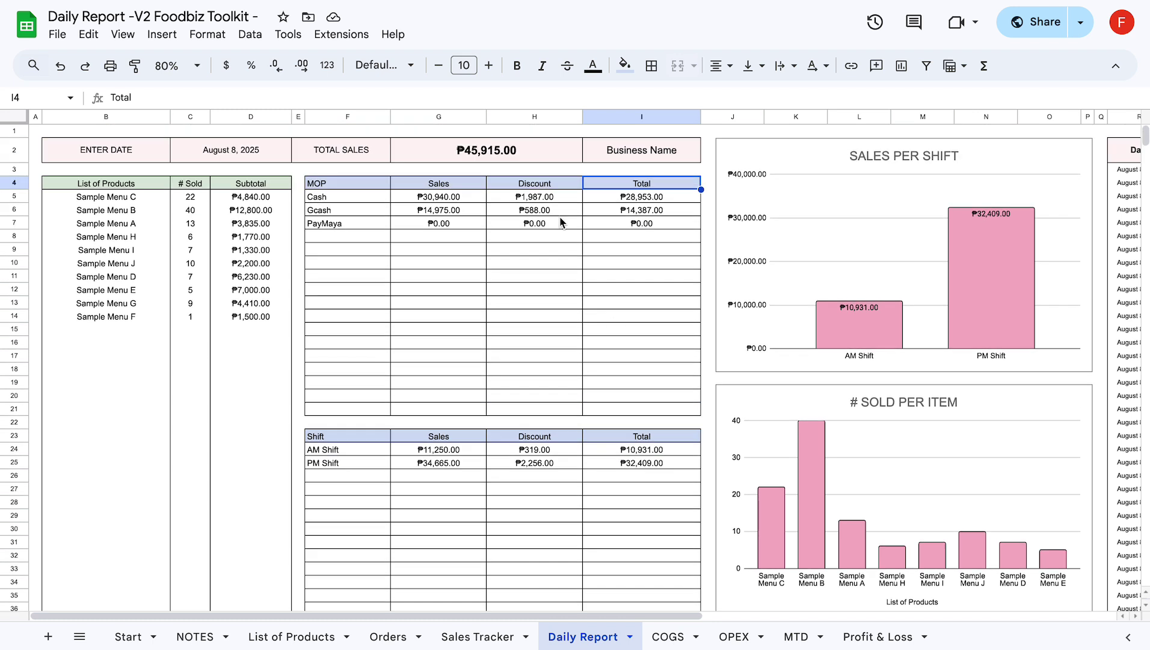
Examine the Daily Report's total sales figure and its Sales per Shift and # Sold per Item charts
click(515, 157)
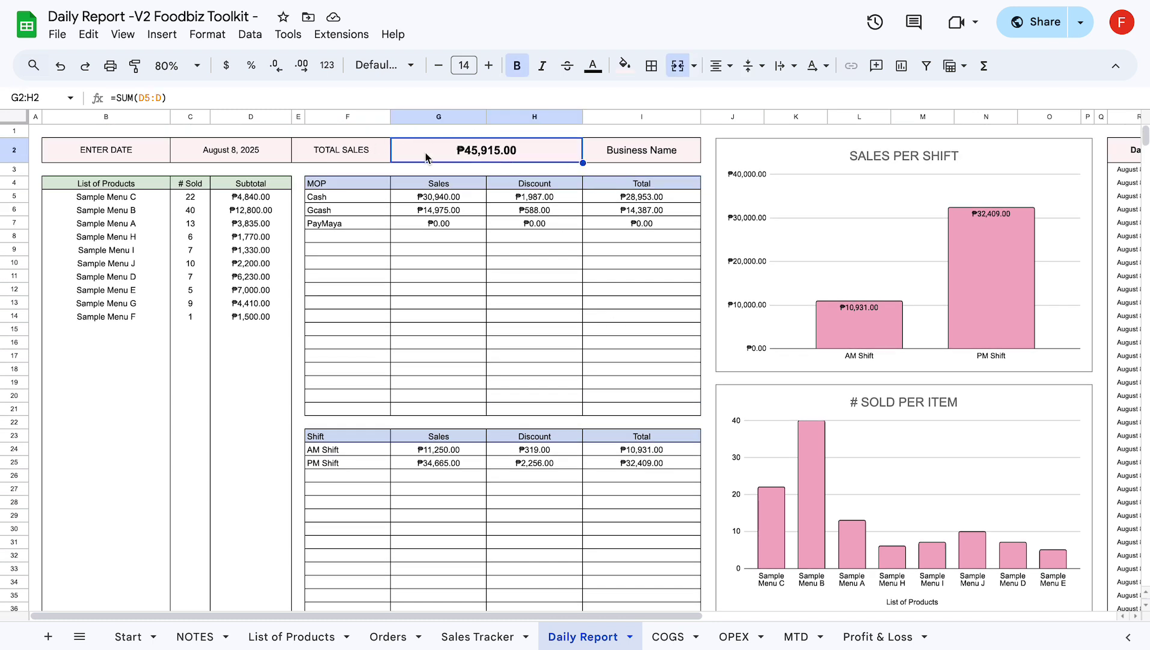
scroll(431, 267, right, 5)
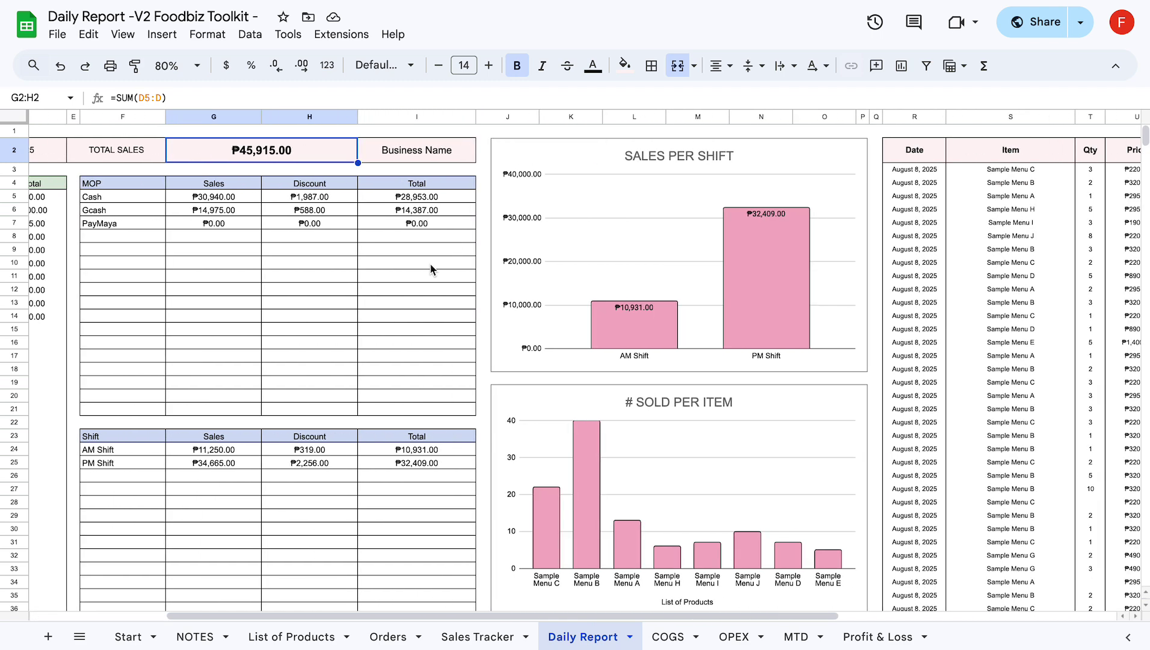
scroll(431, 263, right, 1)
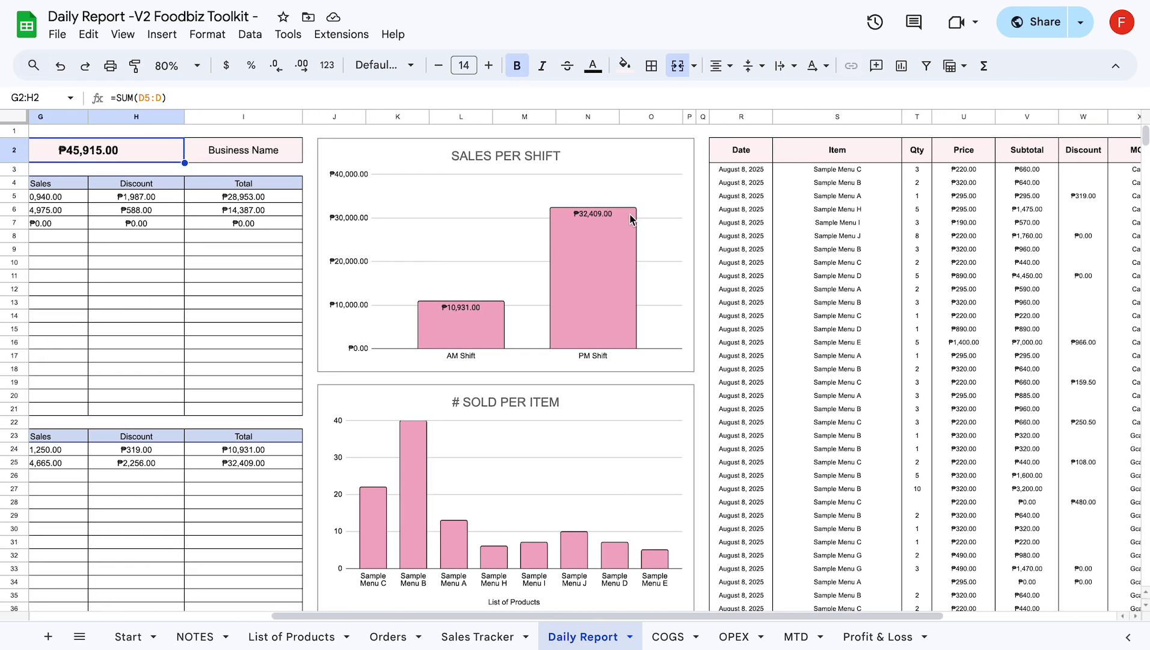
scroll(541, 411, down, 3)
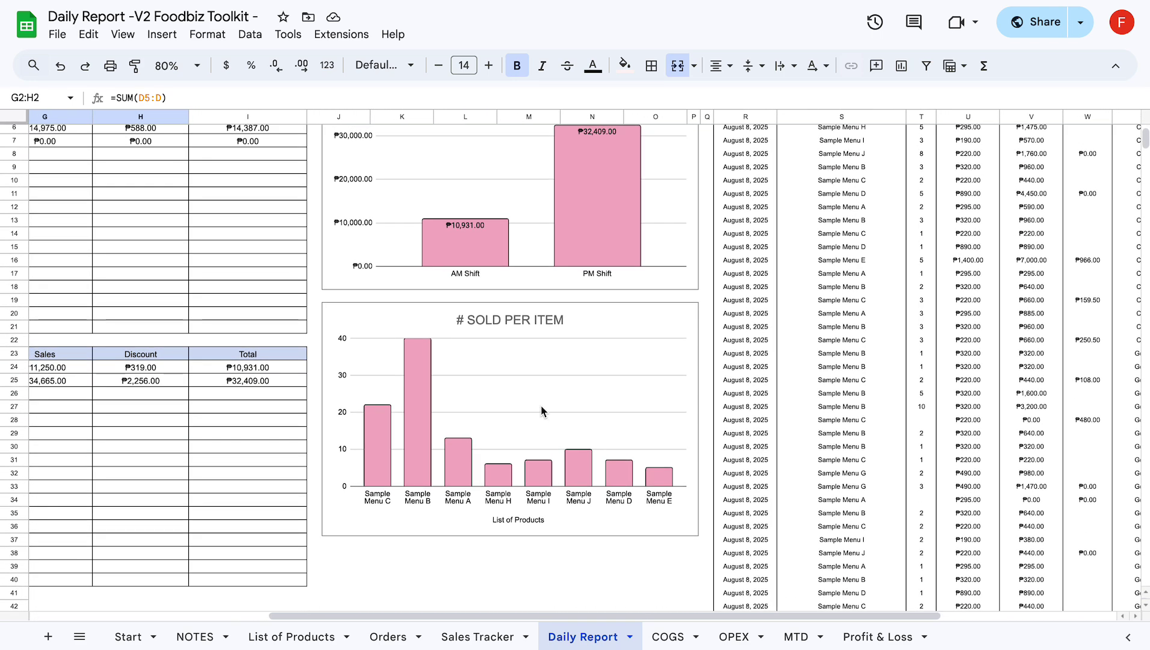
scroll(542, 411, up, 1)
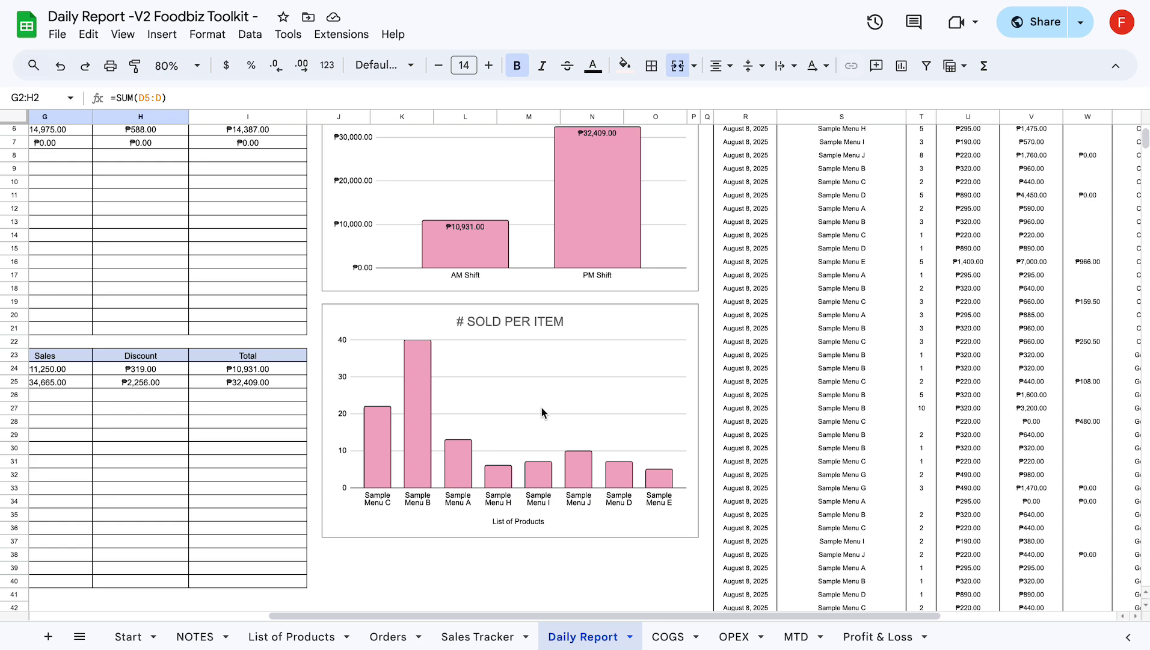
scroll(542, 412, up, 3)
Examine the date-filtered sales records listed beside the Daily Report's charts, from the first entry to the last
scroll(542, 413, right, 5)
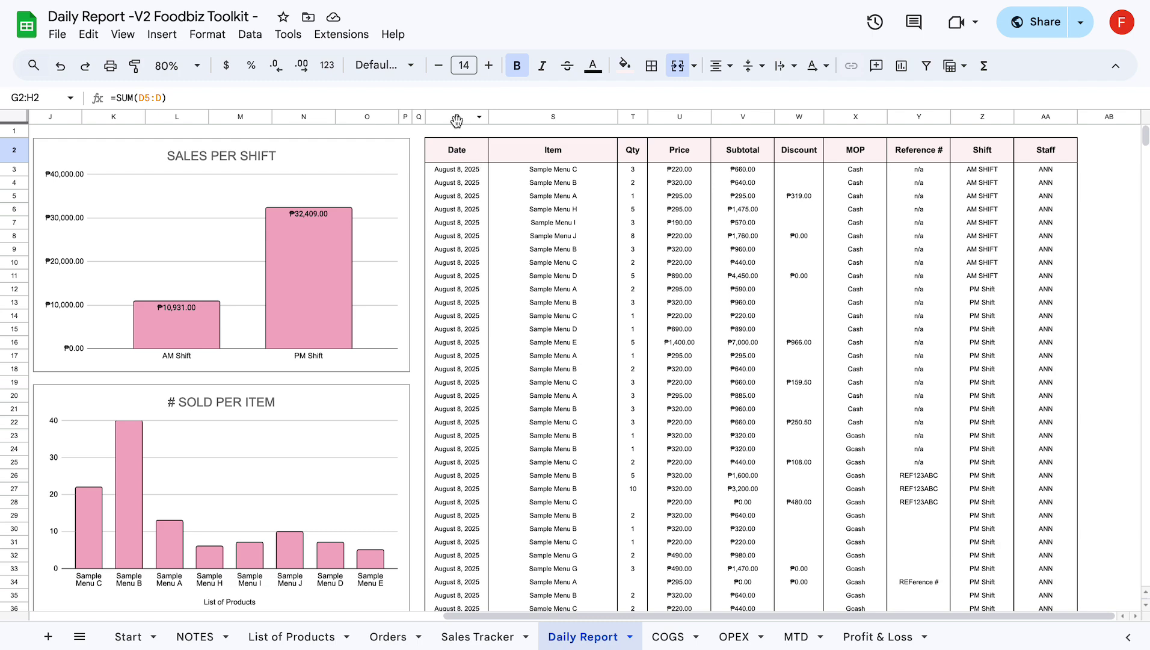
scroll(498, 397, down, 9)
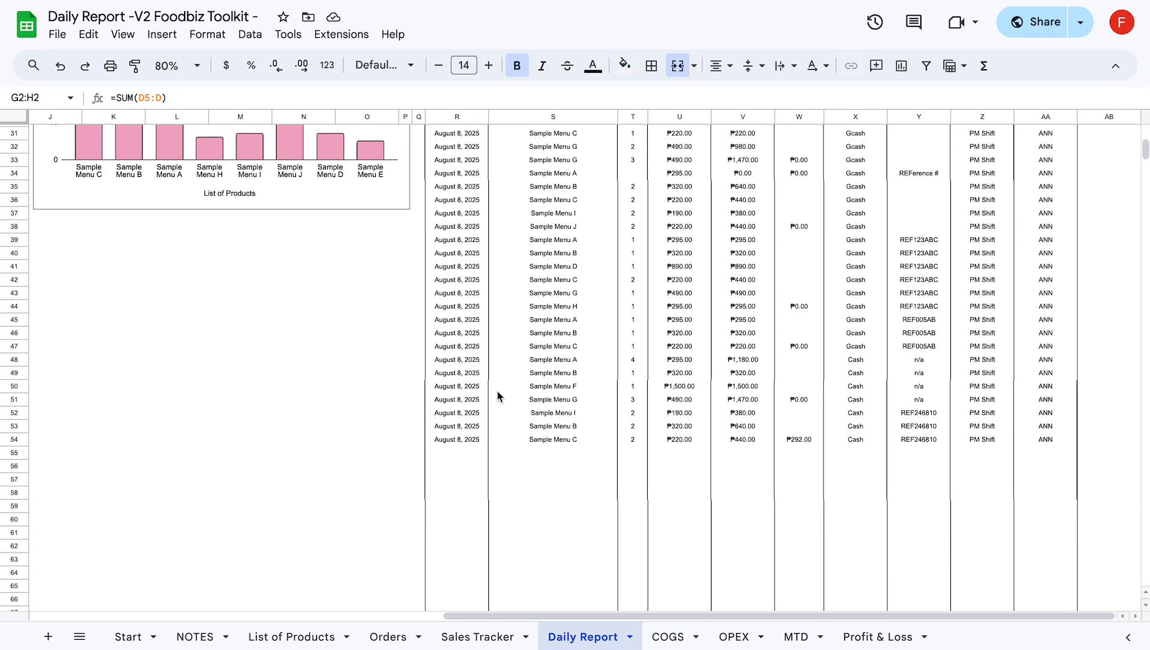
scroll(498, 397, up, 9)
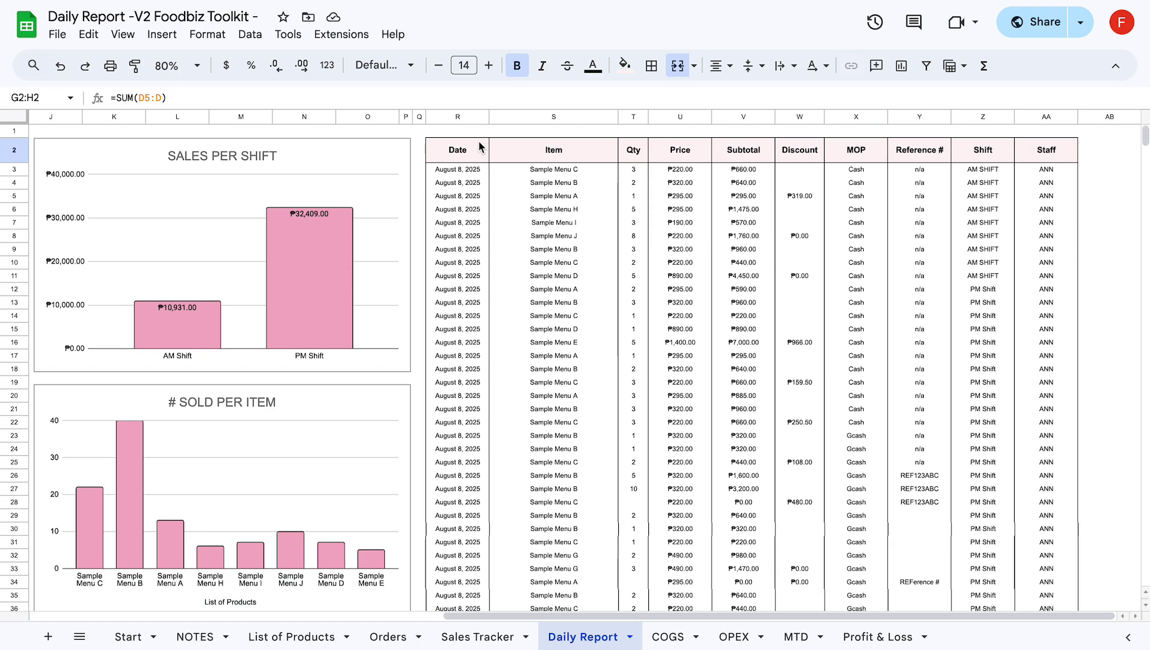
scroll(483, 469, down, 1)
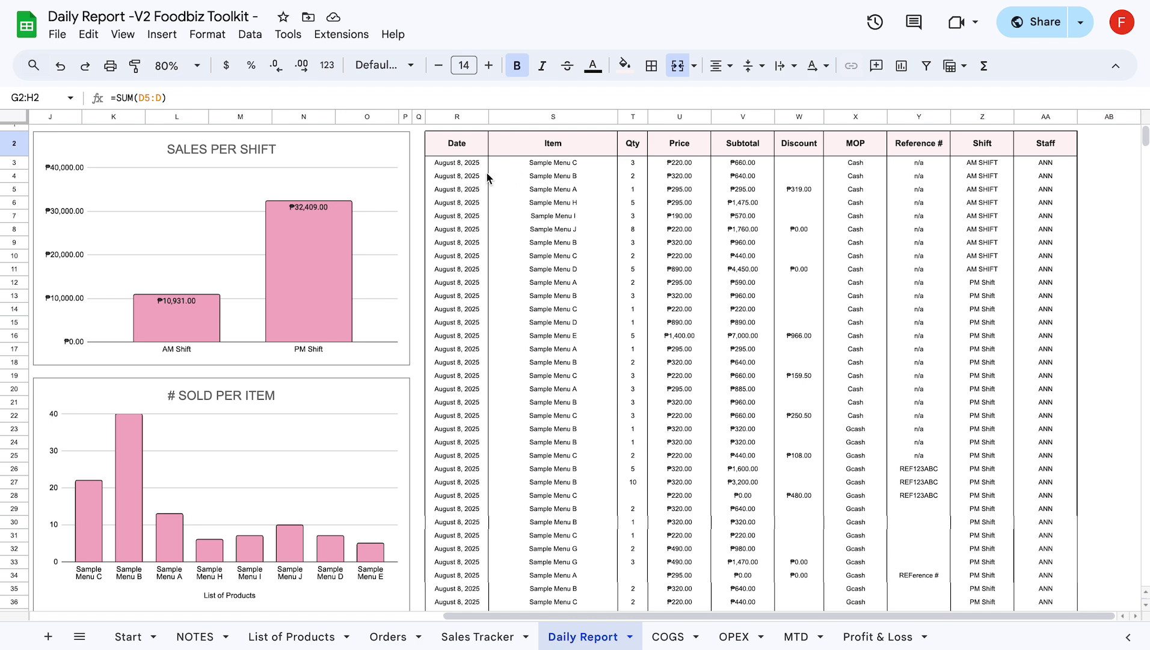
click(472, 163)
scroll(474, 169, down, 2)
scroll(473, 168, down, 9)
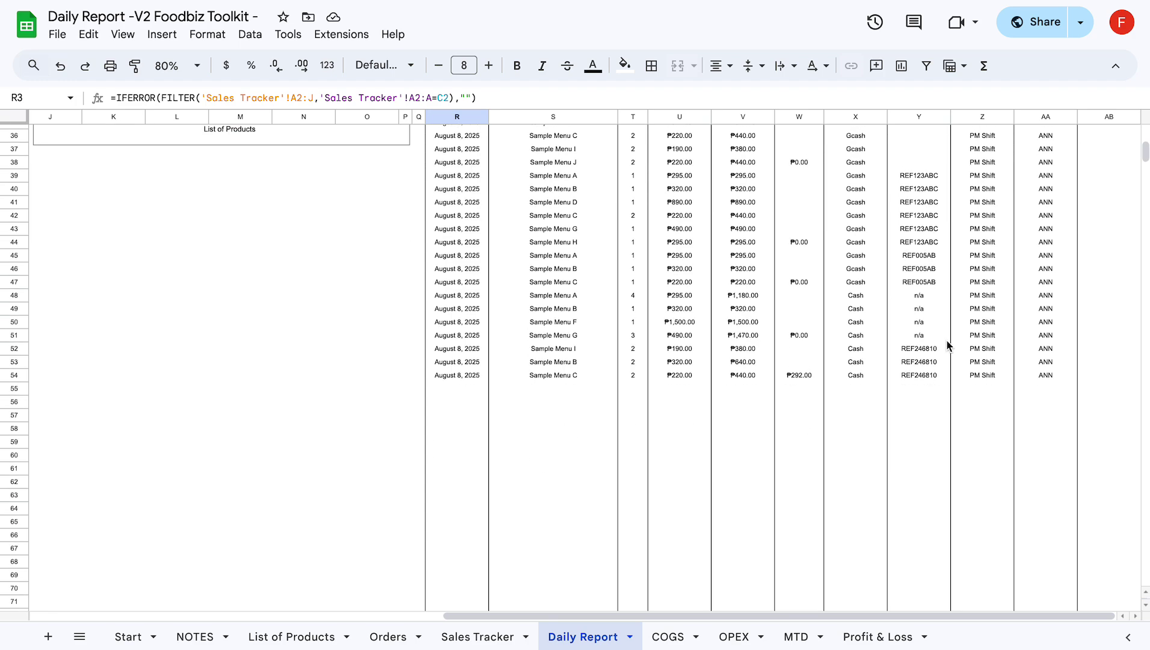
Copy the date-filtered sales records R3:AA54 from the Daily Report and open the Sales sheet of the Book Keeping workbook
shift+click(1044, 376)
key(ctrl+c)
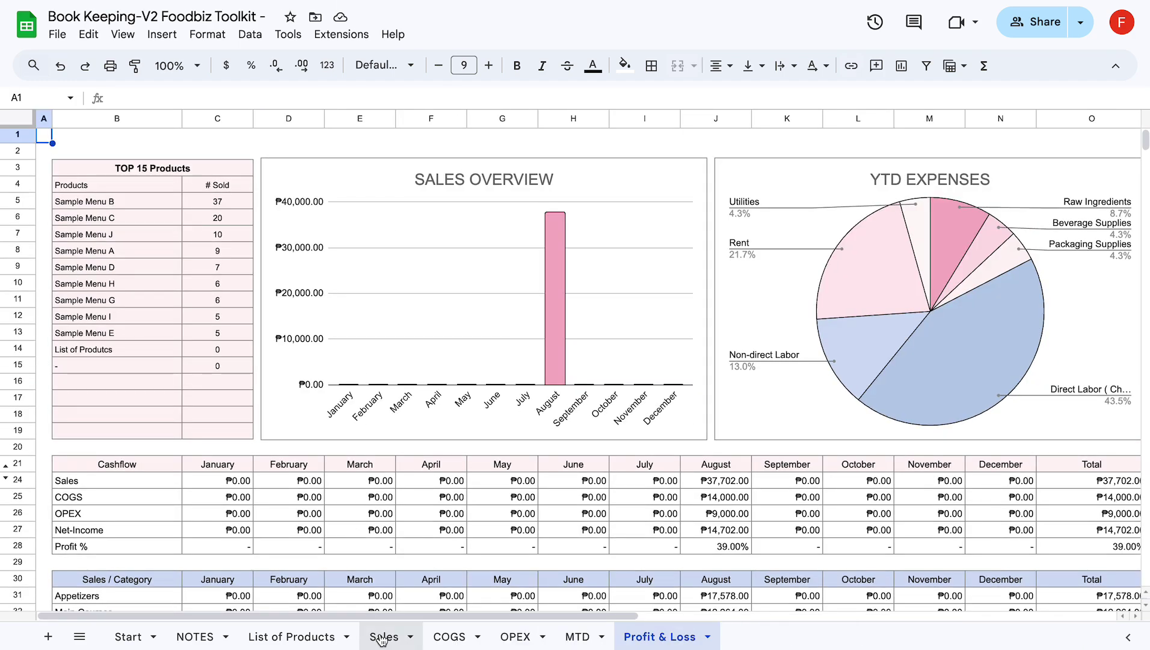
click(382, 636)
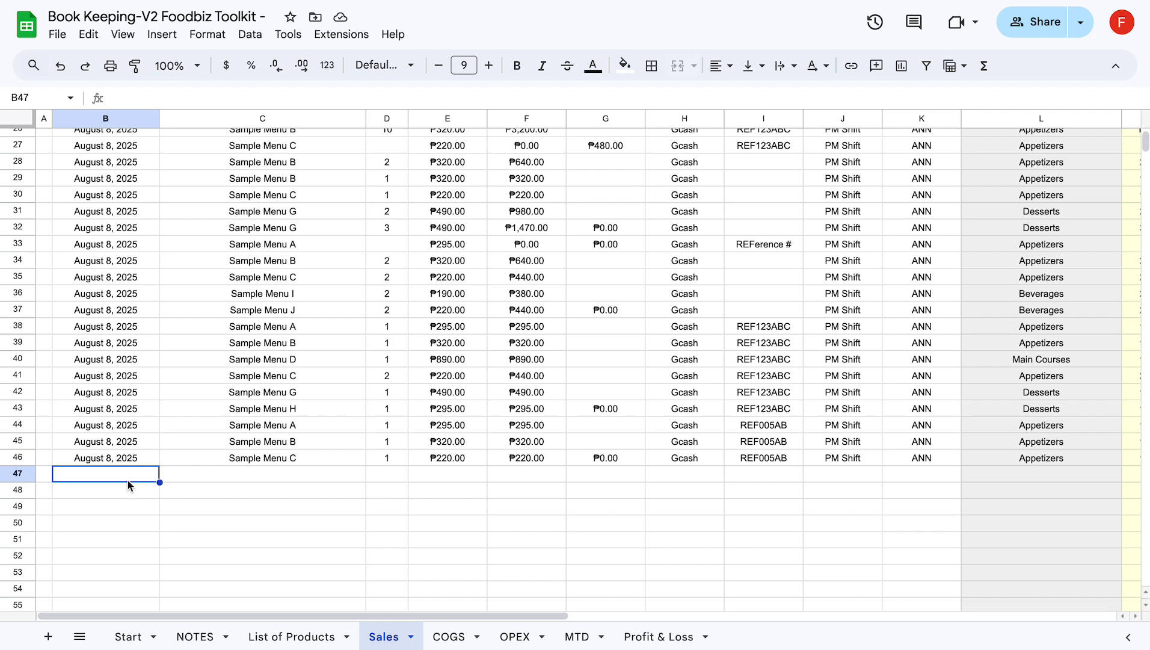
Paste the copied sales records as values only into the Sales sheet, starting at the first empty row in B47
key(ctrl+v)
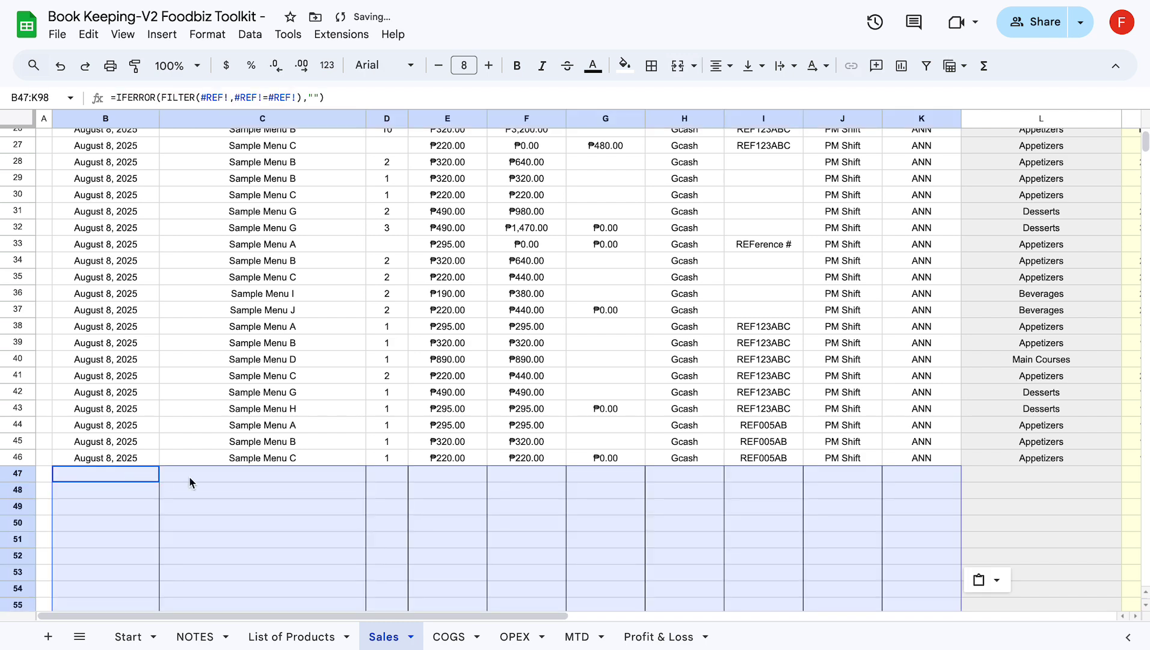
key(ctrl+z)
right_click(151, 479)
mouse_move(333, 157)
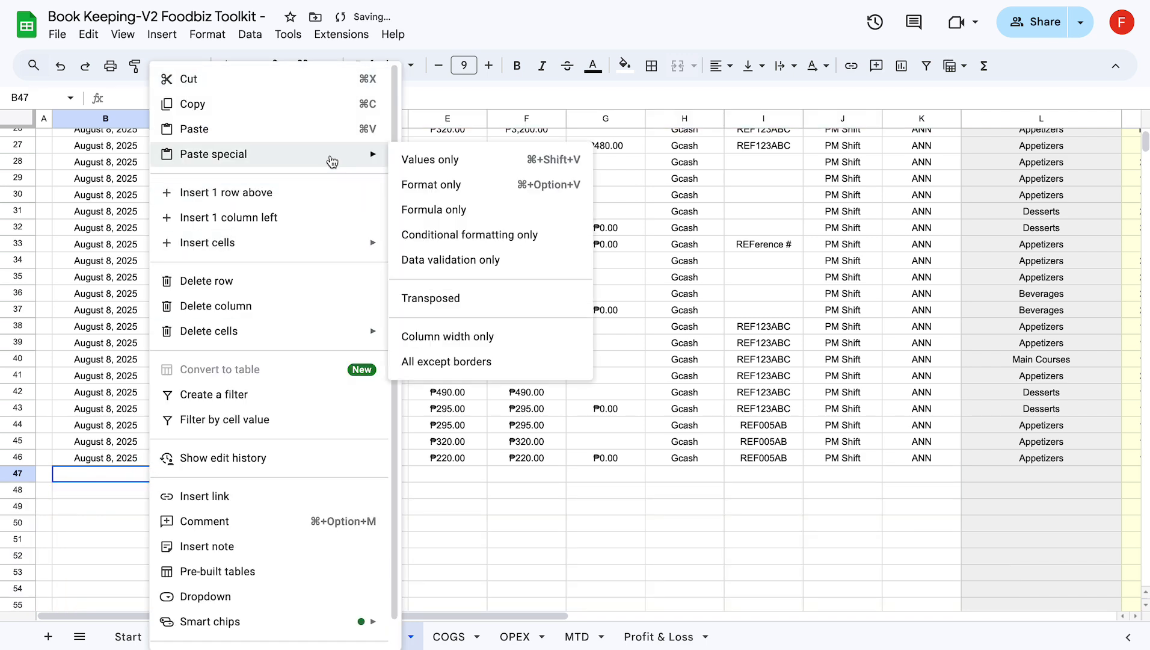
click(432, 161)
scroll(431, 161, down, 2)
scroll(445, 240, right, 5)
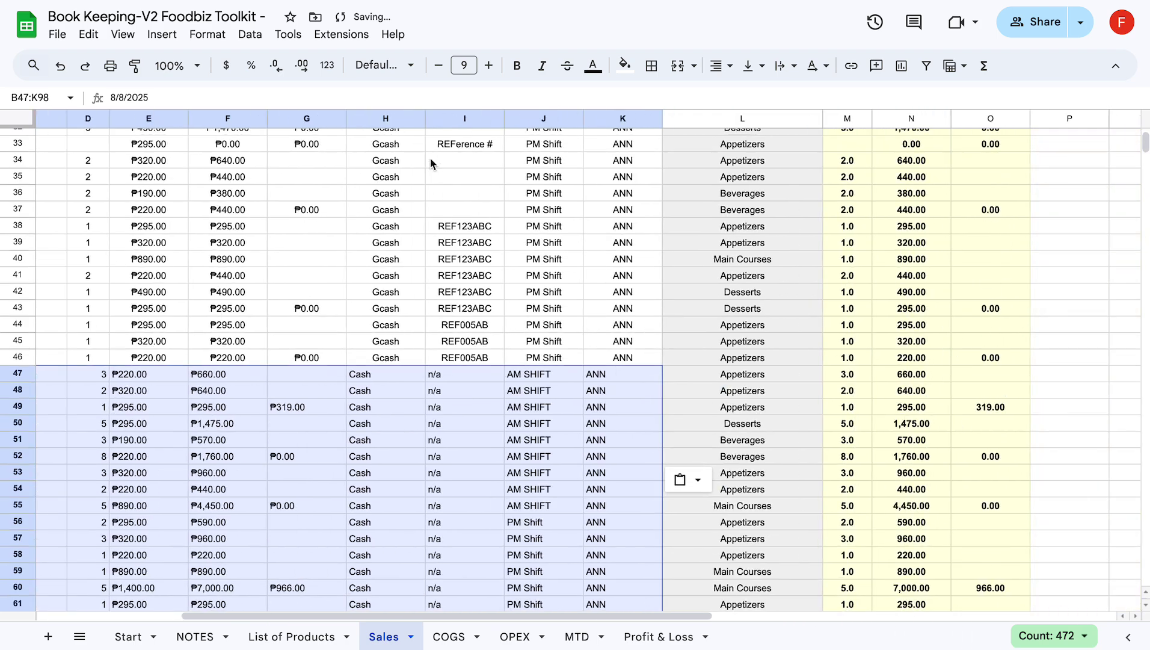
scroll(461, 329, left, 5)
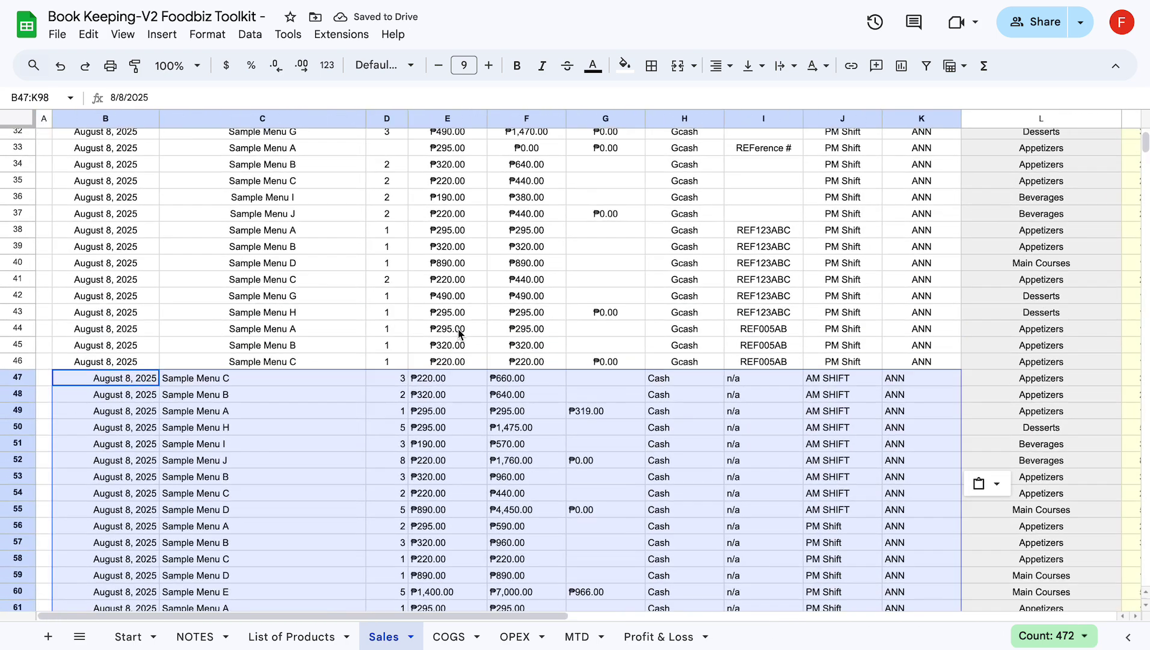
Review the August charts in the Book Keeping workbook's MTD sheet and open its Profit & Loss sheet
click(572, 641)
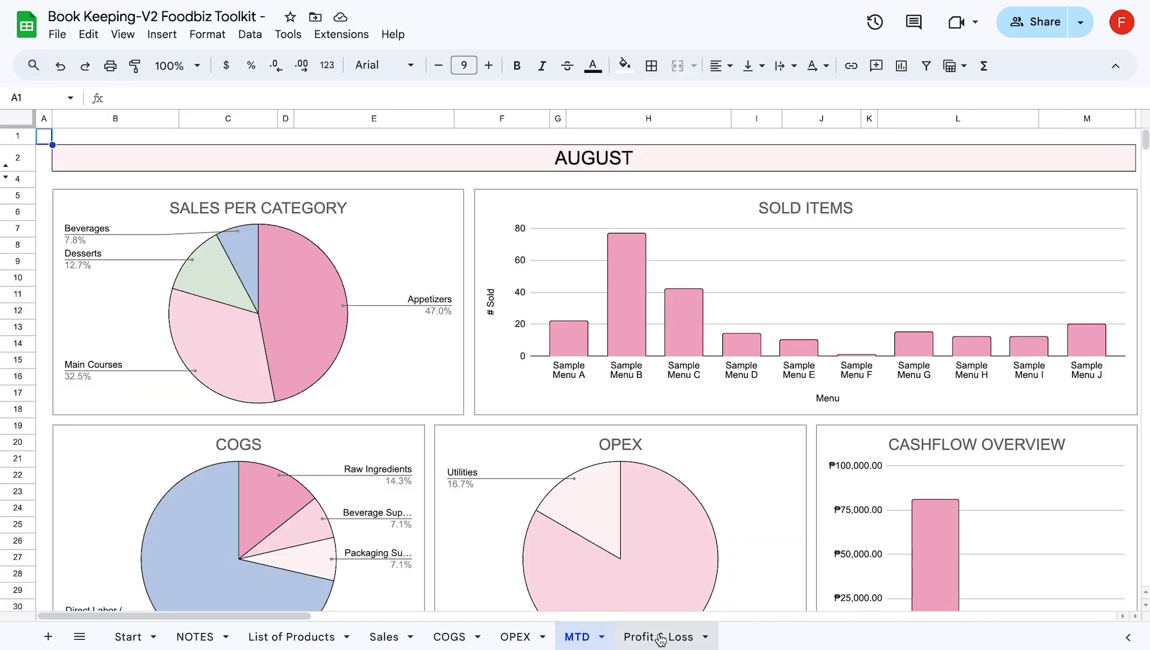
click(660, 639)
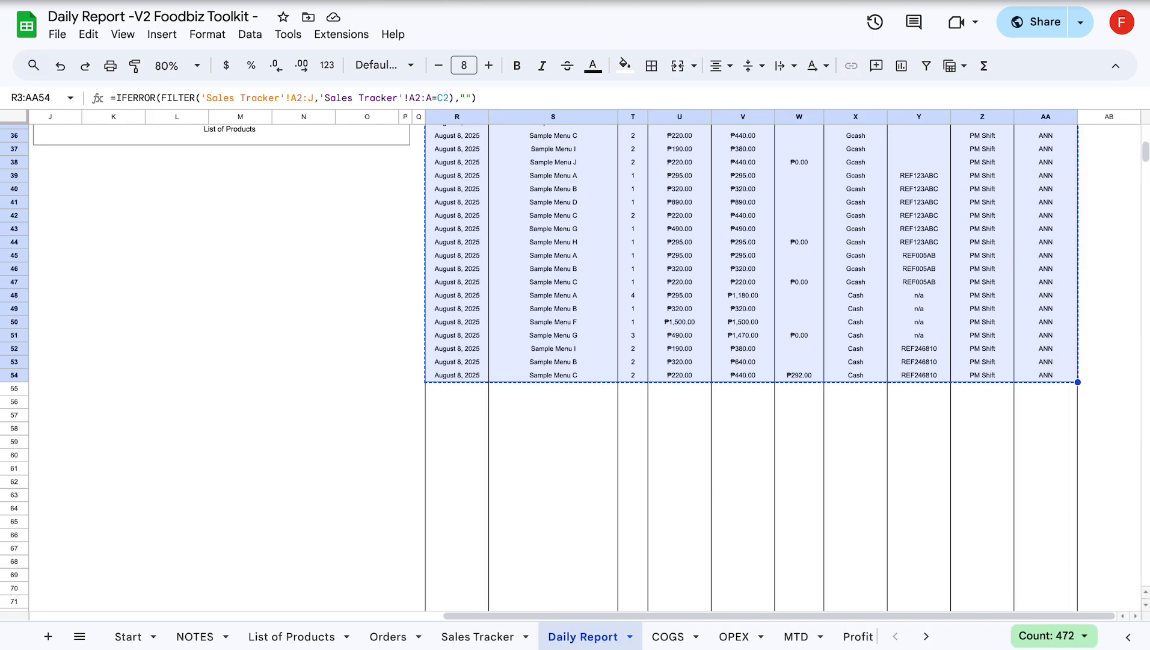
Switch back to the Daily Report workbook and examine the Cost of Goods Sold table in its COGS sheet
scroll(406, 417, up, 10)
scroll(407, 417, left, 5)
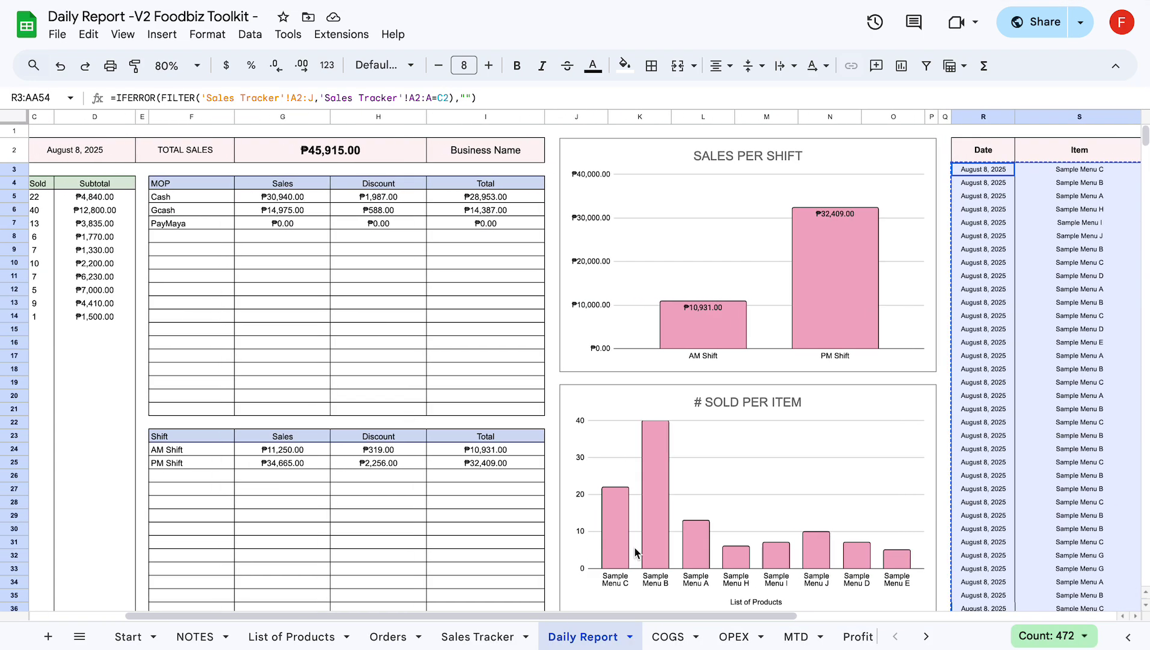
click(673, 637)
click(710, 397)
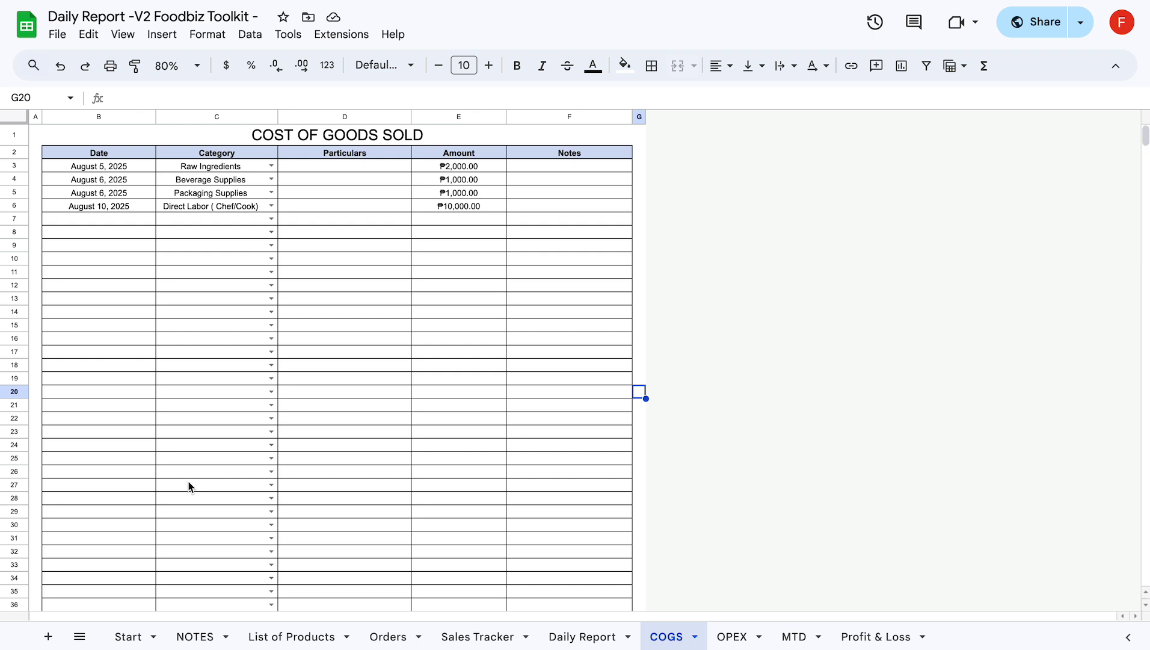
Examine the Operational Expenses table in the OPEX sheet, including the category options and the other entry columns of row 6
click(731, 634)
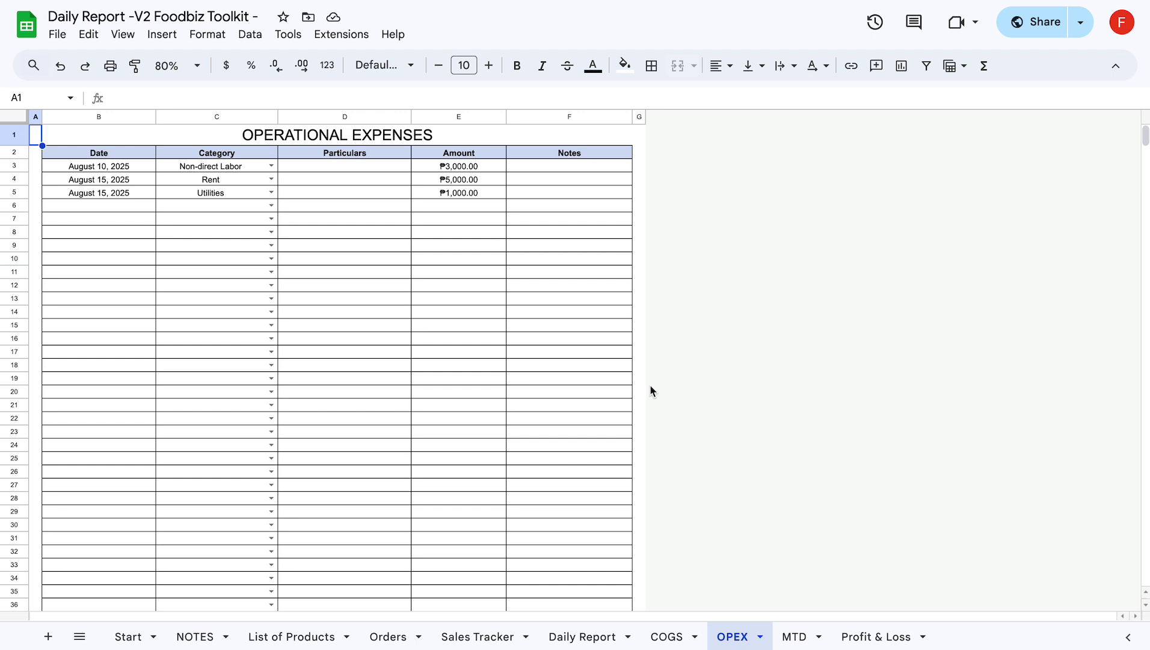
click(270, 207)
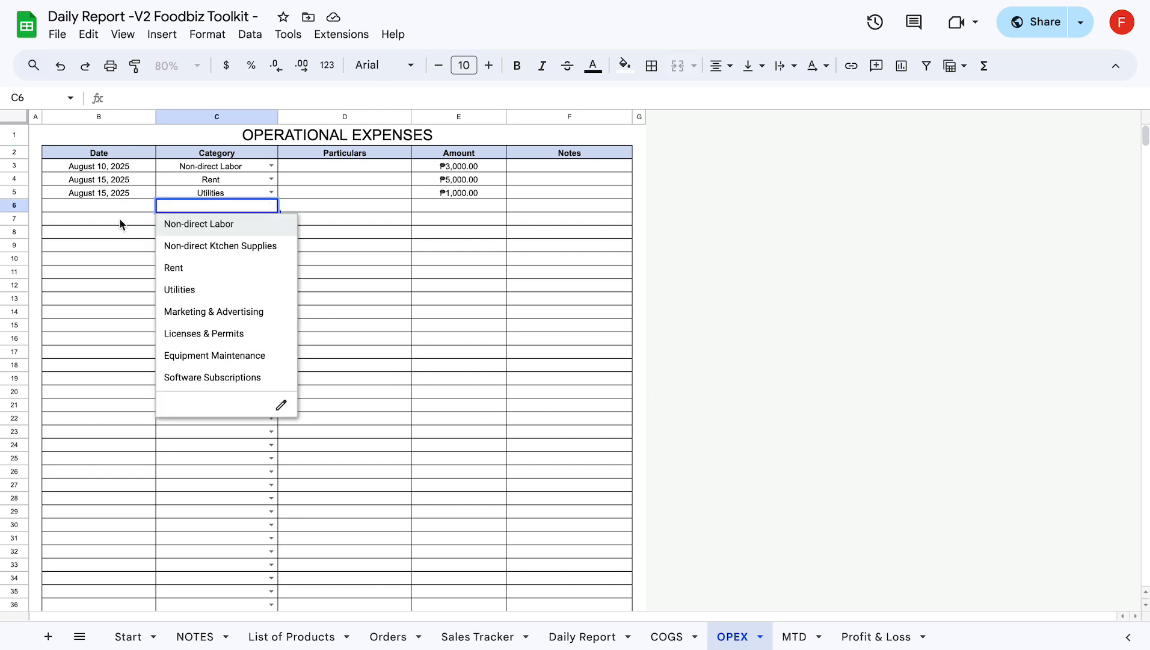
click(119, 217)
click(270, 205)
click(342, 205)
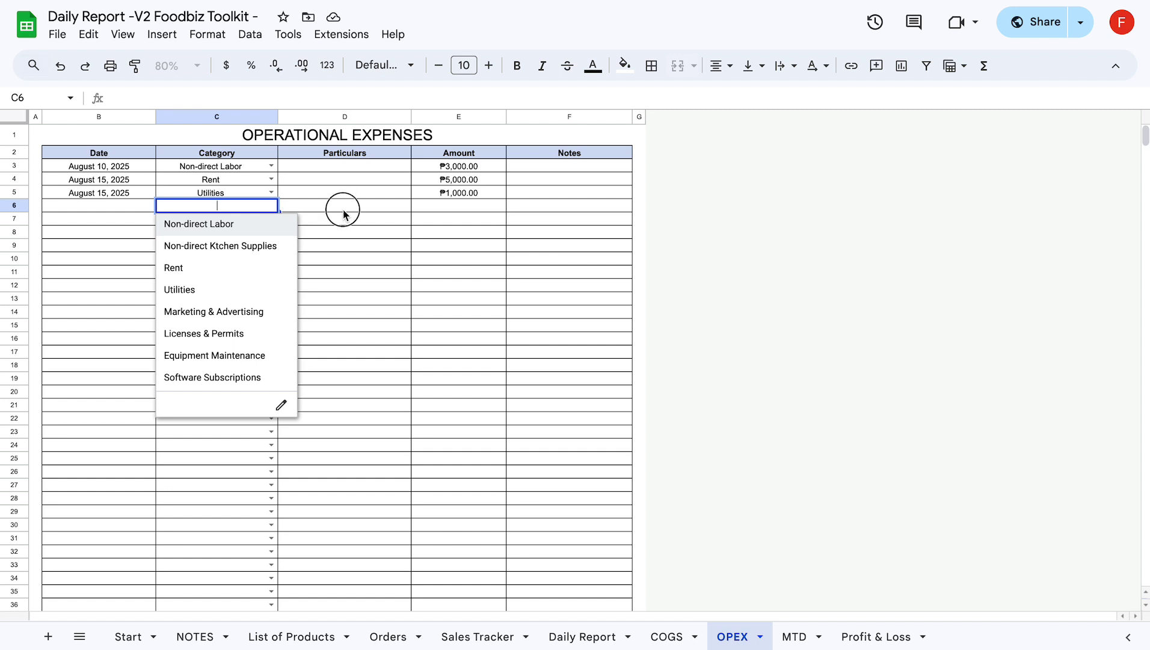
click(483, 206)
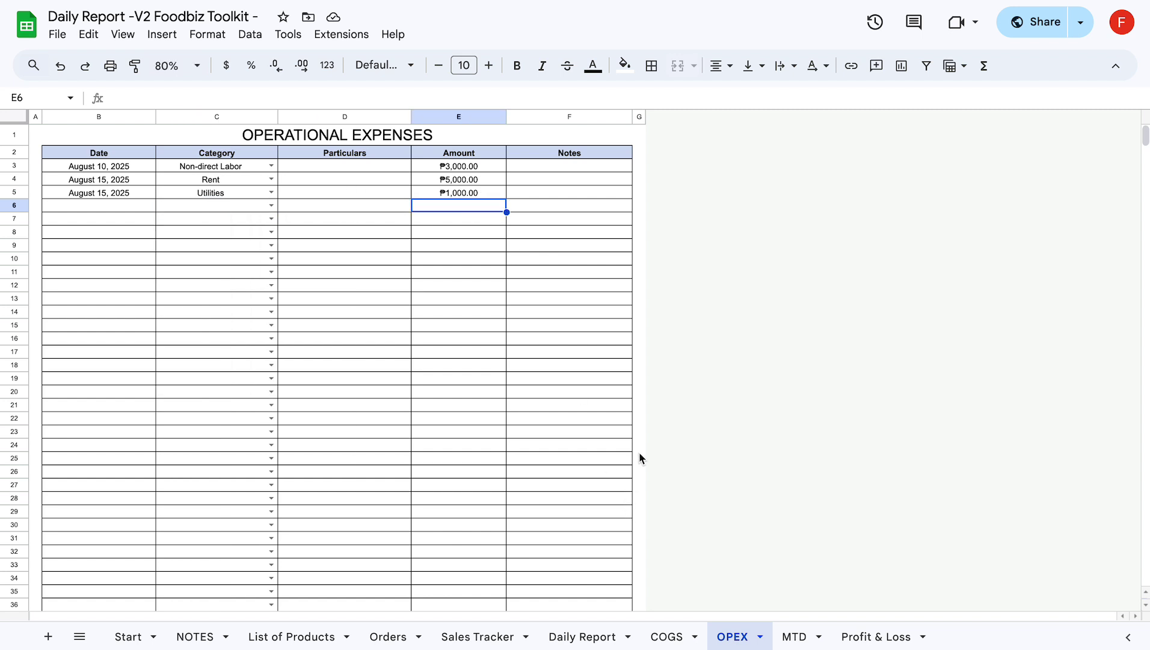
Compare the expense tables of the COGS and OPEX sheets
click(683, 640)
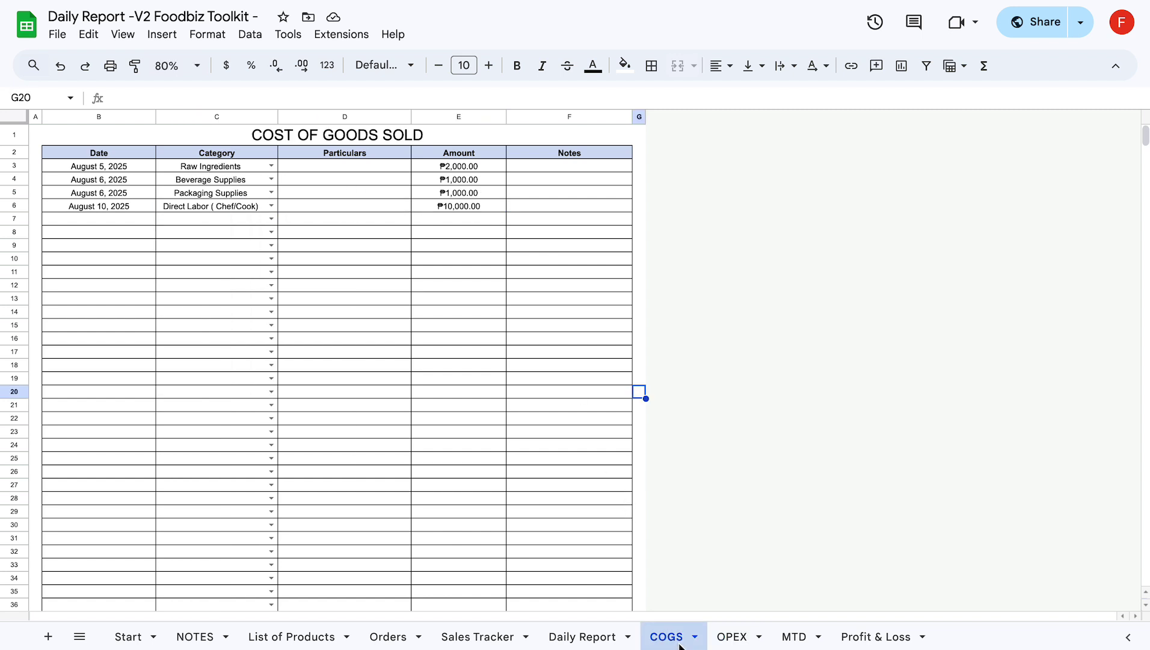
click(732, 644)
click(672, 638)
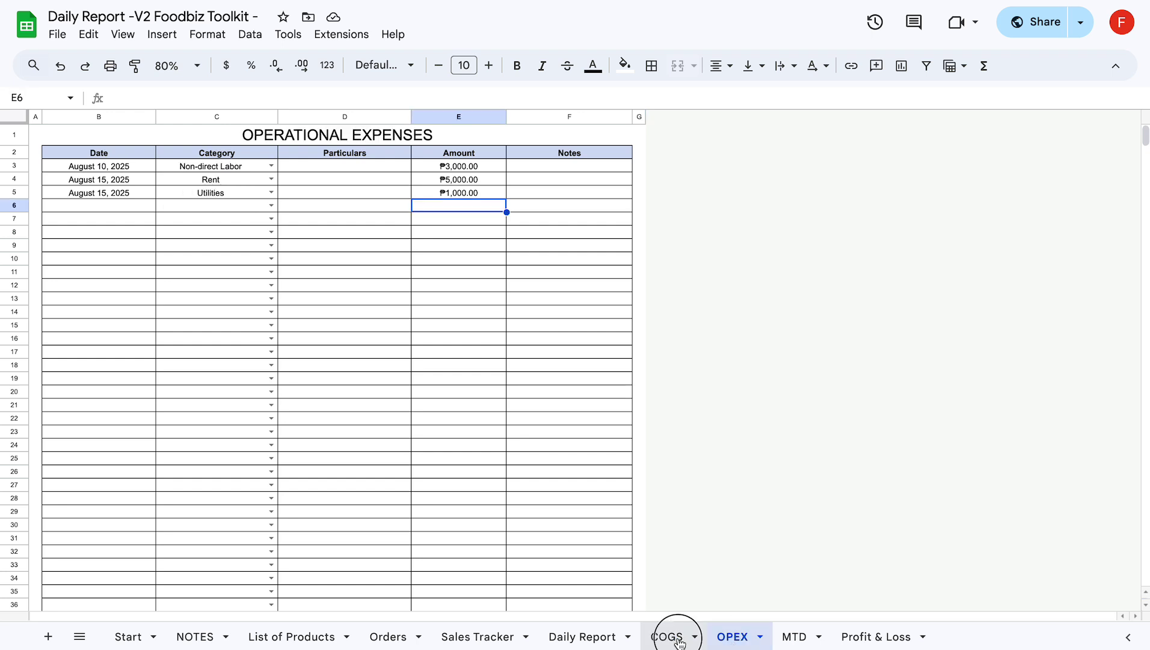
click(732, 641)
Check the MTD and Profit & Loss sheets, then return to the start of the MTD report
click(797, 638)
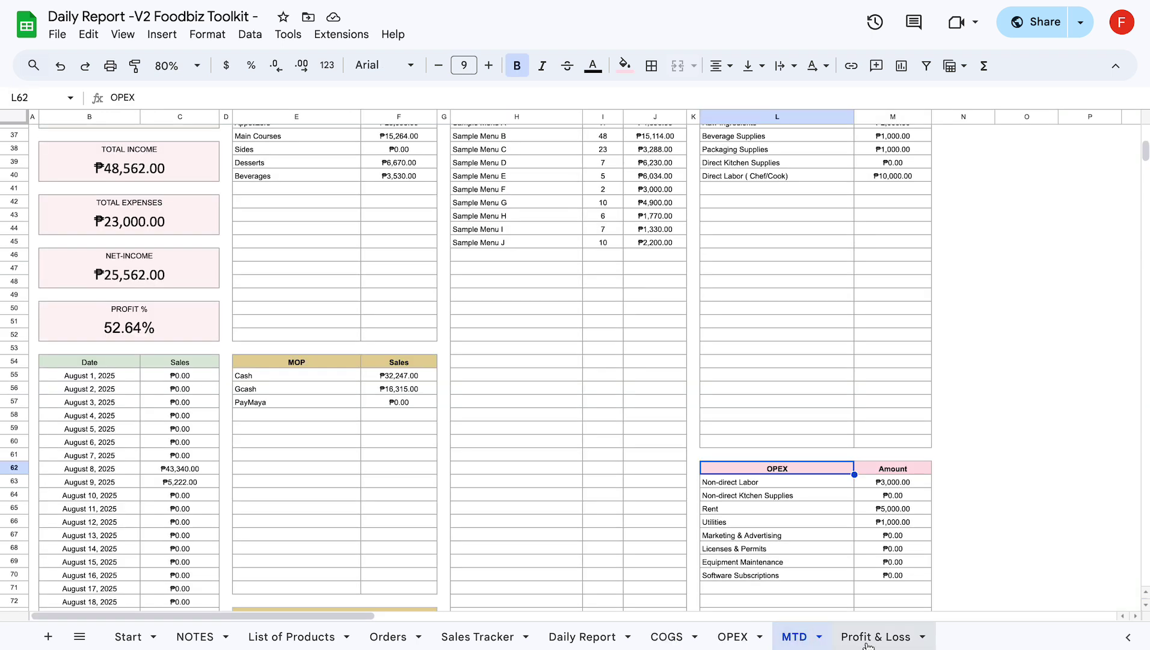
click(866, 643)
click(797, 637)
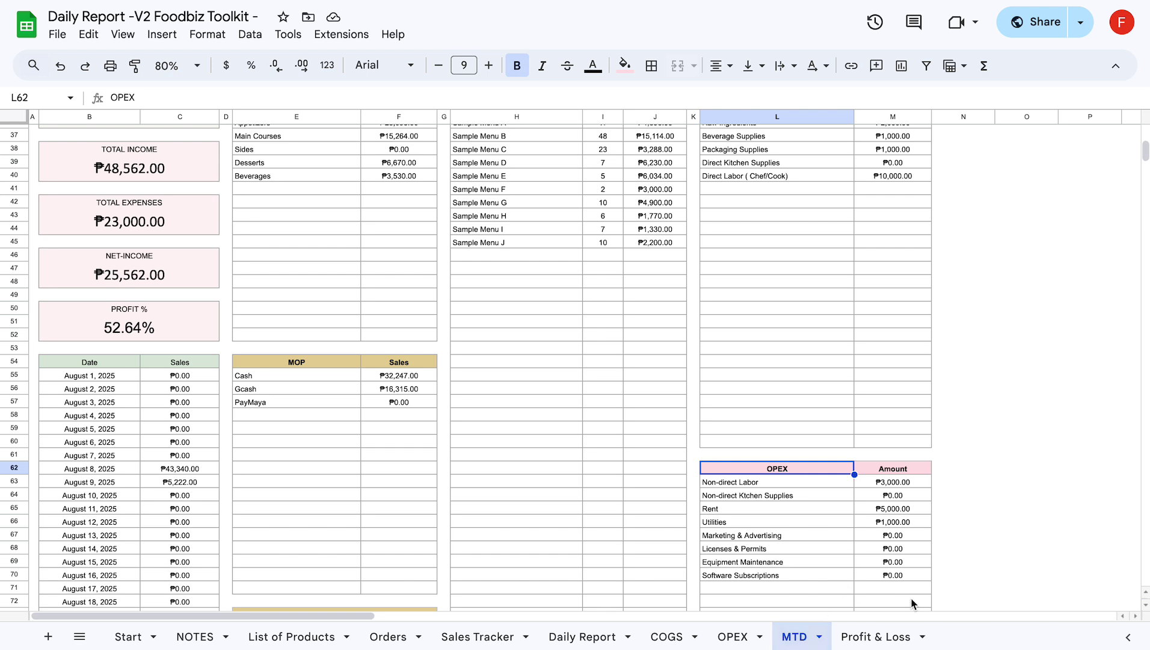
scroll(564, 316, up, 10)
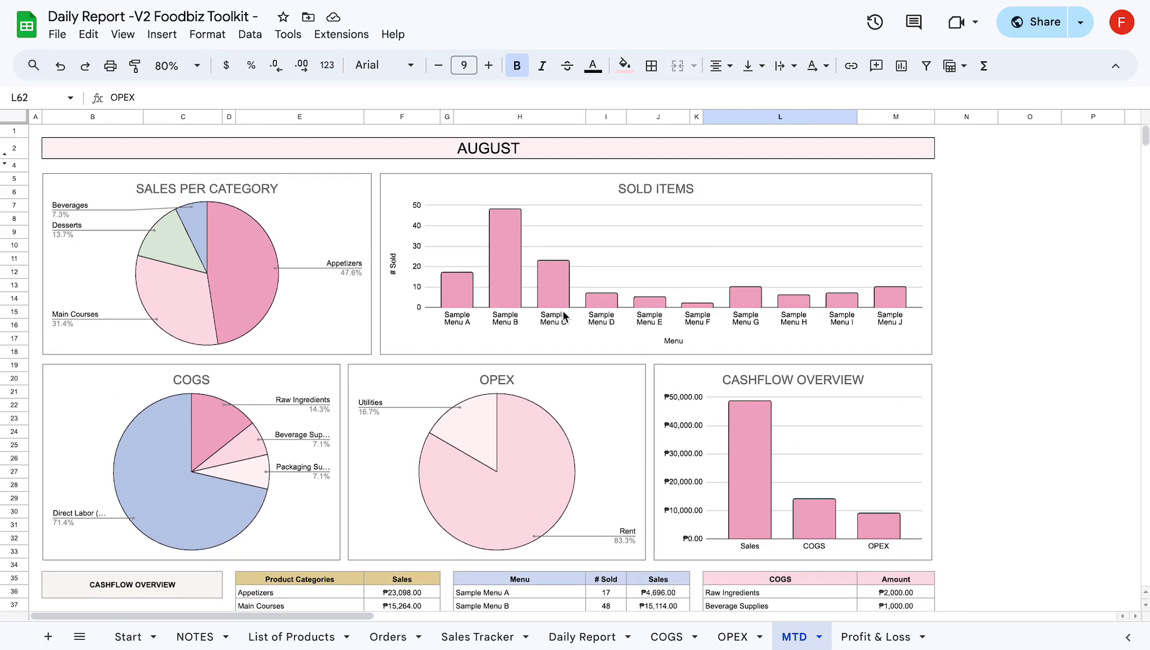
Set the MTD report's month to JULY
click(558, 151)
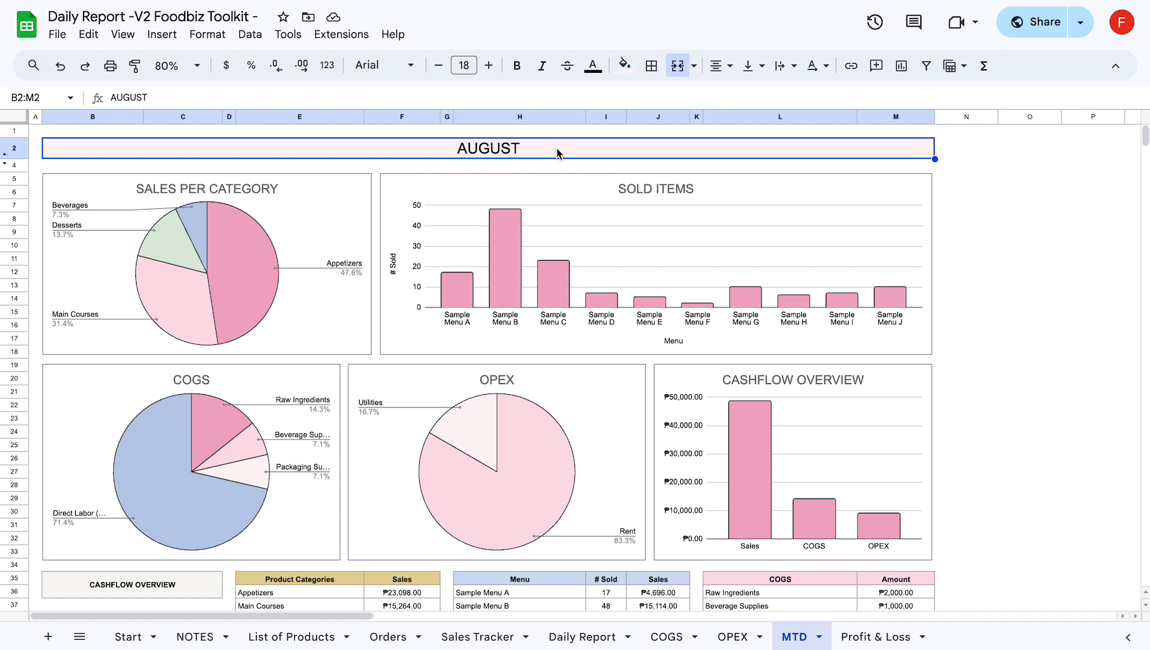
text(JULY)
key(Return)
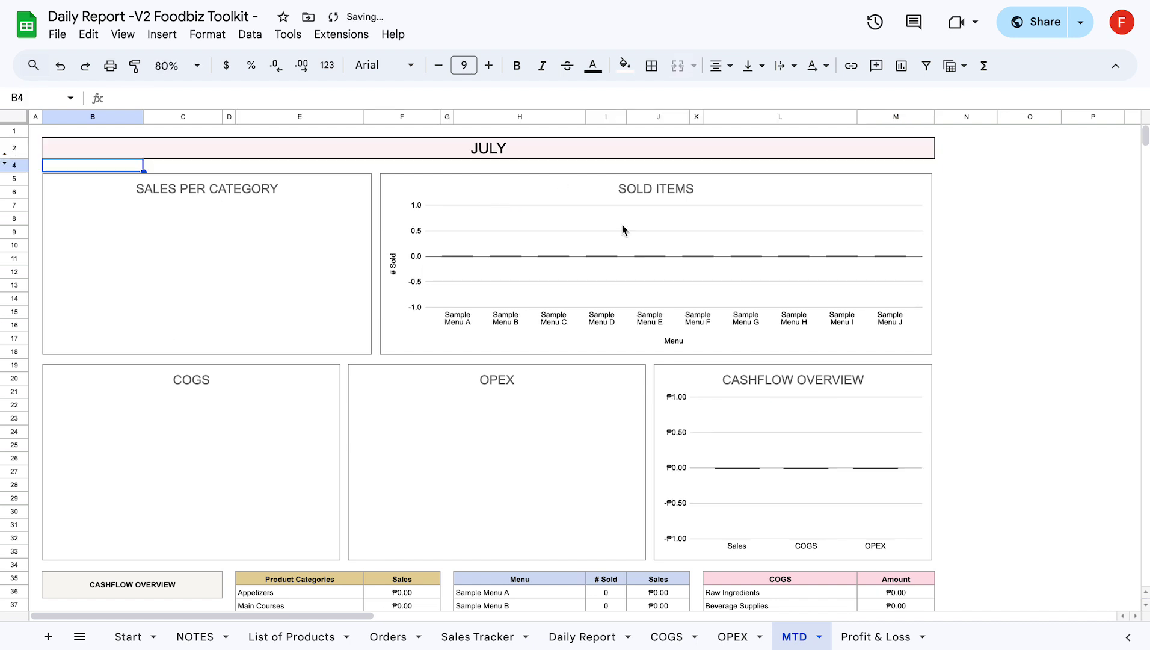
Examine July's charts, cashflow totals, daily sales, MOP, COGS and OPEX tables in the MTD report
scroll(751, 488, down, 3)
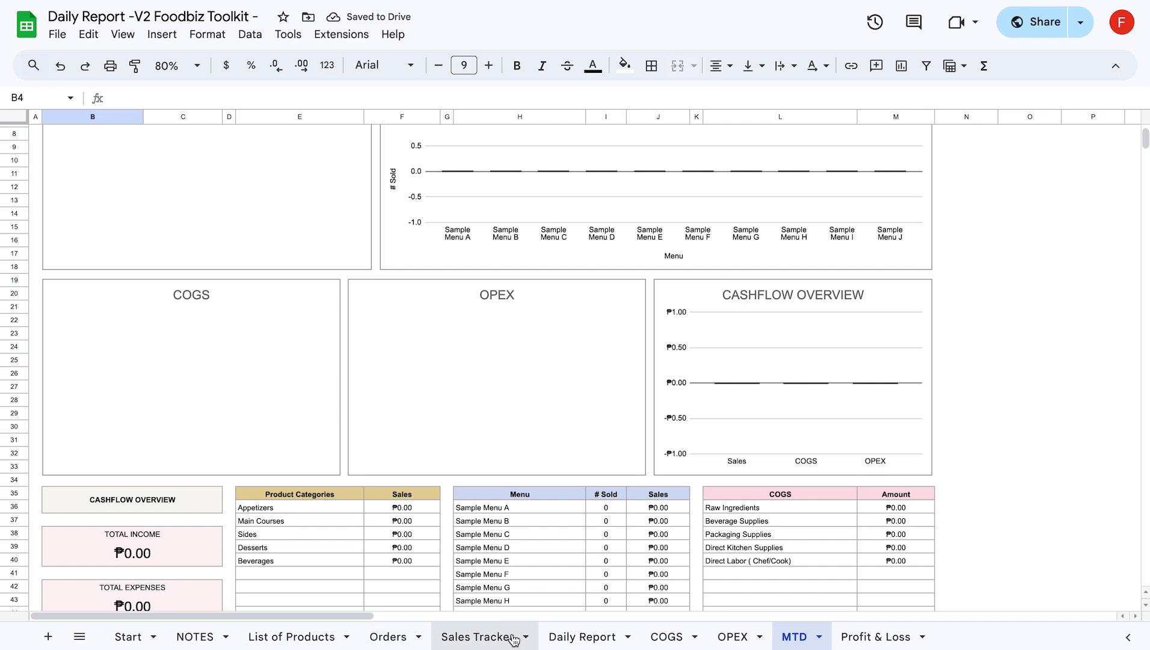
scroll(704, 345, up, 3)
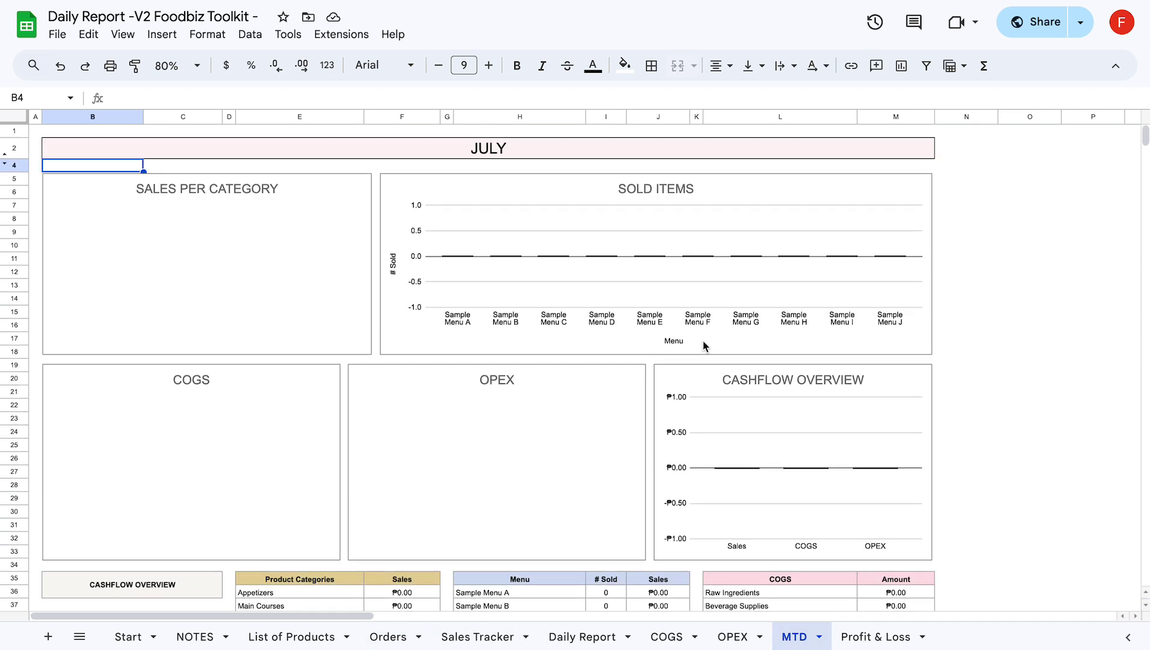
scroll(415, 450, down, 10)
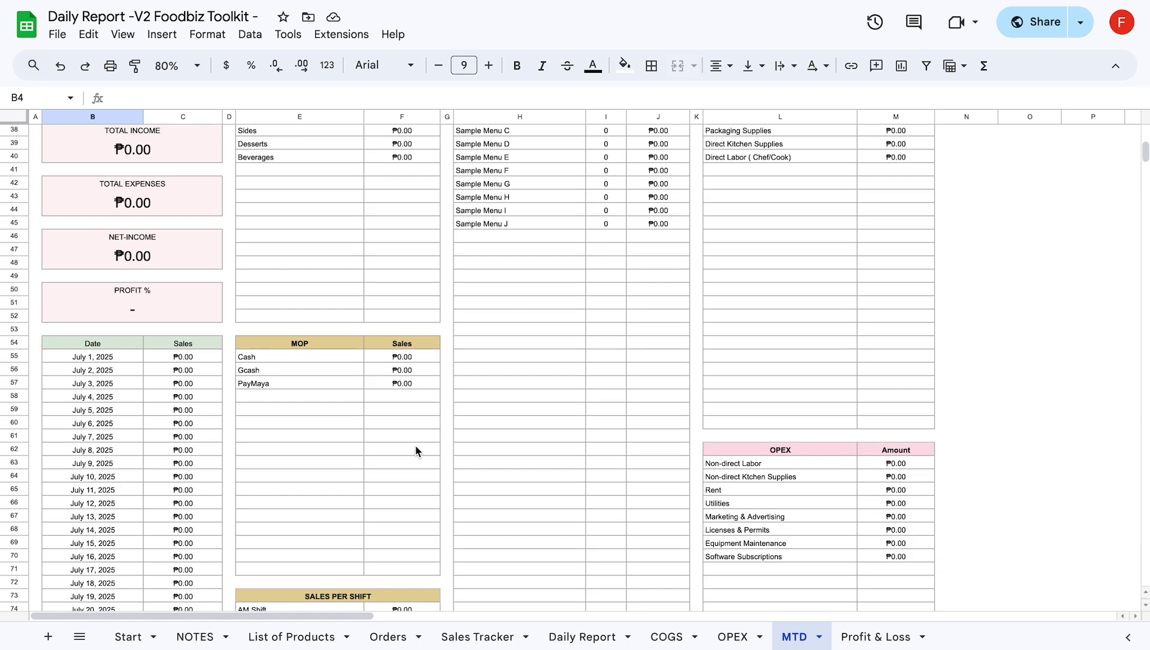
scroll(415, 450, down, 2)
scroll(415, 450, up, 12)
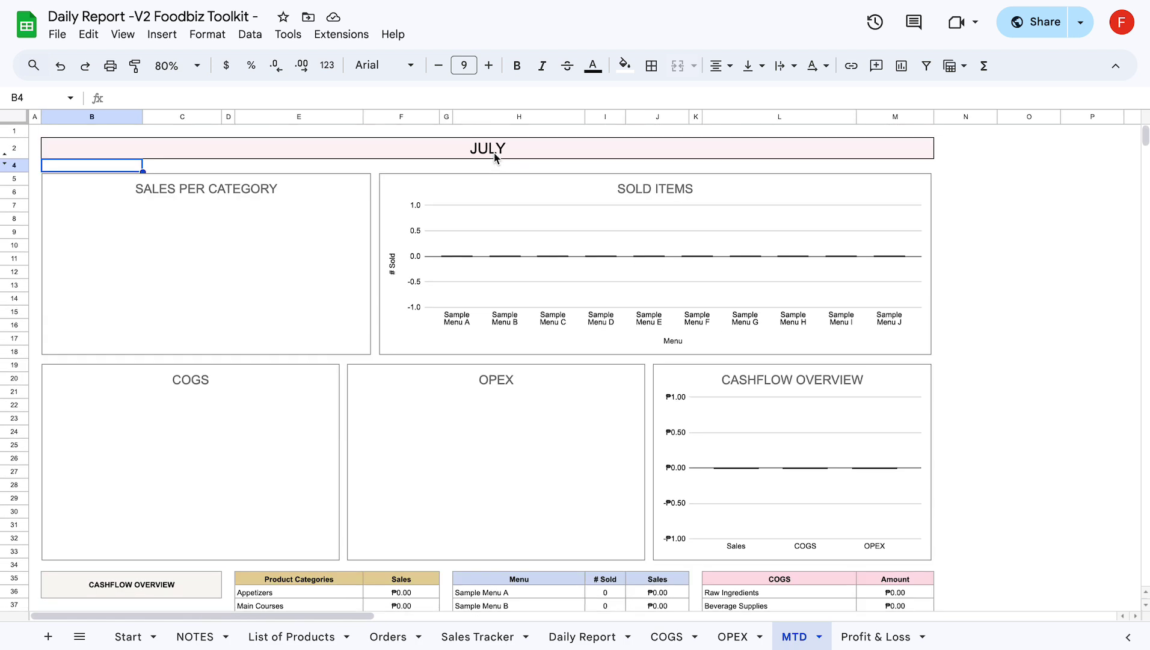
Set the MTD report's month to AUGUST
click(495, 156)
text(AUGUST)
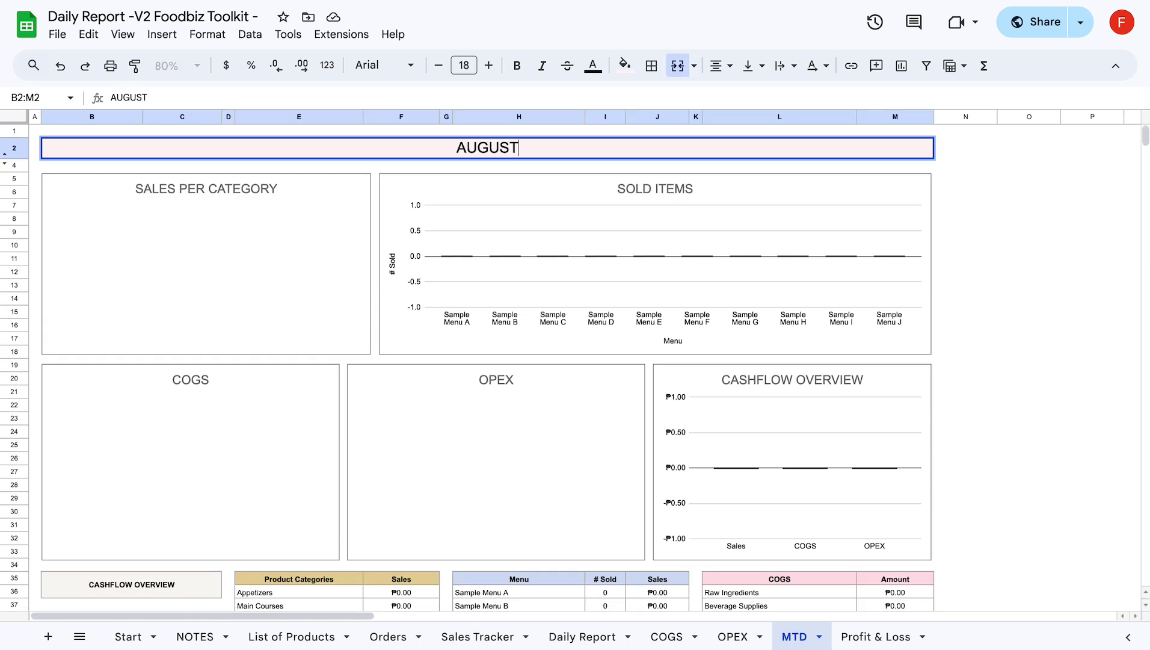
key(Return)
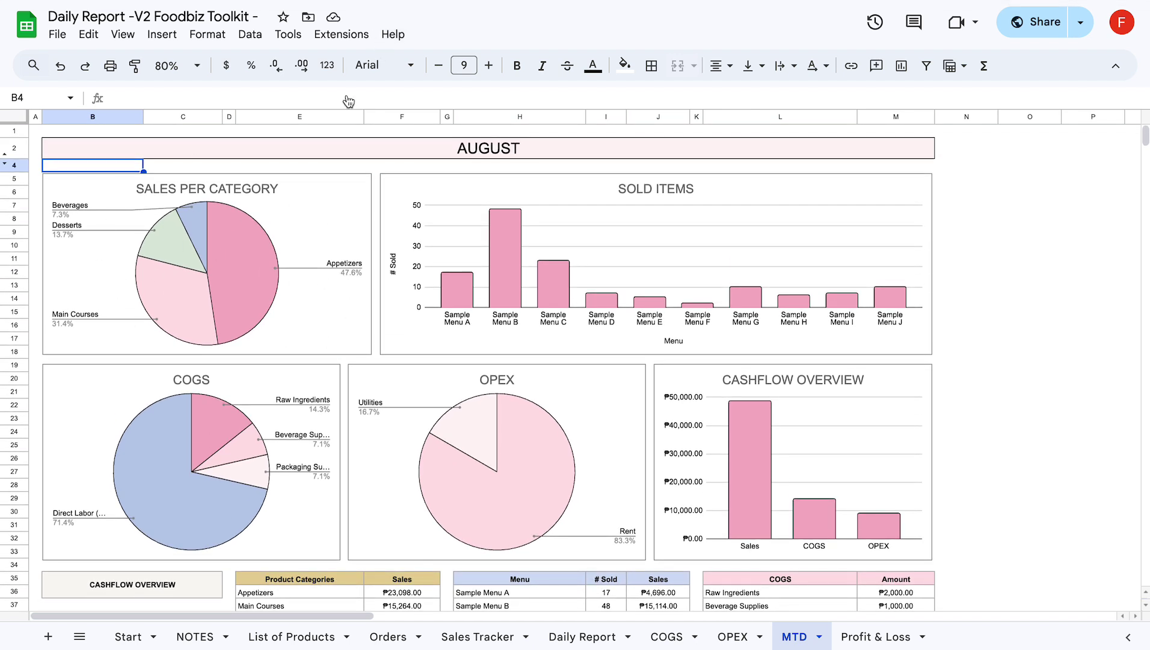
Examine August's Sales per Category, Sold Items, COGS, OPEX and Cashflow Overview charts in the MTD report
click(530, 272)
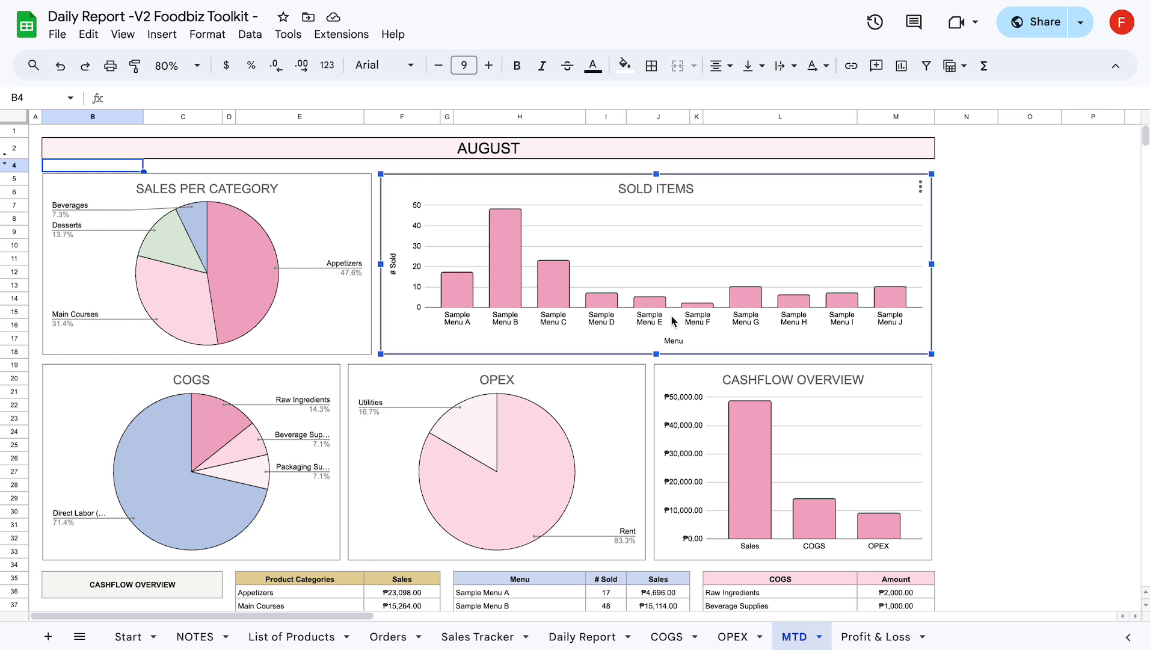
scroll(421, 346, down, 3)
scroll(418, 347, down, 1)
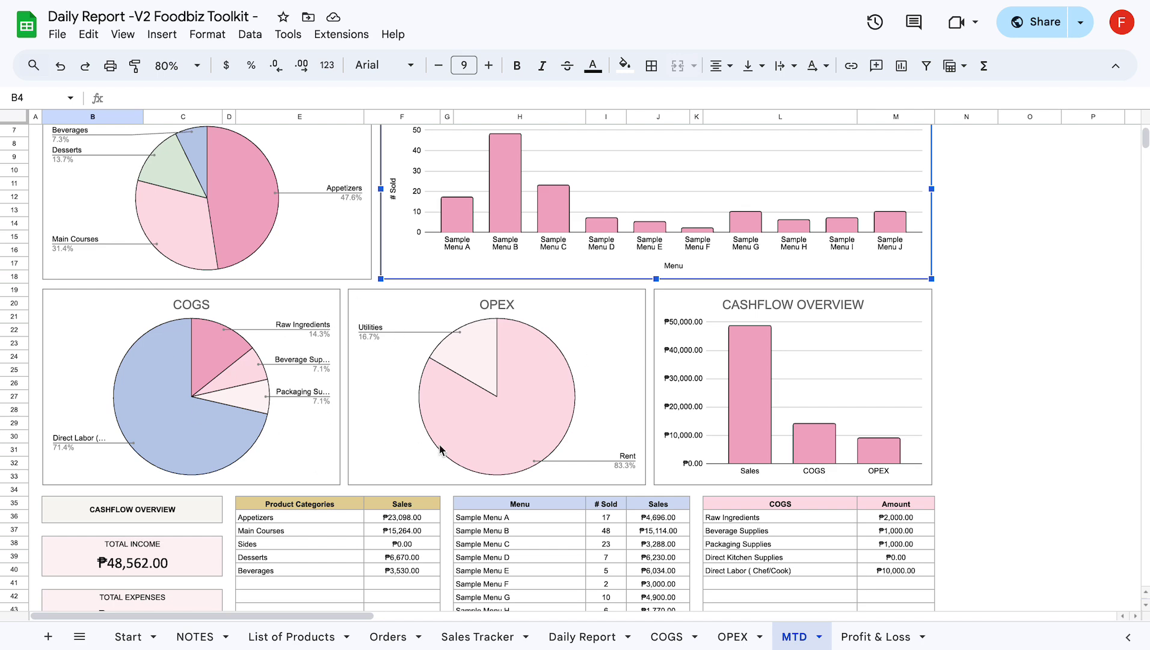
scroll(460, 451, down, 1)
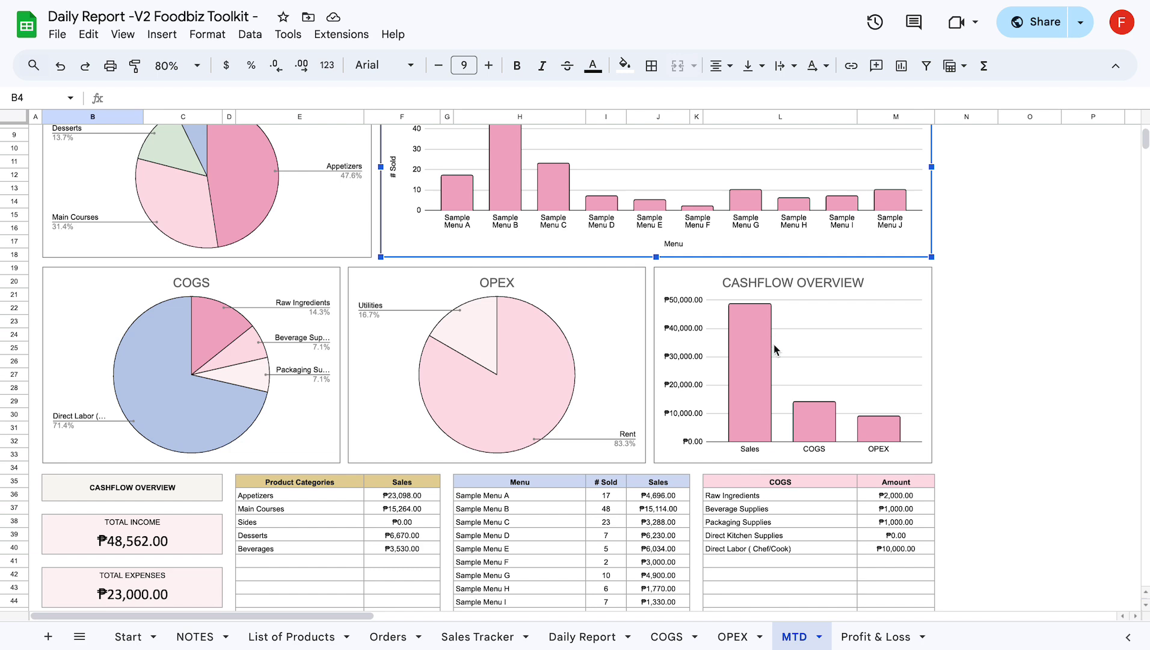
Examine the MTD report's total income, total expenses, net income and profit percentage beside the category, menu and COGS tables
scroll(677, 604, down, 5)
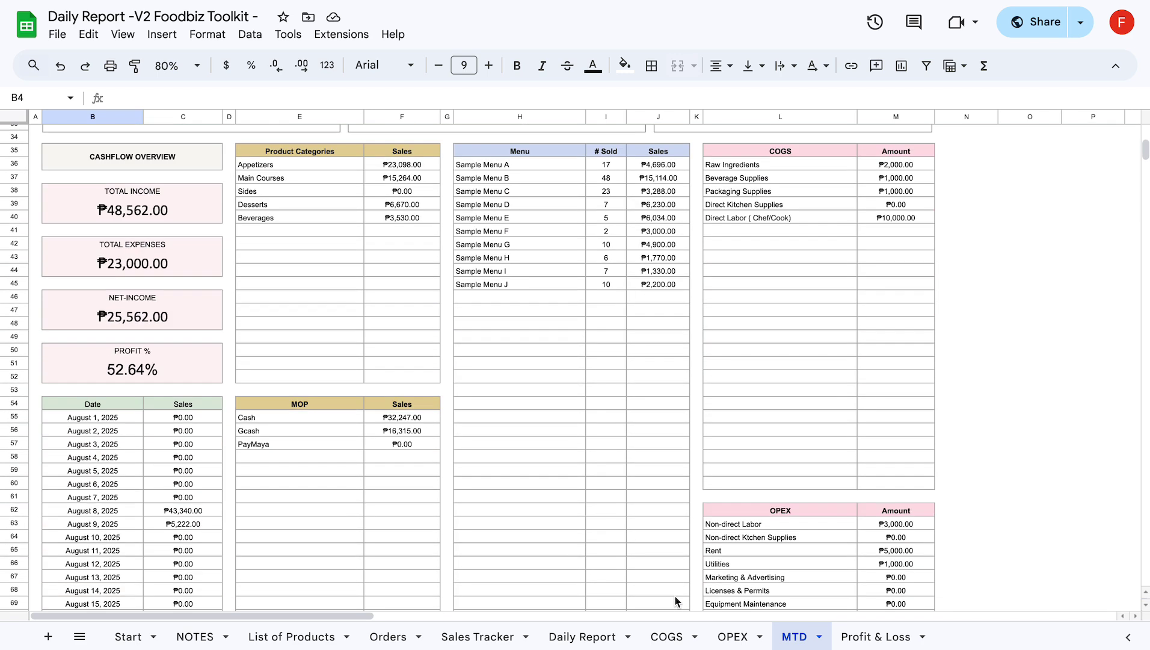
scroll(675, 600, up, 1)
scroll(213, 354, down, 1)
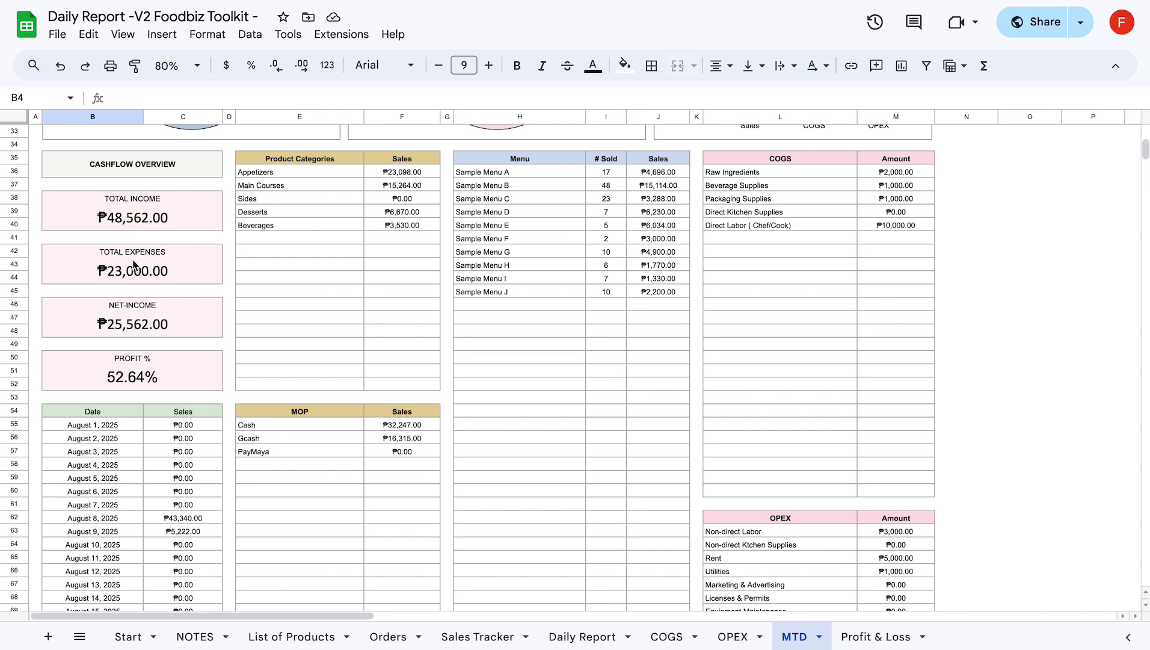
click(136, 331)
click(183, 382)
click(227, 398)
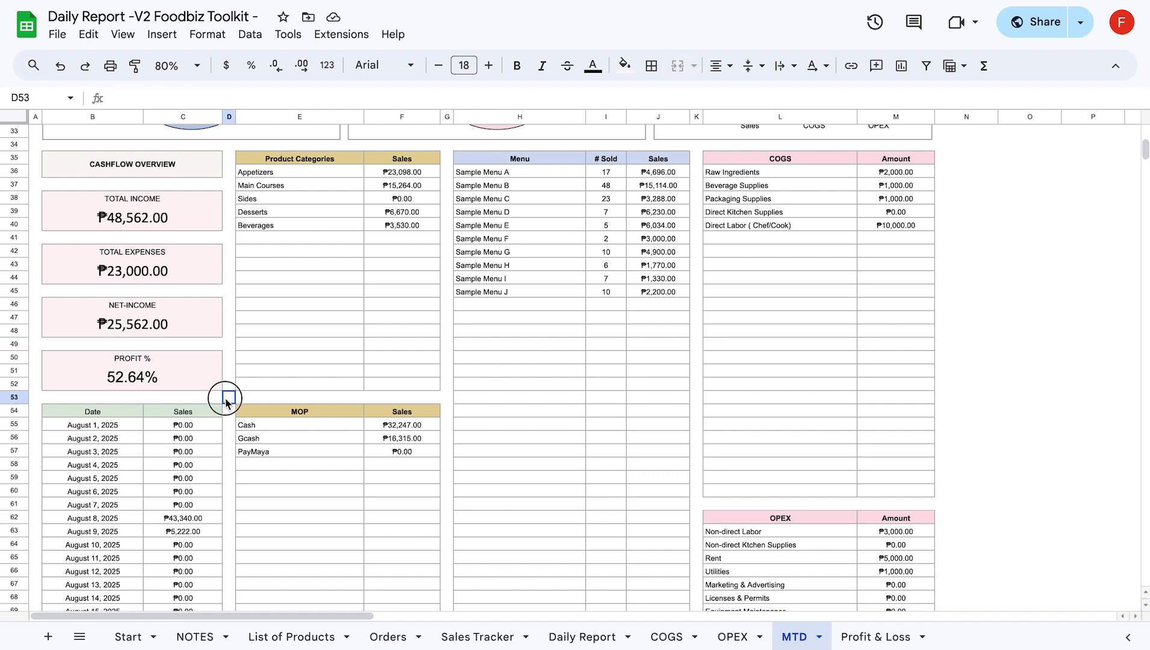
Examine the daily August sales list and the MOP, Sales per Shift and OPEX tables of the MTD report
scroll(226, 400, down, 6)
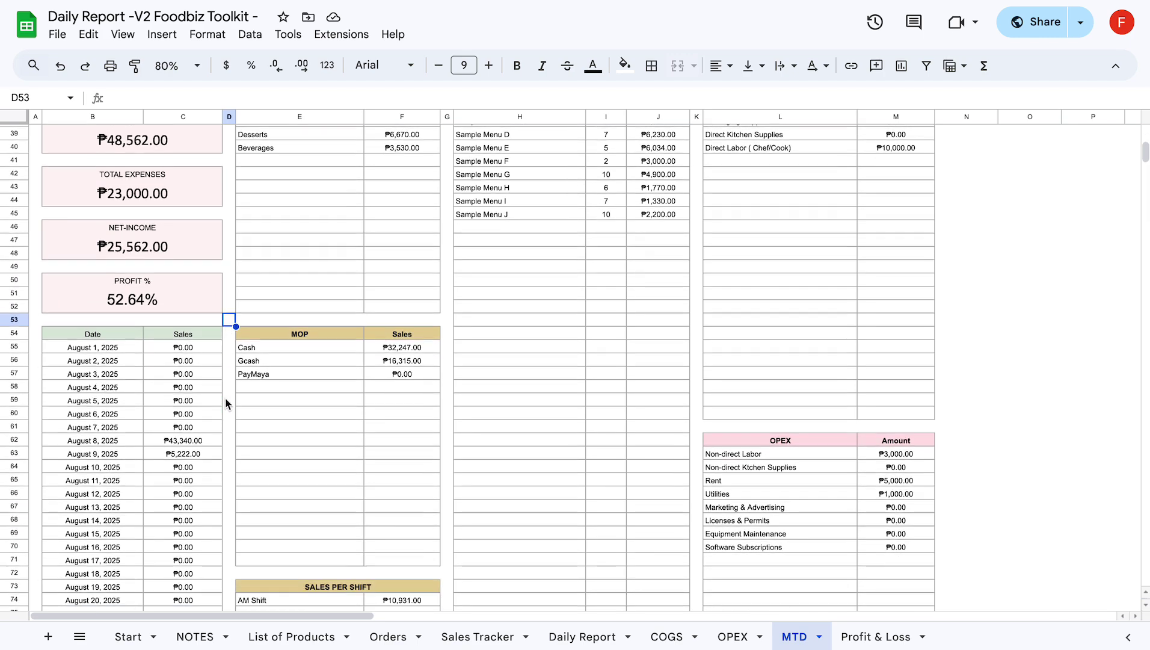
scroll(226, 399, down, 1)
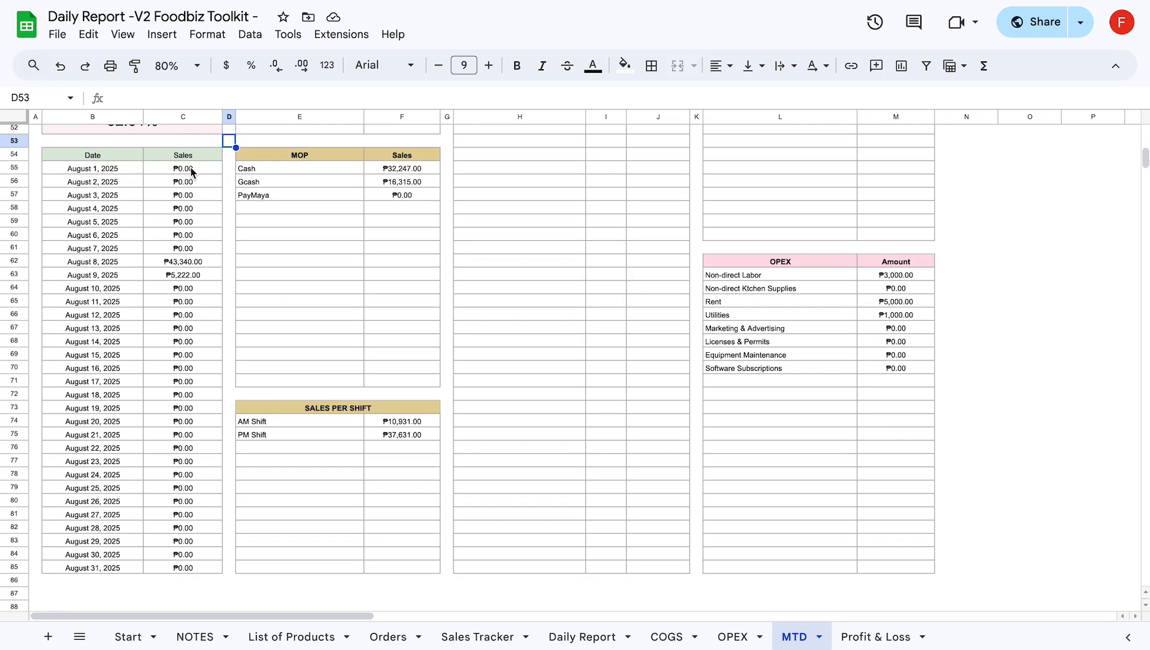
Review the Product Categories, MOP and Sales per Shift tables of the August MTD report
scroll(199, 459, up, 10)
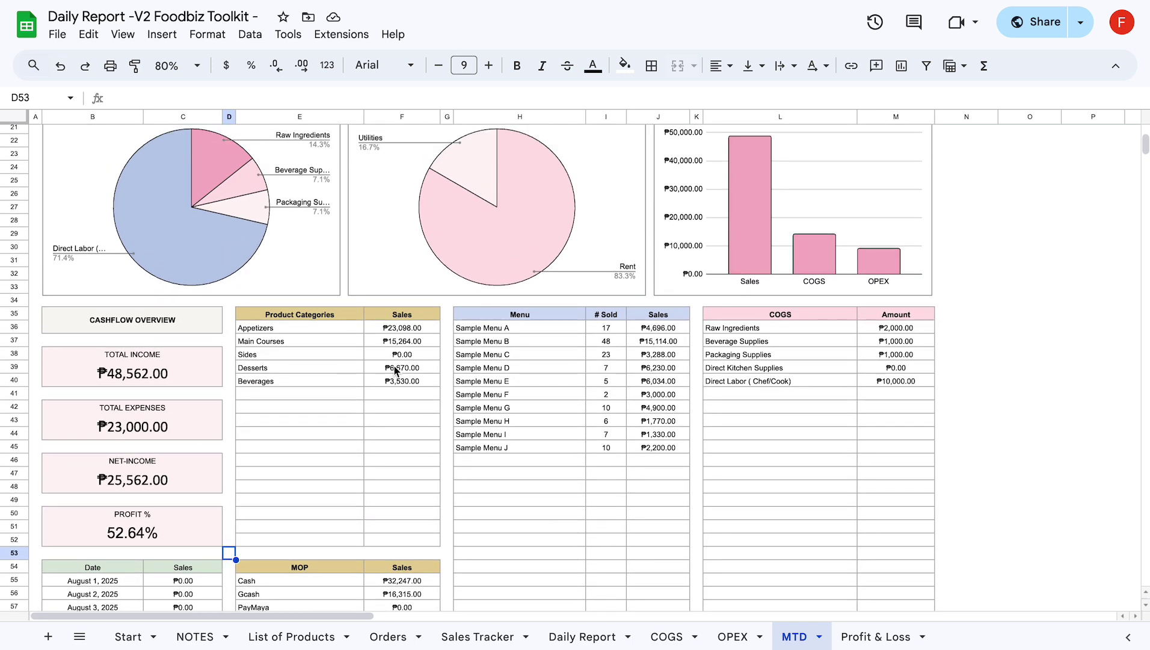
scroll(394, 365, down, 3)
scroll(394, 371, down, 1)
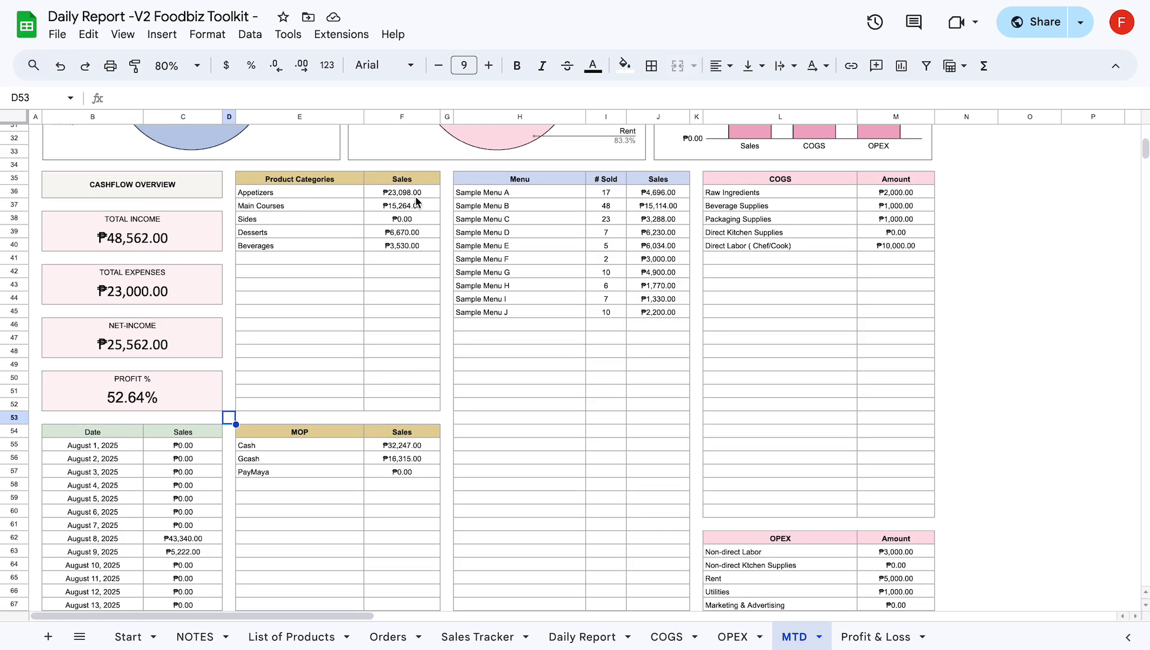
click(304, 179)
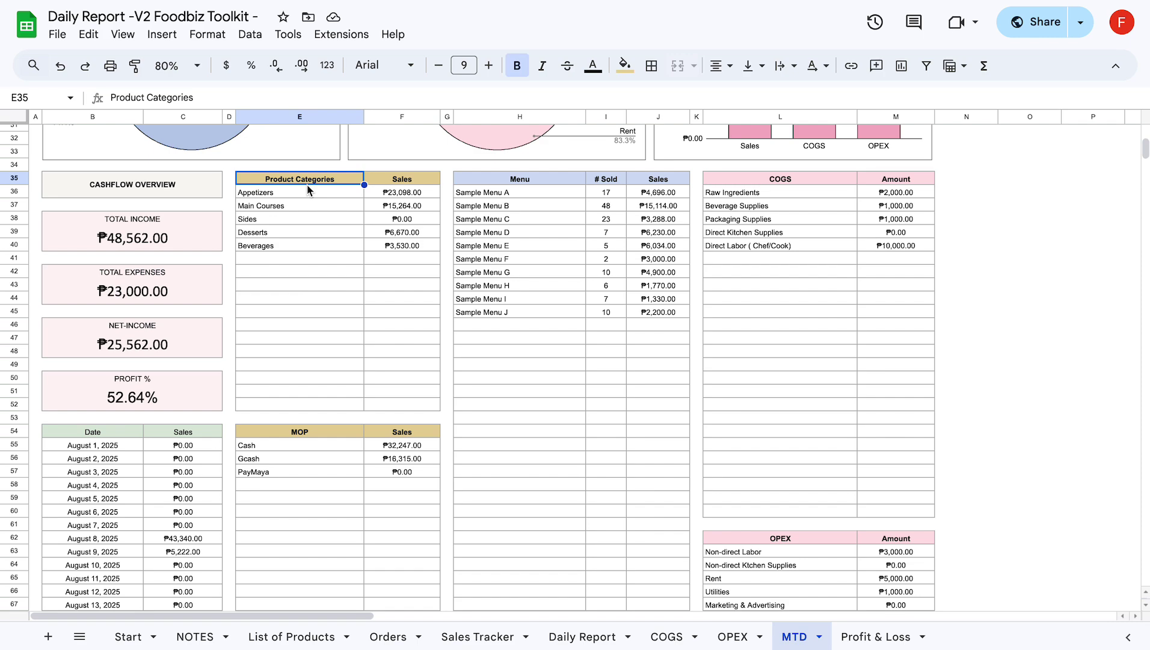
scroll(346, 421, down, 2)
click(343, 384)
scroll(343, 383, down, 5)
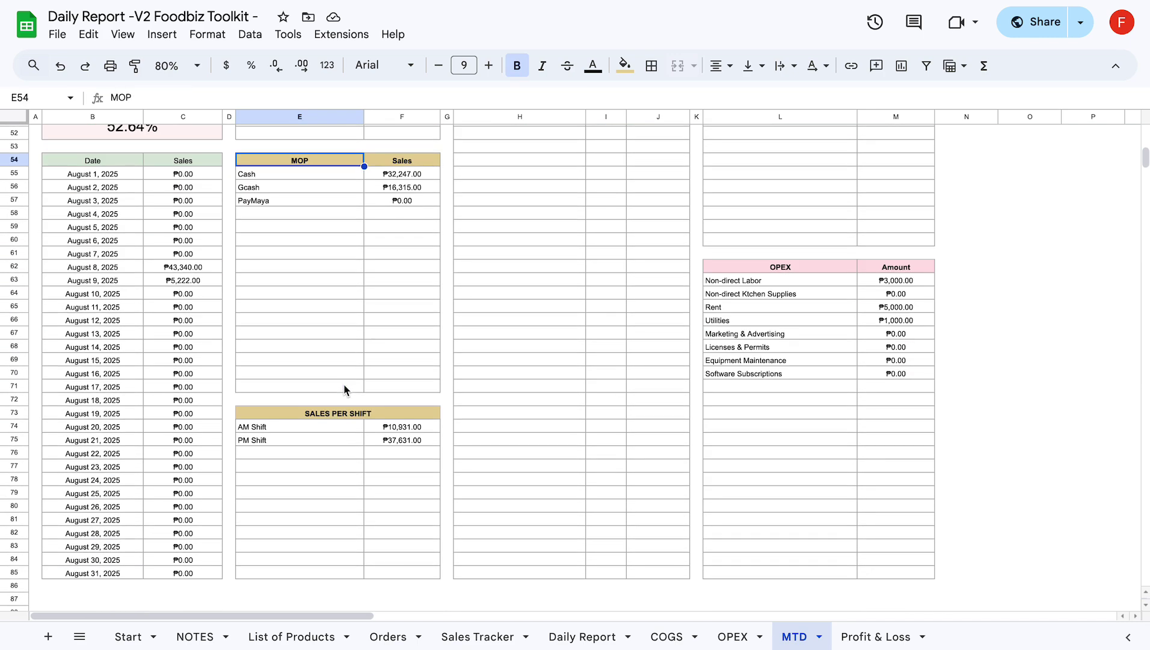
click(340, 415)
scroll(340, 415, up, 7)
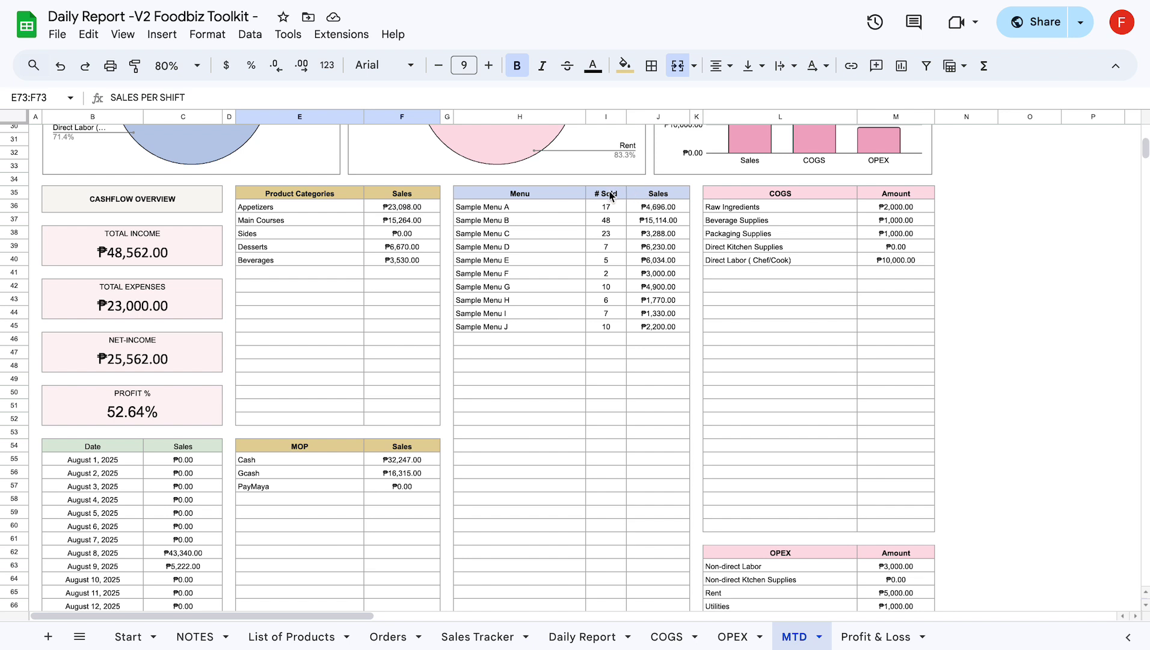
Review the MTD report's number sold and sales per menu item, along with its COGS and OPEX tables
click(611, 196)
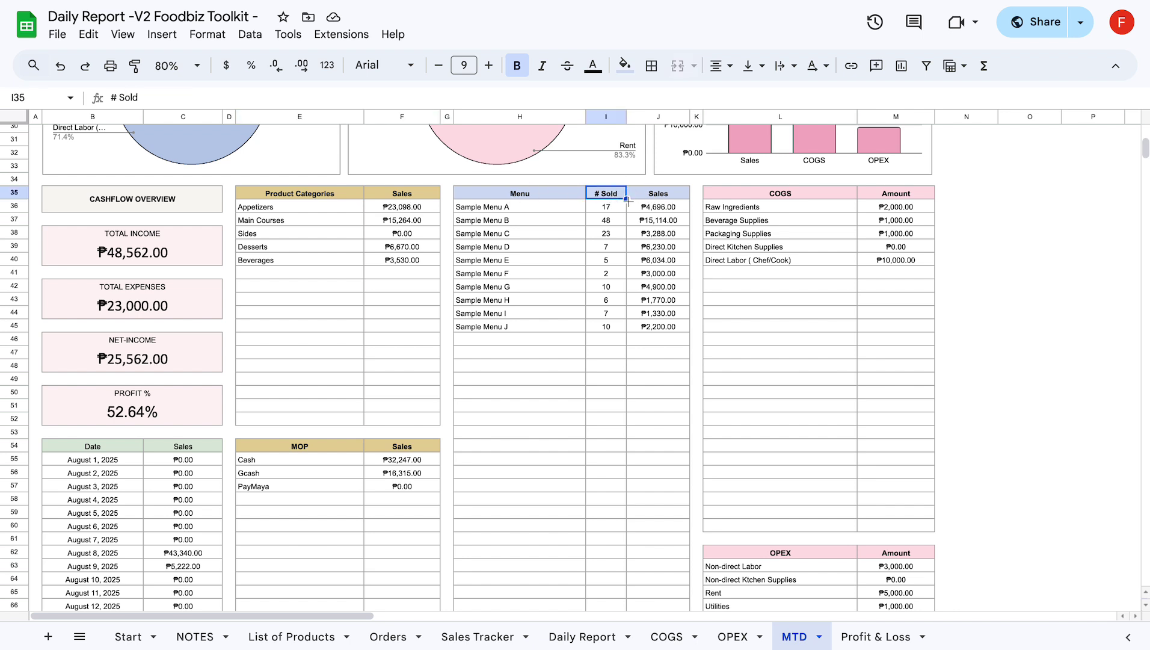
click(671, 200)
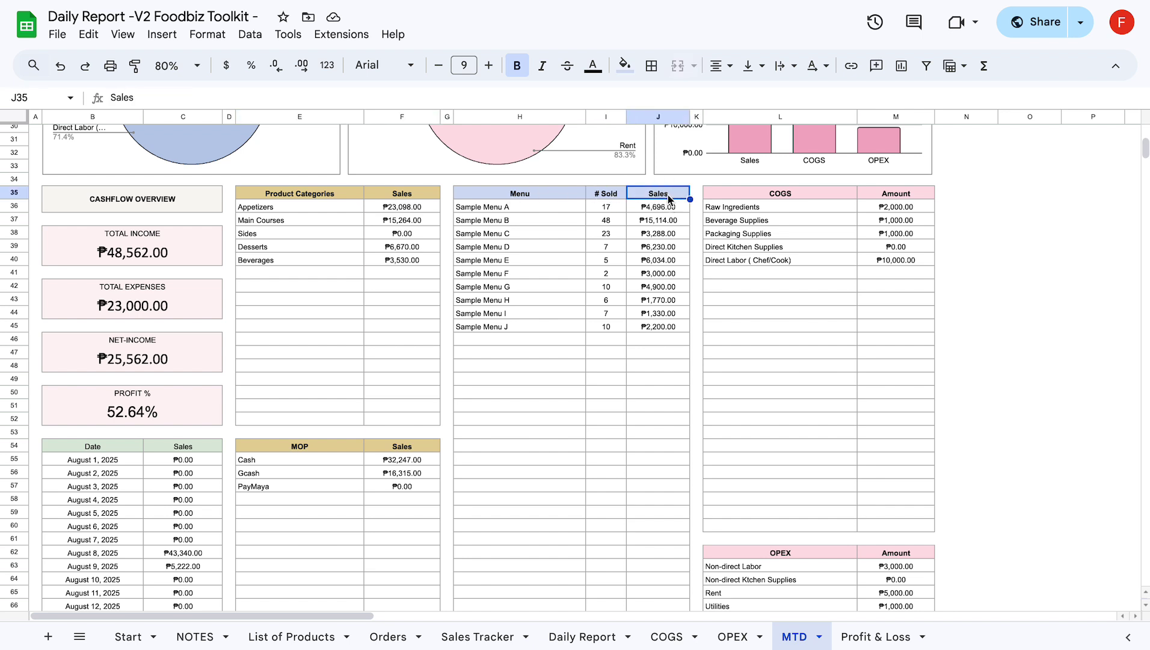
click(617, 195)
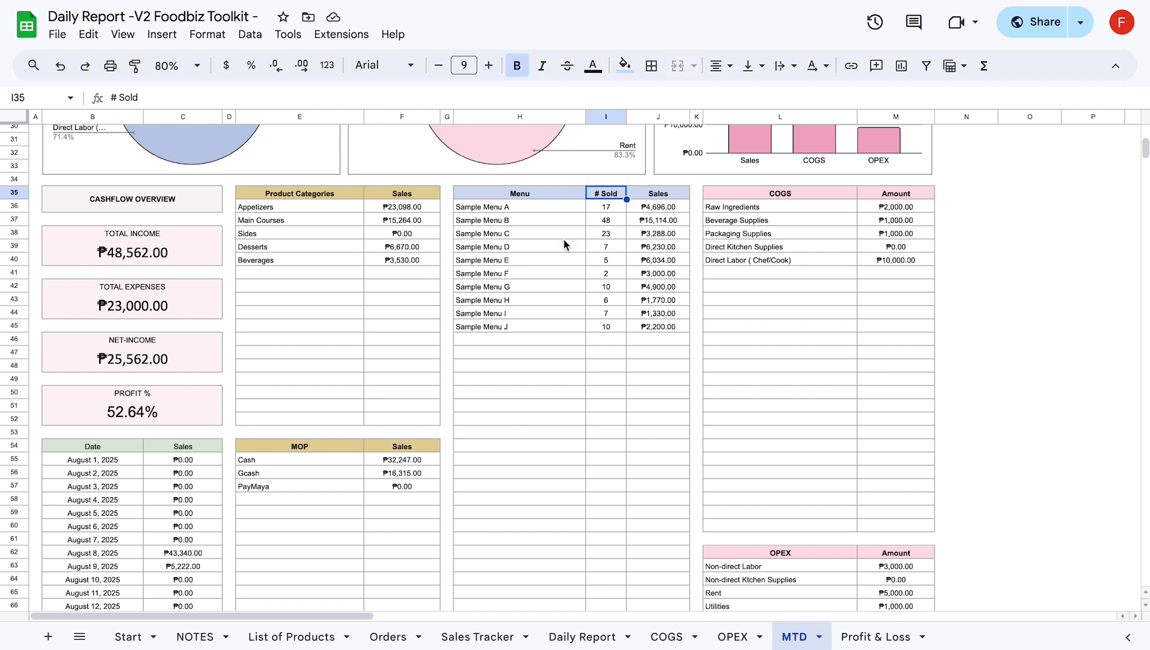
scroll(851, 226, down, 1)
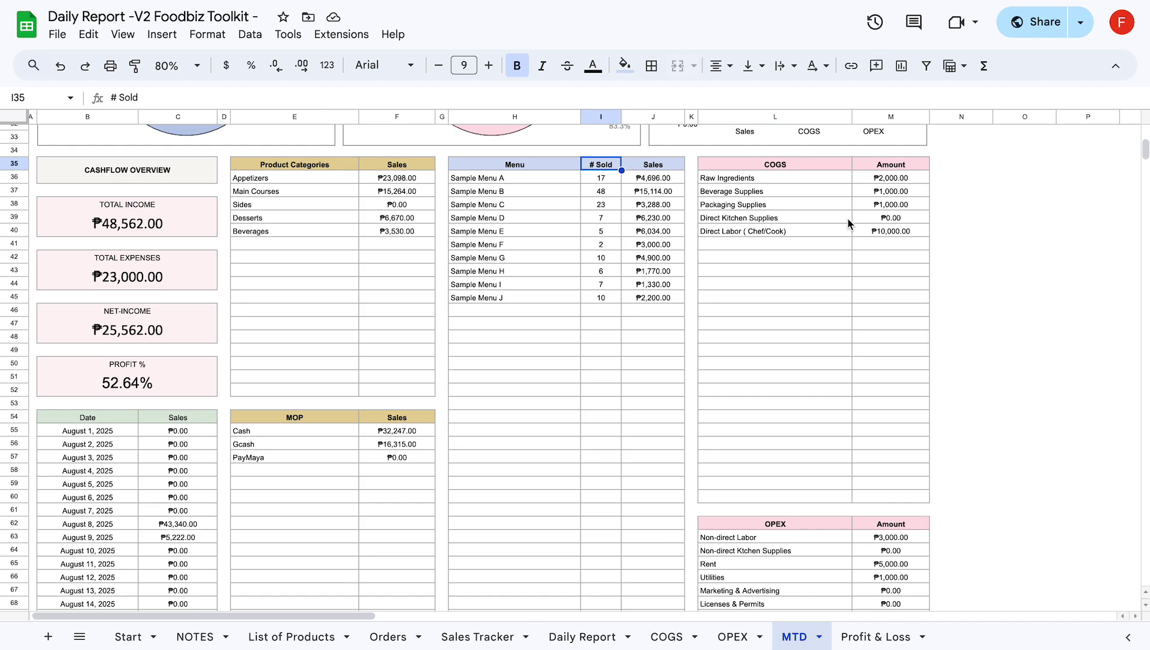
click(936, 201)
click(806, 166)
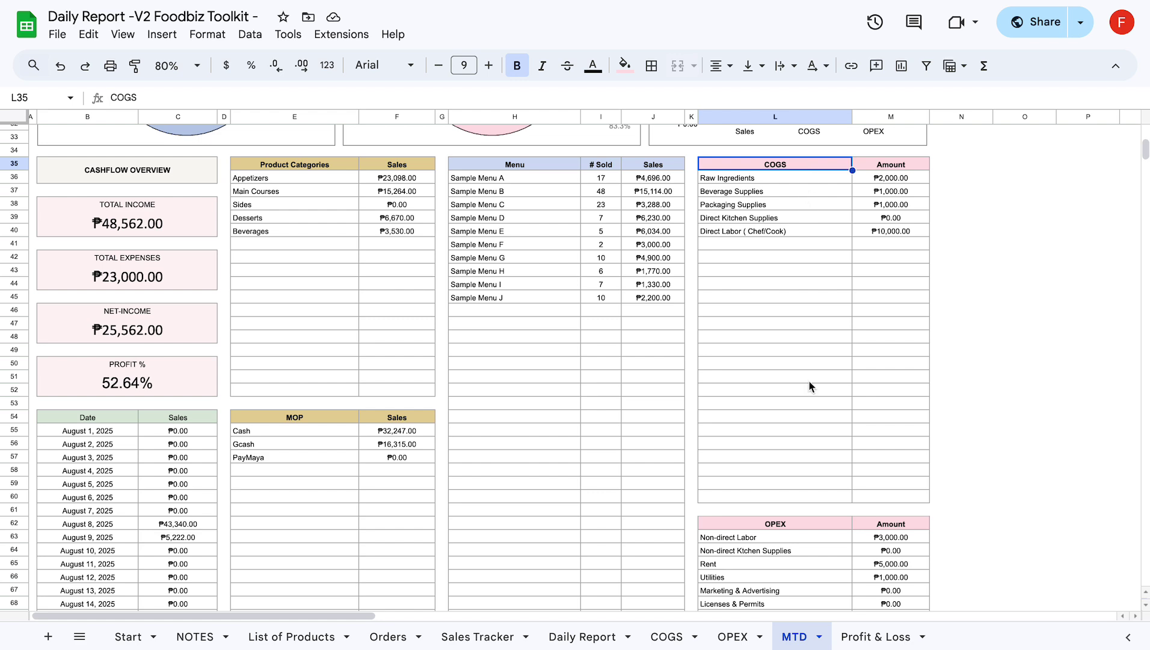
scroll(811, 386, down, 3)
click(829, 421)
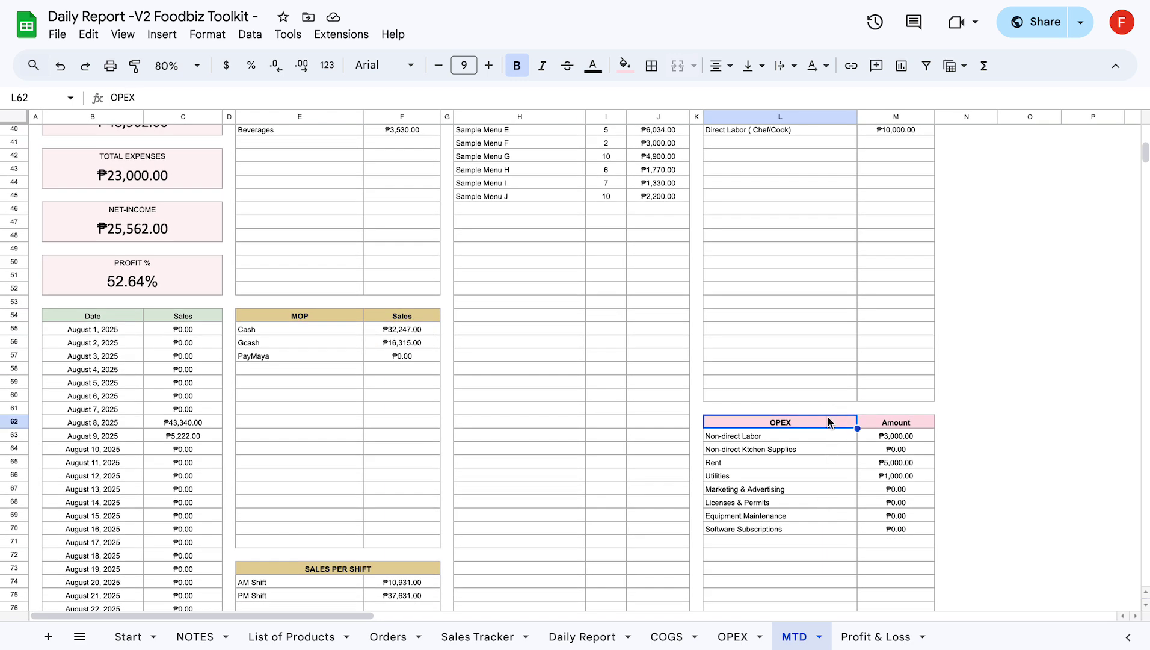
click(1005, 401)
Open the Profit & Loss sheet and examine its Top 15 Products list, Sales Overview chart and YTD Expenses chart
click(864, 637)
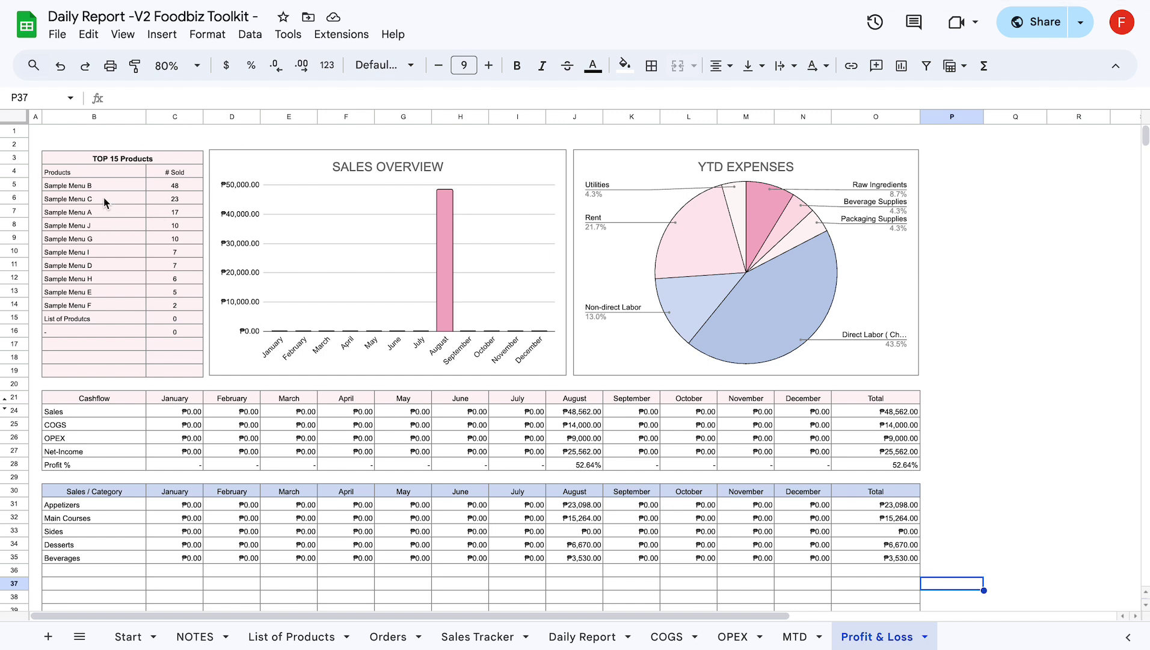
click(147, 159)
click(244, 144)
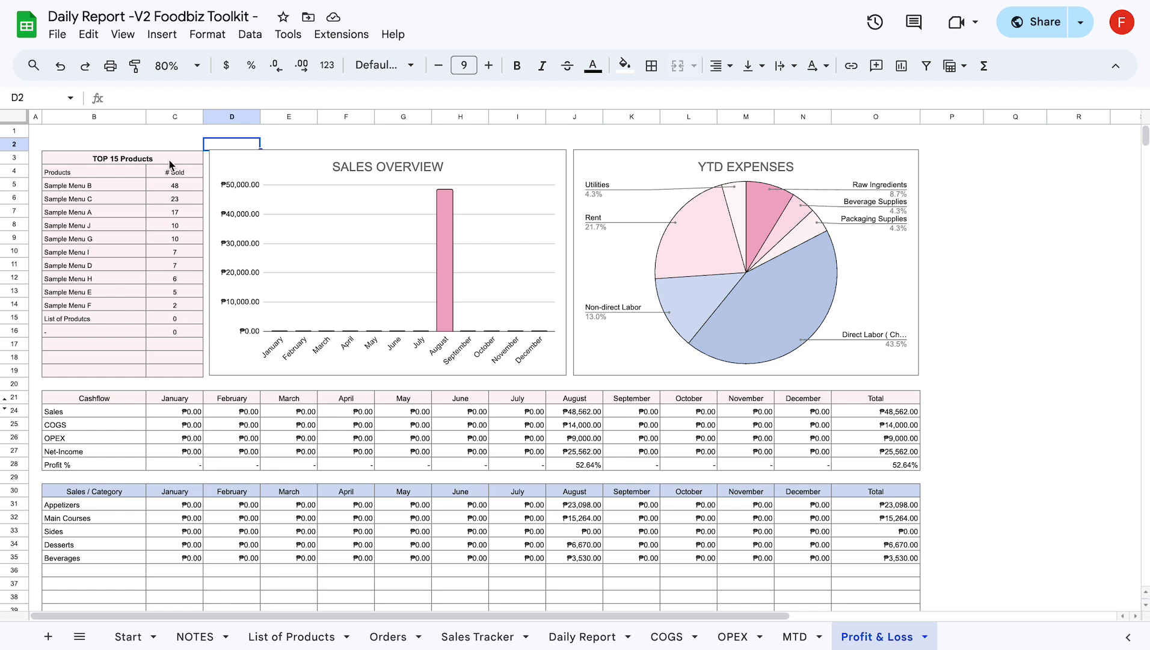
click(510, 296)
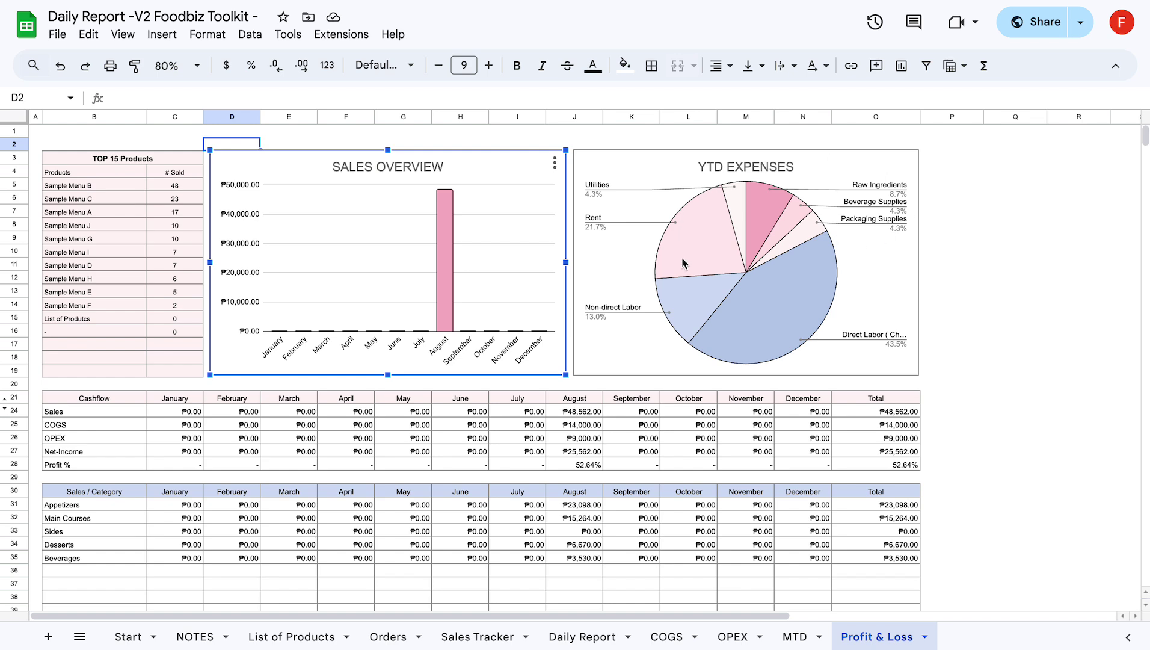
click(1075, 258)
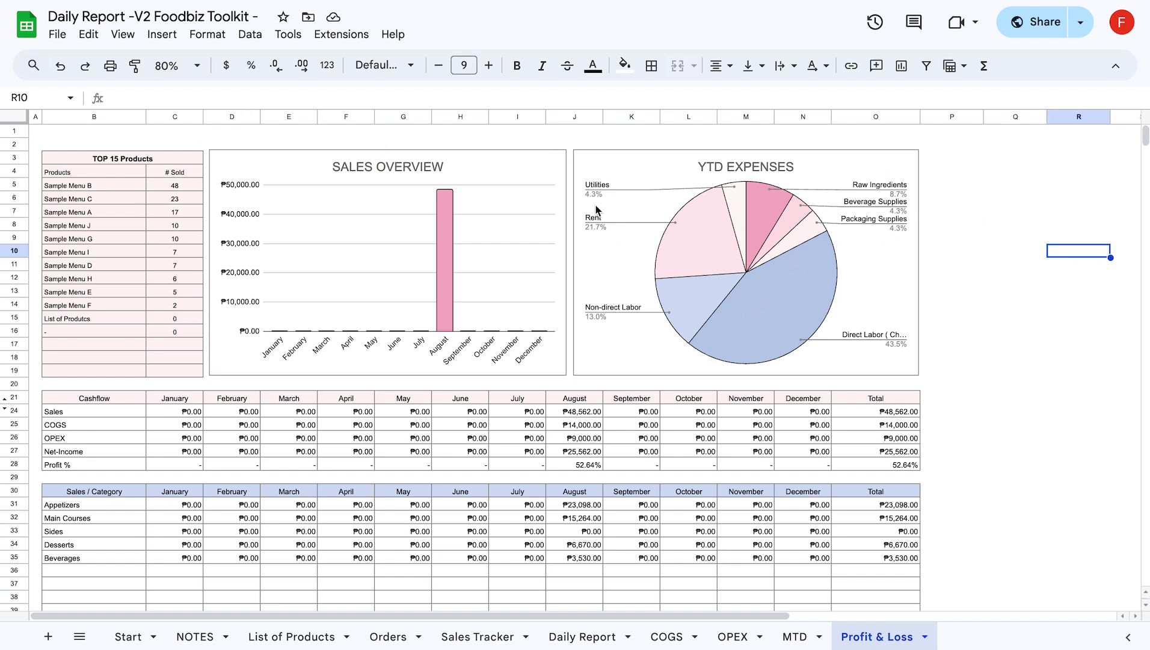
Examine the monthly Cashflow table's Sales, COGS, OPEX, Net-Income and Profit % rows on the Profit & Loss sheet
scroll(274, 458, down, 5)
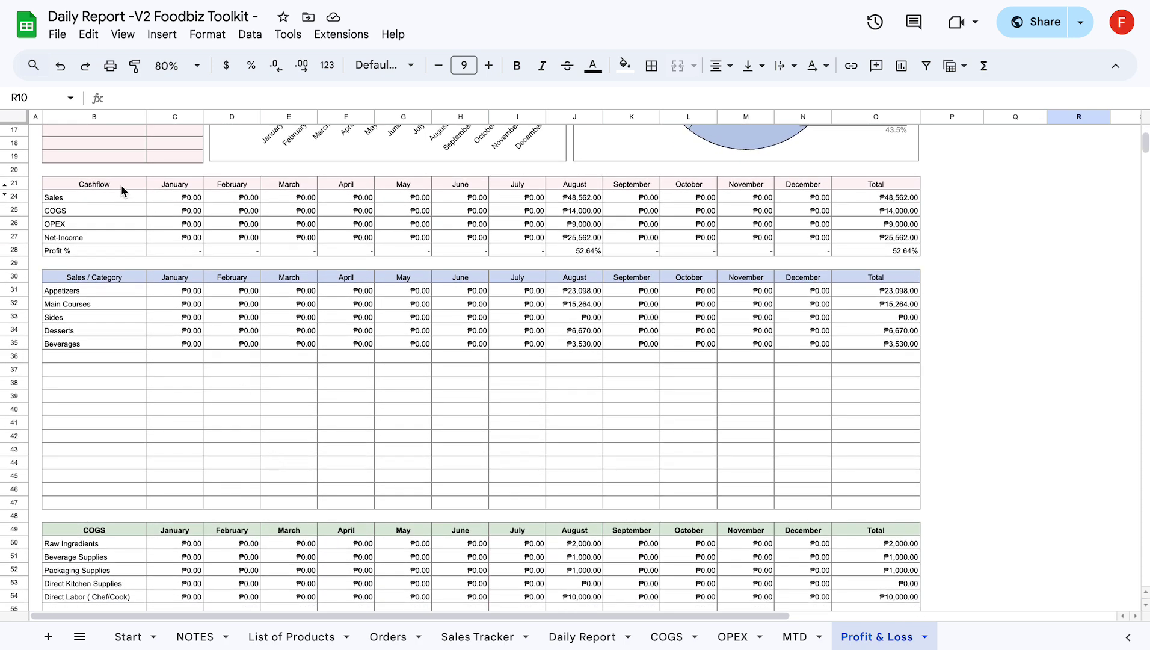
click(117, 203)
click(93, 214)
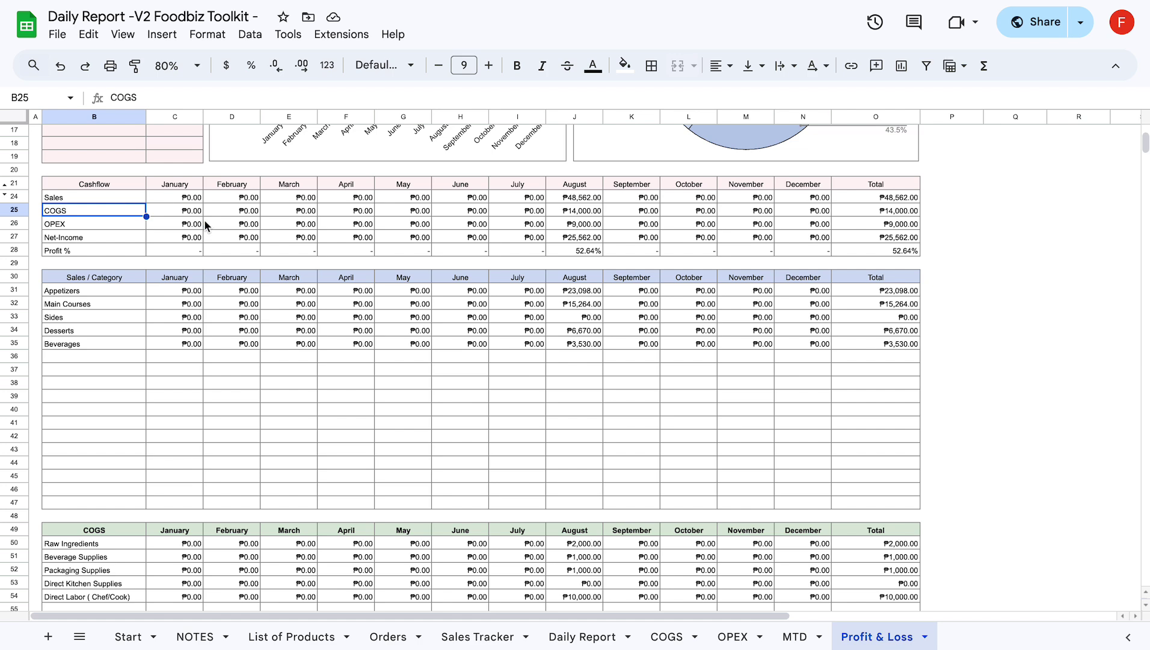
click(123, 199)
click(124, 211)
key(Down)
key(Down)
key(Down)
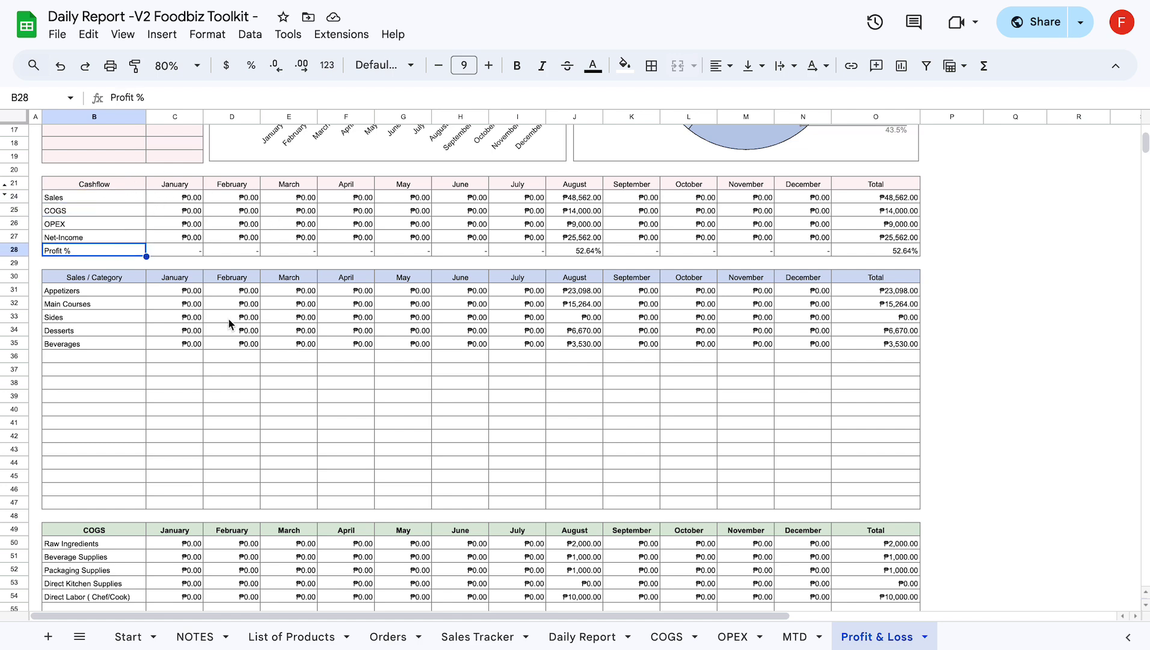
Examine the monthly Sales / Category, COGS and OPEX tables on the Profit & Loss sheet
scroll(303, 397, down, 1)
scroll(302, 397, down, 1)
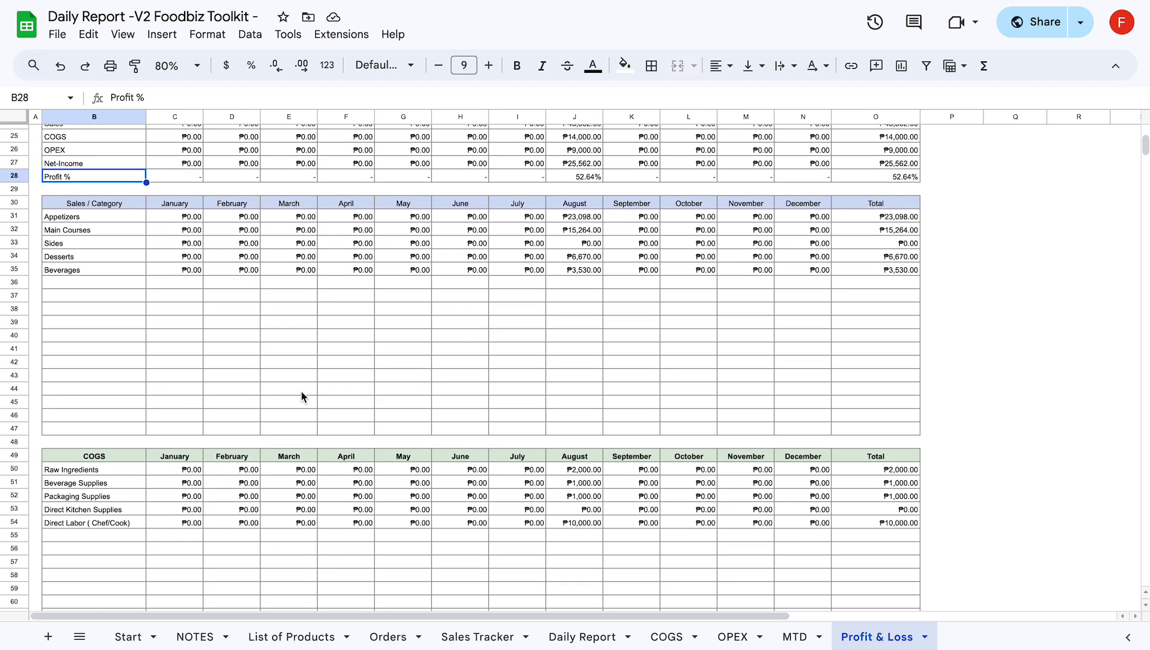
click(98, 217)
scroll(106, 365, down, 2)
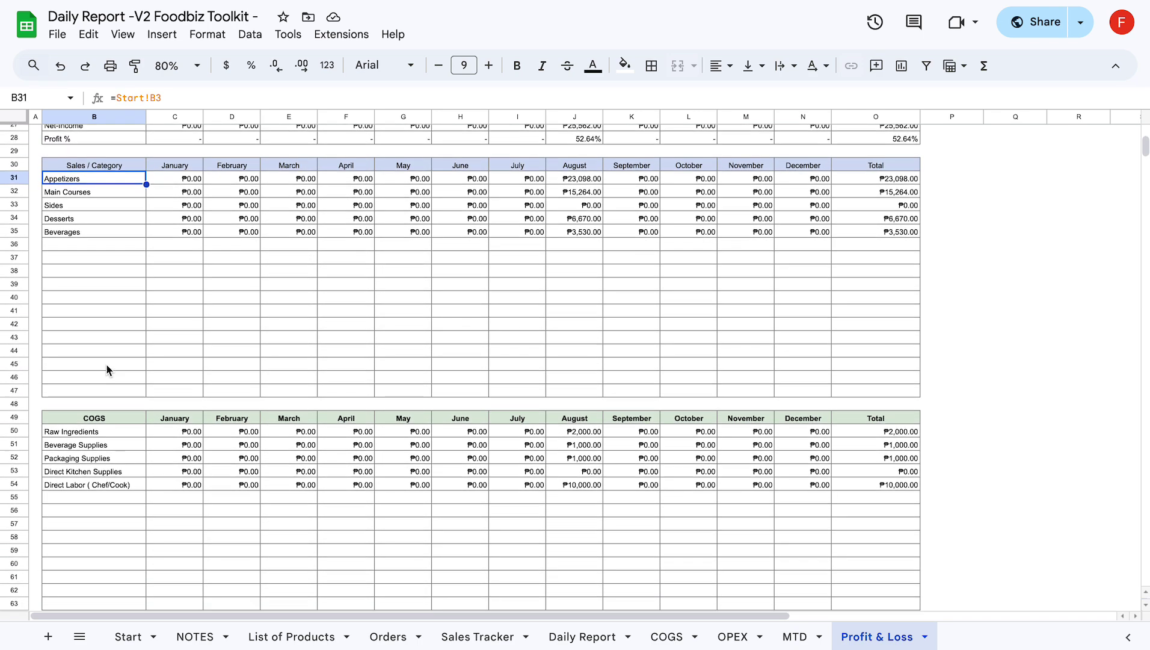
scroll(109, 341, down, 3)
scroll(109, 341, down, 5)
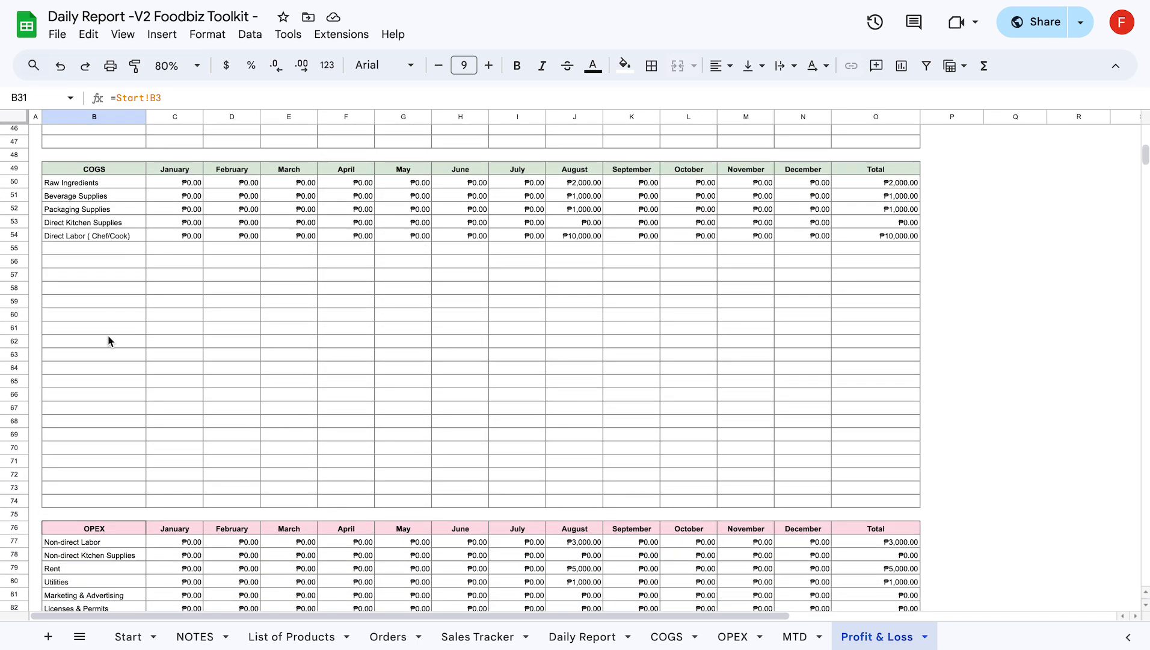
scroll(109, 340, down, 7)
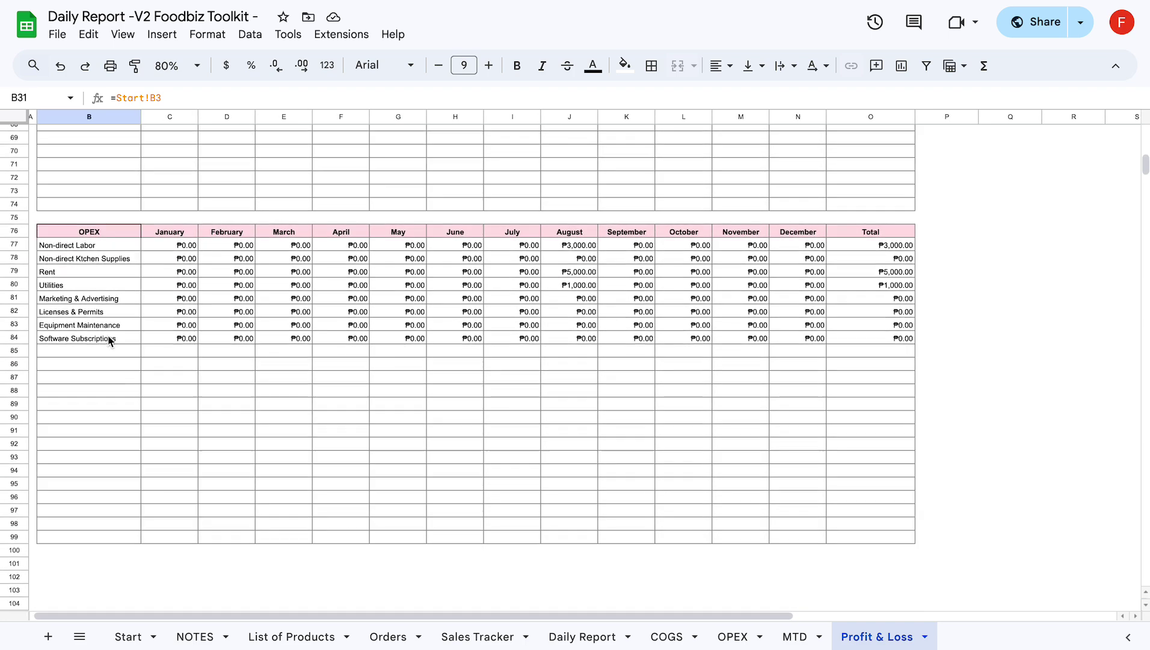
scroll(110, 340, up, 12)
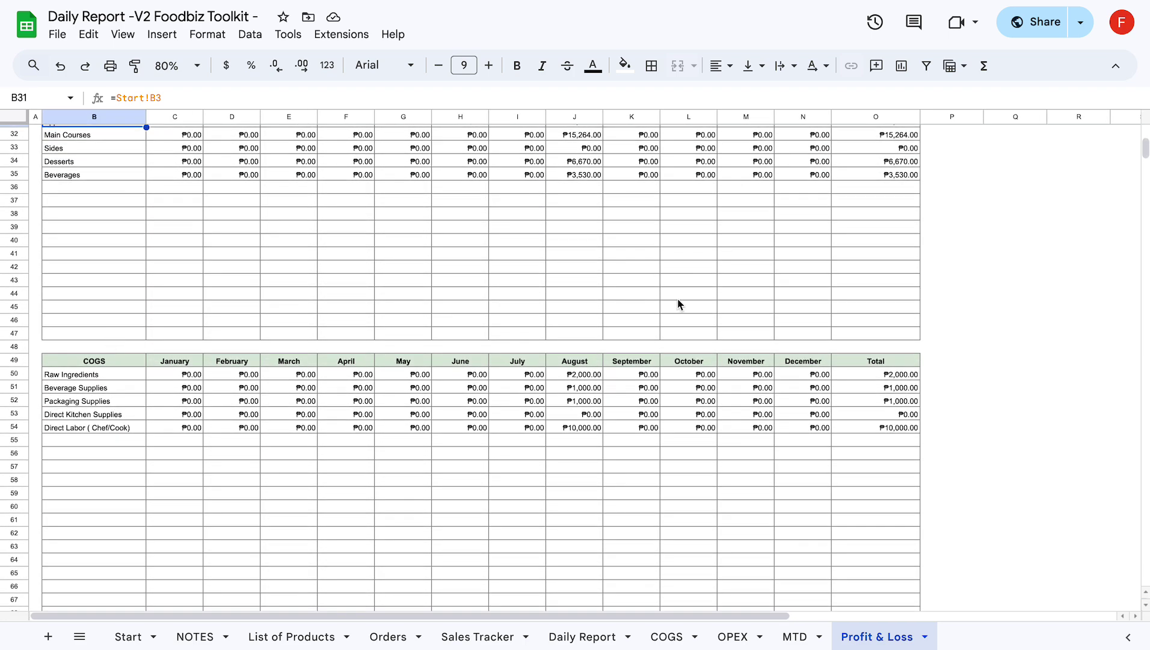
click(1014, 330)
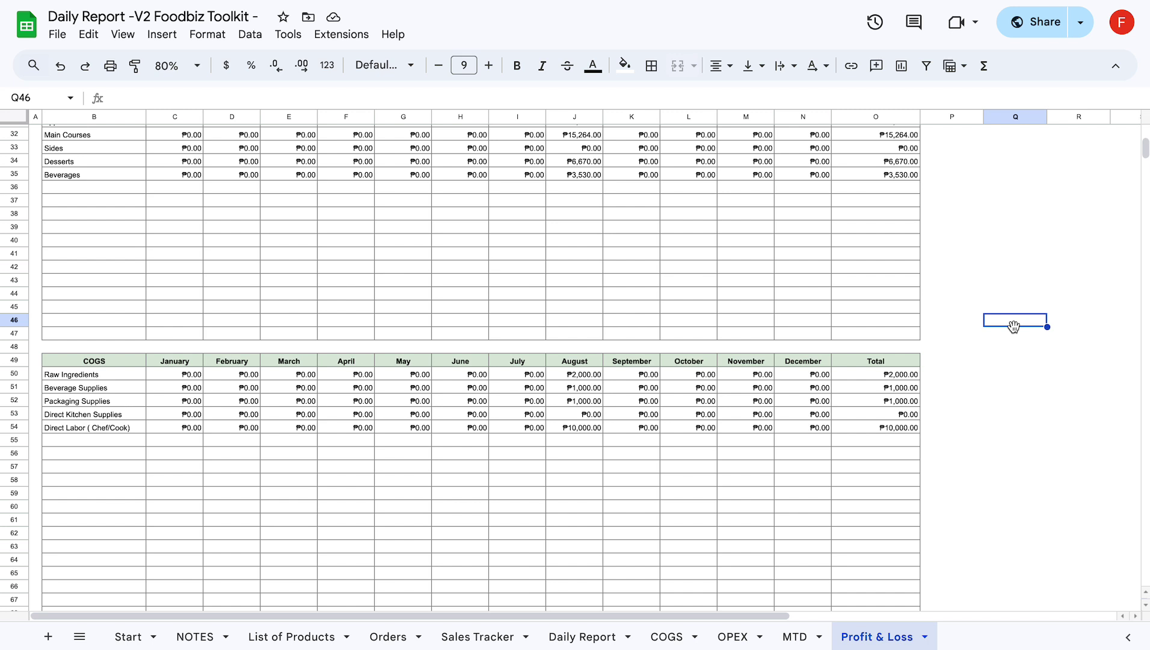
Revisit the MTD, OPEX and COGS sheets of the Daily Report file and view Book Keeping's Profit & Loss sheet
click(925, 636)
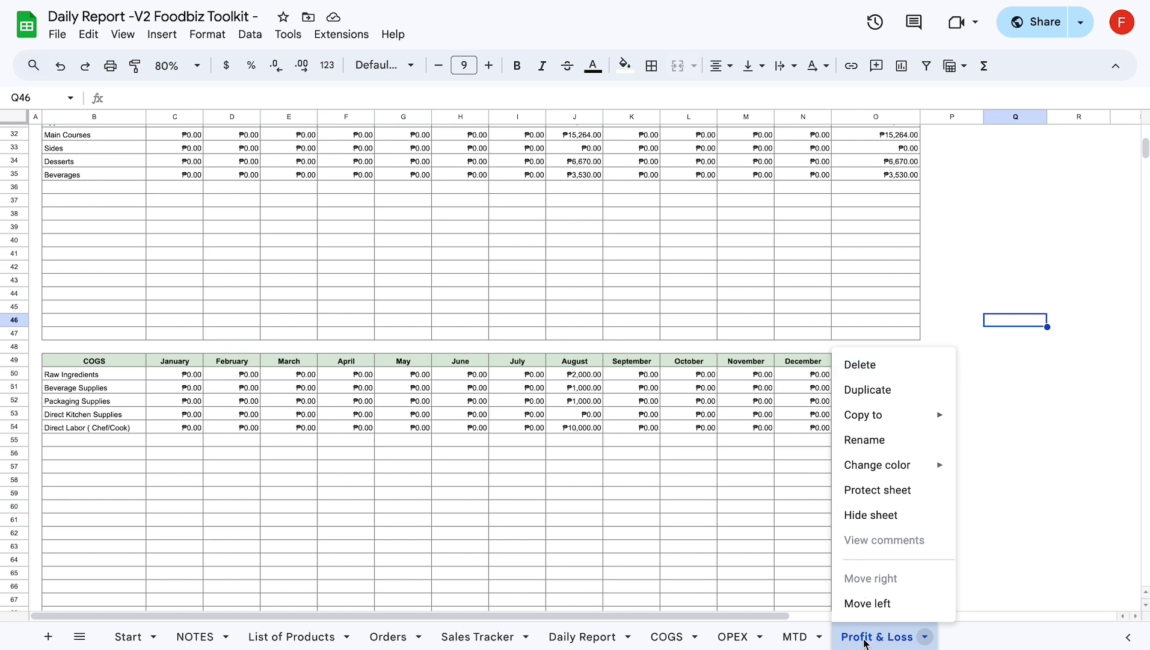
click(788, 636)
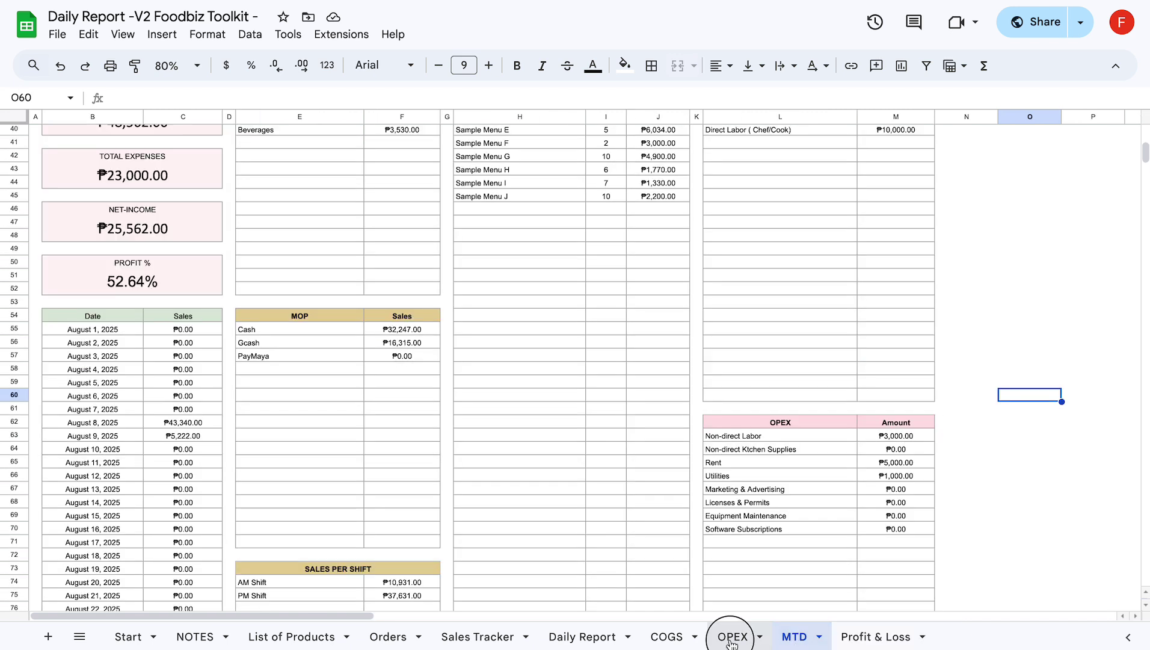
click(732, 638)
click(675, 642)
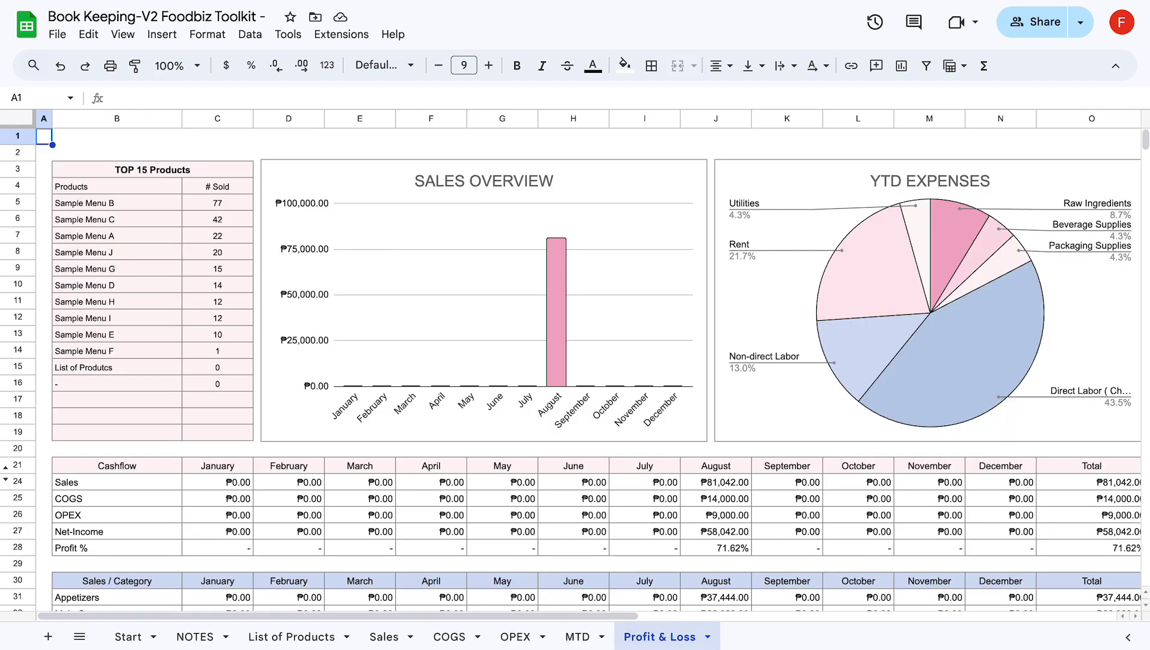
scroll(323, 422, down, 2)
scroll(325, 361, up, 2)
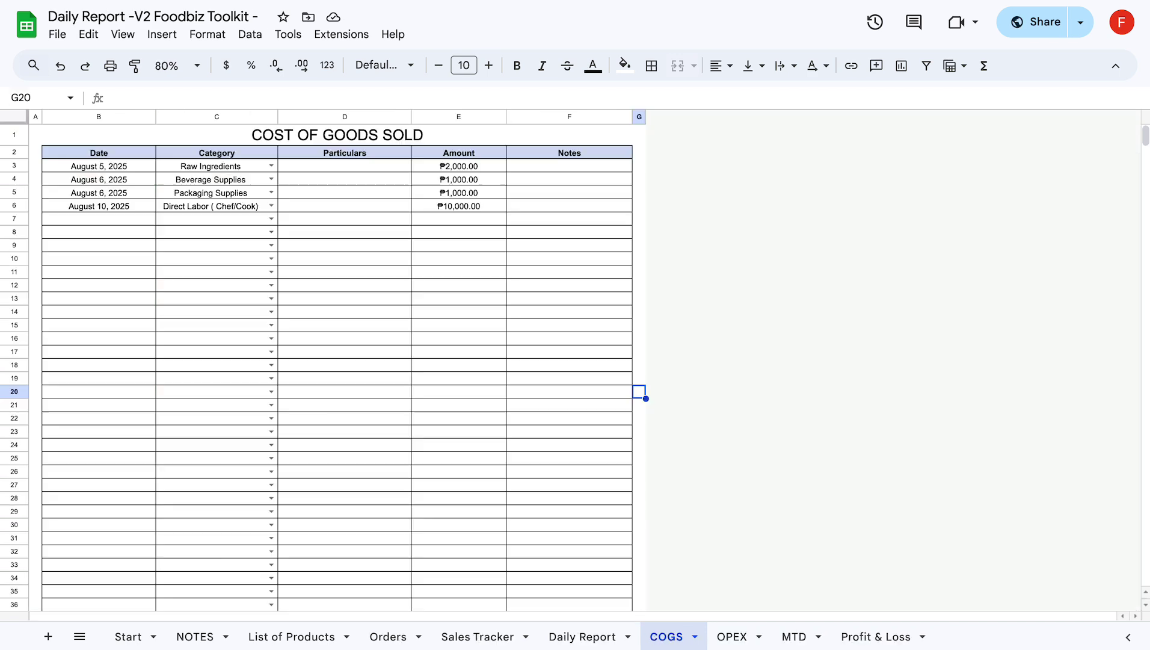
Show the Daily Report's itemized sales list for the day and open the Sales sheet in the Book Keeping file
click(580, 637)
scroll(766, 304, right, 5)
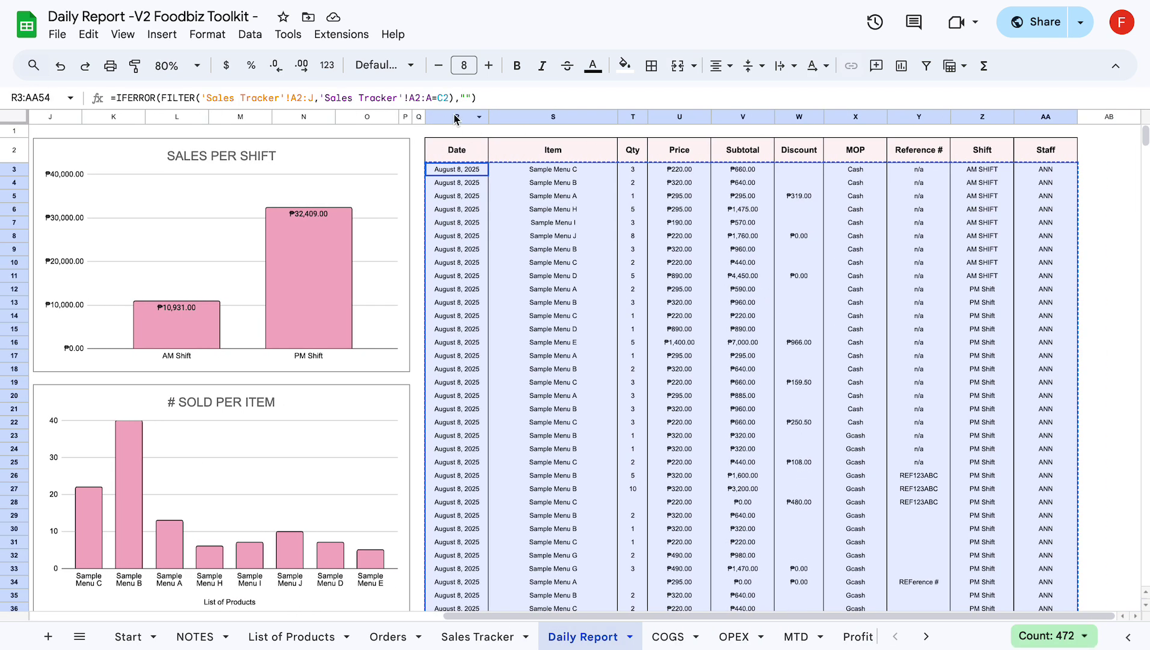
click(455, 116)
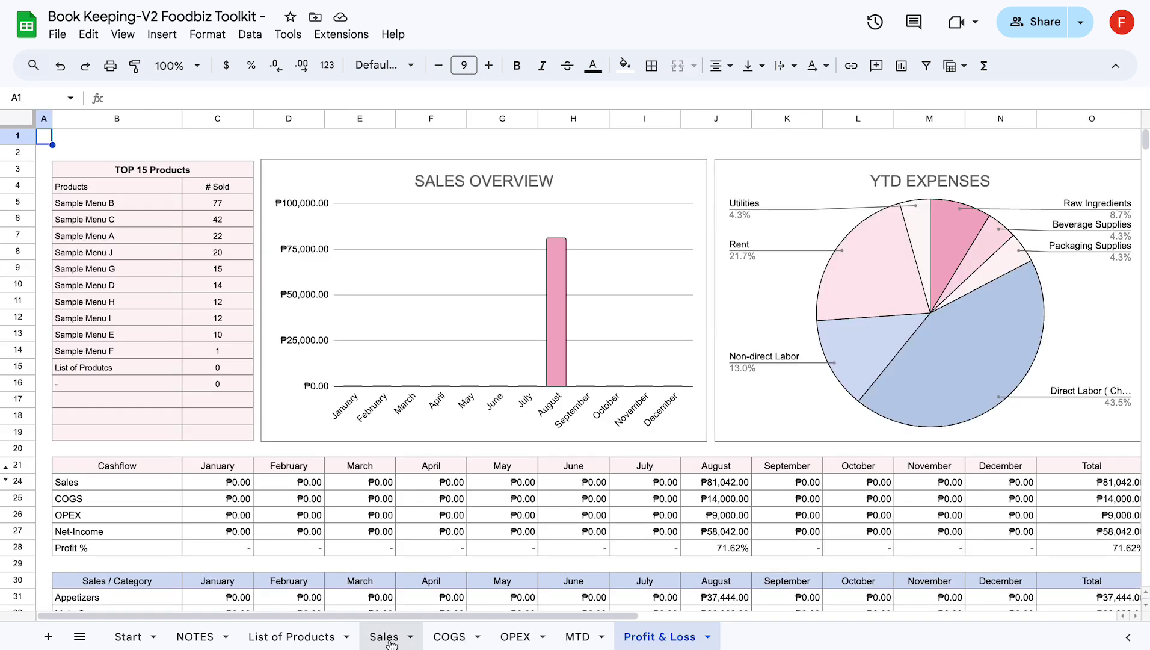
click(384, 638)
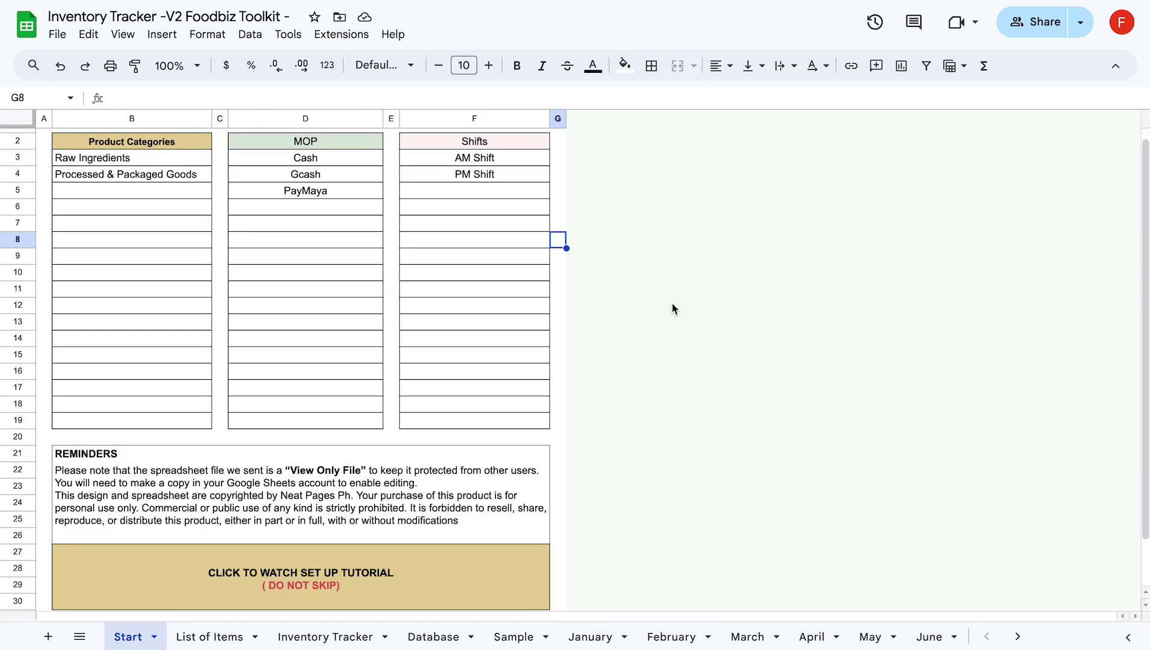
Examine the Product Categories, MOP and Shifts lists and the Reminders on the Inventory Tracker file's Start sheet
click(676, 372)
scroll(370, 457, down, 1)
scroll(370, 457, up, 1)
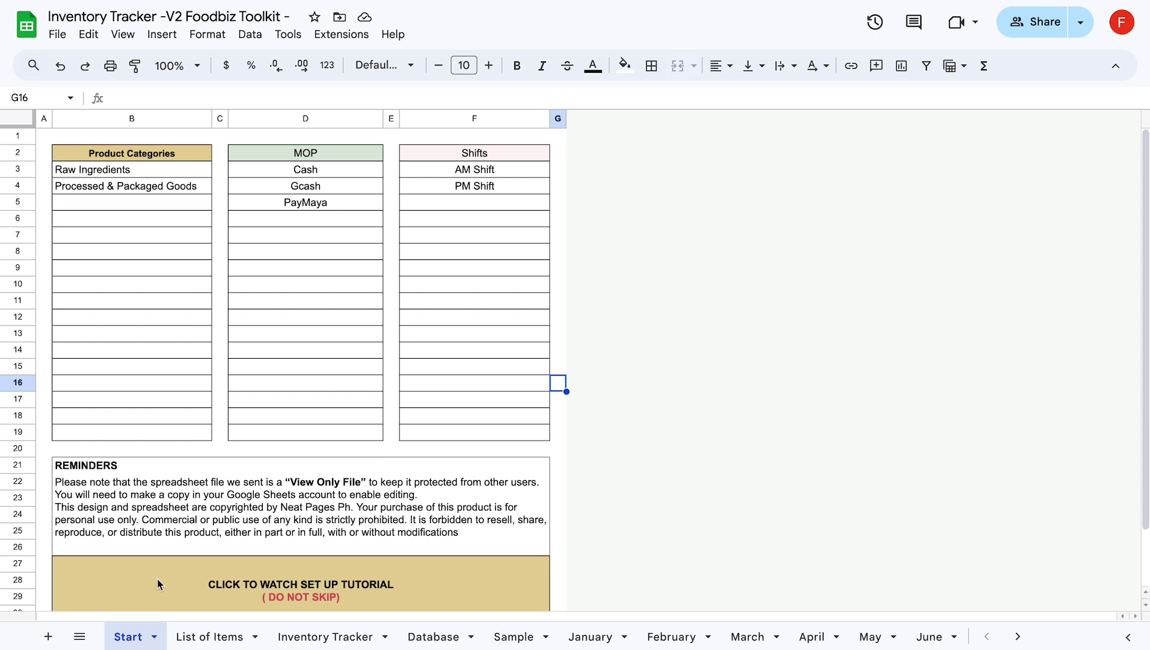
click(209, 636)
click(129, 638)
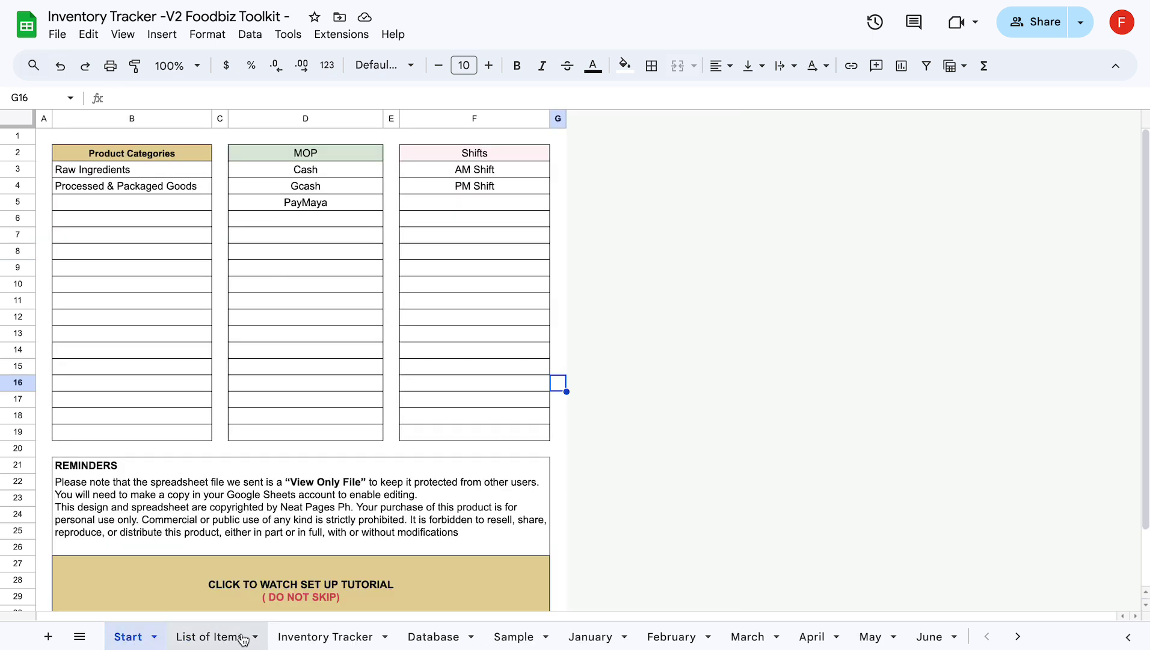
mouse_move(842, 648)
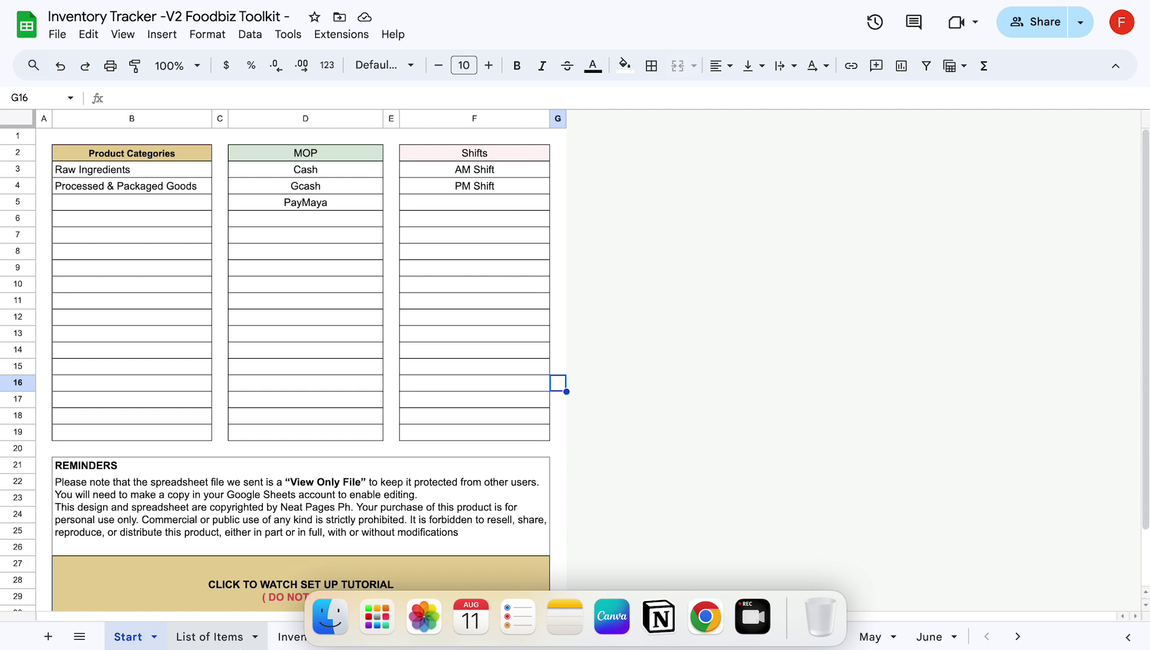
scroll(643, 274, down, 1)
scroll(644, 274, up, 1)
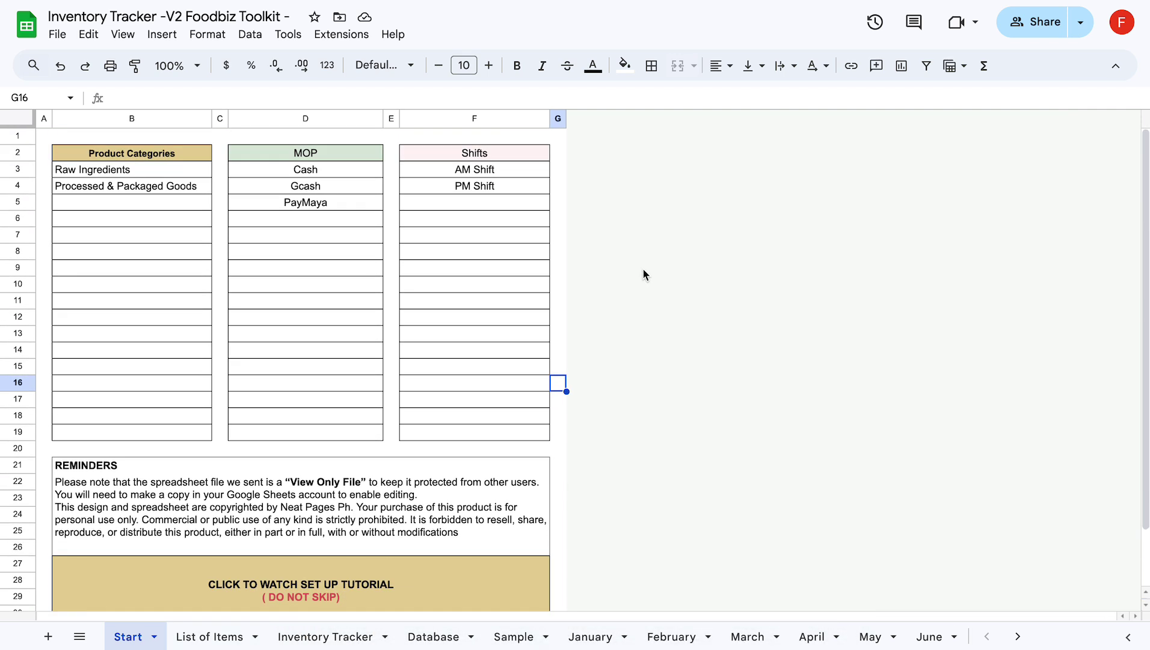
Review the entries in the Product Categories, MOP and Shifts columns of the Start sheet
click(115, 115)
click(113, 173)
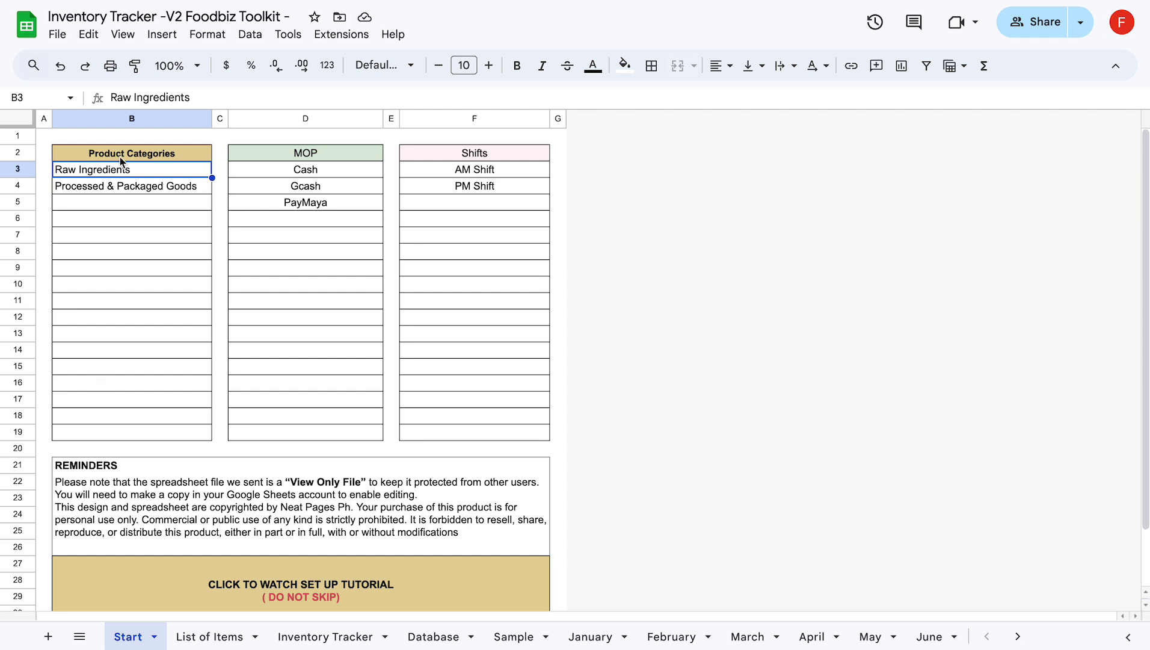
click(220, 367)
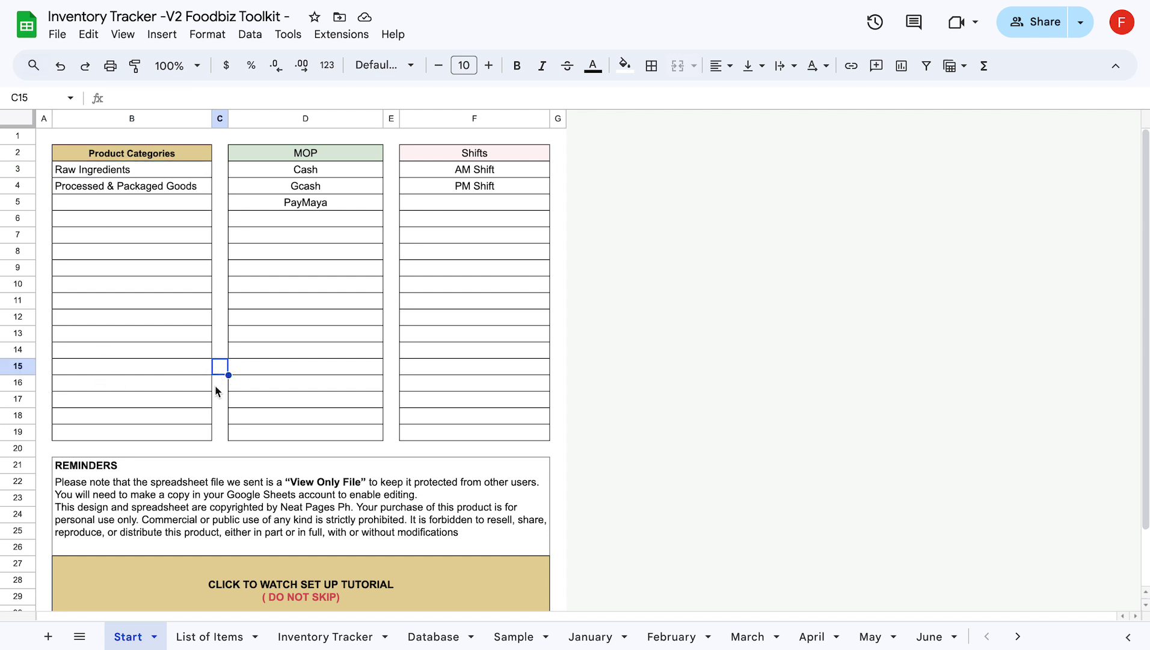
click(85, 174)
click(83, 189)
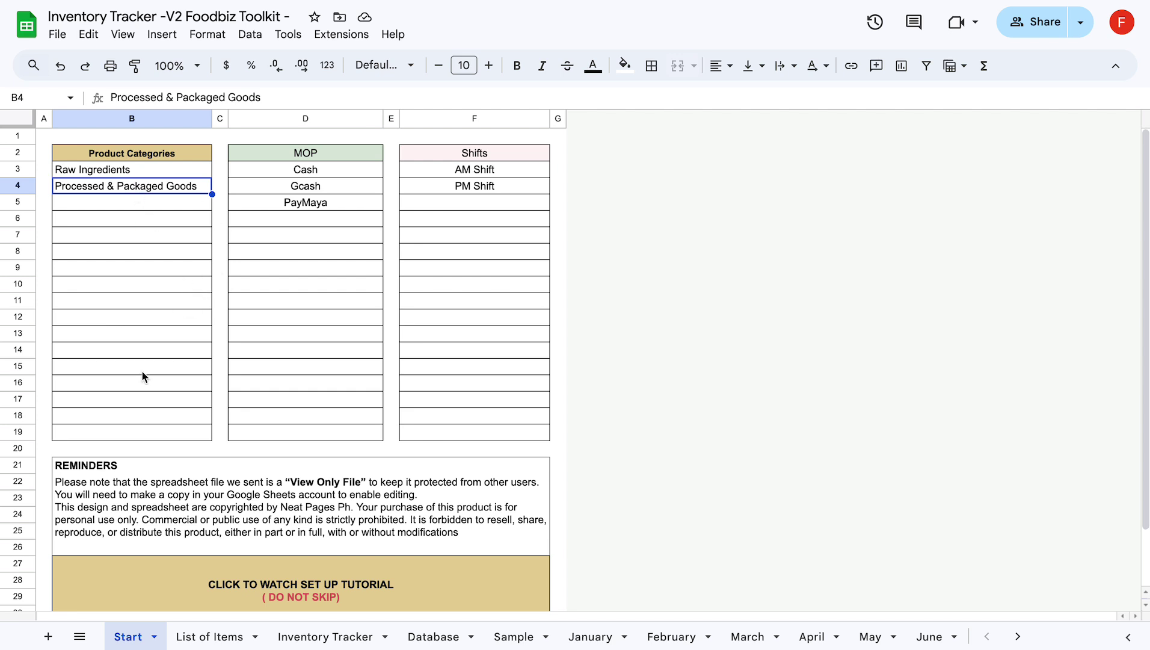
click(308, 118)
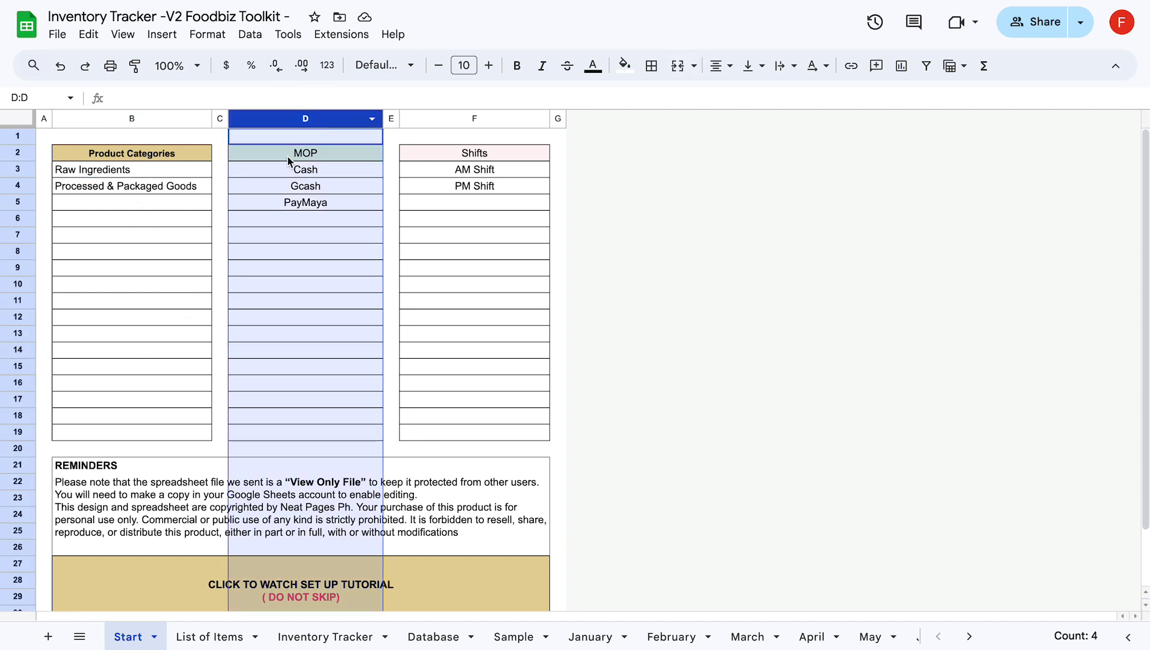
click(352, 158)
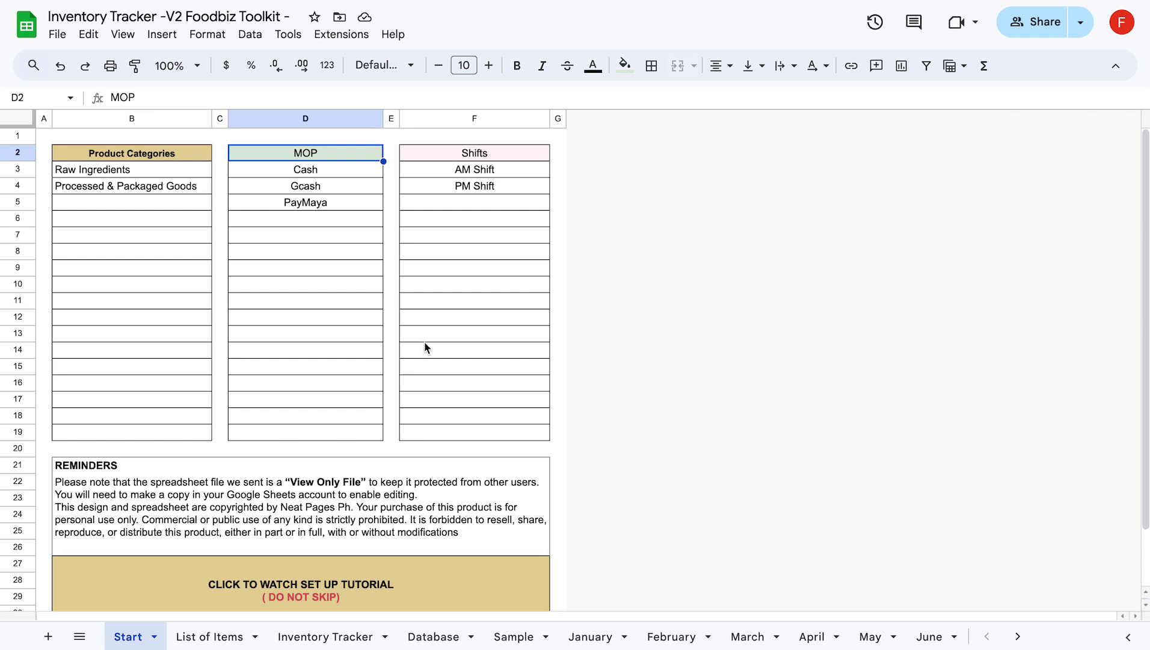
click(337, 172)
click(335, 188)
click(335, 205)
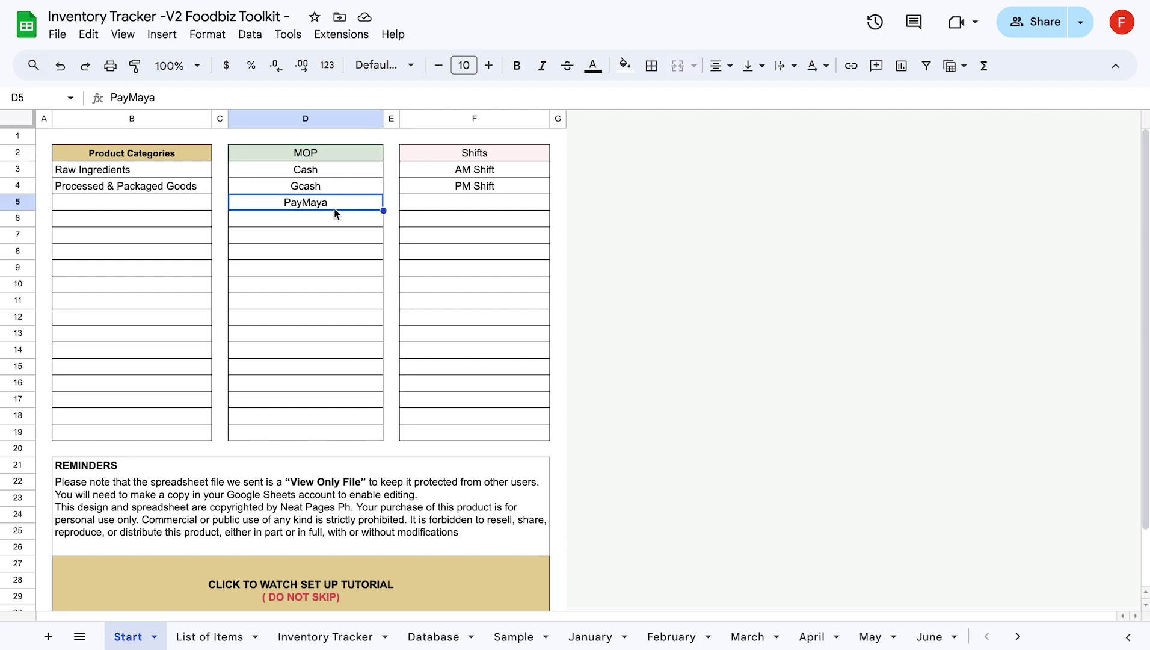
click(475, 118)
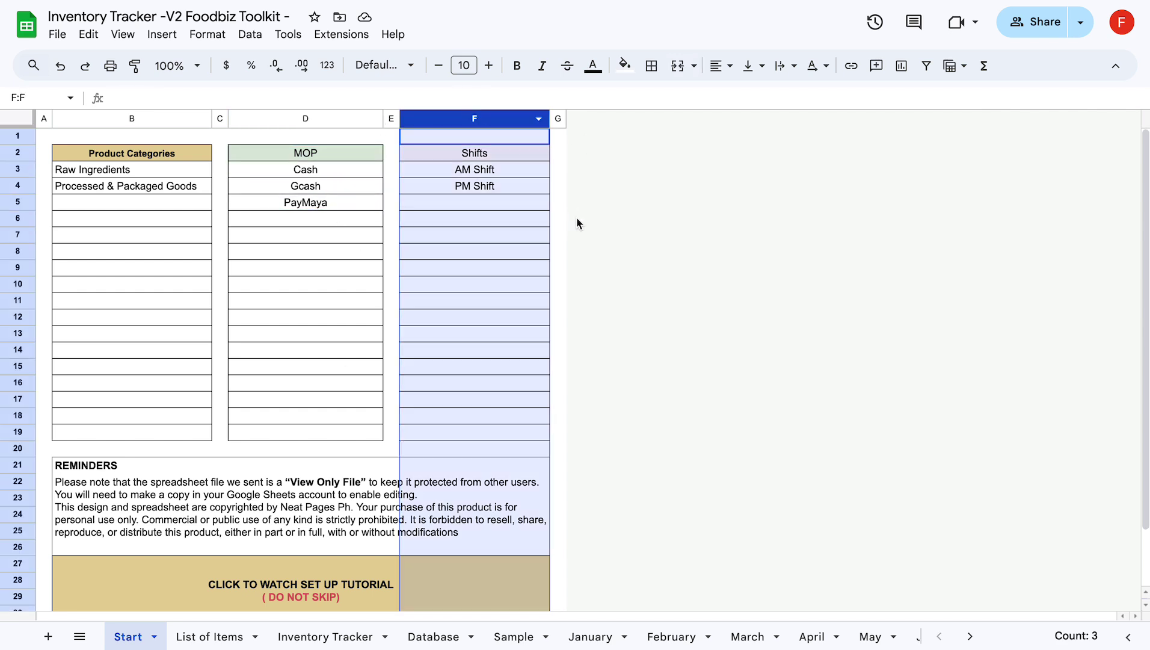
click(562, 224)
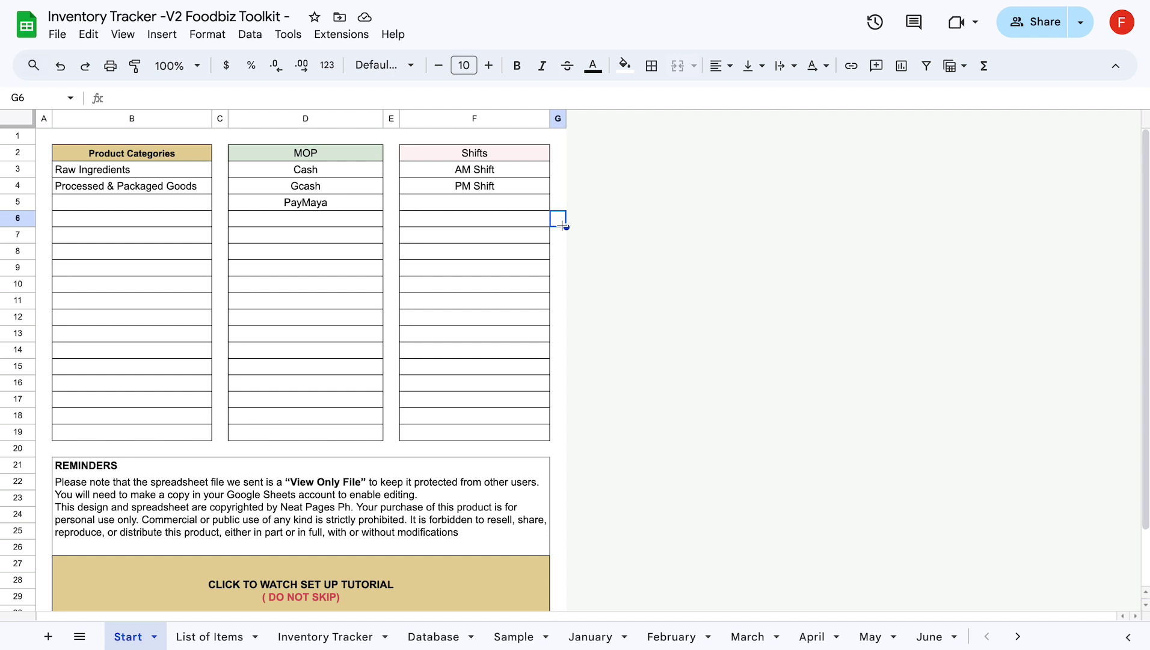
Show the set-up tutorial link below the Reminders on the Start sheet
scroll(446, 537, down, 2)
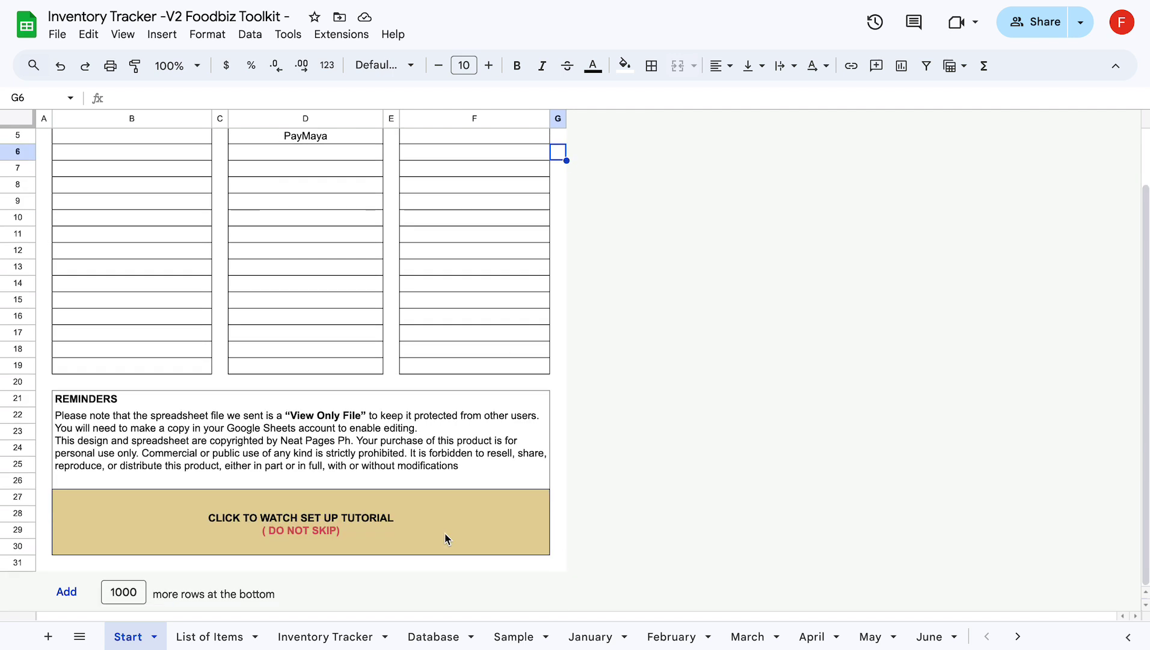
click(373, 529)
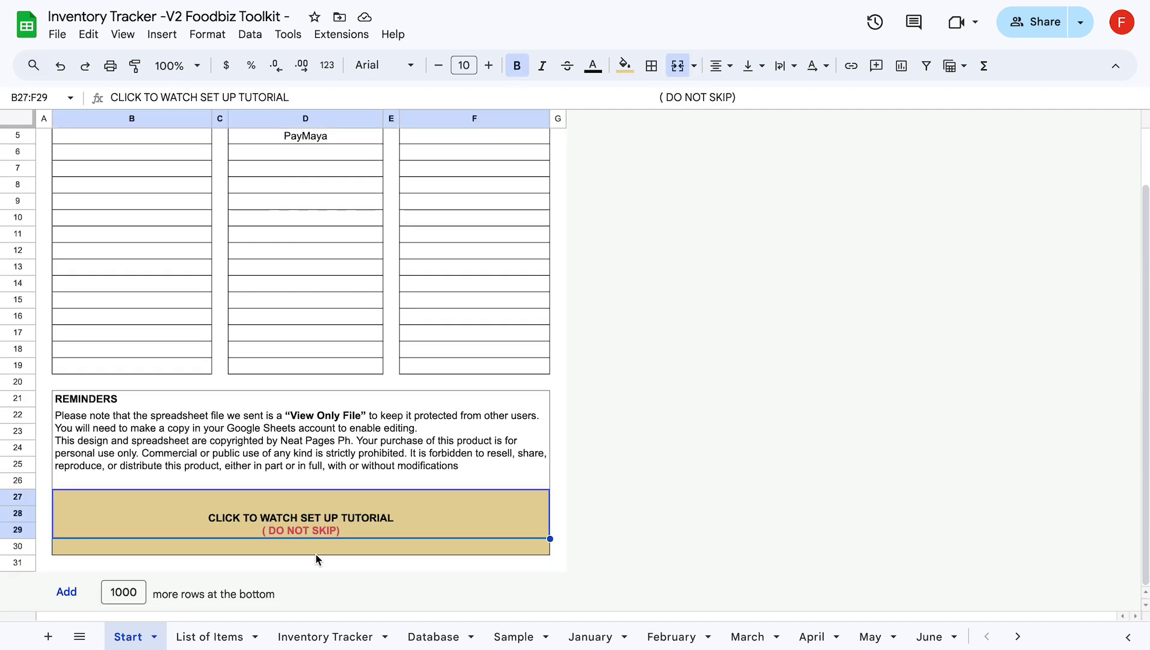
click(560, 568)
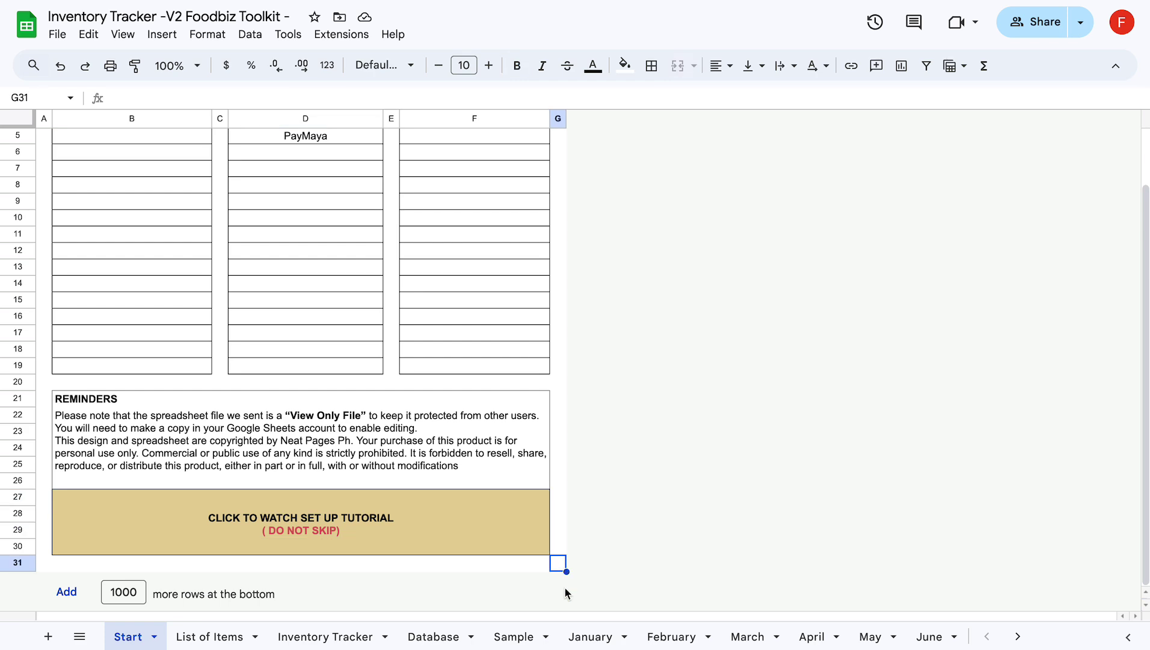
scroll(565, 594, up, 1)
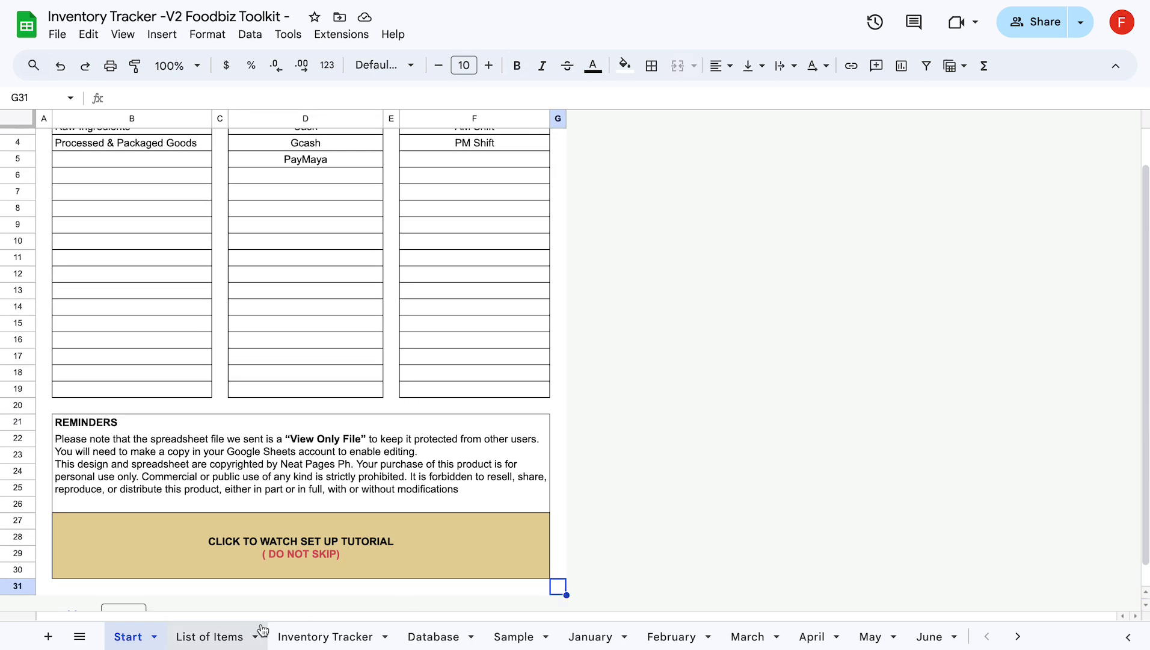
Examine the Items, Category, Unit and Min columns on the List of Items sheet
click(220, 635)
scroll(854, 436, down, 1)
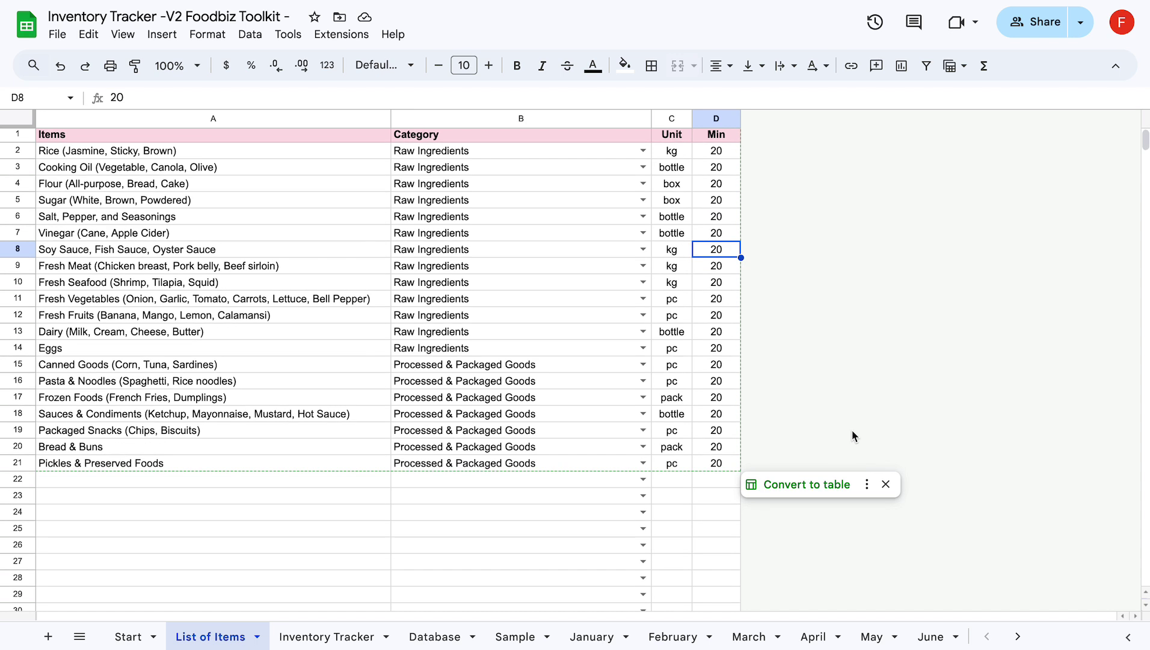
click(210, 117)
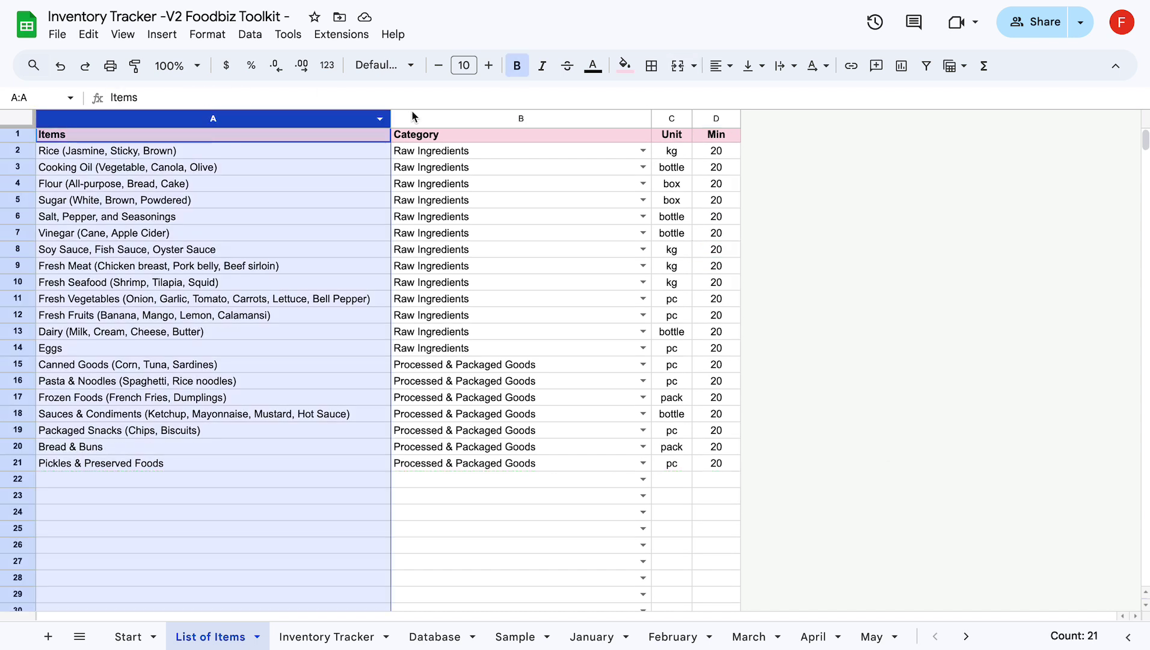
click(163, 157)
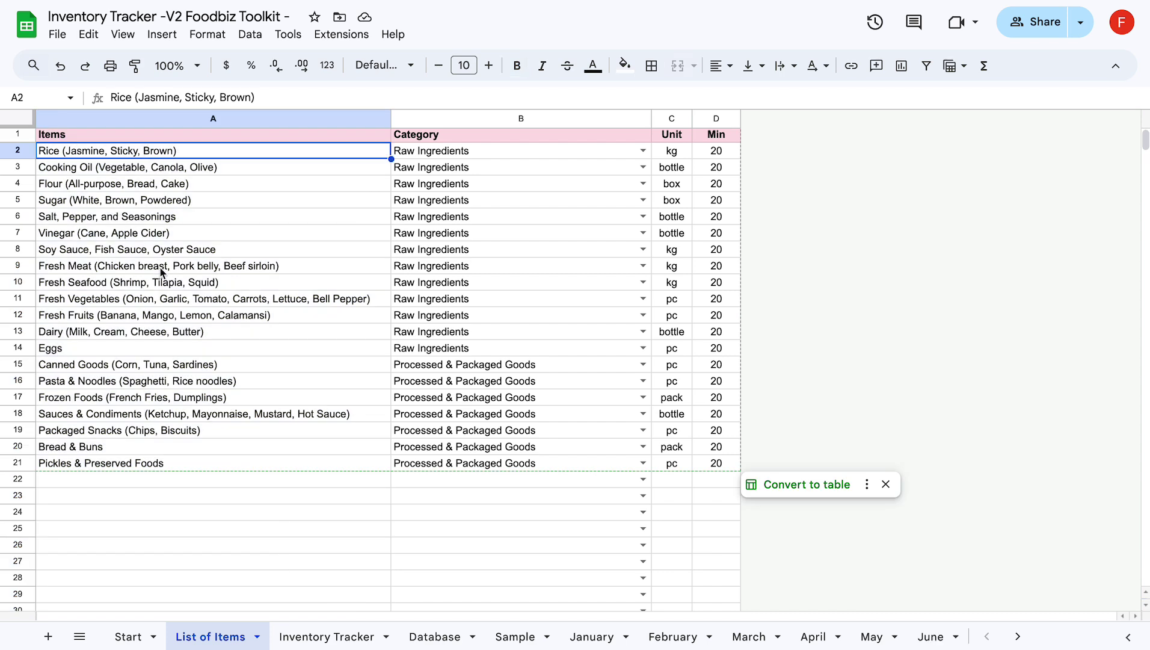
click(498, 117)
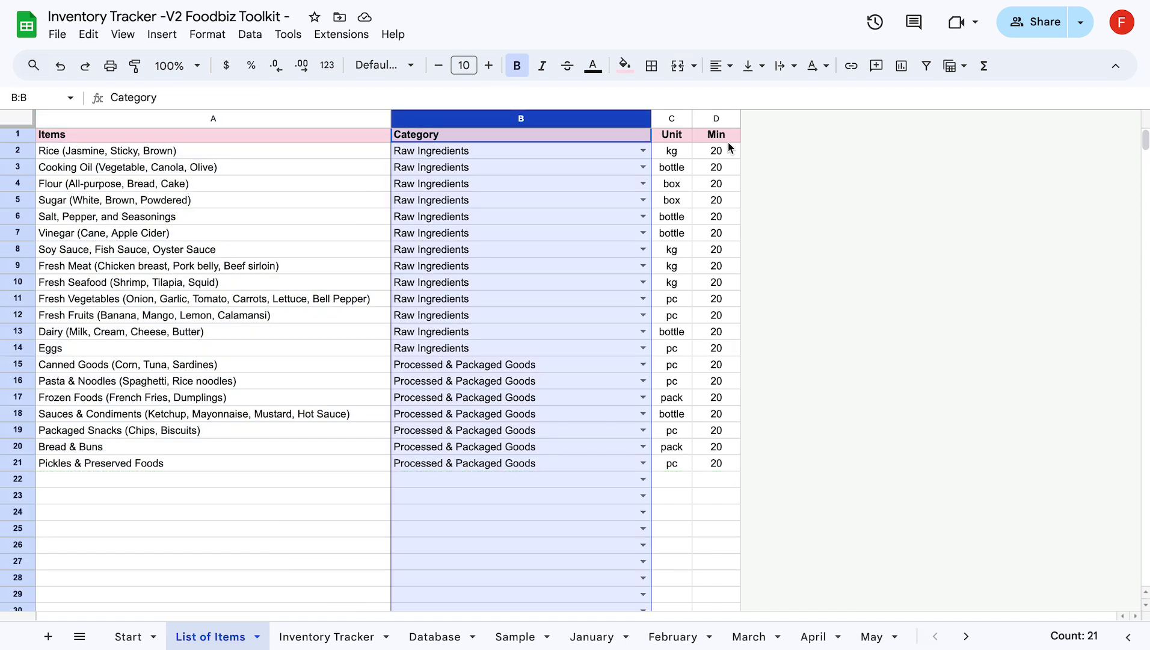
click(671, 116)
click(721, 122)
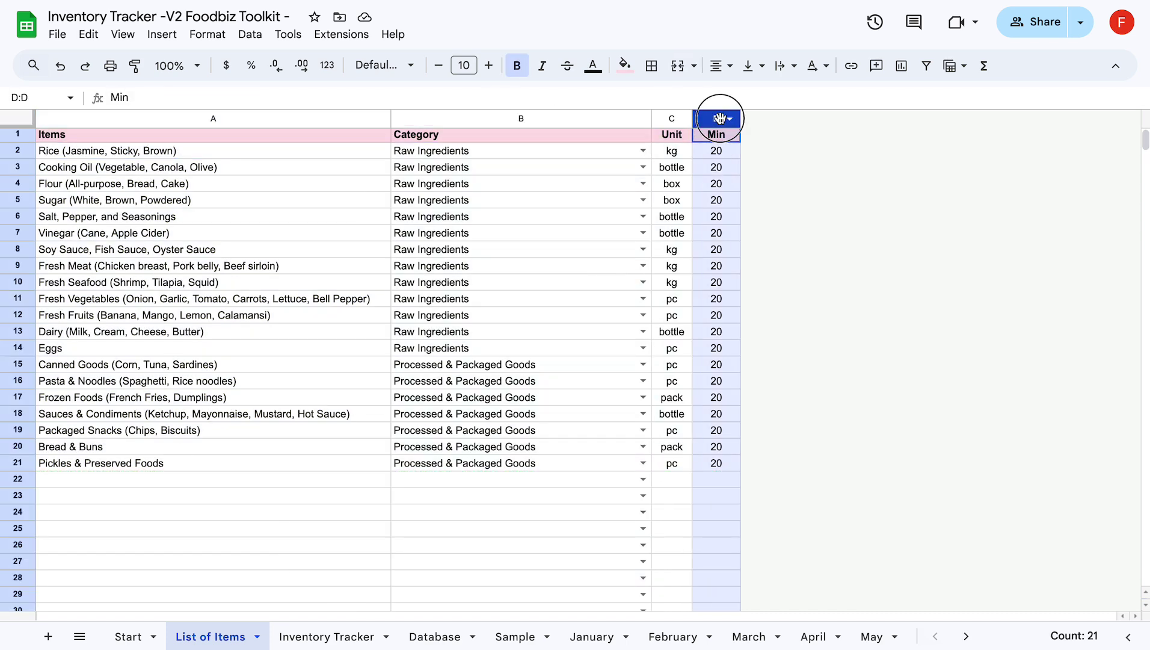
click(717, 157)
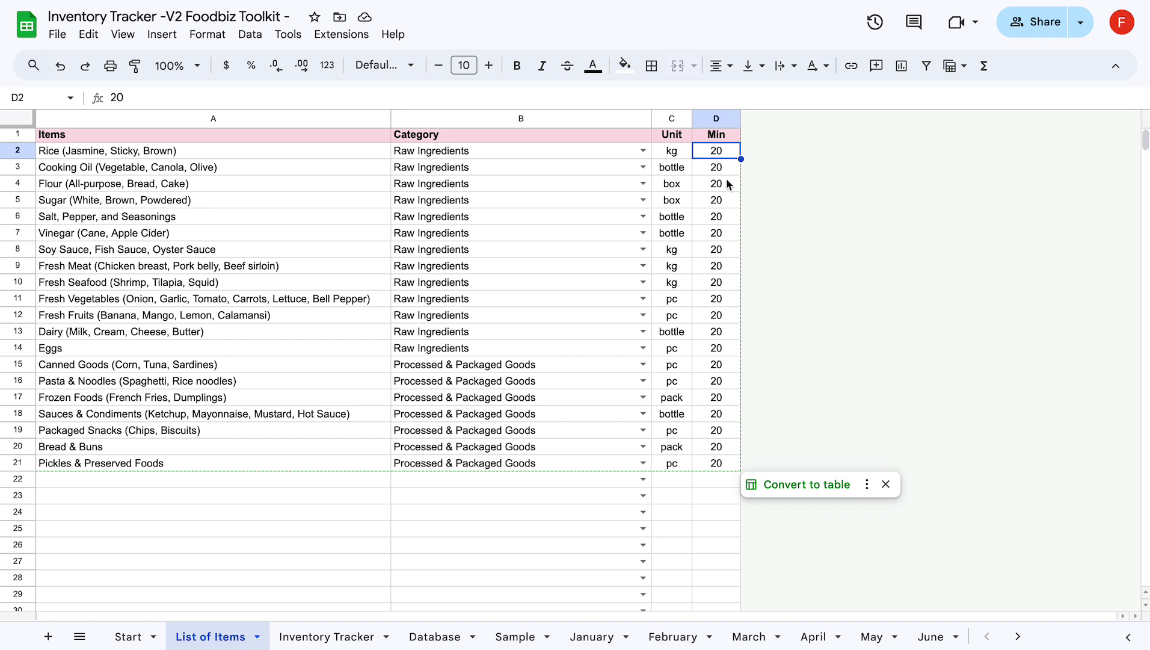
click(725, 171)
click(724, 188)
click(723, 197)
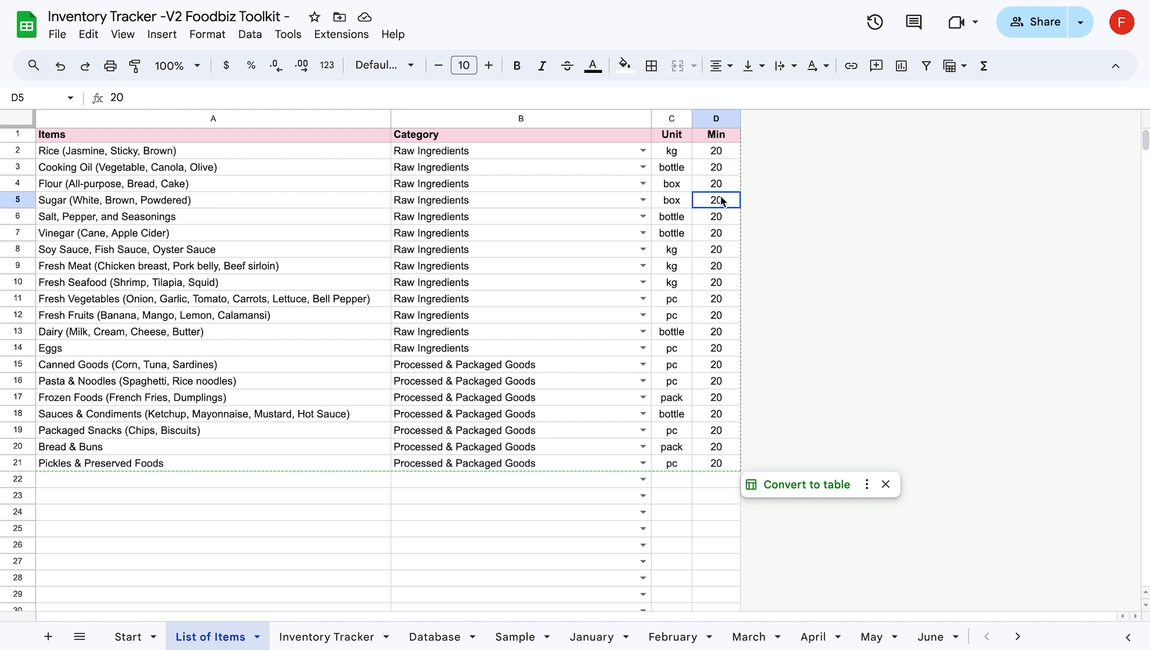
click(708, 118)
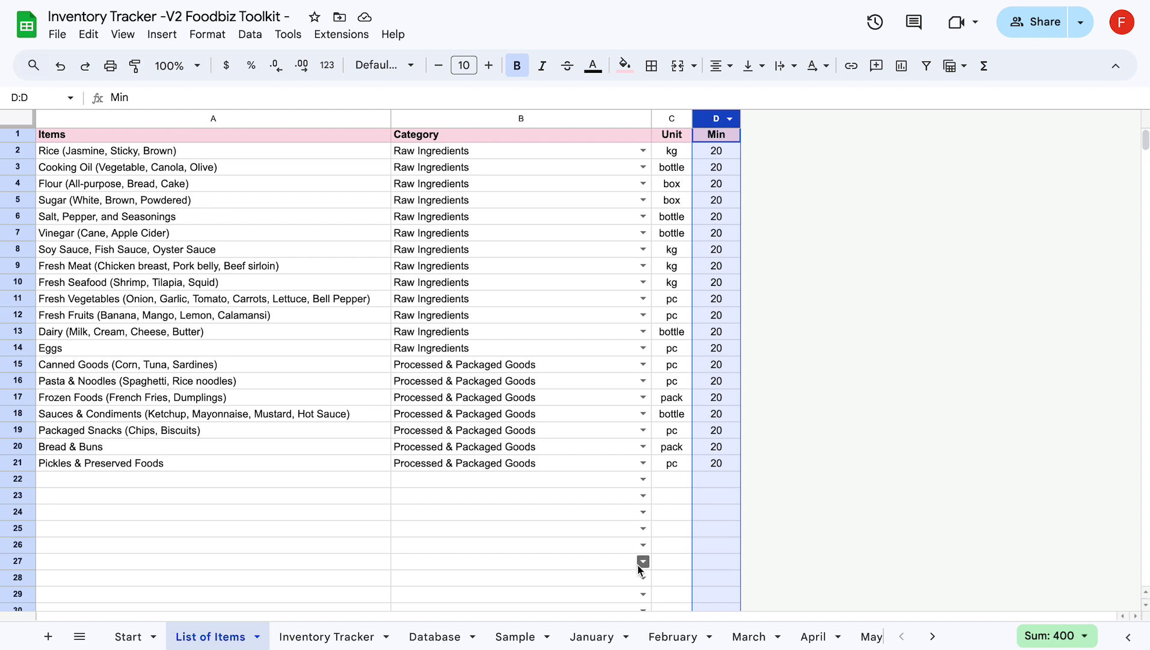
View the August stock levels and statuses on the Sample sheet and return to the List of Items sheet
click(514, 636)
scroll(770, 372, right, 2)
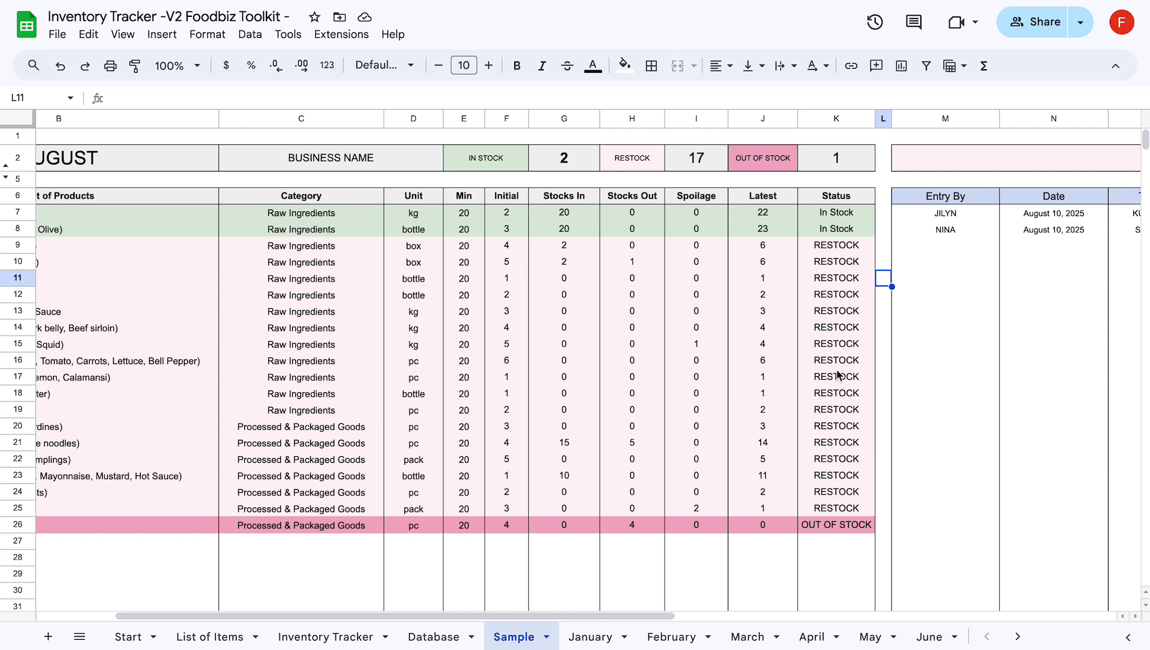
scroll(682, 495, left, 2)
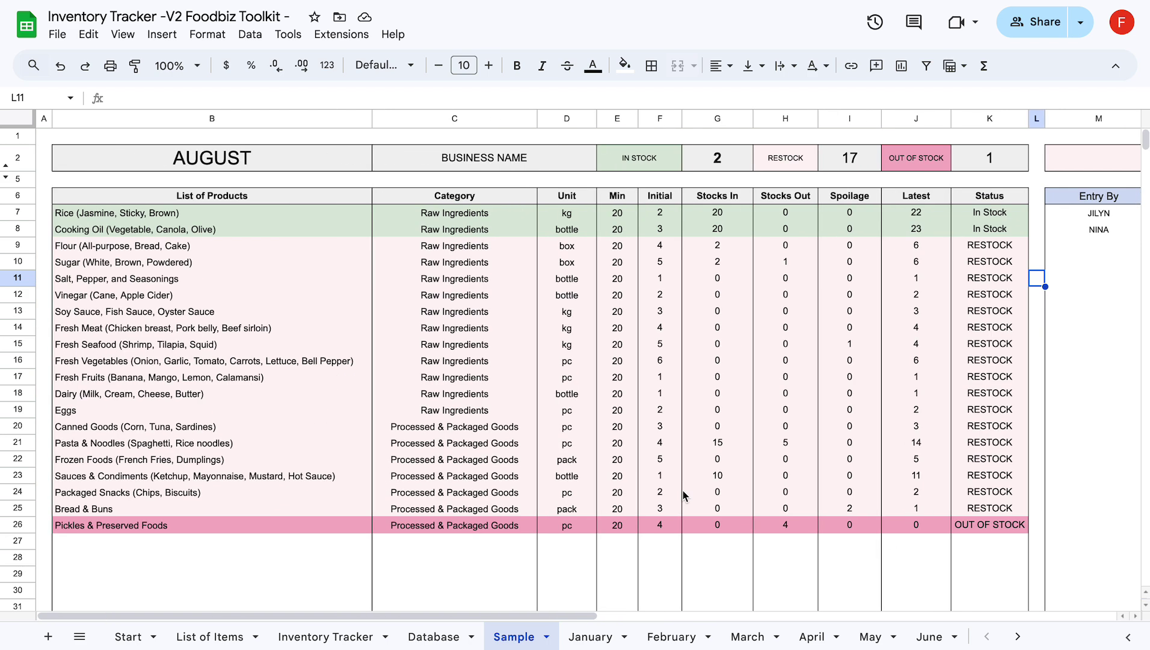
click(194, 639)
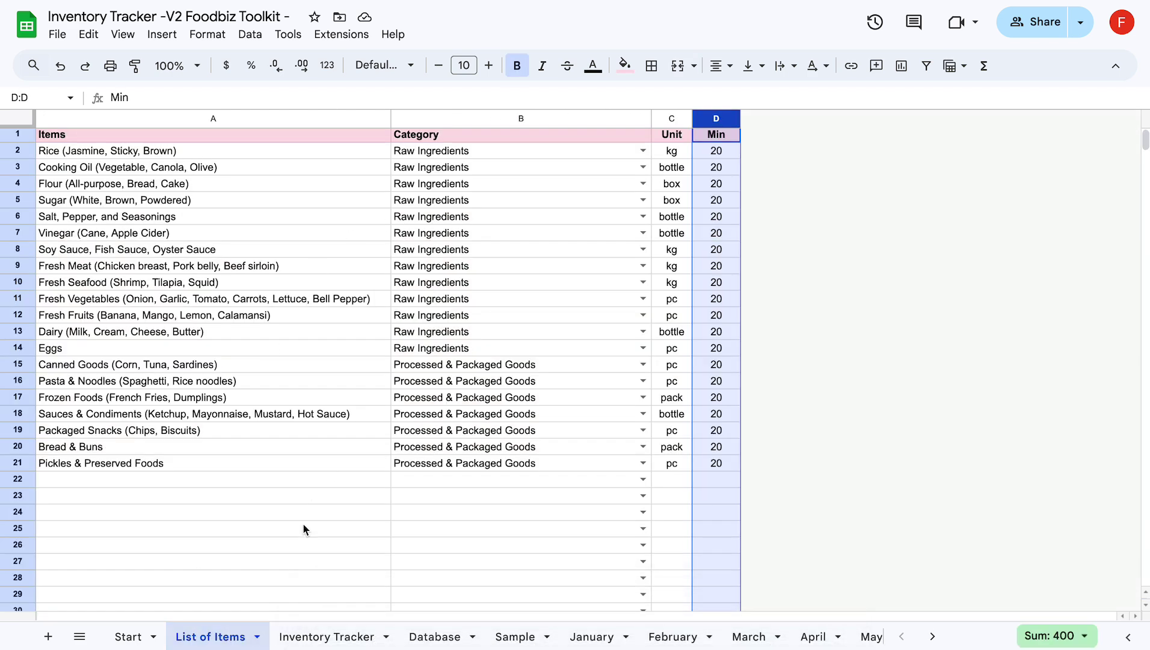
Open the Inventory Tracker sheet and set its zoom to 80%
click(351, 638)
scroll(380, 344, right, 5)
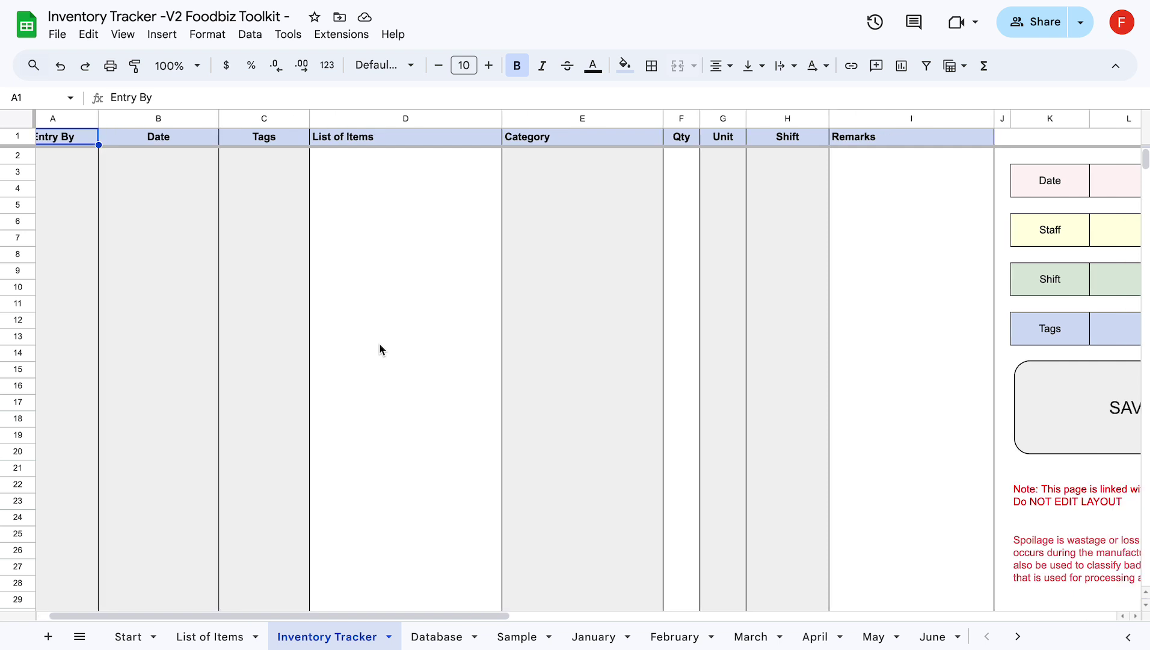
scroll(380, 344, left, 5)
click(168, 63)
text(80)
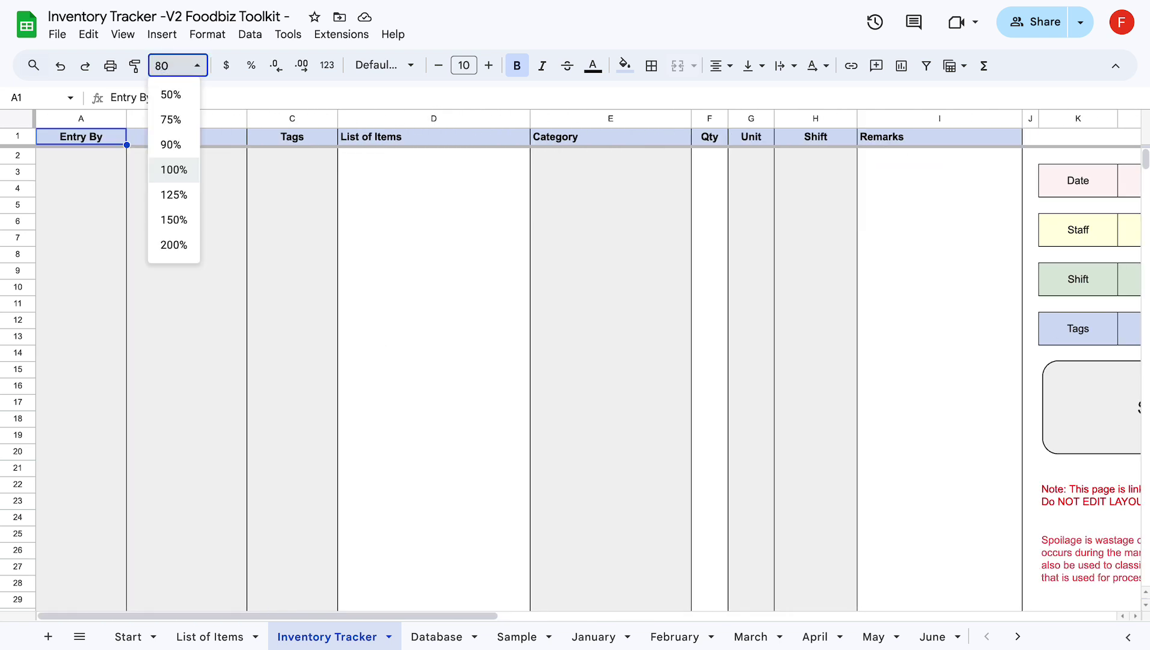
key(Return)
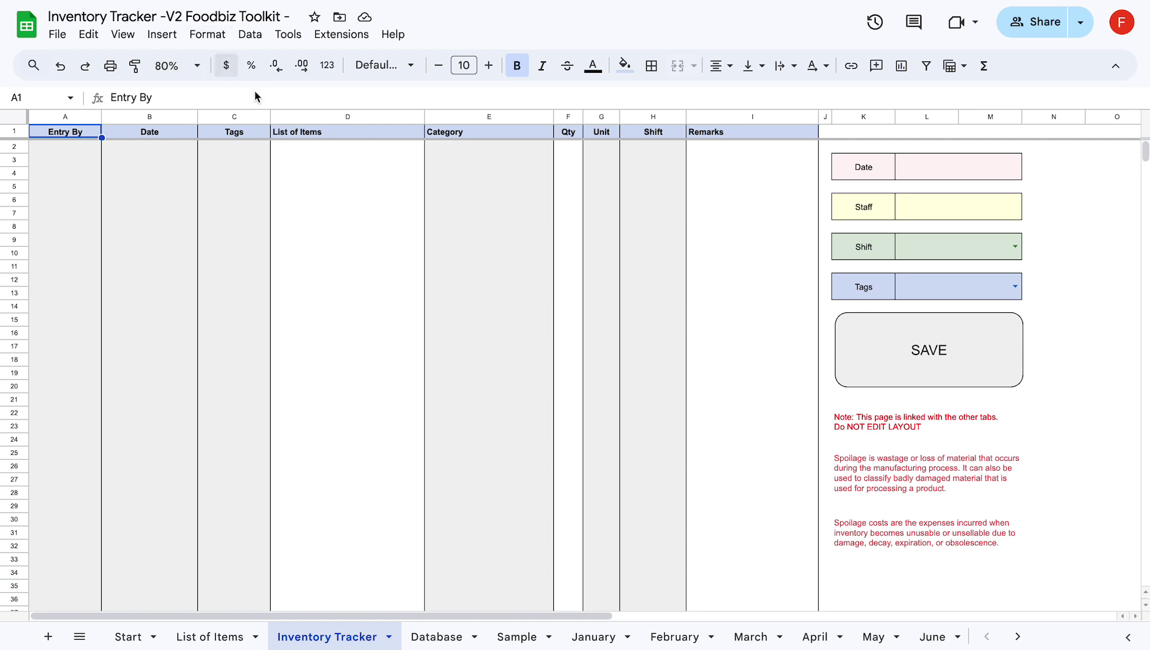
Set the inventory entry's Date to August 11, 2025 and enter the staff member's name in the Staff field
click(309, 150)
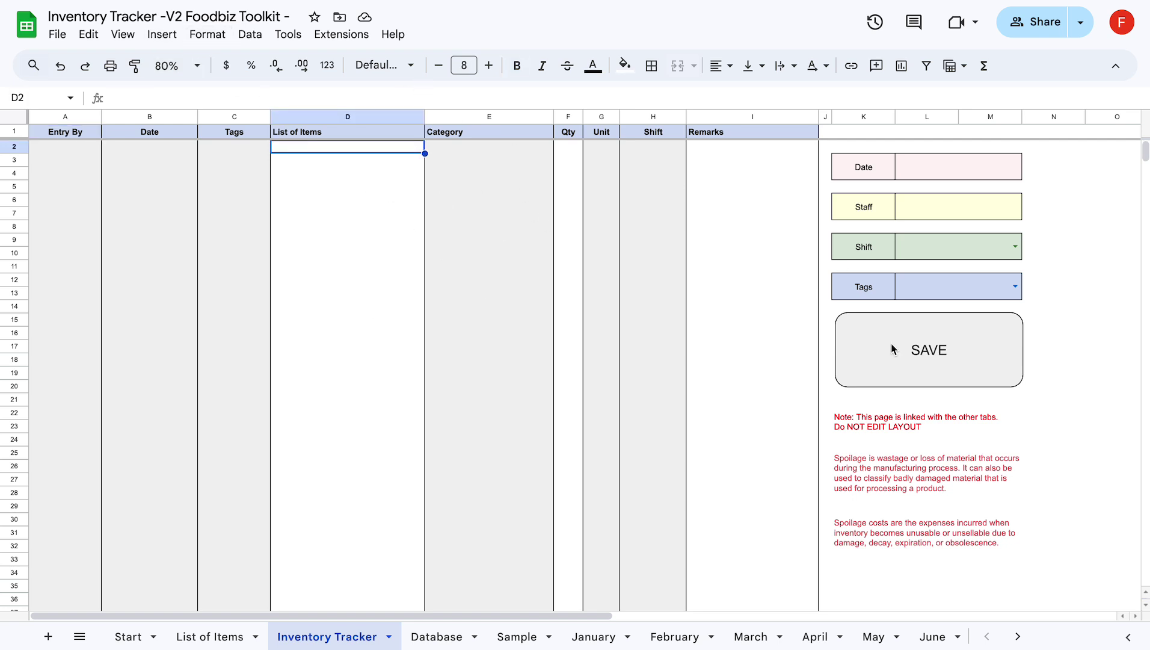
click(961, 169)
double_click(960, 169)
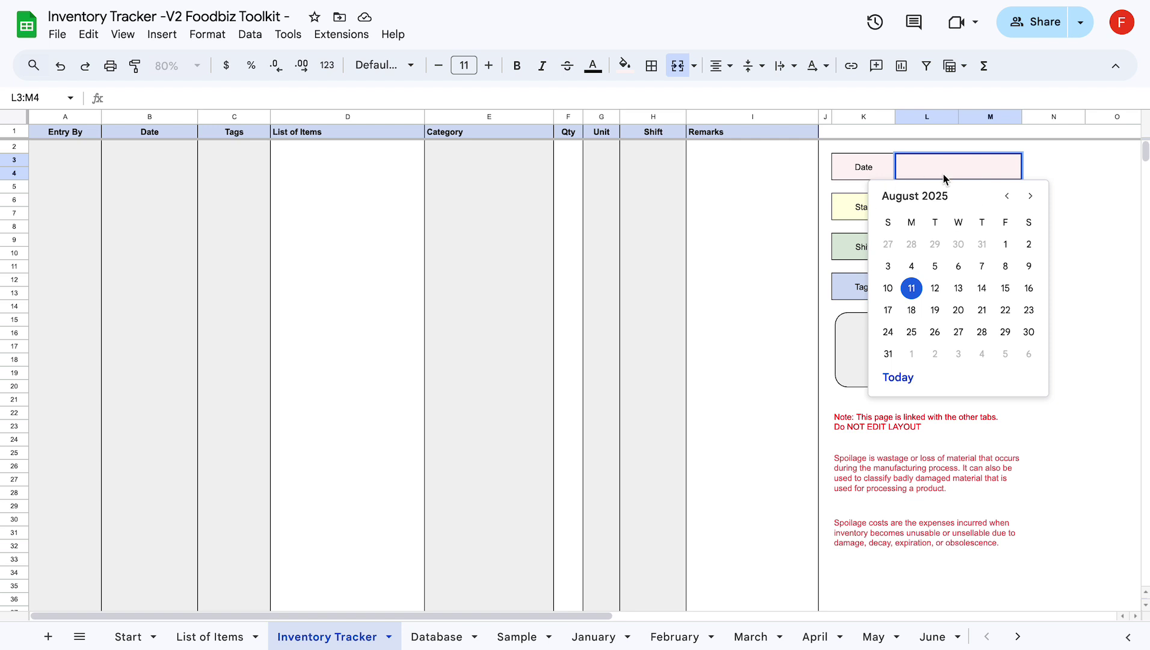
click(912, 289)
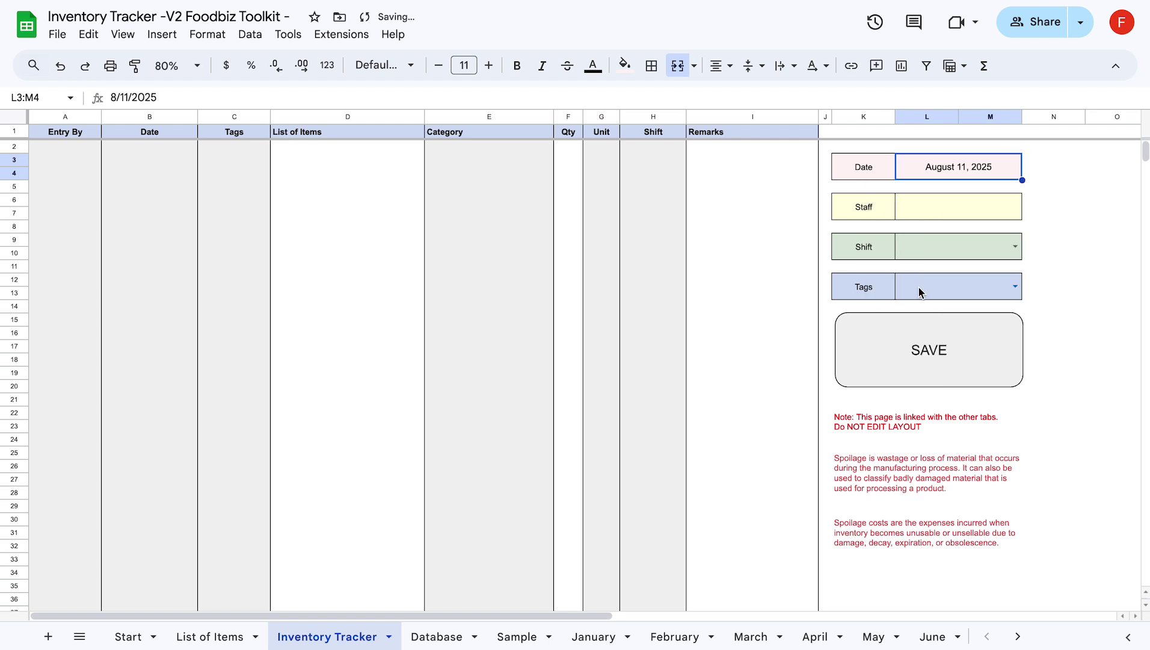
double_click(965, 198)
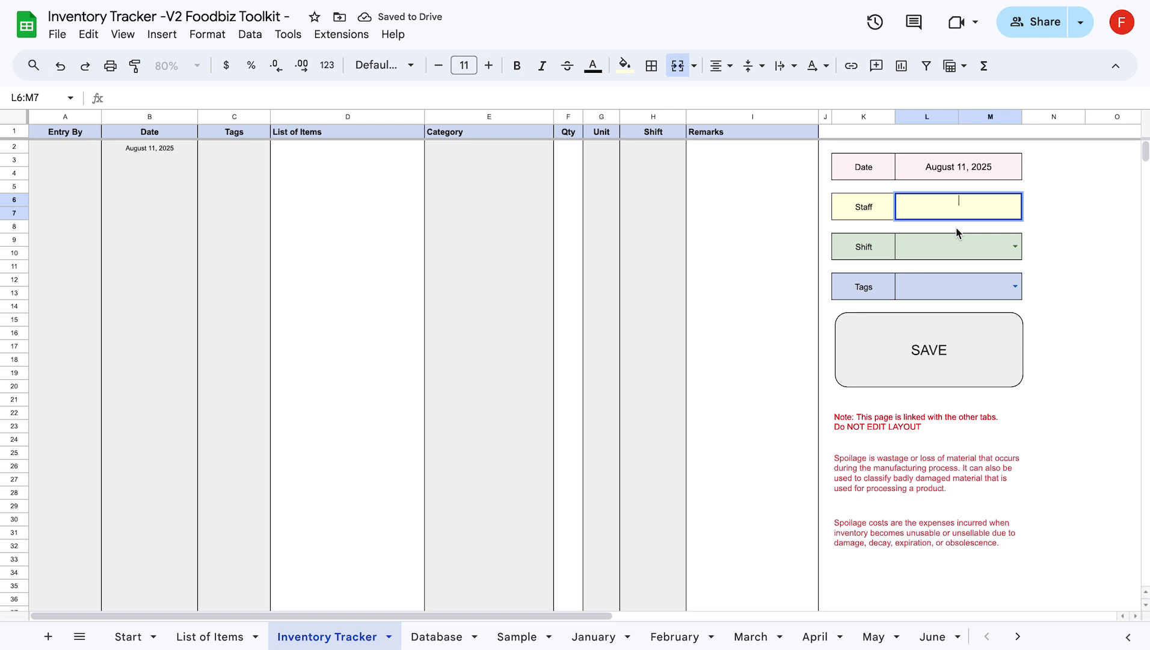
text(ANN)
Set the inventory entry's Shift to AM Shift and its Tags to STOCKS IN
click(953, 257)
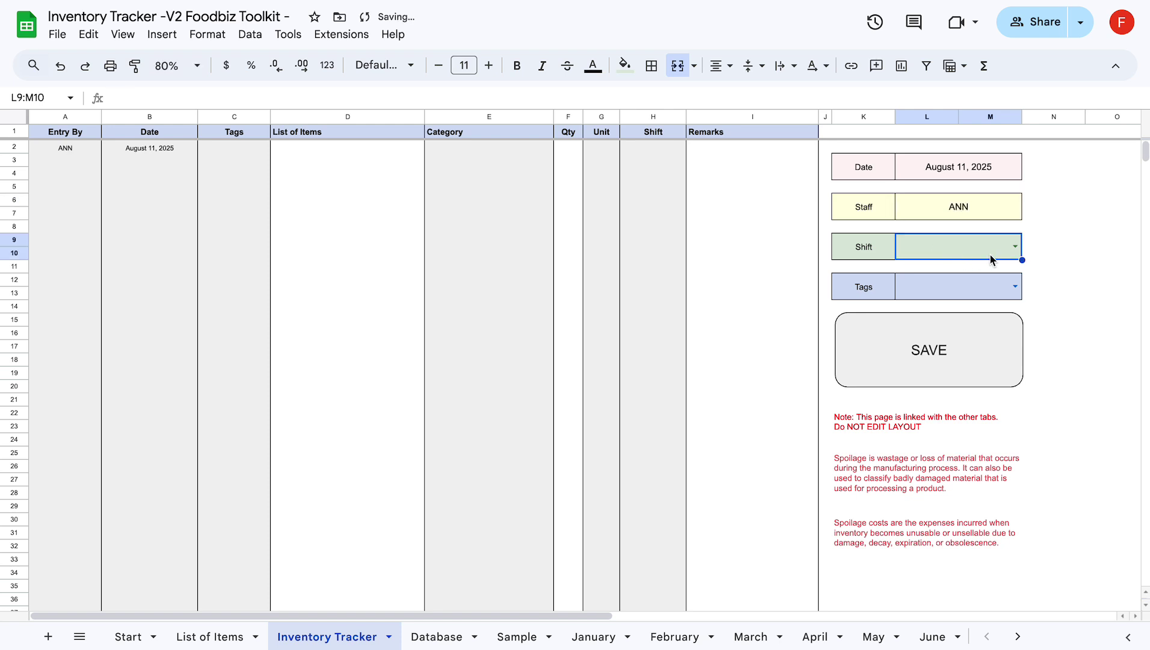
click(1022, 250)
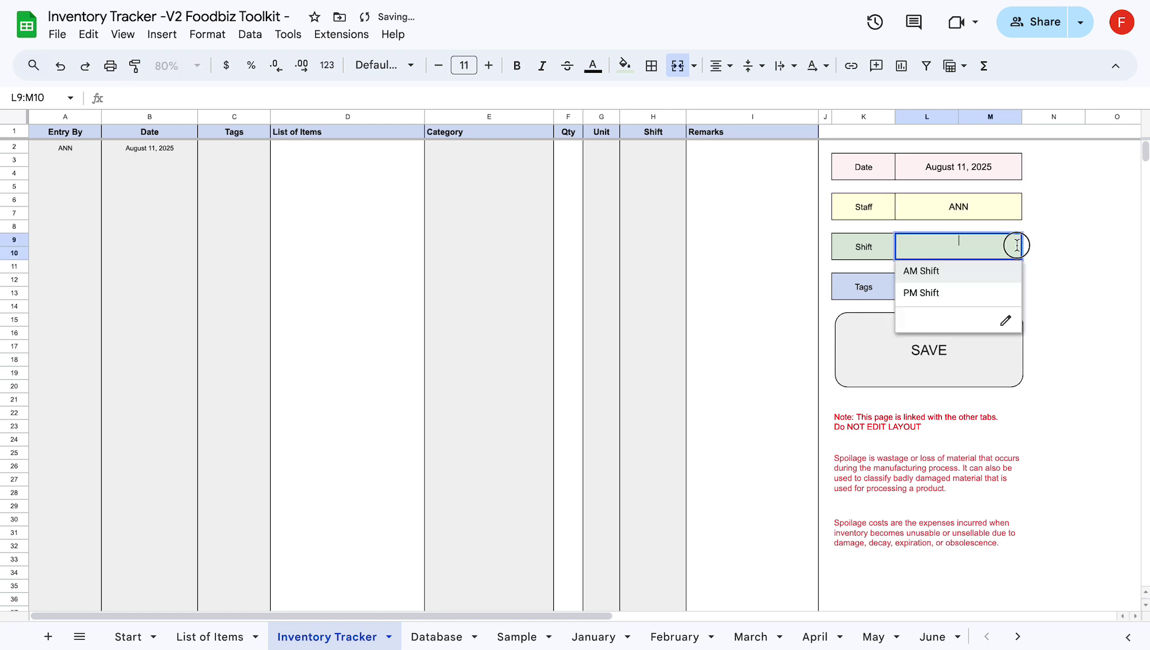
click(993, 268)
click(973, 295)
click(1010, 287)
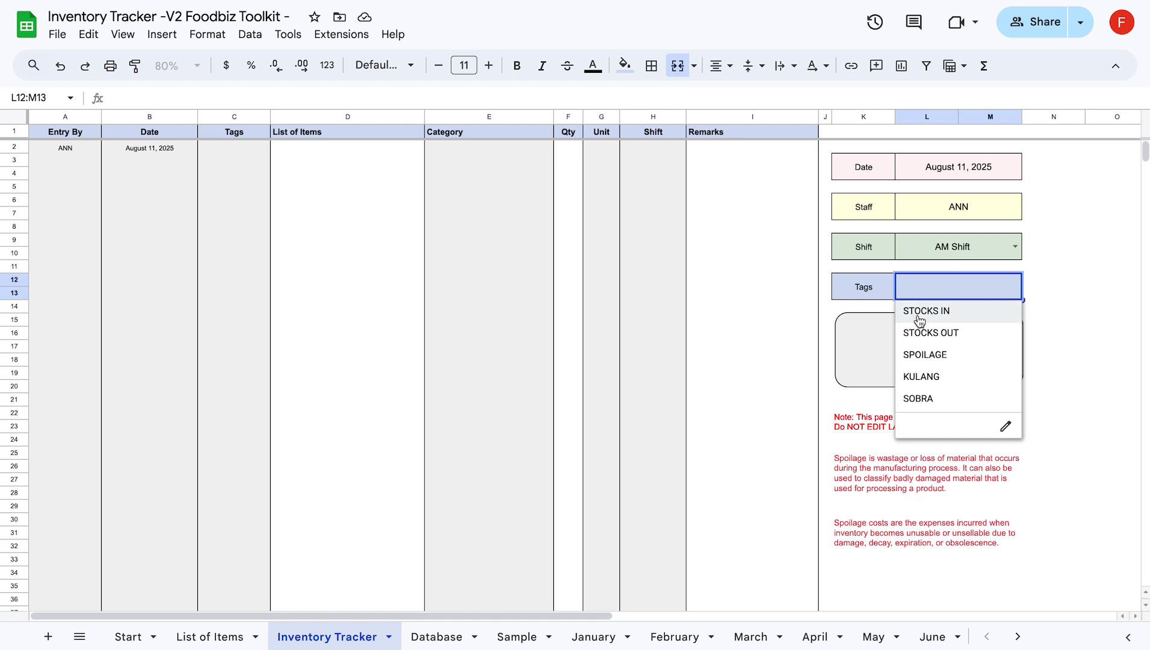
click(915, 312)
click(1016, 288)
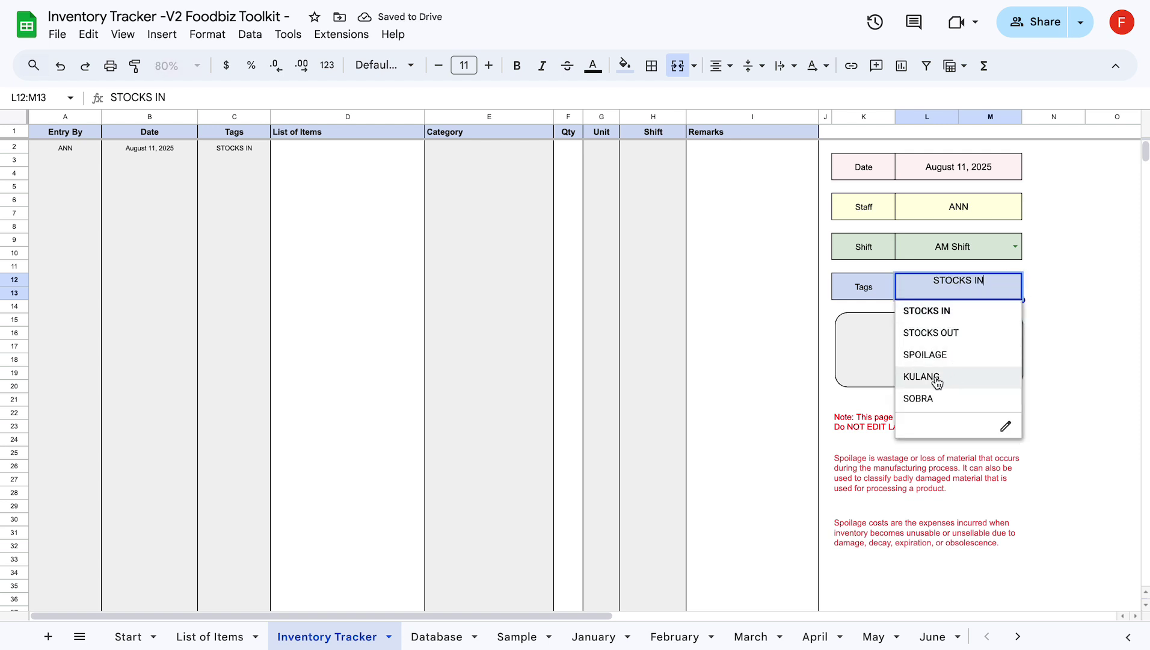
Add Rice (Jasmine, Sticky, Brown), Cooking Oil (Vegetable, Canola, Olive) and Flour (All-purpose, Bread, Cake) to the first three List of Items rows
click(316, 150)
key(Return)
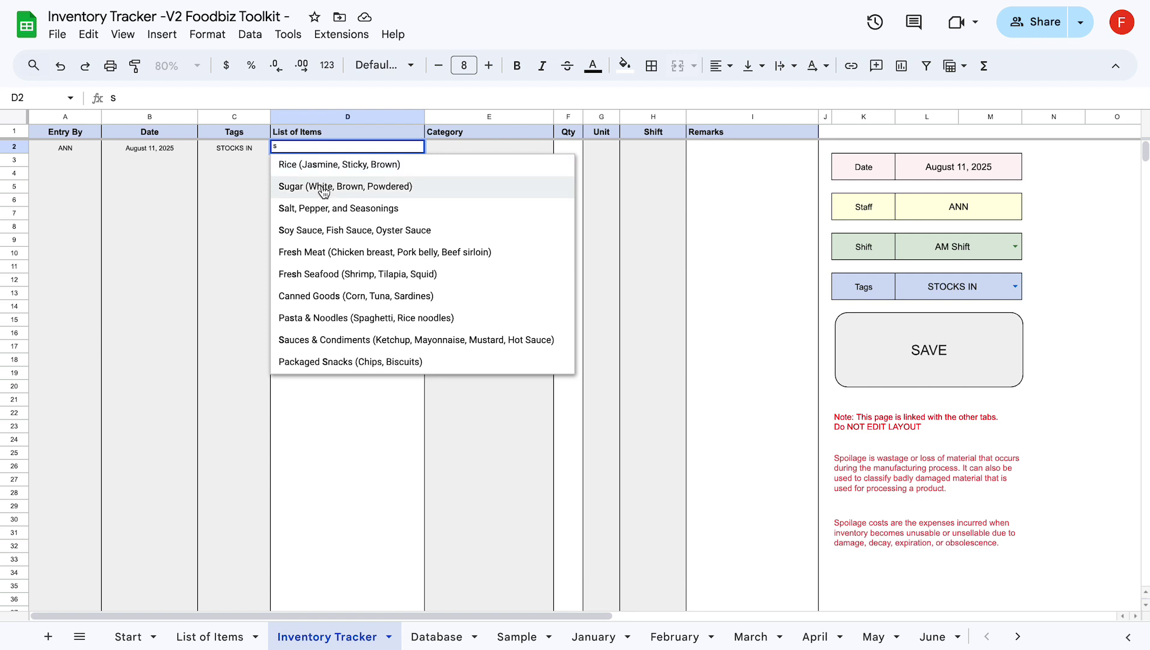
click(319, 164)
click(336, 165)
key(Return)
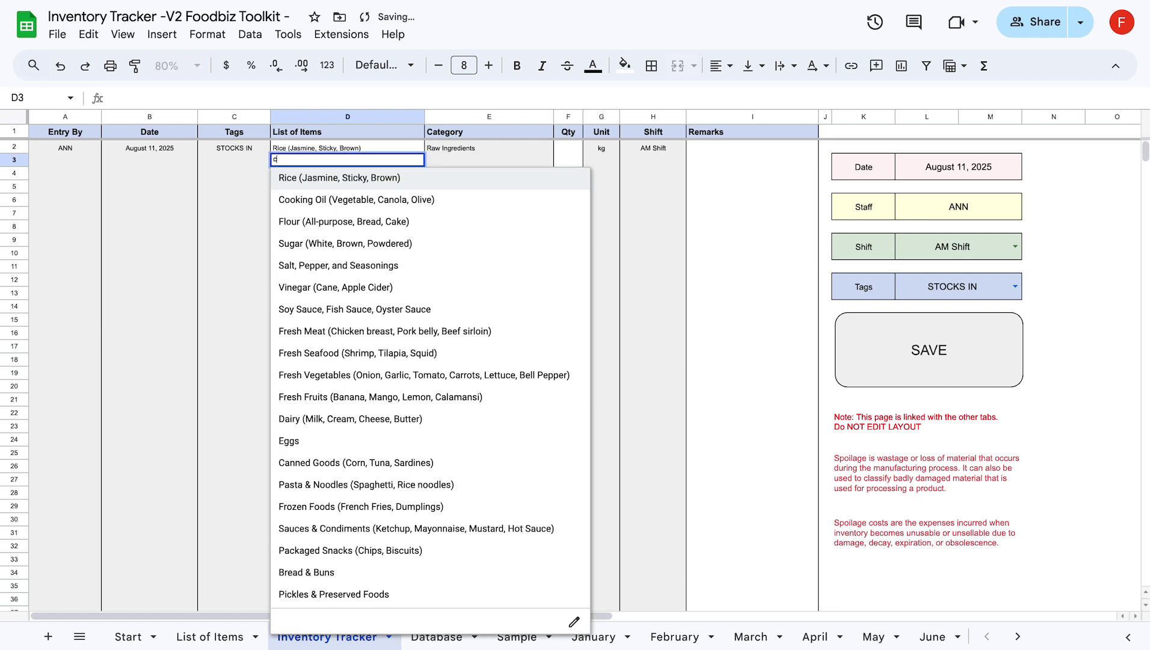
text(c)
click(320, 178)
click(321, 176)
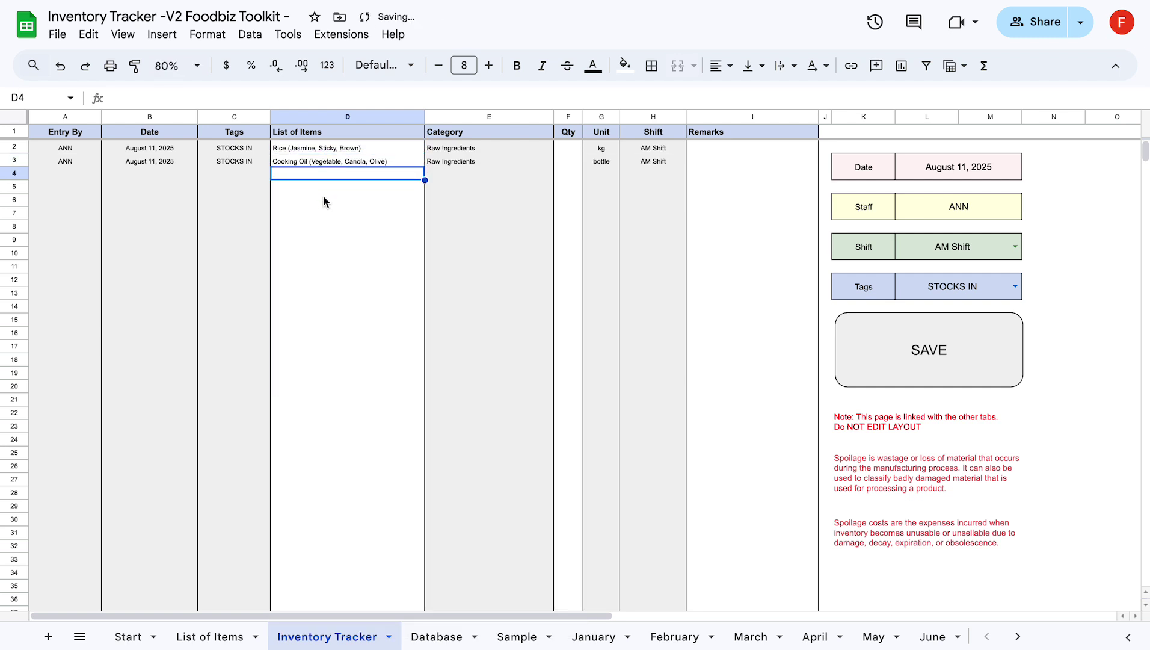
key(Return)
click(316, 191)
Set the Qty to 10 for each of the Rice, Cooking Oil and Flour rows
click(565, 147)
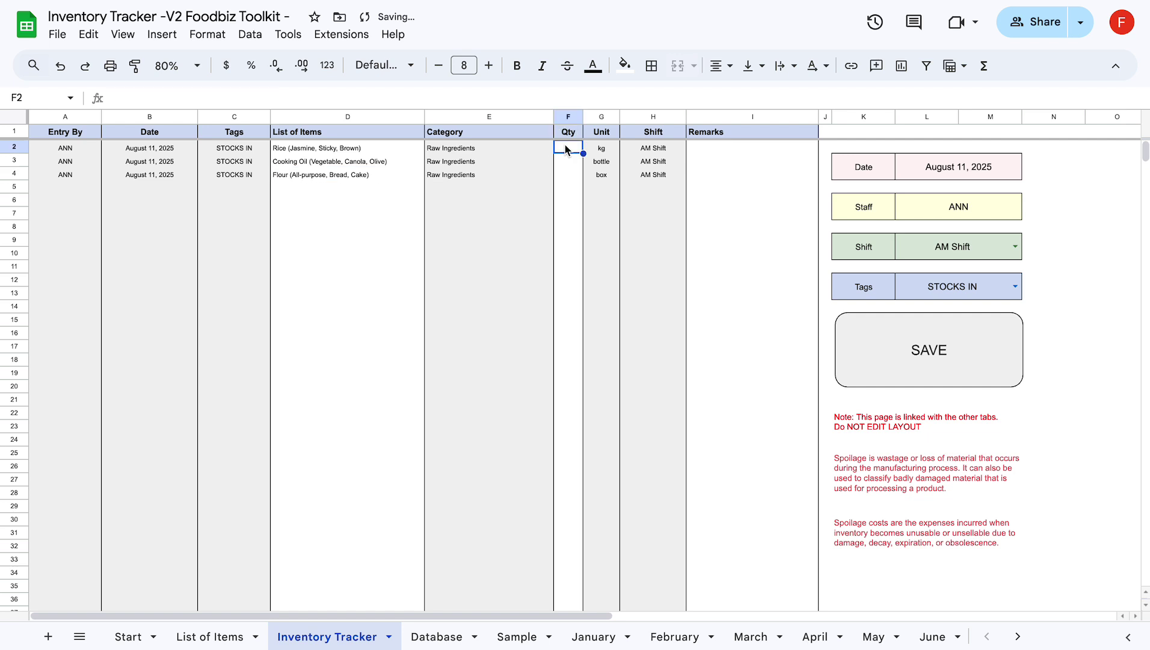
text(10)
key(Return)
text(19)
key(Return)
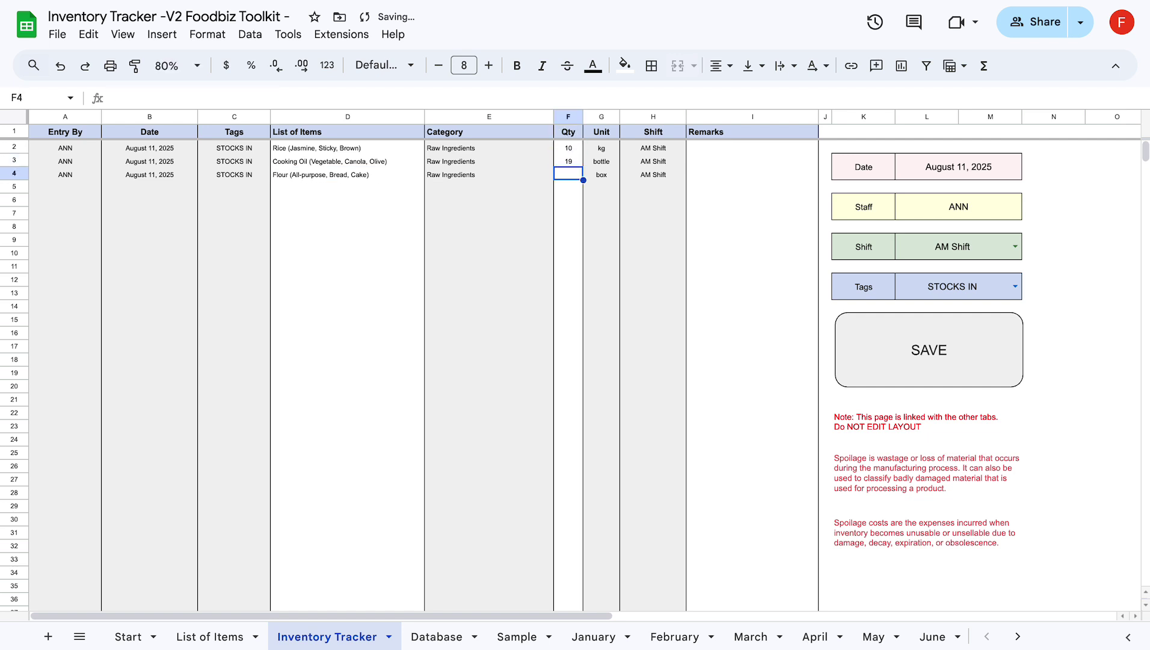
click(568, 161)
text(10)
key(Return)
text(10)
key(Return)
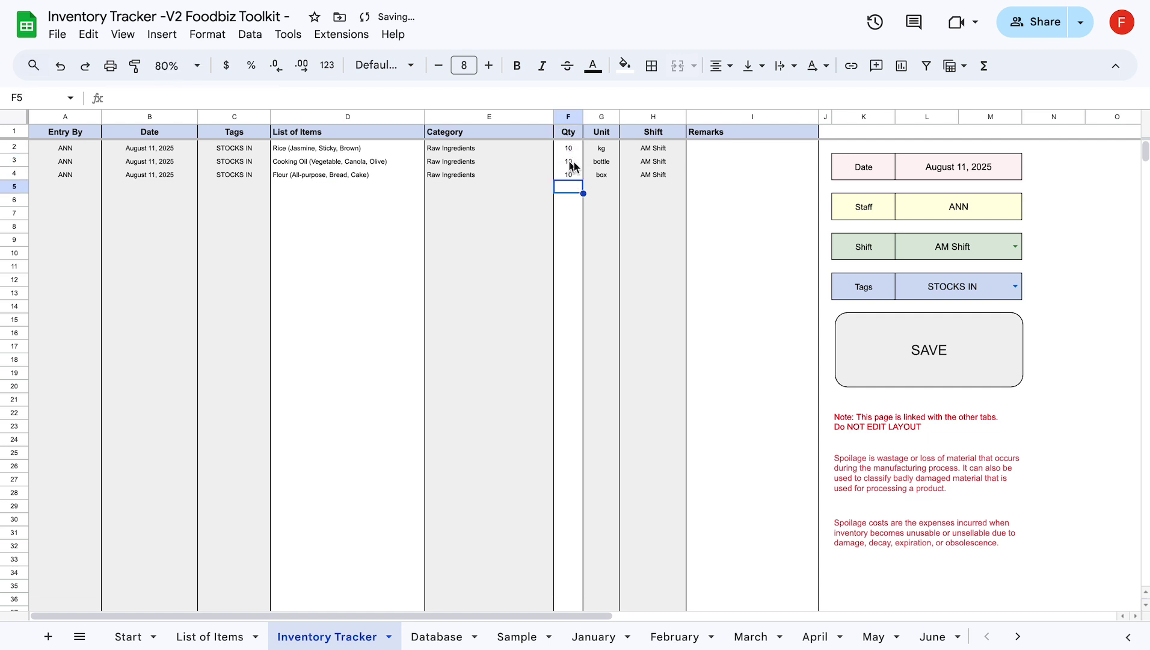
Save the STOCKS IN entry, check its rows on the Database sheet and return to the Inventory Tracker sheet
click(962, 346)
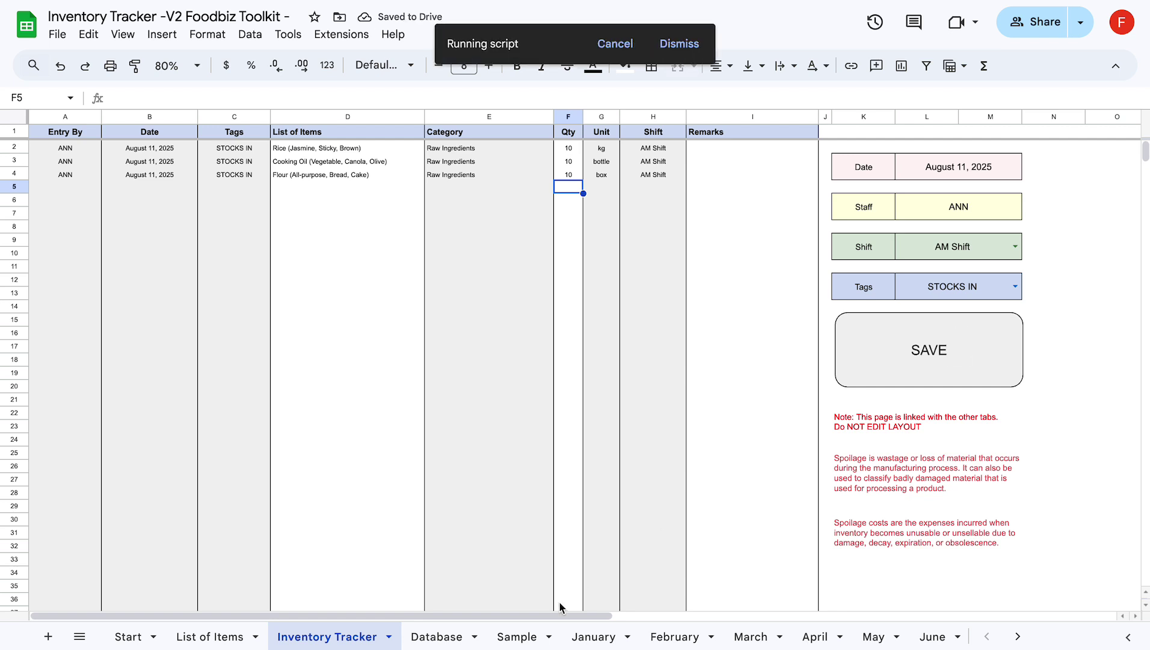
click(456, 631)
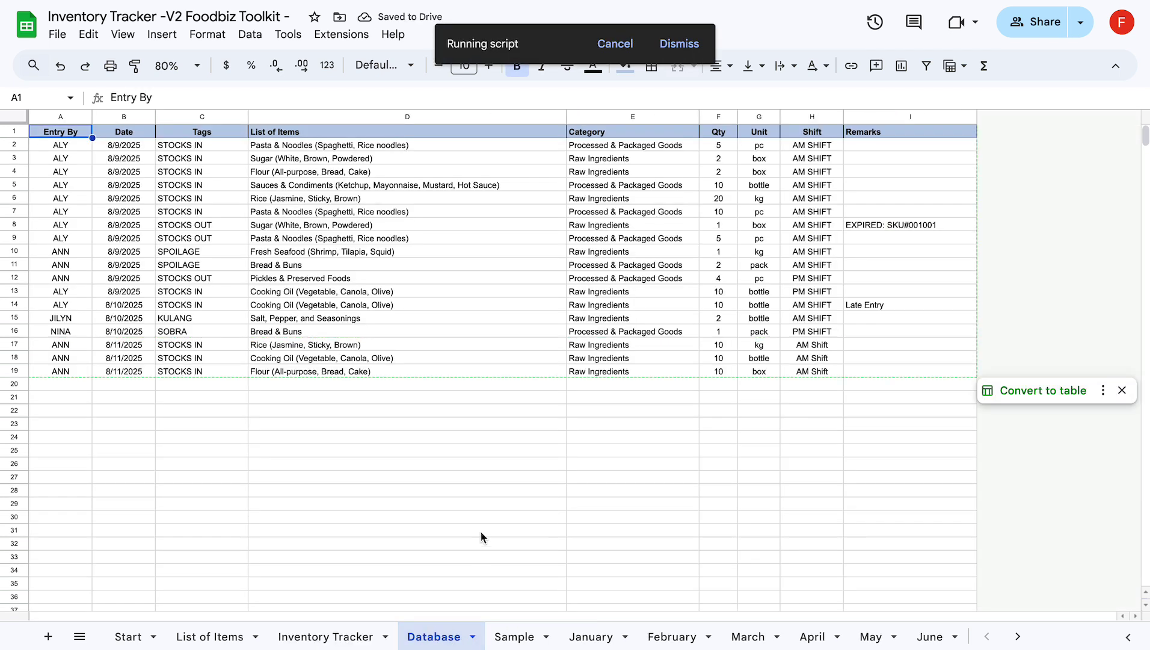
click(348, 628)
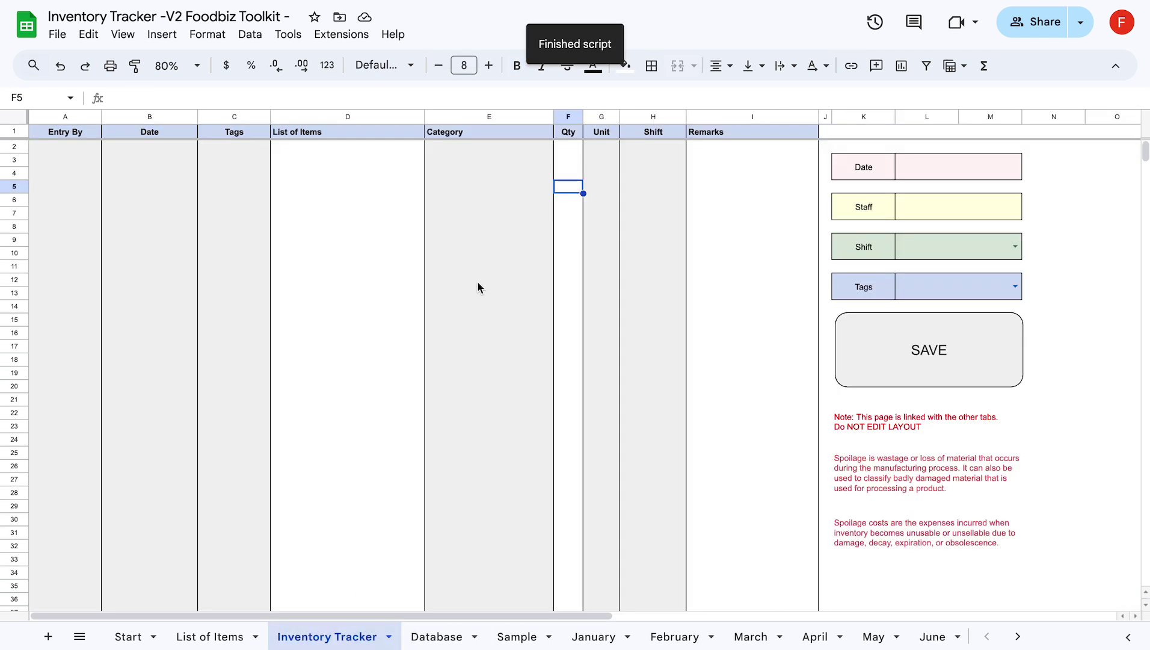
Add Sauces & Condiments (Ketchup, Mayonnaise, Mustard, Hot Sauce) as the first item with a Qty of 2
click(379, 149)
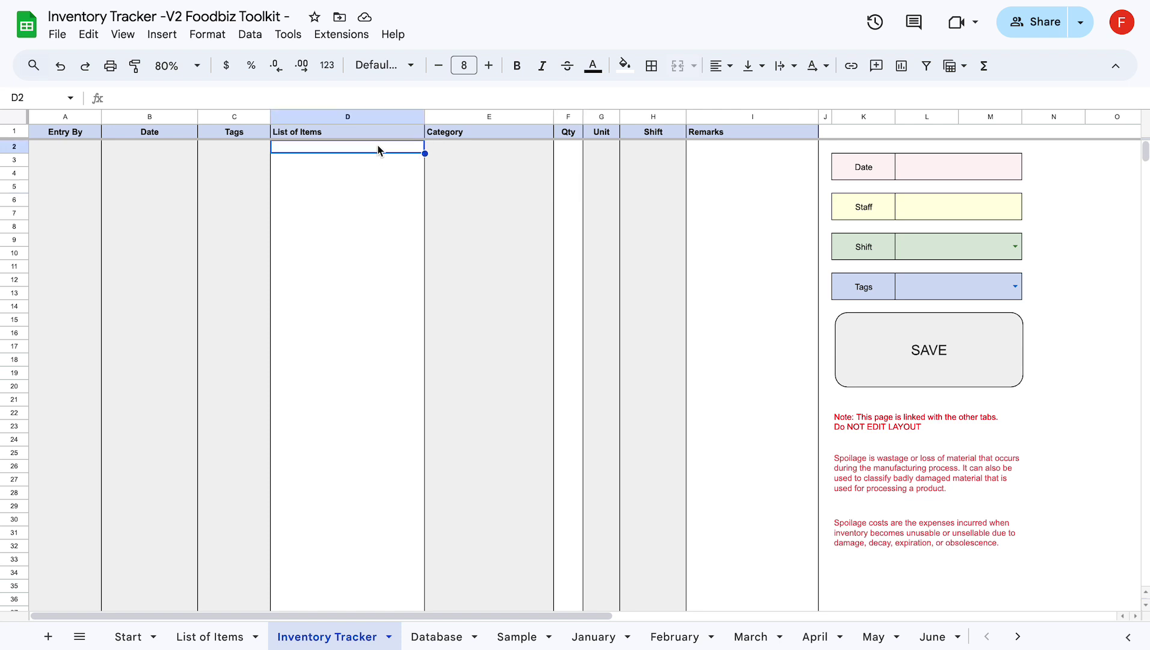
text(sauce)
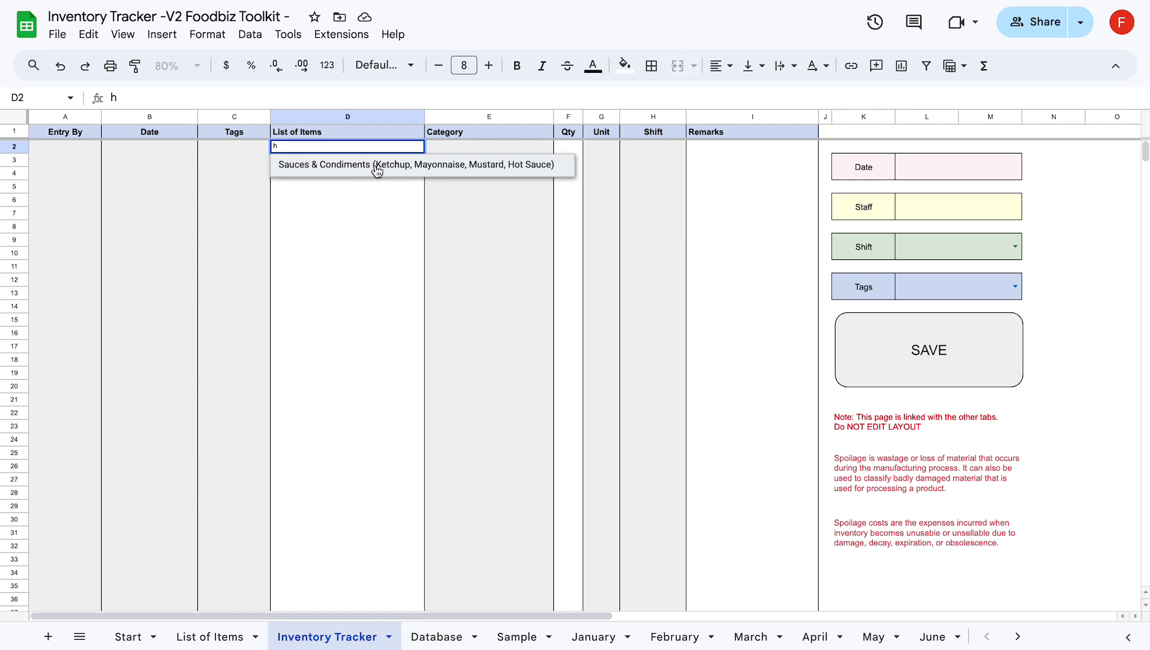
click(378, 163)
click(566, 146)
text(2)
key(Return)
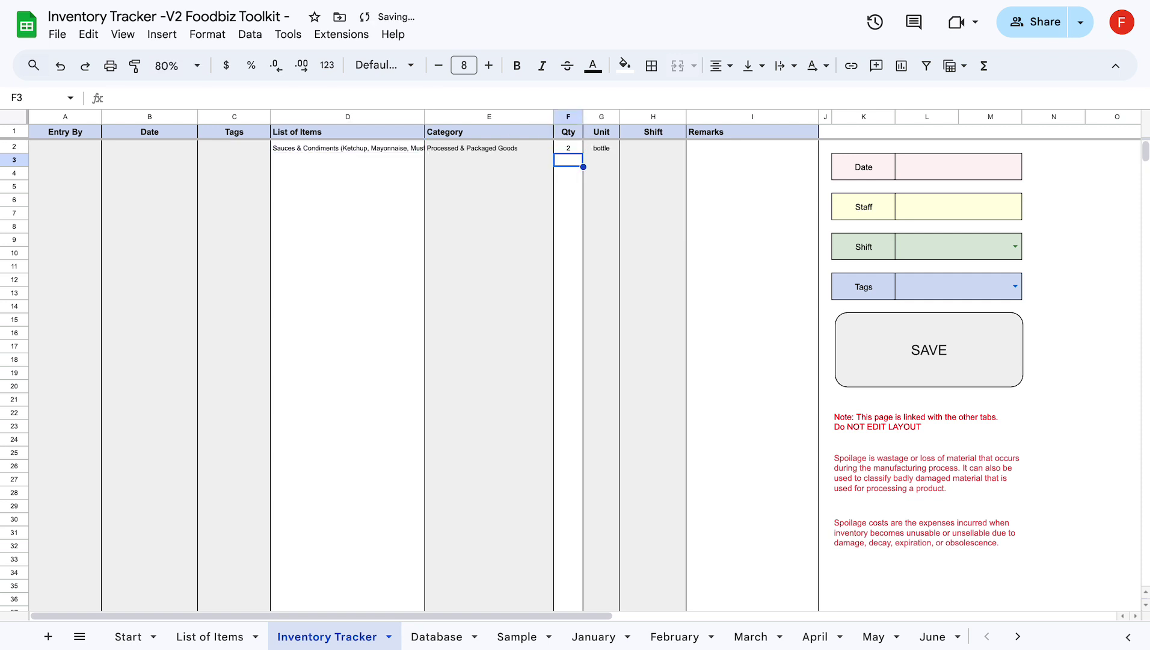
Set the Sauces & Condiments entry's Date to August 11, 2025 and enter the staff member's name in the Staff field
click(982, 178)
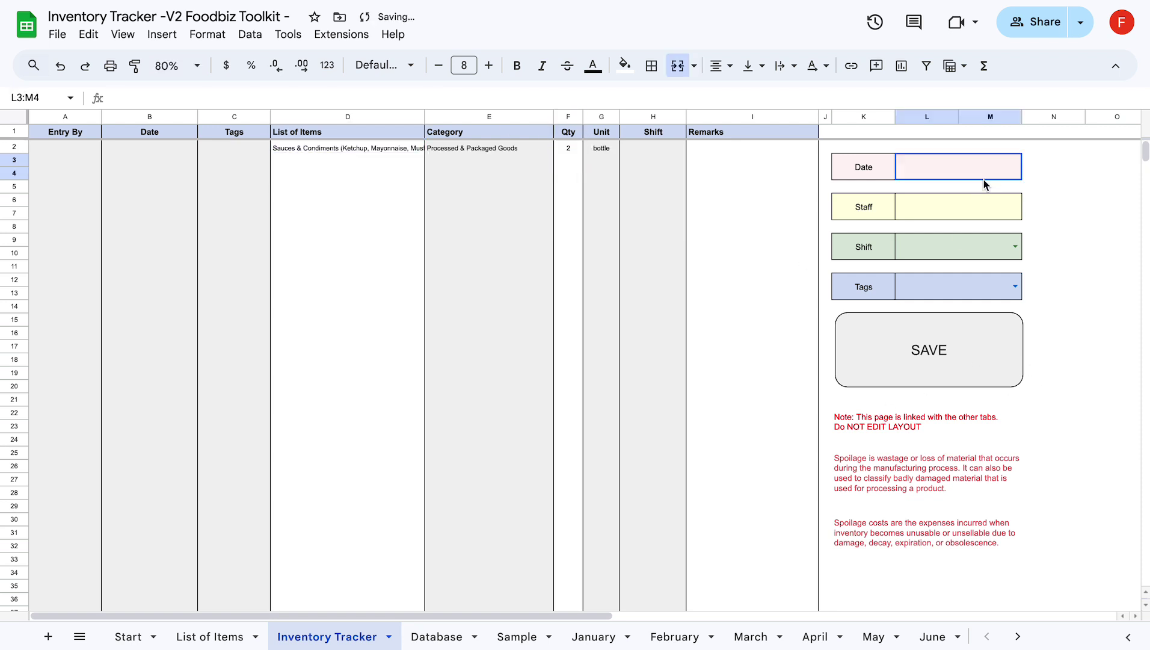
double_click(983, 176)
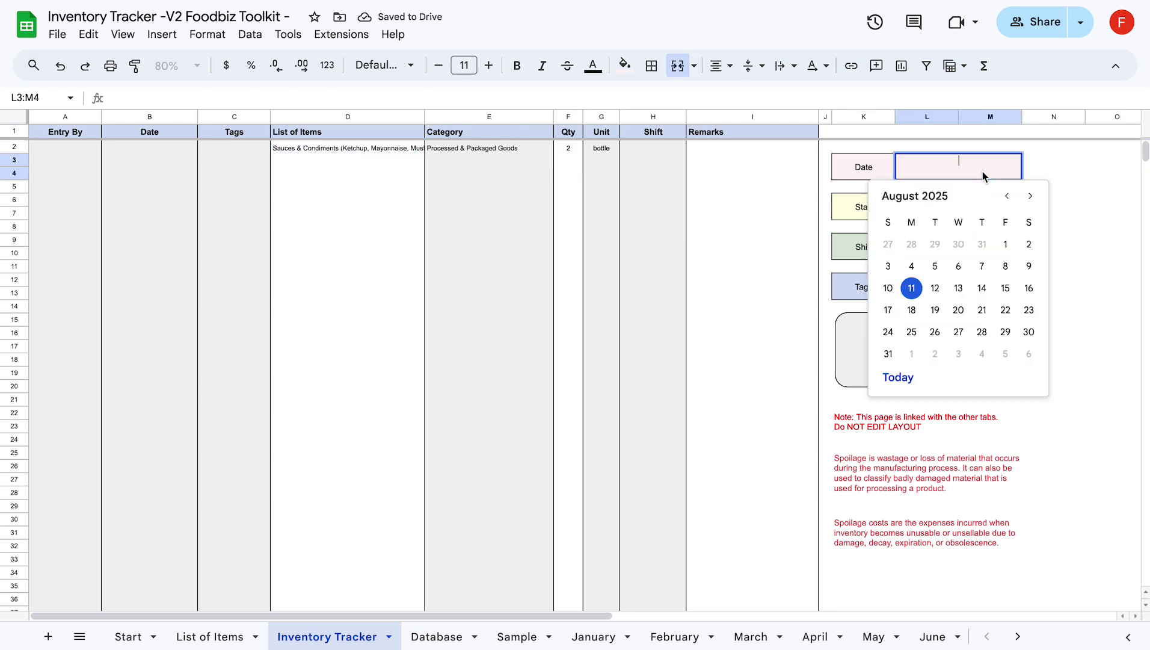
click(908, 288)
double_click(992, 221)
text(ANN)
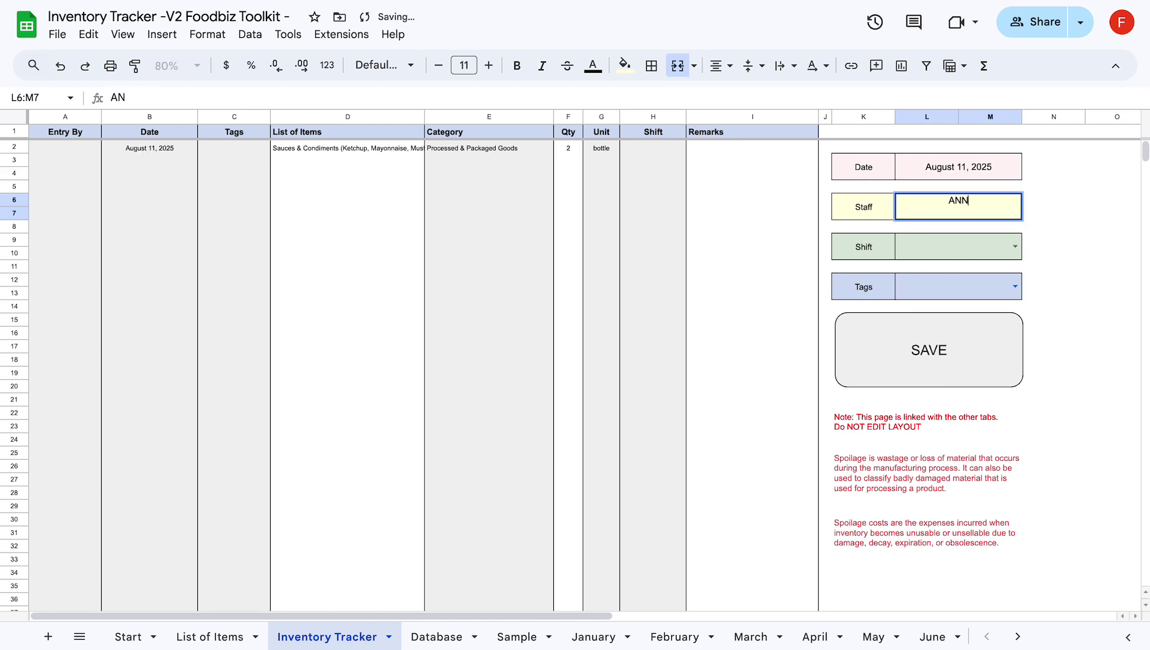
Set the Shift to AM Shift and the Tags to STOCKS OUT, and save the Sauces & Condiments entry
click(952, 249)
text(8)
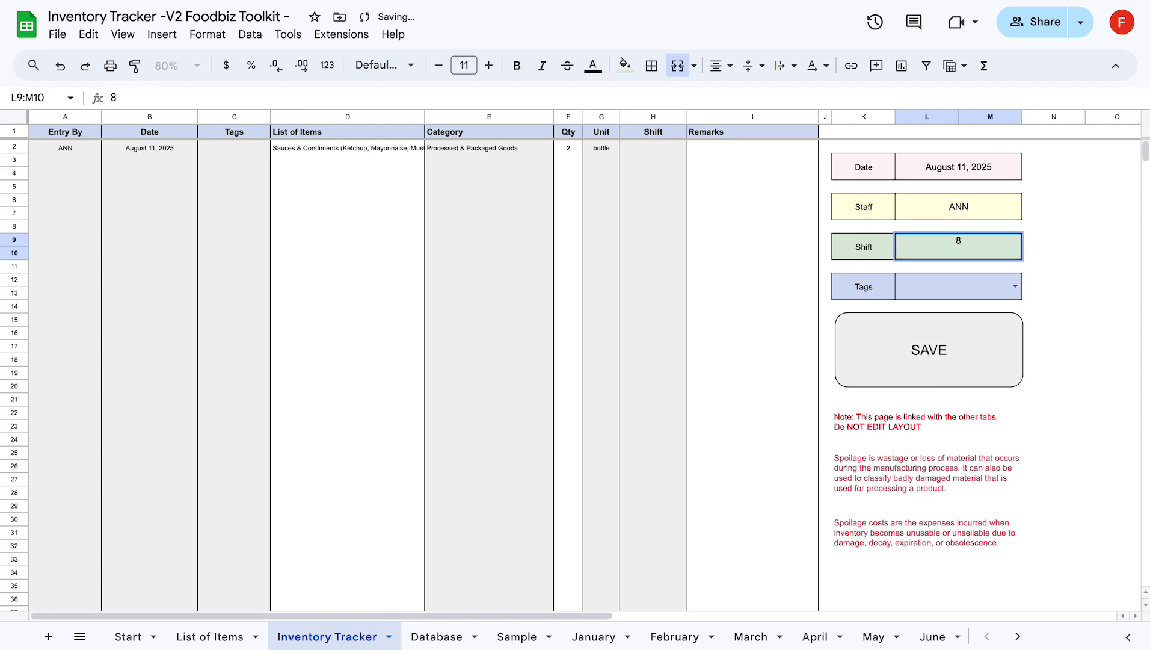
key(BackSpace)
text(a)
click(950, 277)
click(952, 291)
click(1015, 286)
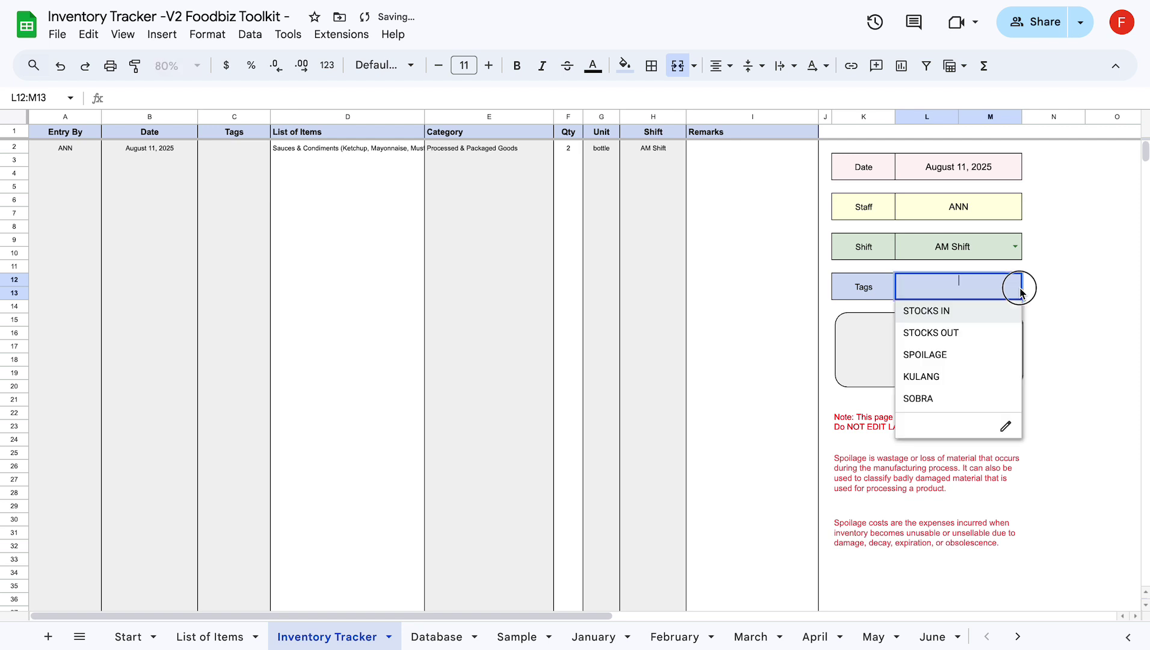
click(960, 340)
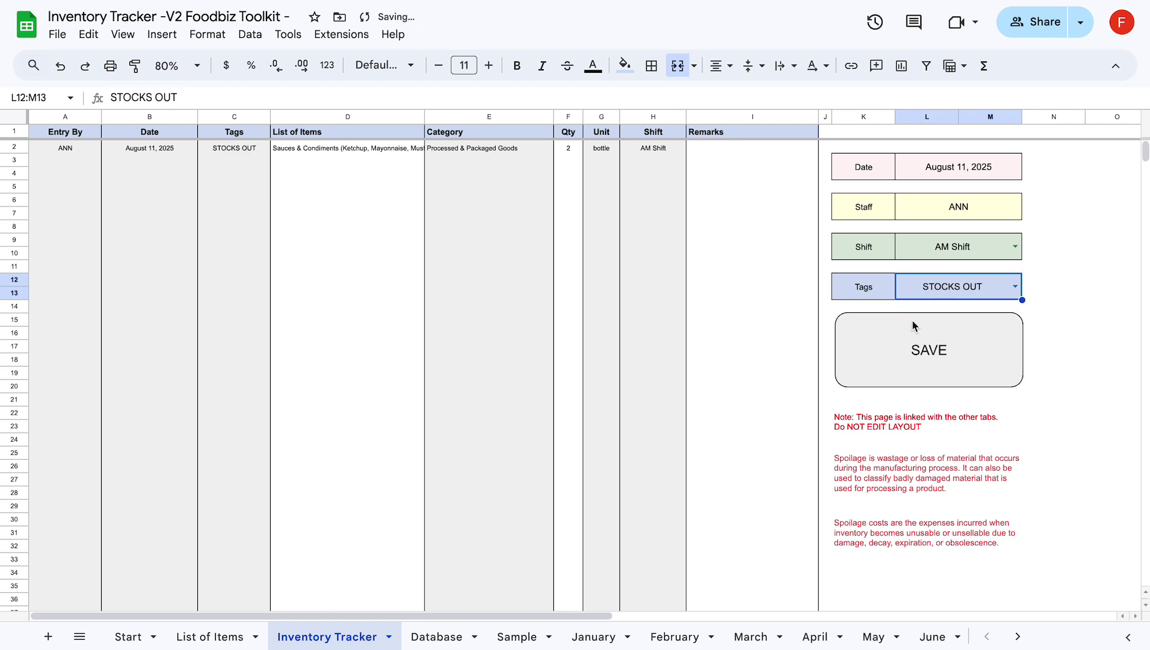
click(918, 351)
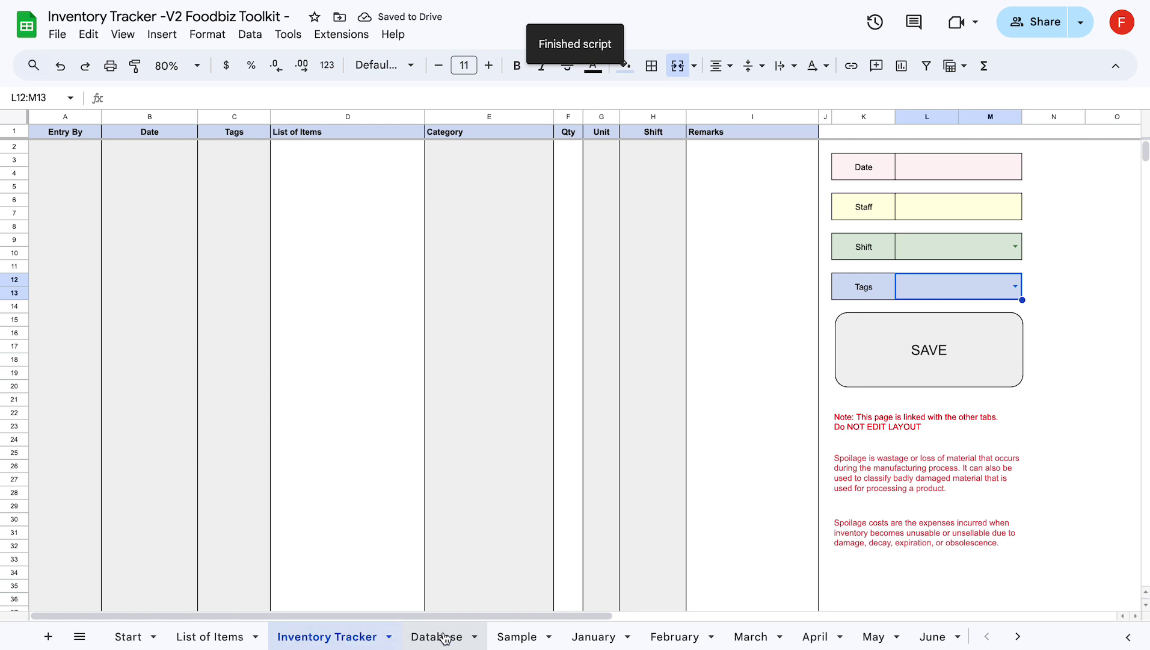
Add Pasta & Noodles (Spaghetti, Rice noodles) and Packaged Snacks (Chips, Biscuits) to the first two List of Items rows
click(394, 148)
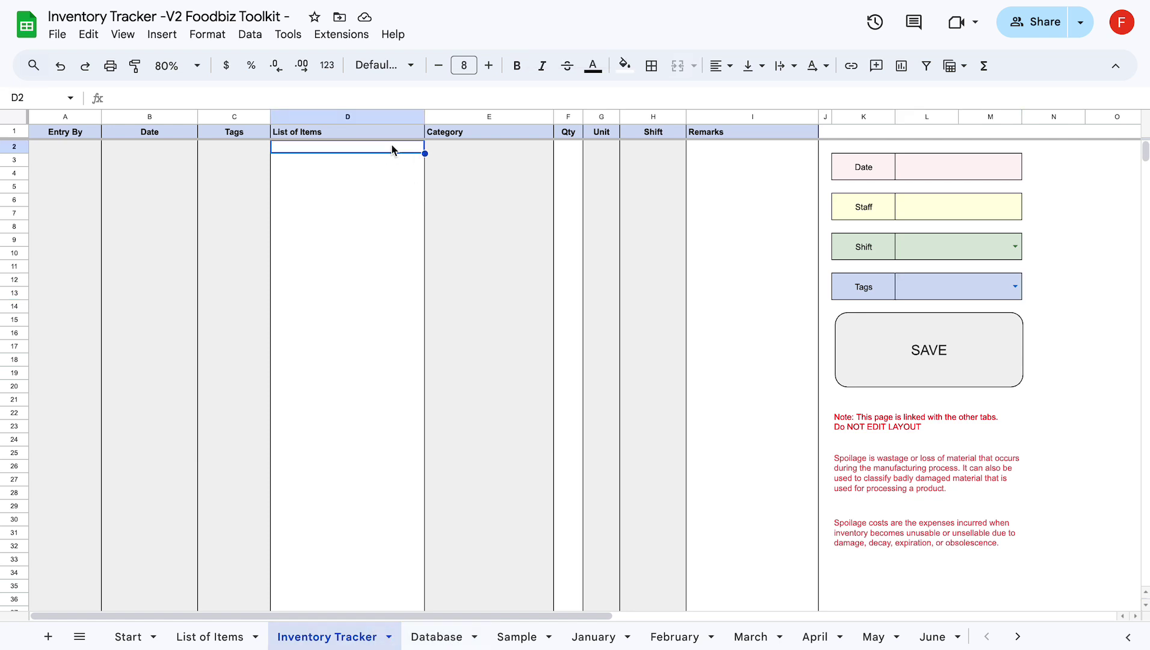
text(Pa)
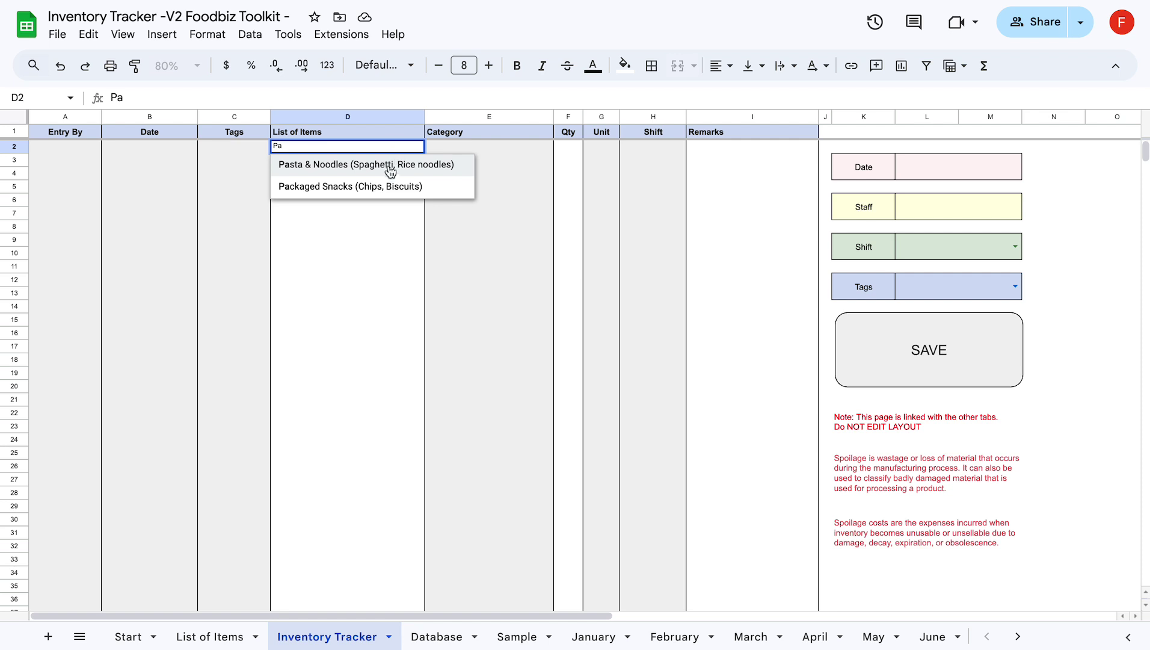
click(385, 166)
click(381, 166)
text(pa)
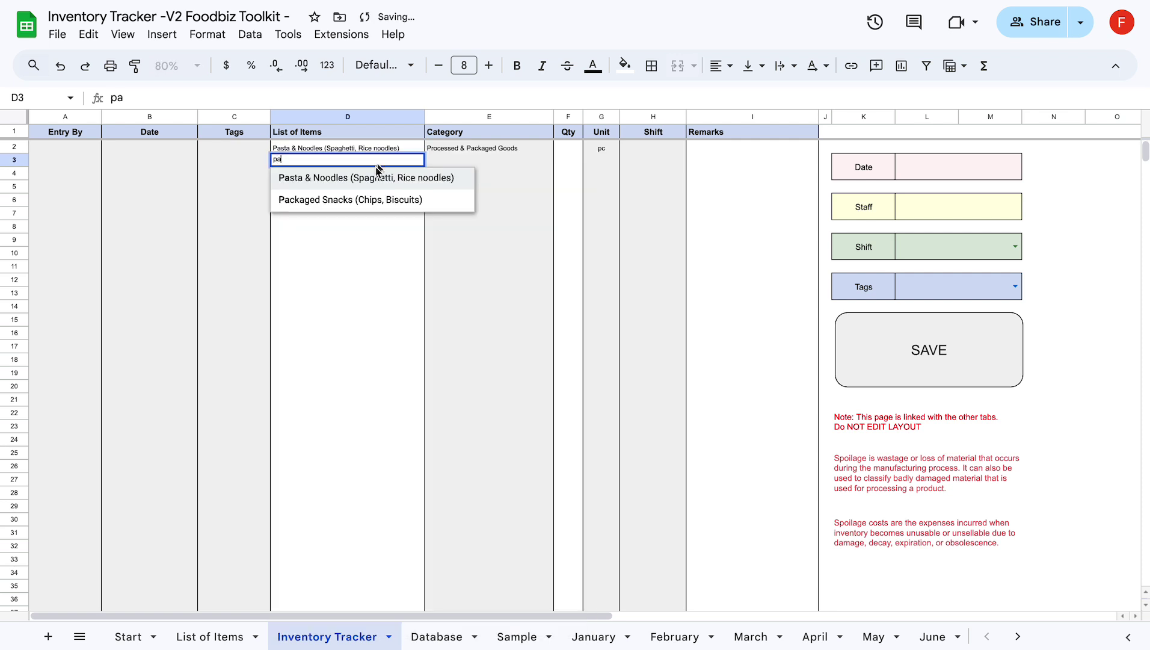
click(372, 197)
Set the Qty to 1 for both the Pasta & Noodles and Packaged Snacks rows
click(549, 147)
click(568, 147)
text(1)
key(Return)
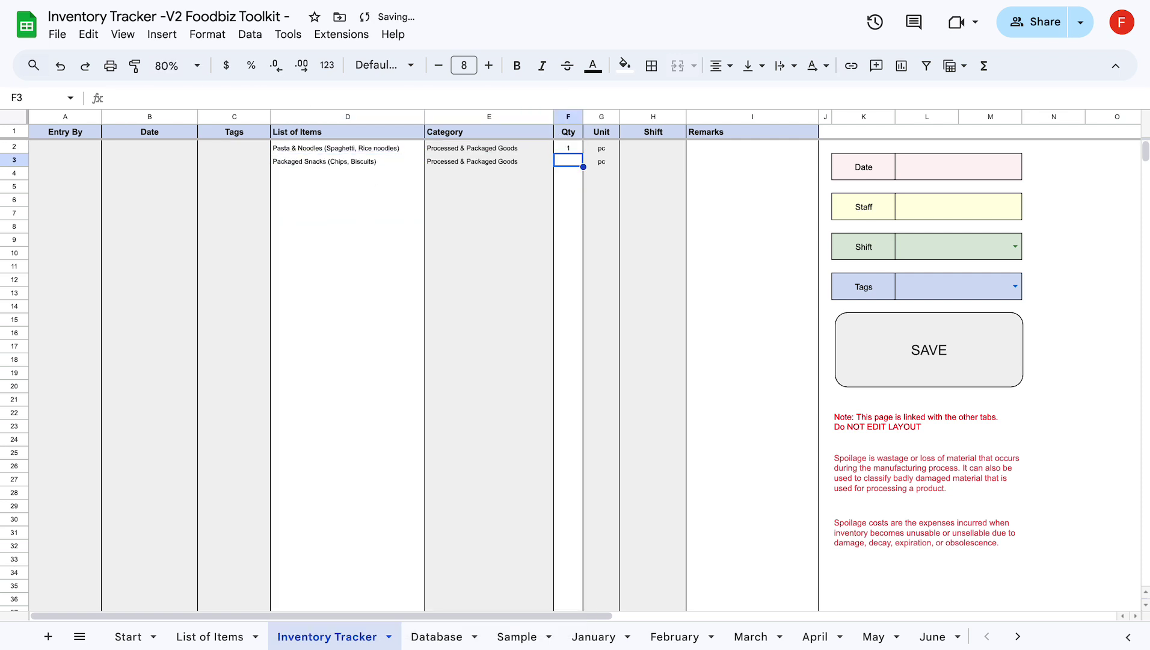
text(1)
key(Return)
Enter the remark "EXPIRATION:" for both the Pasta & Noodles and Packaged Snacks rows
click(731, 148)
text(E)
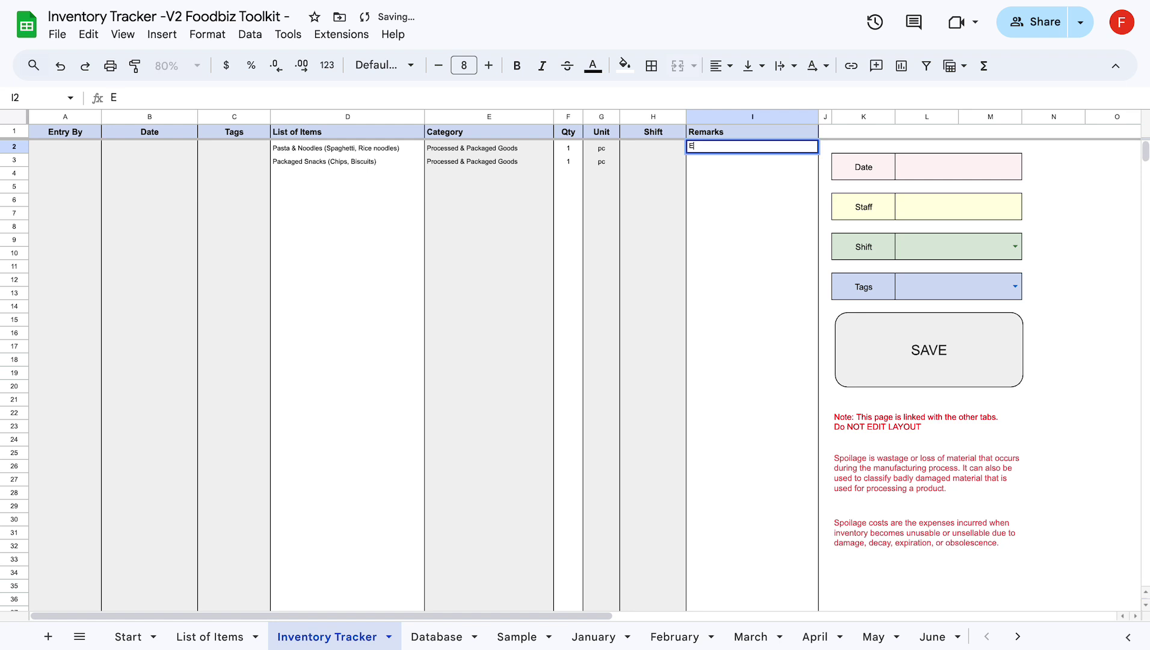
text(XPIRATION)
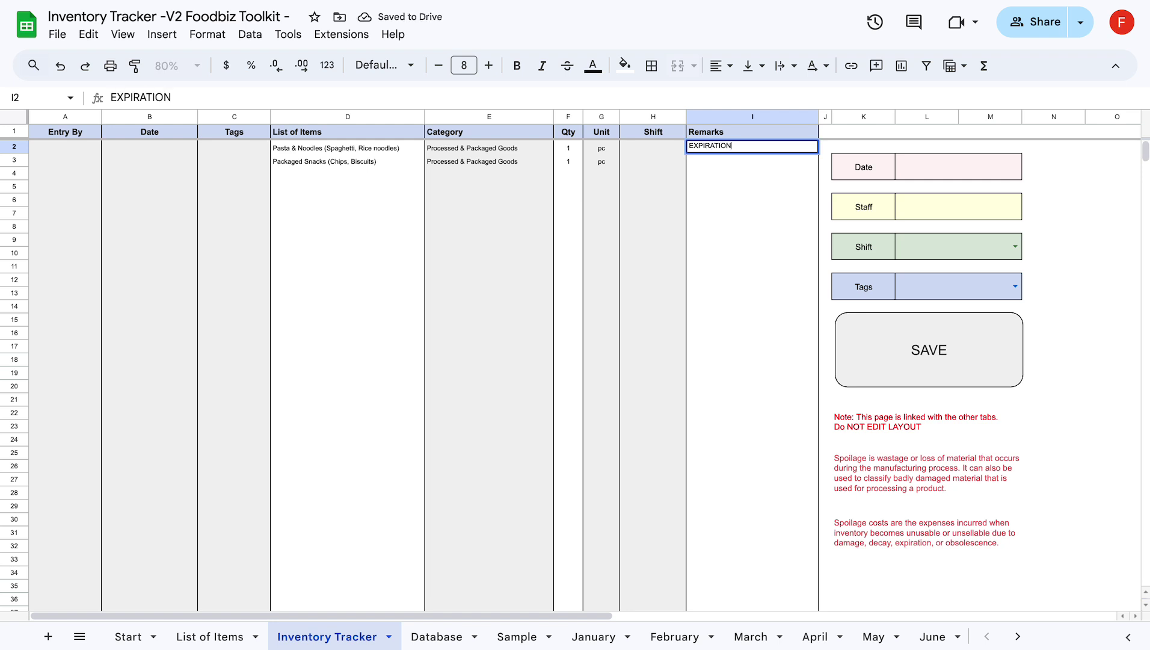
text(:)
key(Return)
text(EXPI)
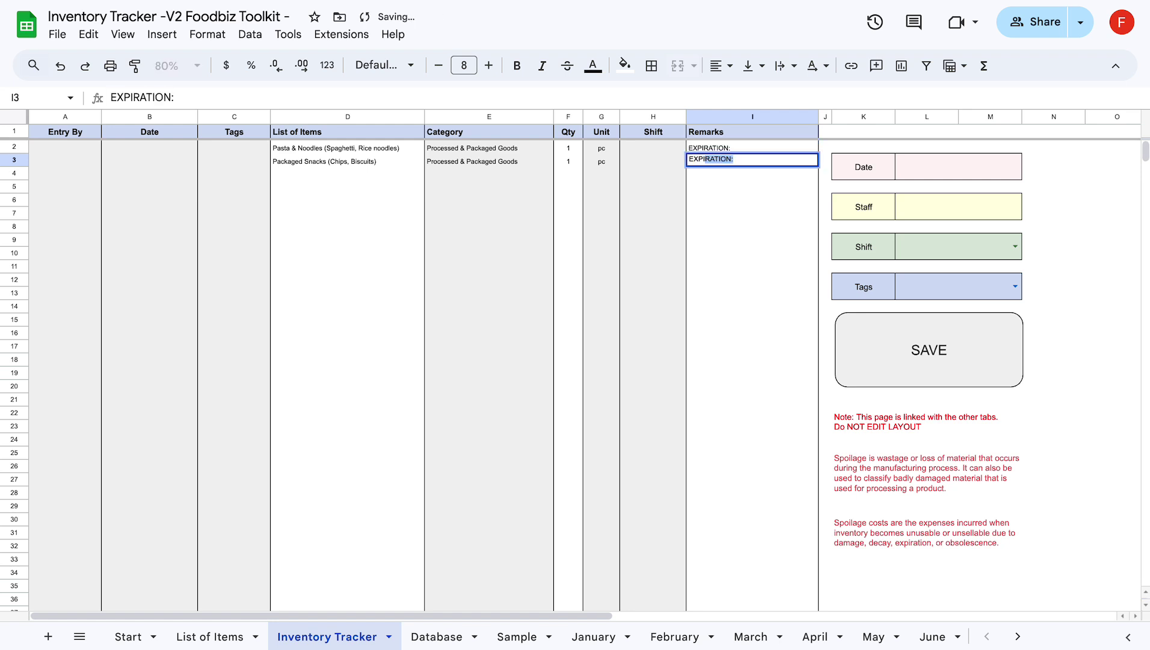
text(RATION)
key(Return)
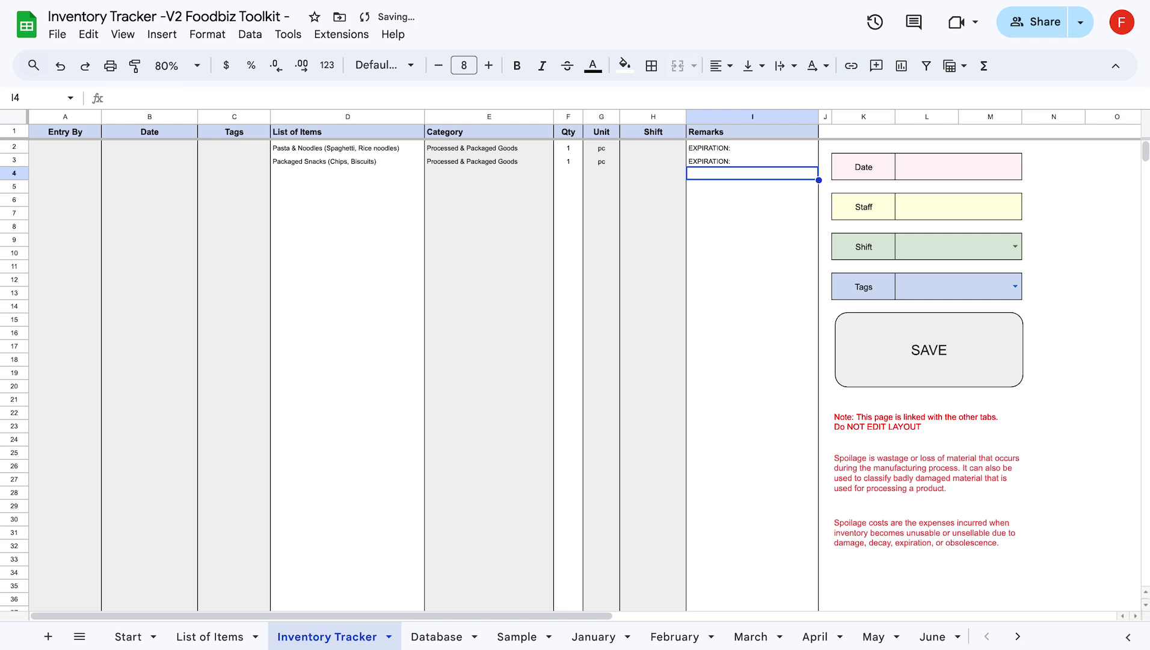
Date the Pasta & Noodles and Packaged Snacks entry August 11, 2025 and fill in the staff member's name
double_click(924, 167)
click(924, 293)
click(983, 216)
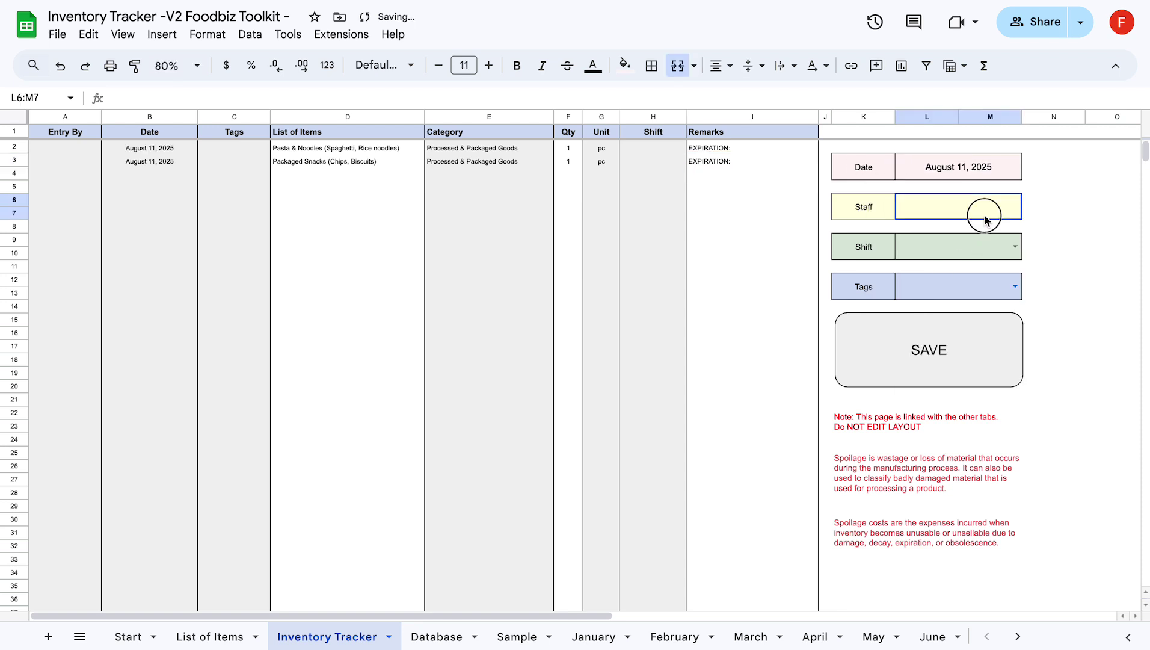
text(ANN)
Set the Shift to AM Shift and the Tags to SPOILAGE, and save the Pasta & Noodles and Packaged Snacks entry
click(991, 250)
text(am)
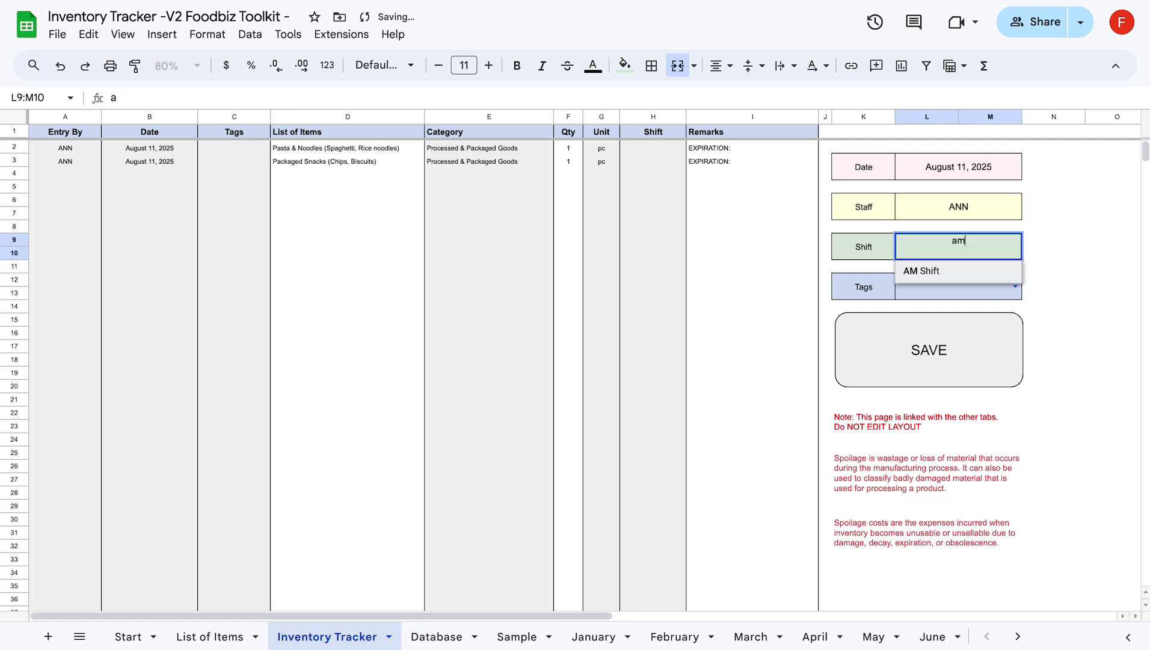
click(991, 267)
click(977, 296)
text(s)
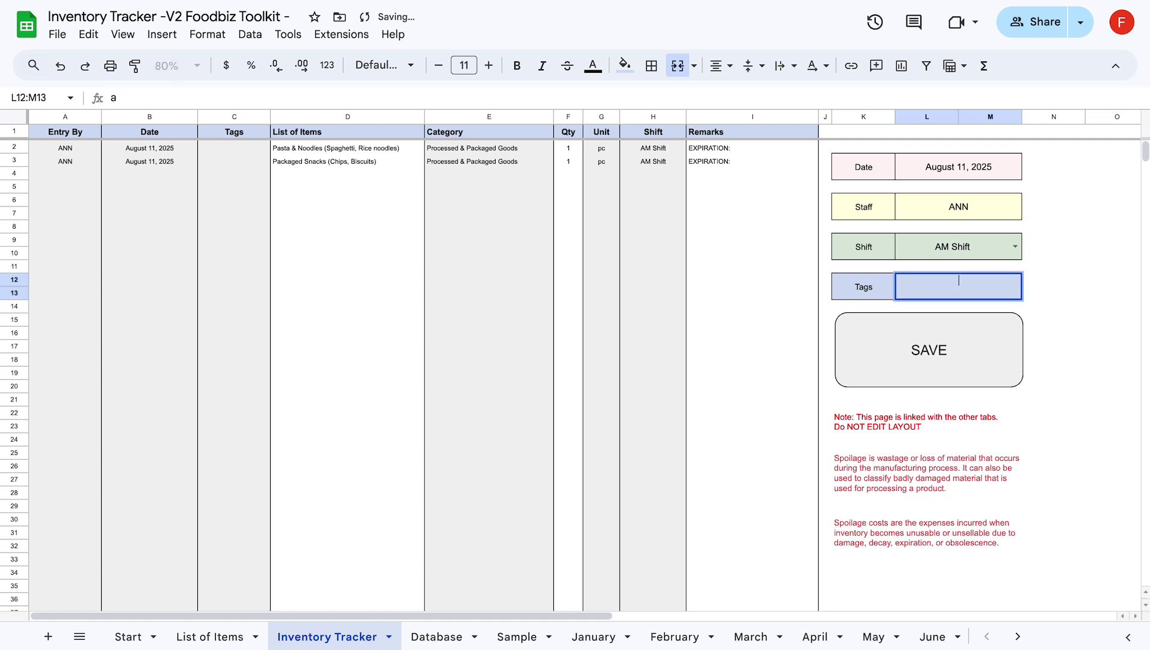
text(b)
key(BackSpace)
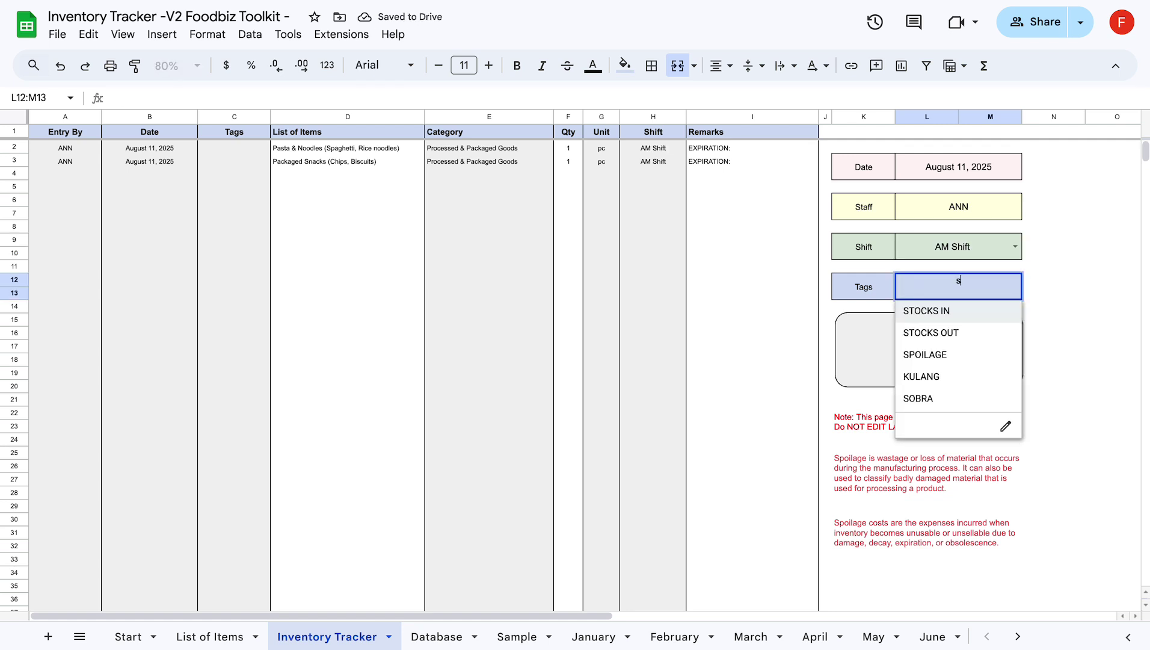
text(poi)
click(965, 311)
click(944, 365)
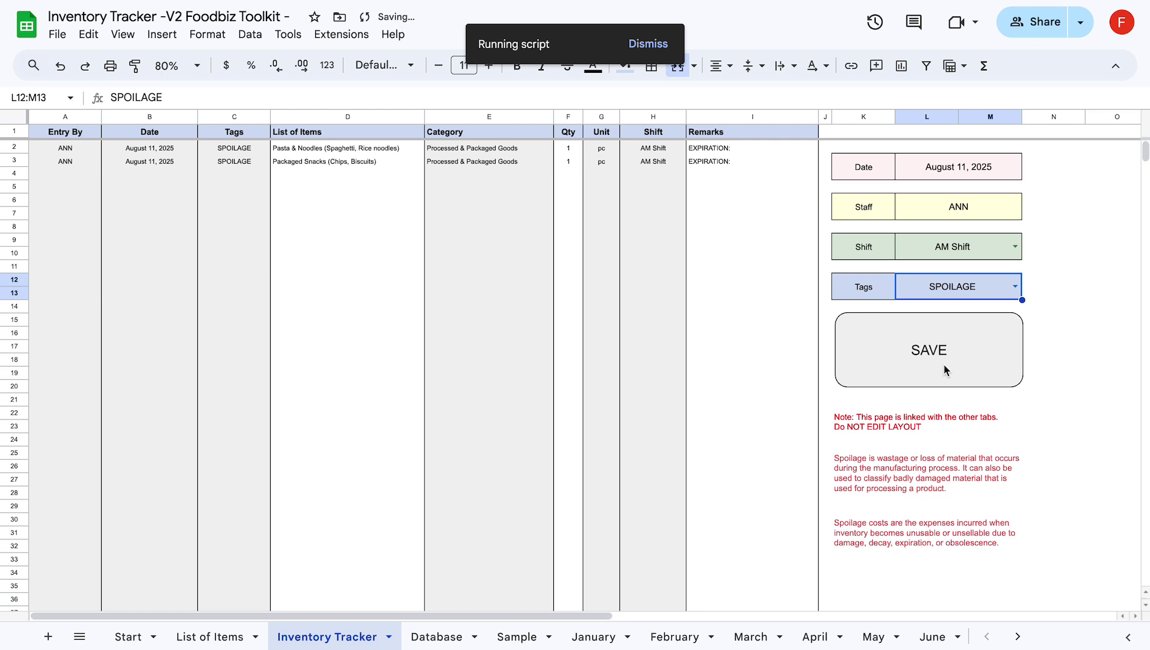
Check the saved entries on the Database sheet and review the August stock levels on the Sample sheet
click(448, 635)
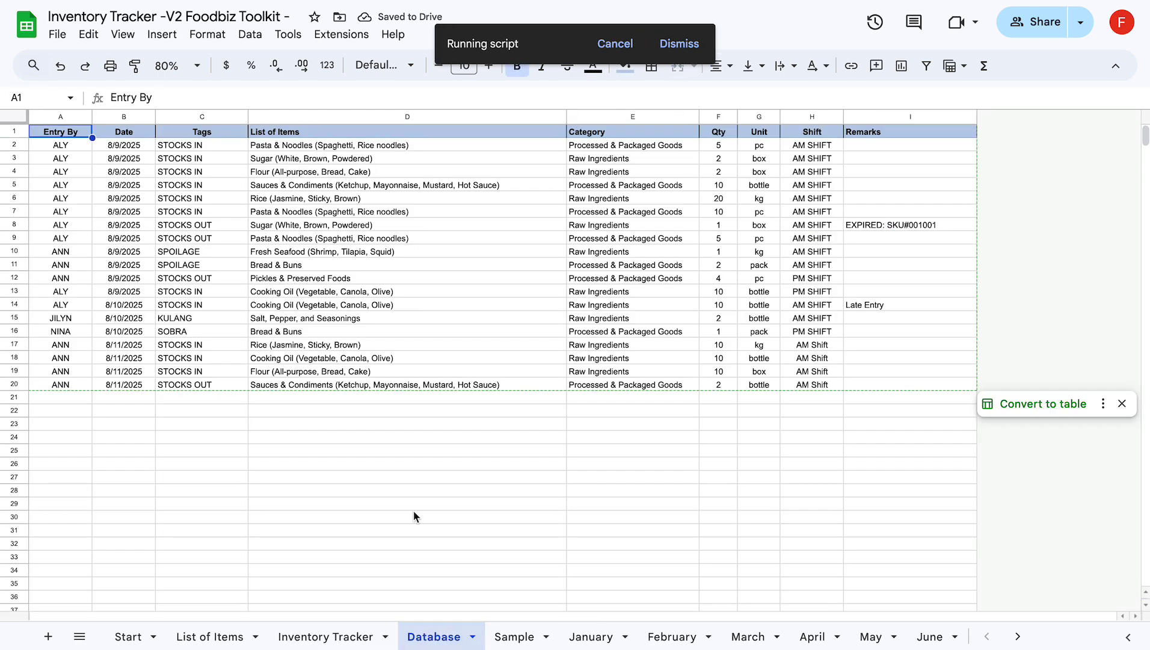
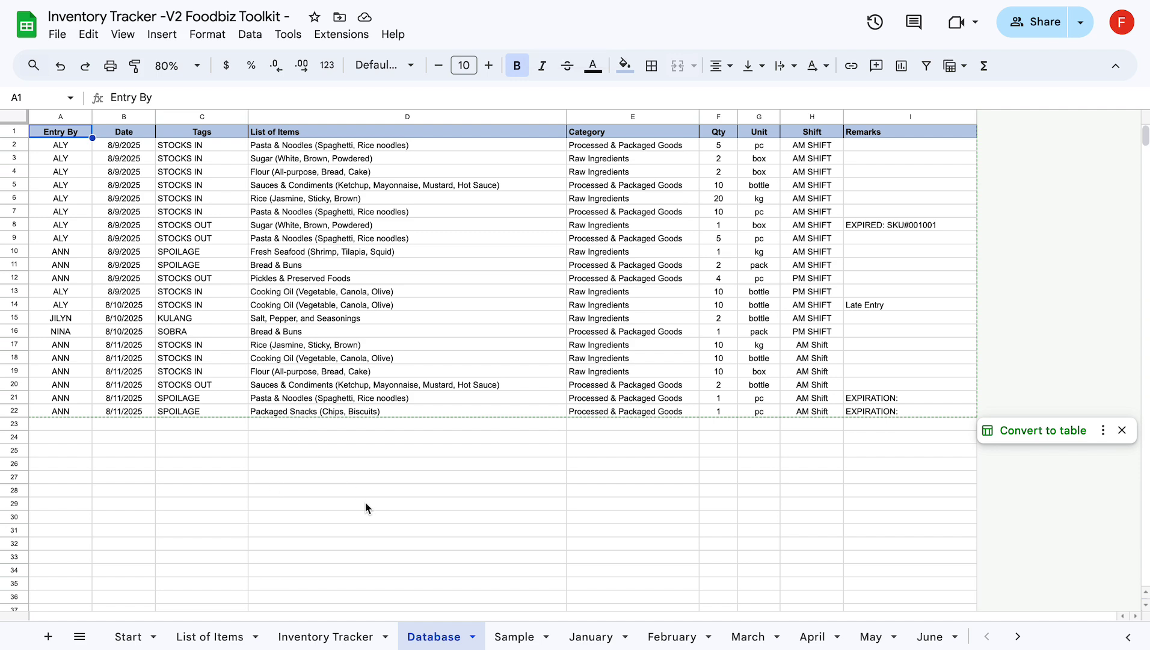
click(516, 637)
scroll(955, 388, right, 3)
scroll(955, 385, left, 3)
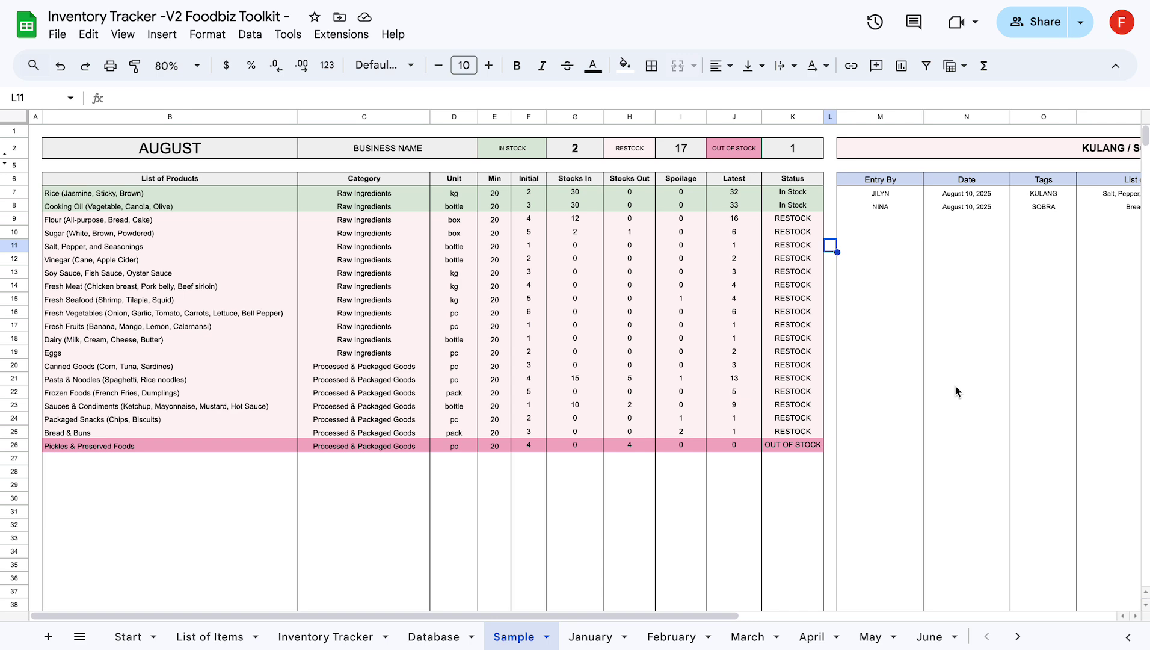
Look over the January and February sheets and compare them with the August stock table on the Sample sheet
click(577, 637)
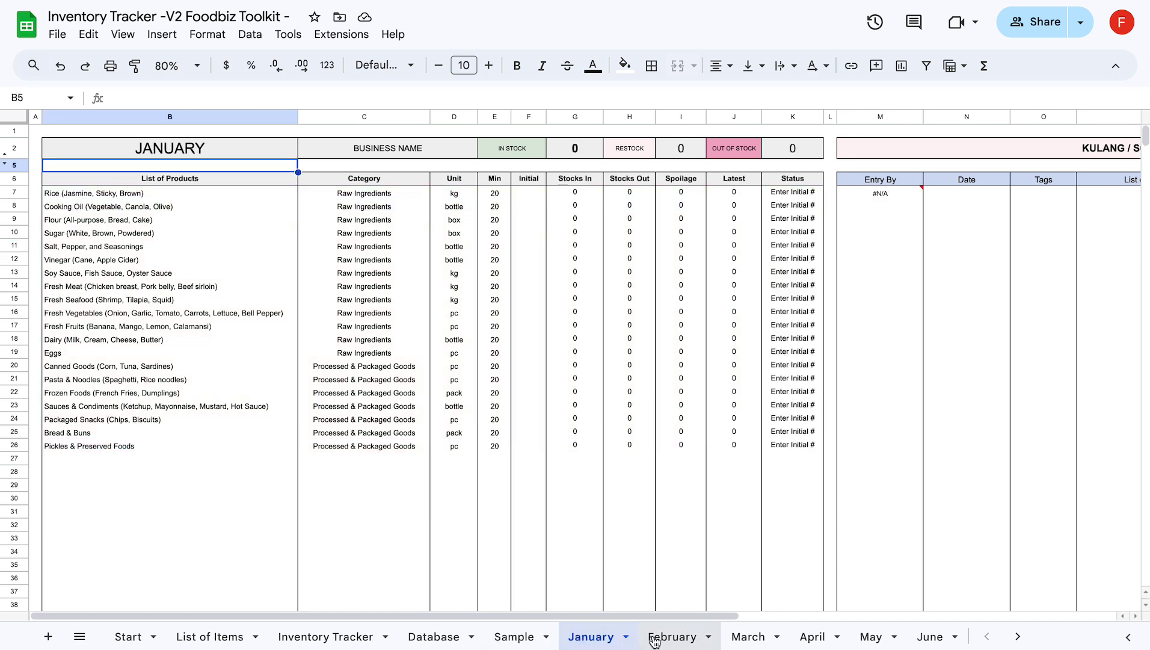
click(664, 638)
click(592, 636)
click(514, 636)
scroll(690, 592, down, 1)
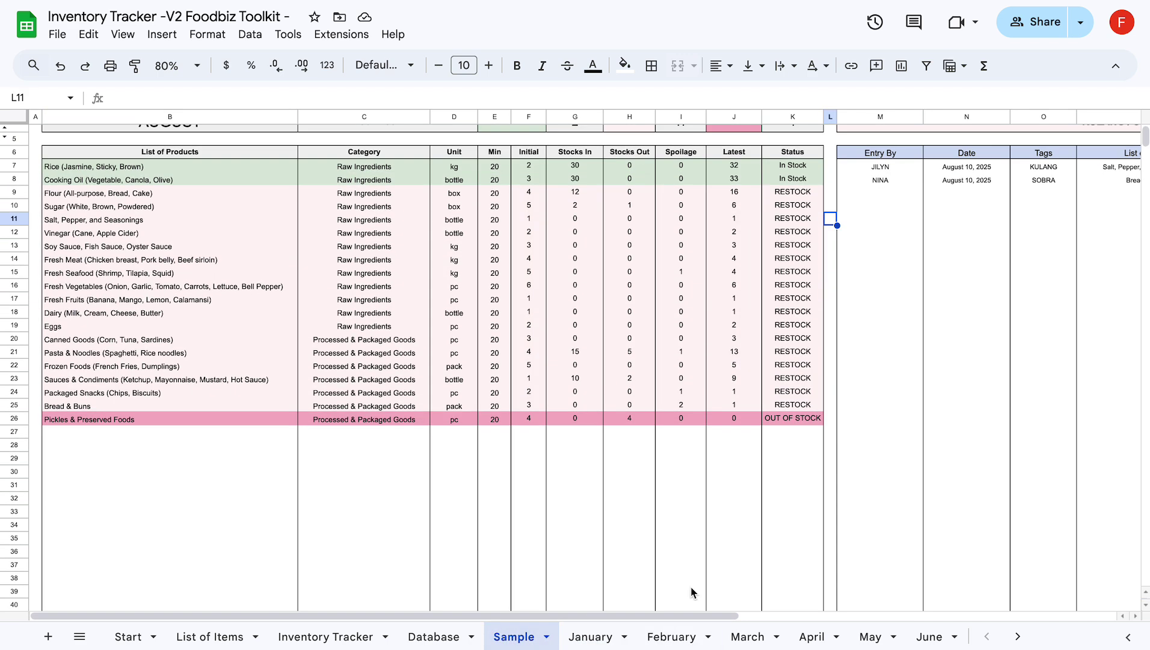
scroll(690, 593, up, 1)
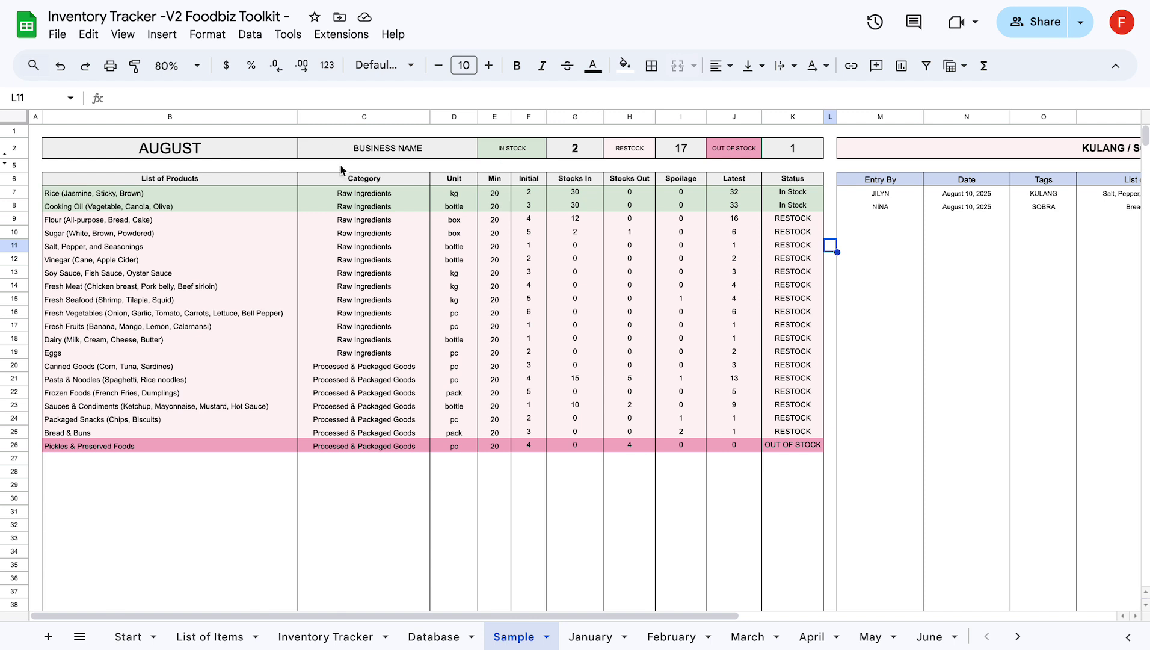
Examine the August header cells: business name and the In Stock, Restock and Out of Stock counters with their formulas
click(265, 153)
click(406, 155)
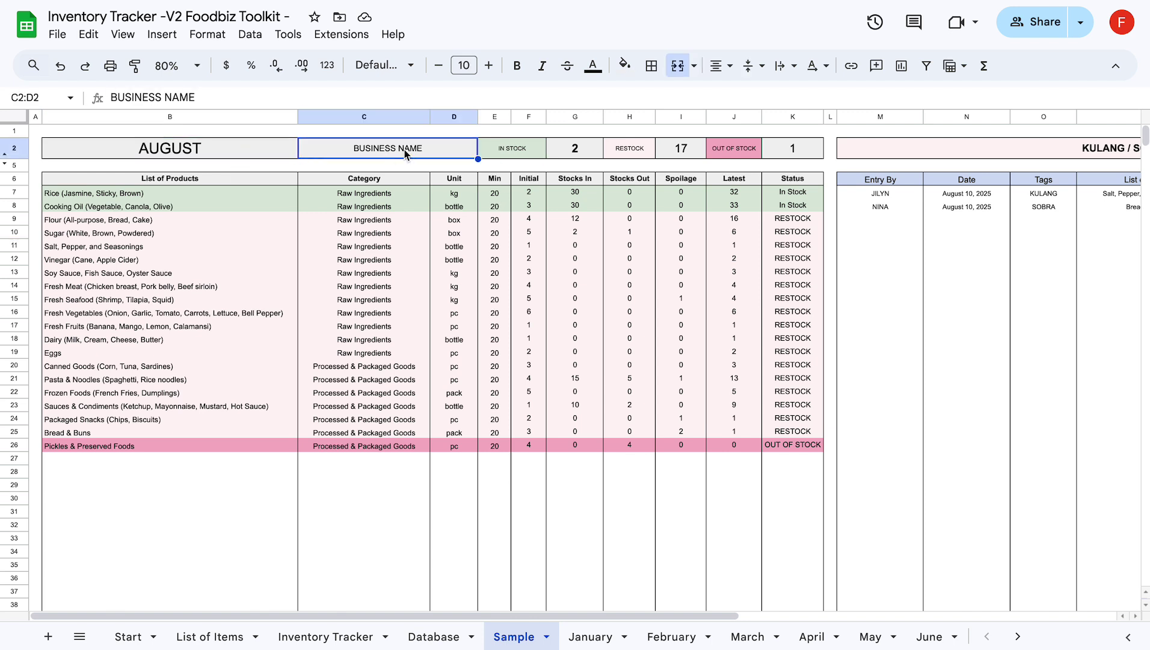
click(519, 154)
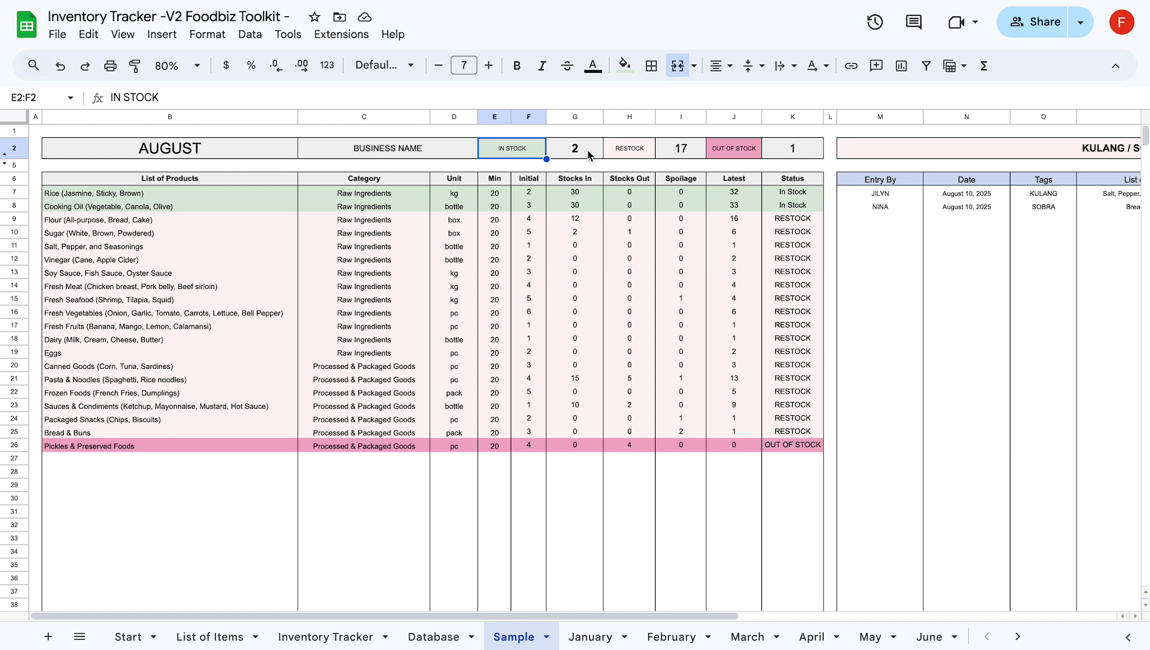
click(645, 154)
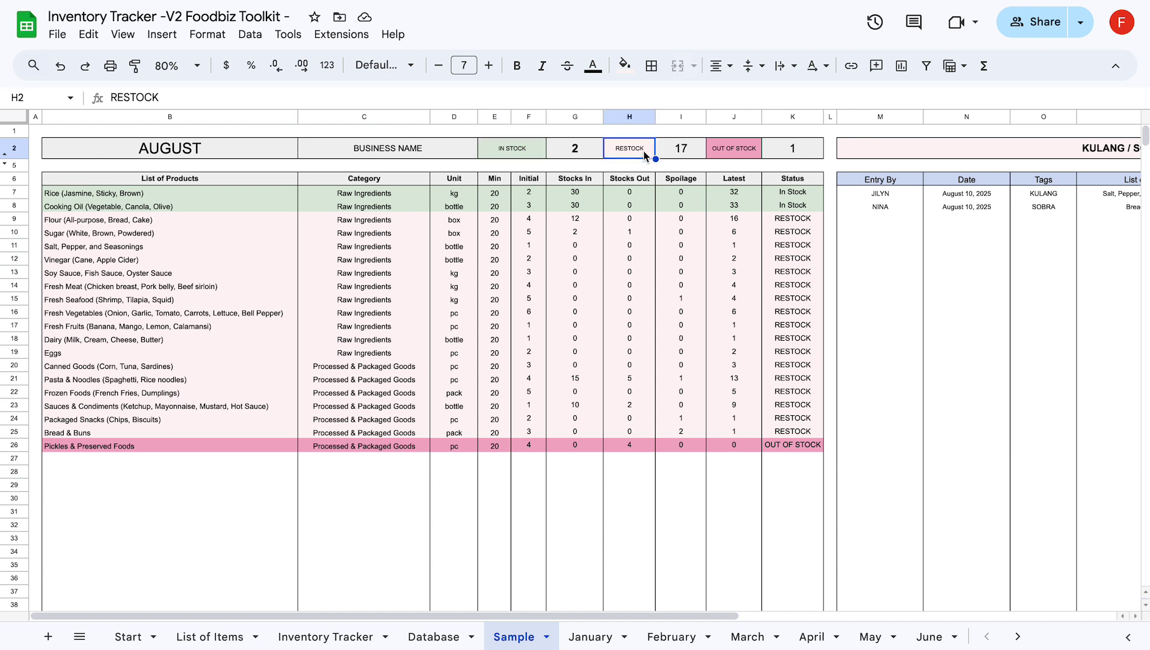
click(732, 154)
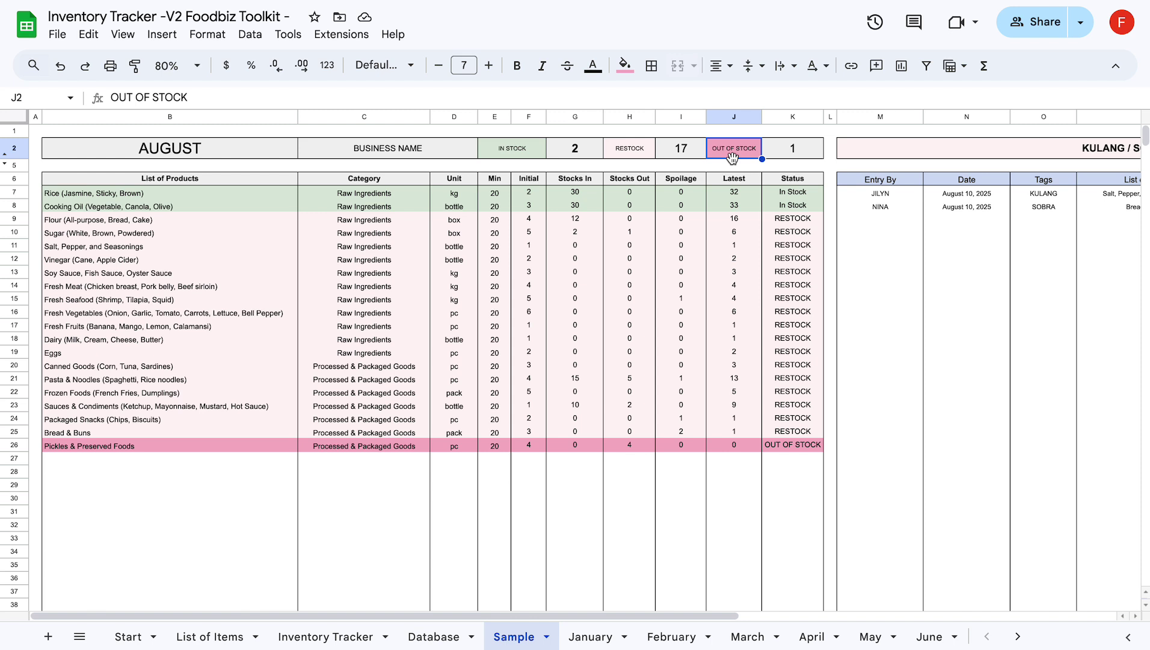
click(573, 150)
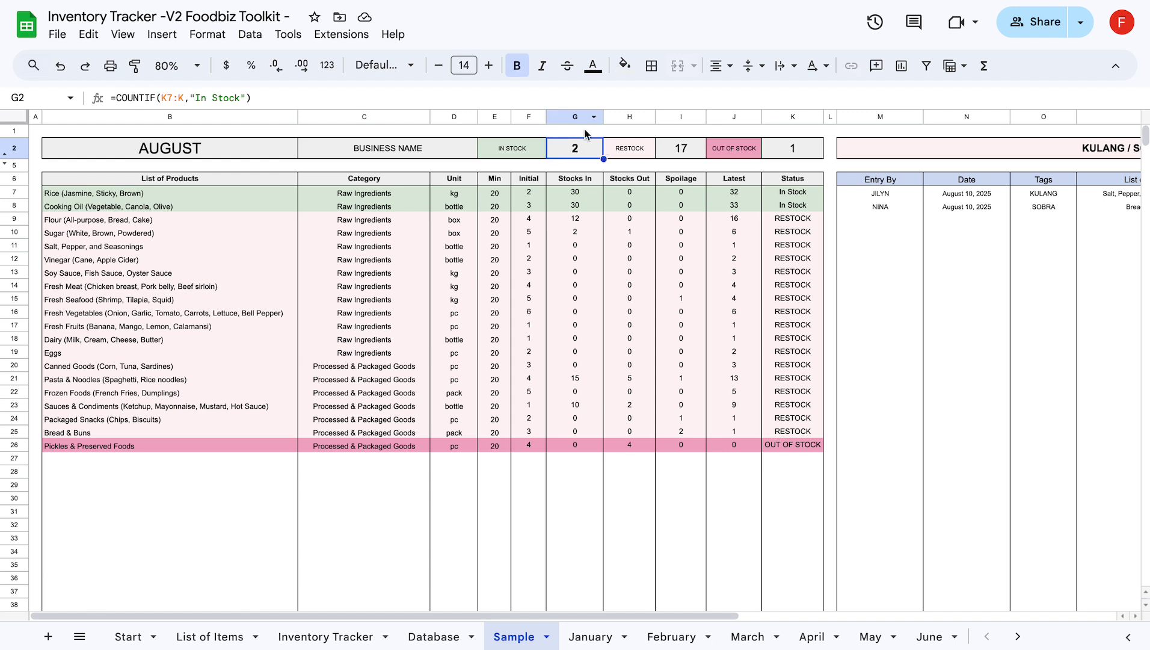
click(675, 155)
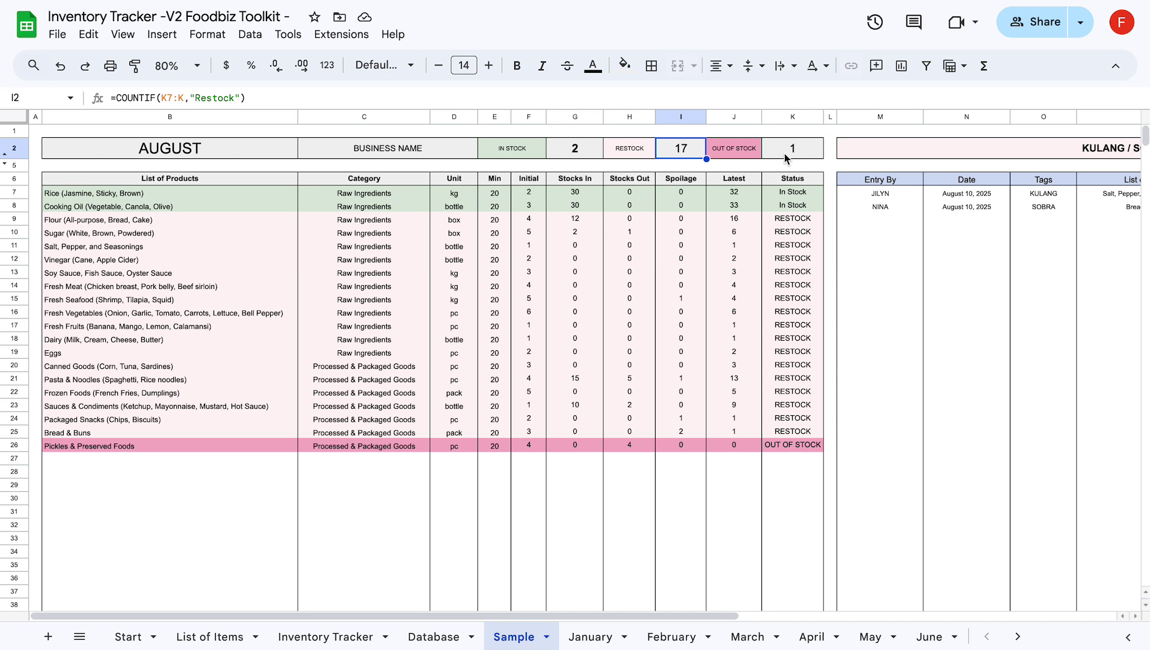
click(808, 132)
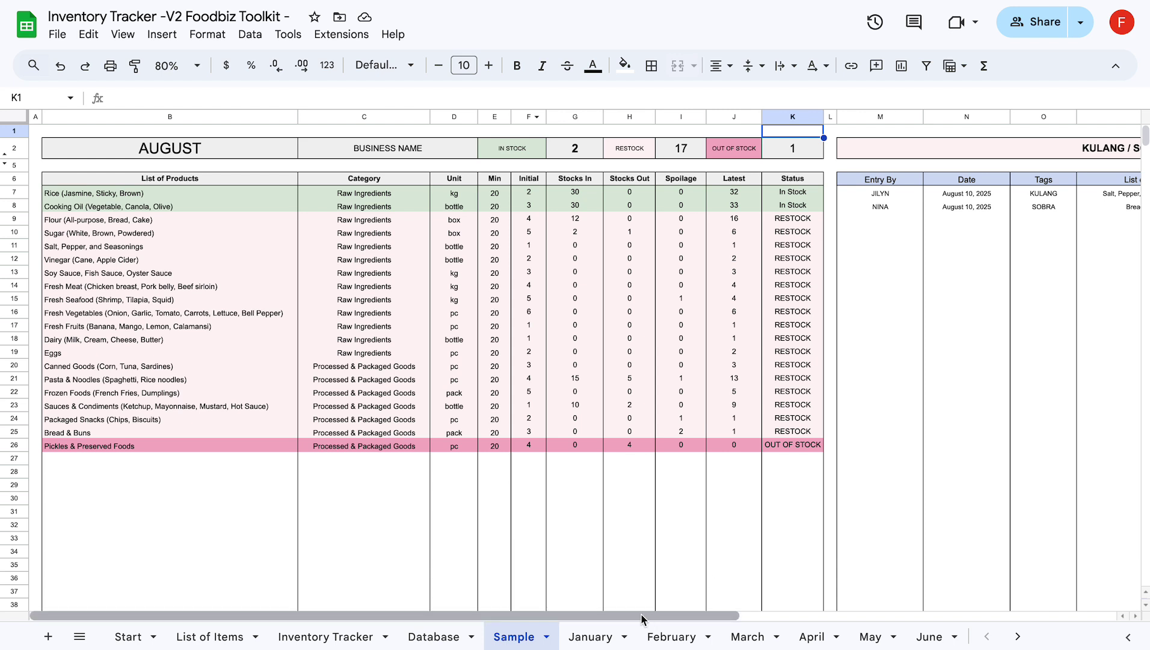
Enter an Initial quantity of 10 for Rice, Cooking Oil, Flour and Sugar on the January sheet
click(524, 112)
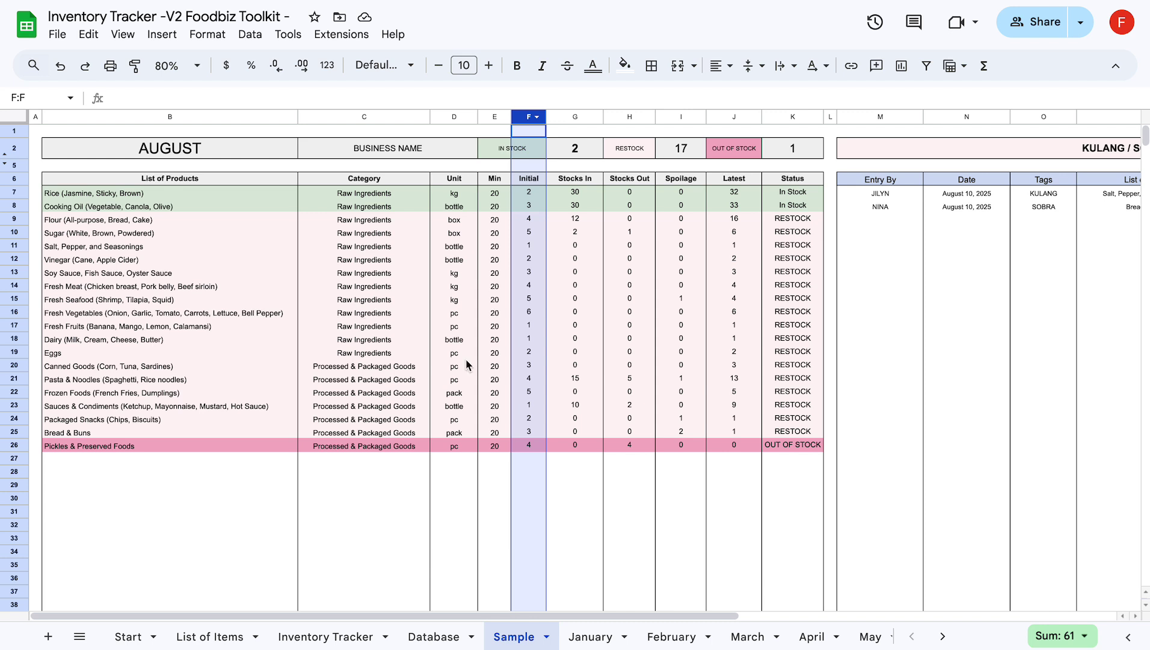
click(603, 636)
click(532, 194)
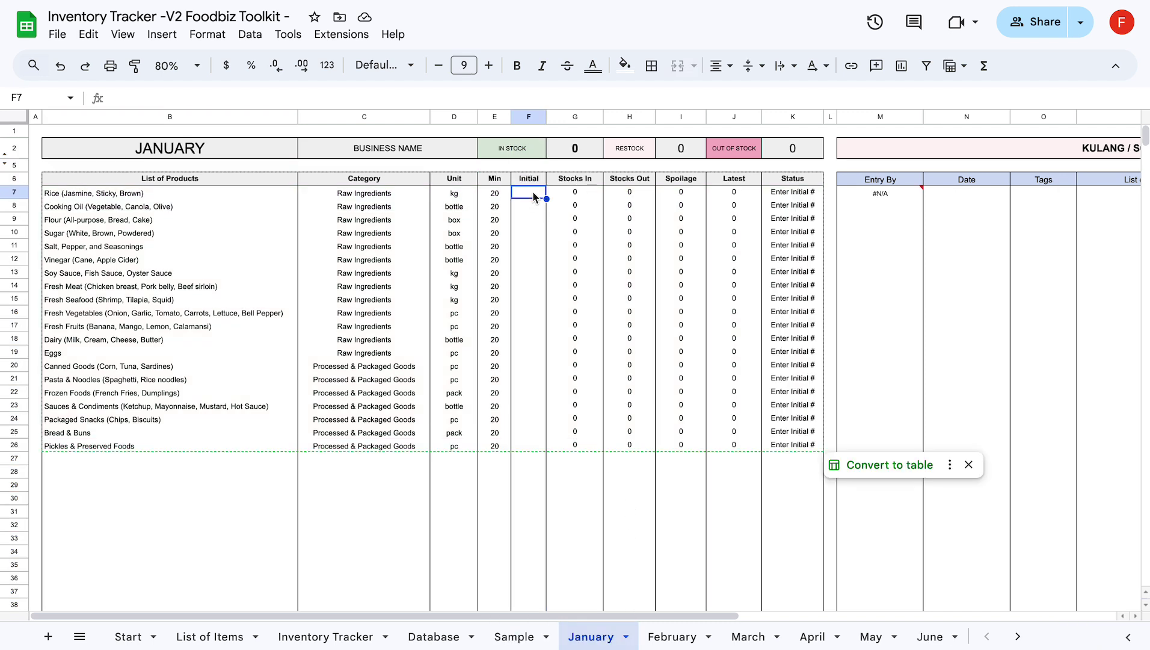
text(10)
key(Return)
text(10)
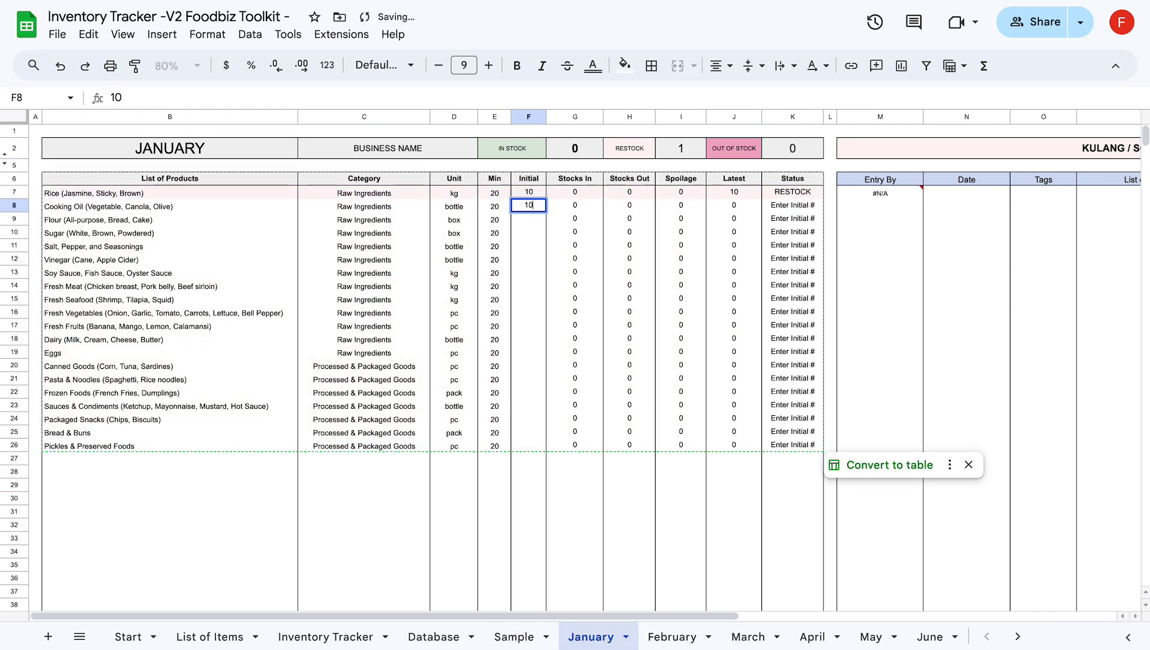
key(Return)
text(10)
key(Return)
text(10)
key(Return)
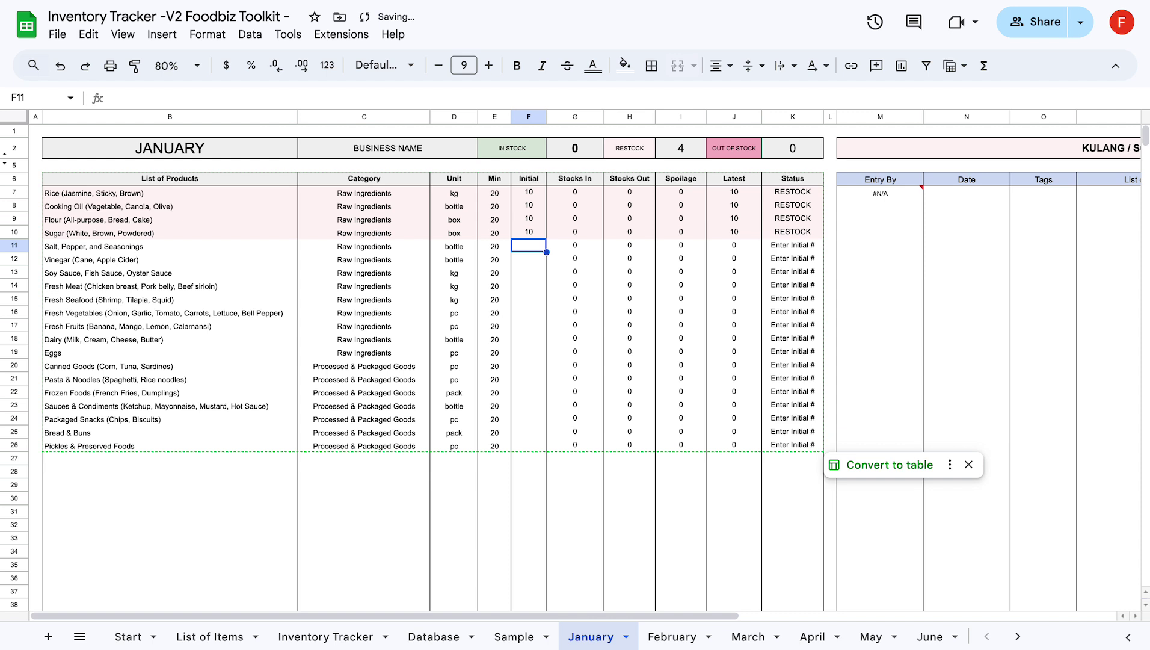
click(523, 116)
Review the Stocks In, Stocks Out, Spoilage, Latest and Status columns on the Sample sheet
click(499, 636)
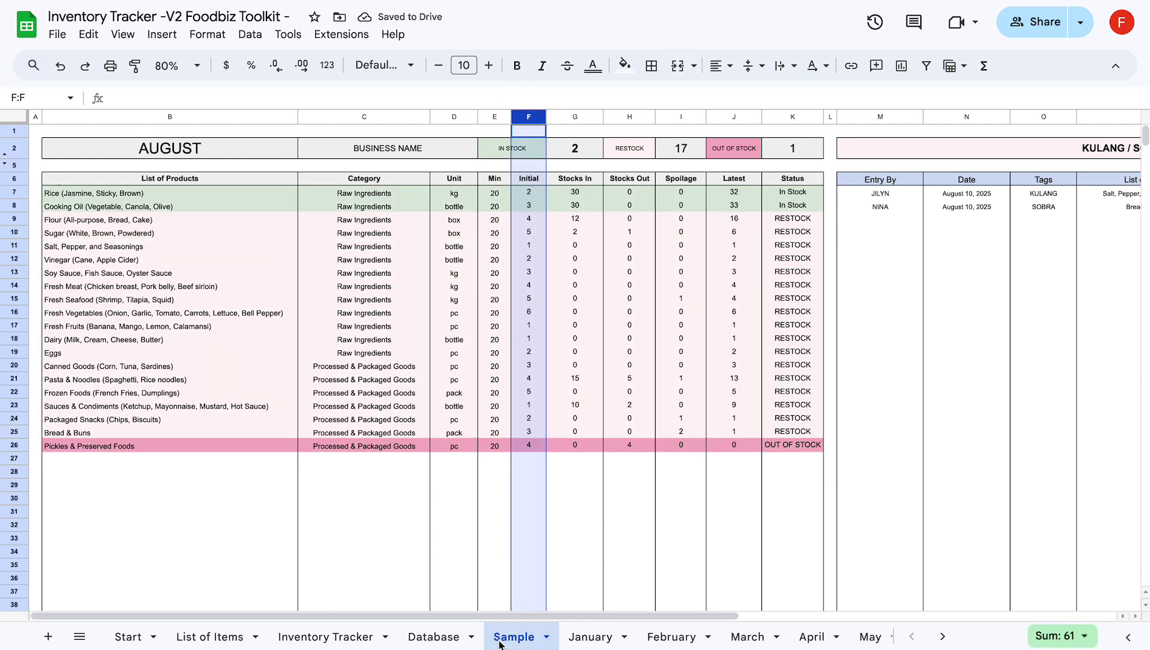
click(830, 474)
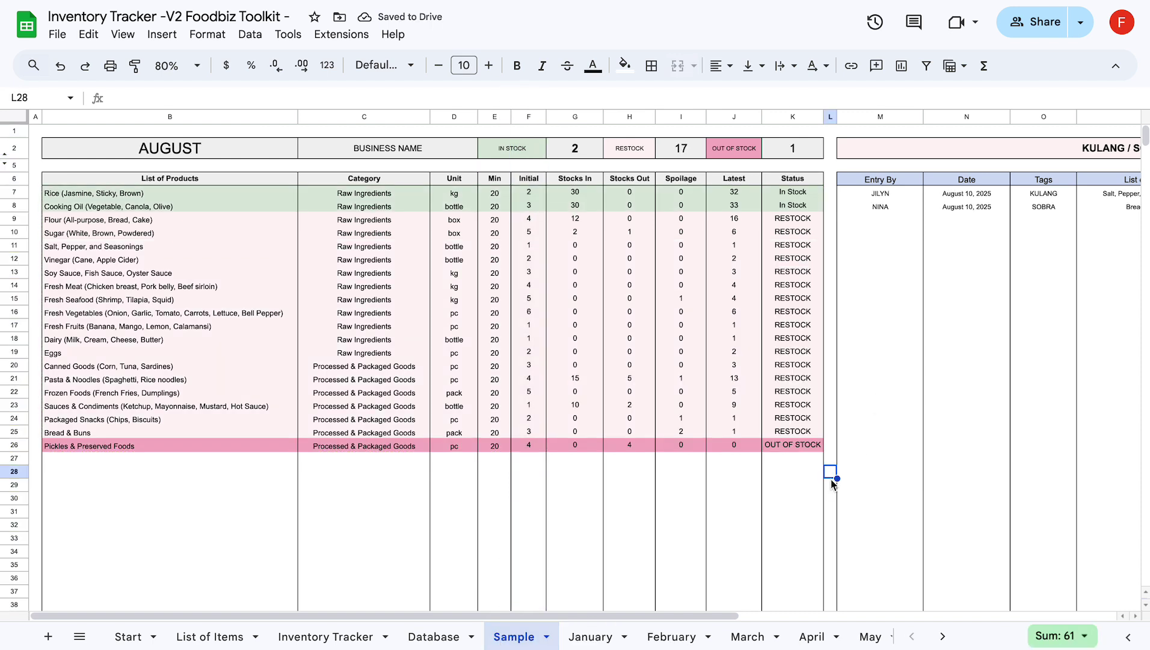
click(575, 116)
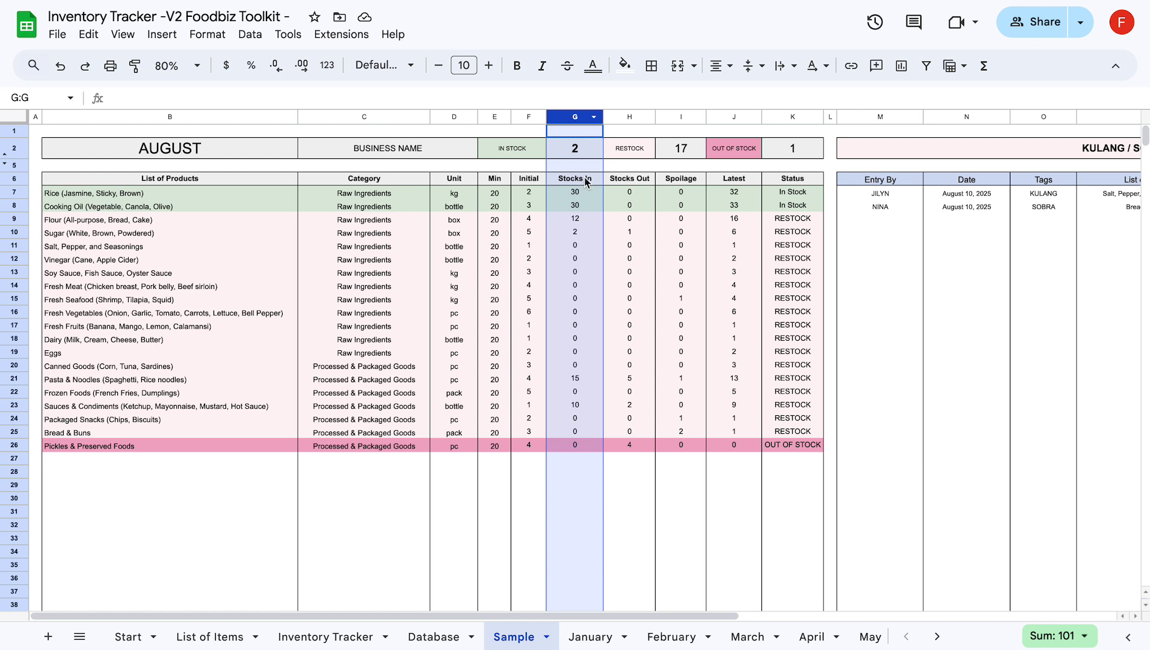
click(620, 117)
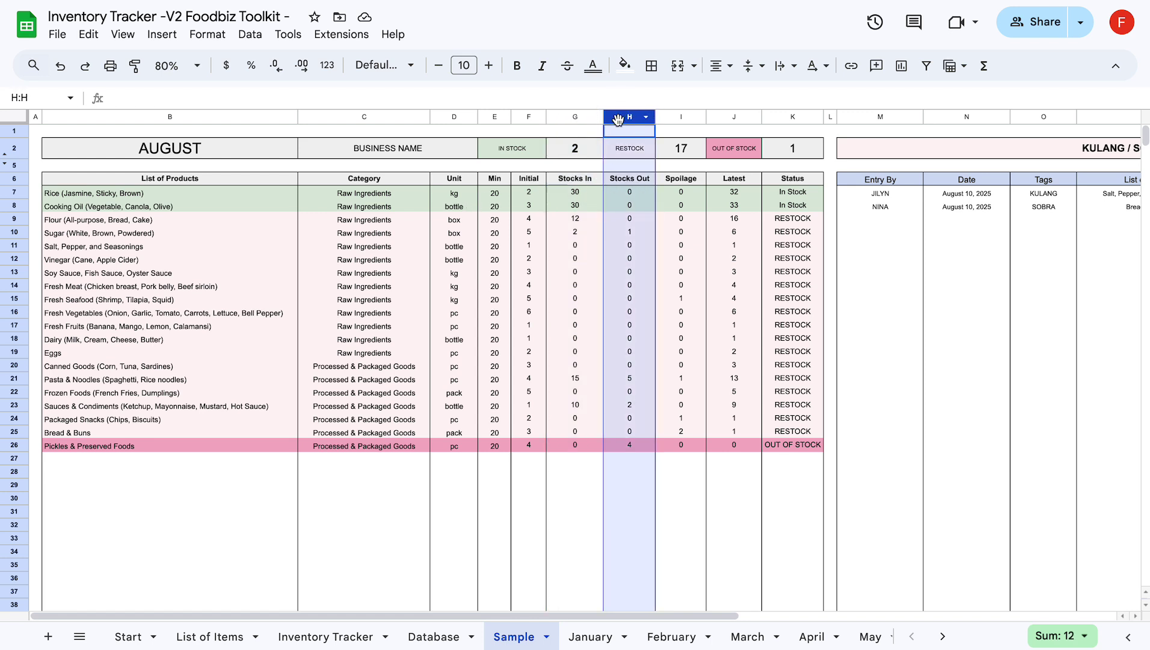
drag(618, 119, 668, 123)
click(675, 118)
click(721, 118)
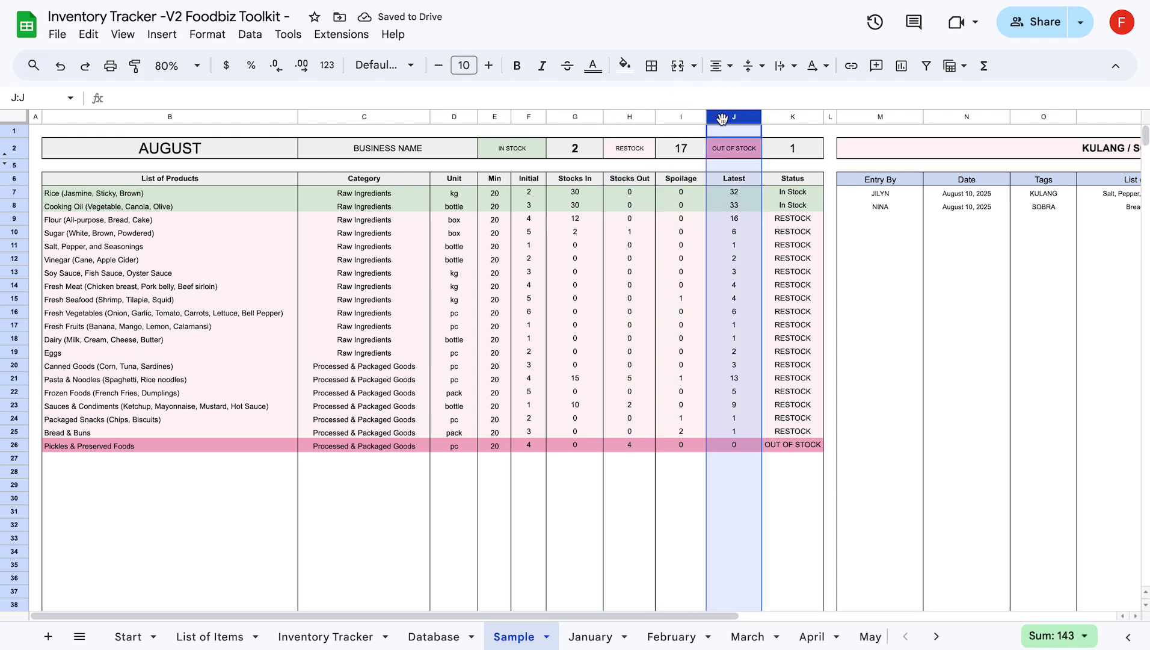
scroll(721, 118, right, 1)
click(776, 118)
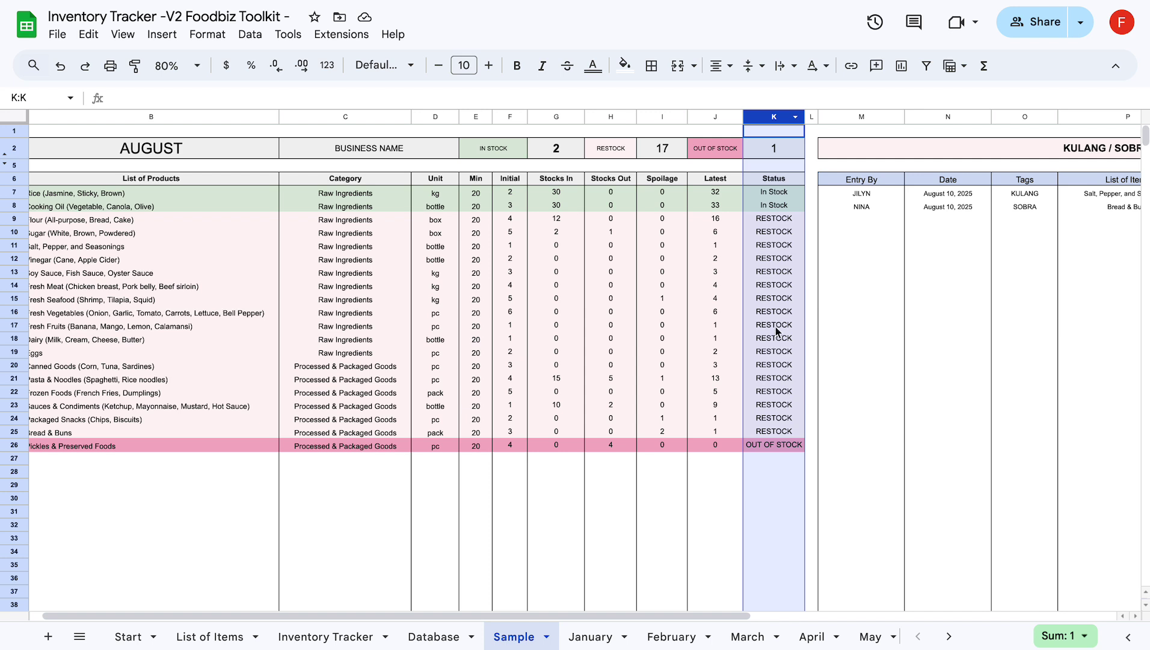
Compare the Latest quantities with the Min values on the Sample sheet, checking the Flour and Rice rows
click(713, 222)
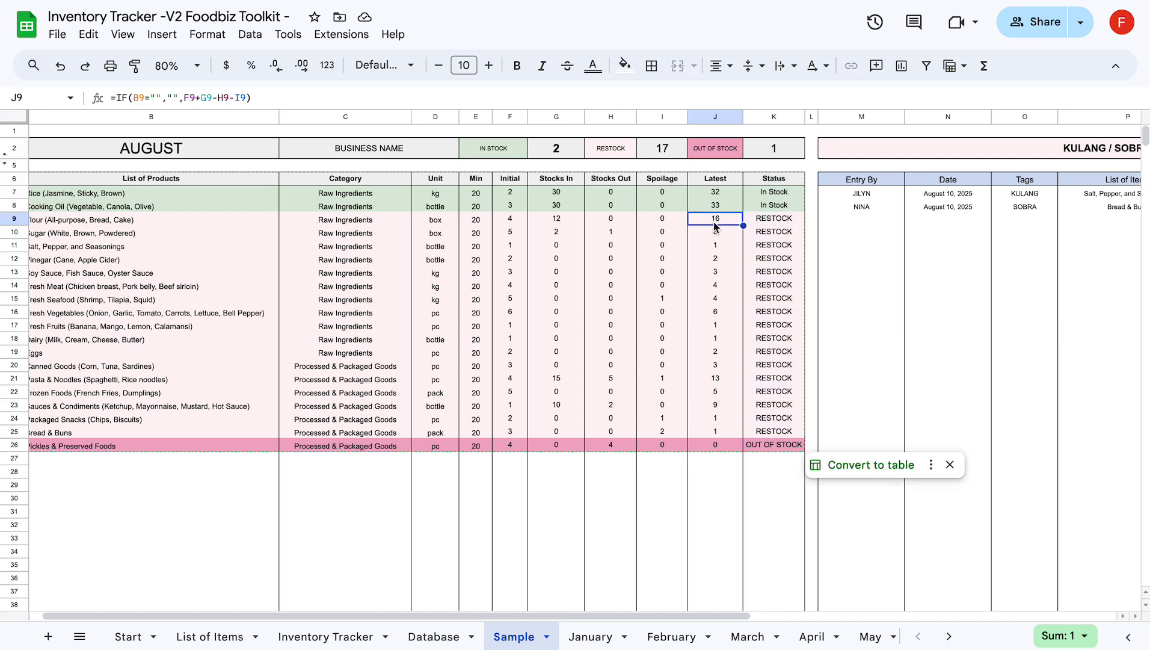
click(480, 221)
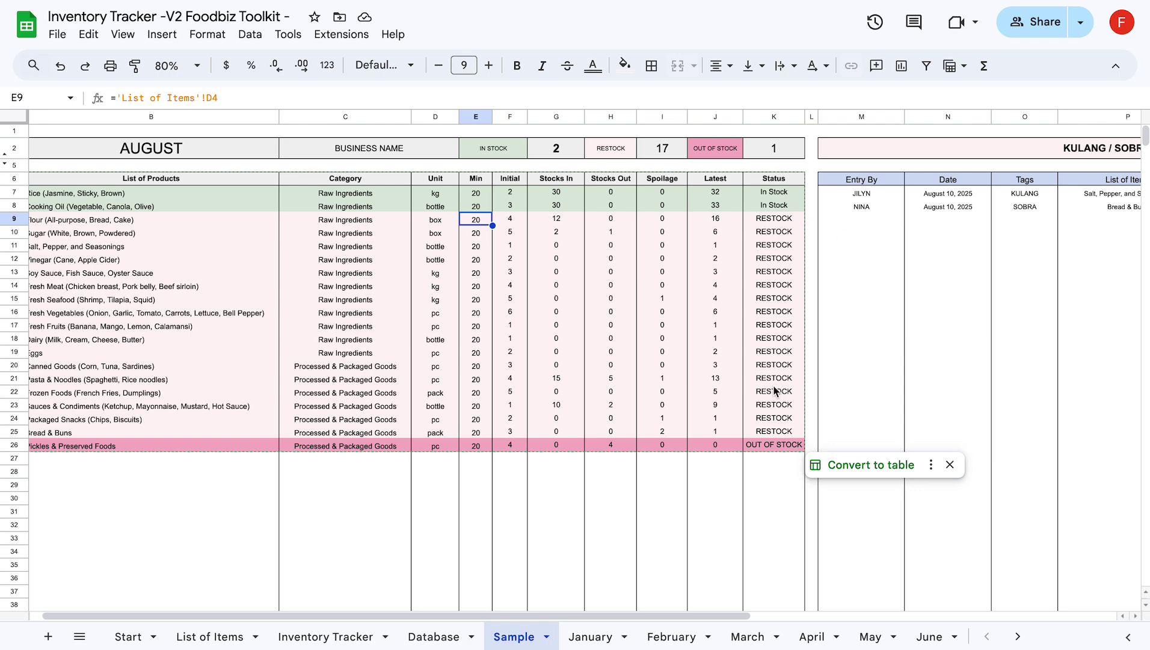
scroll(775, 391, left, 1)
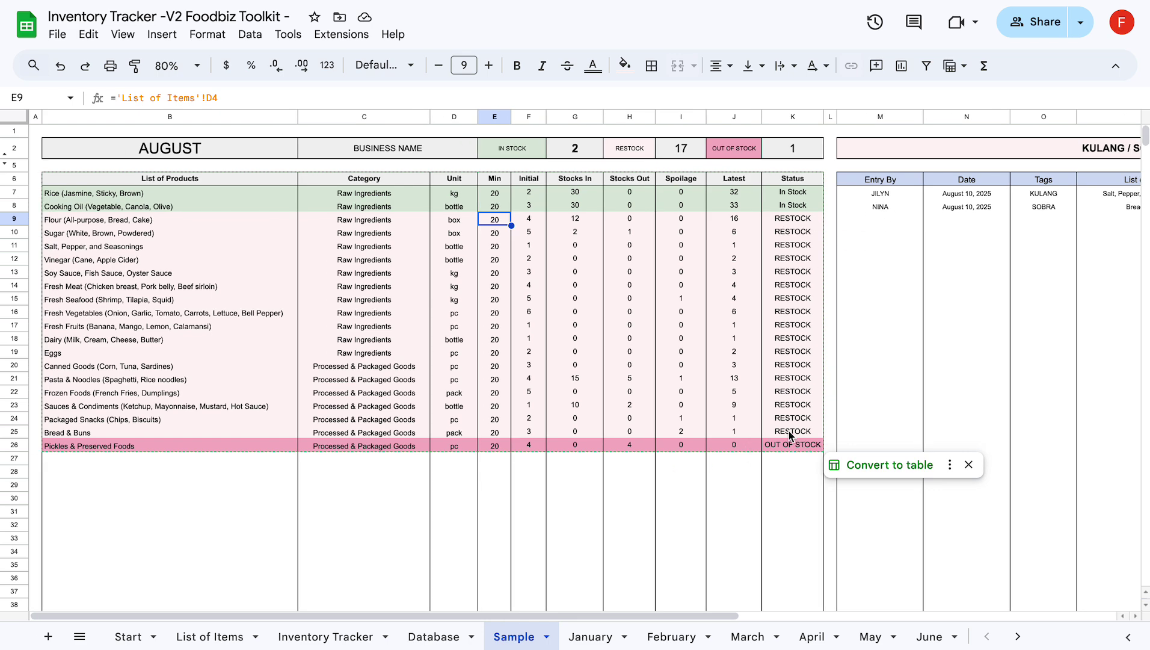
click(830, 433)
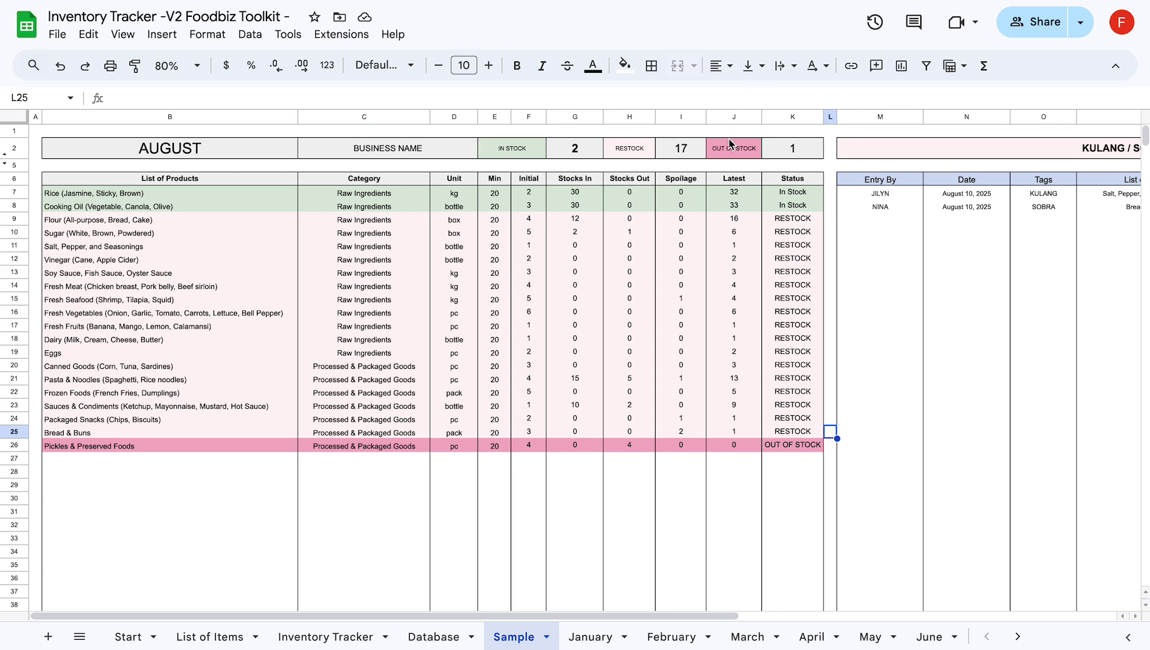
scroll(750, 328, down, 1)
click(724, 117)
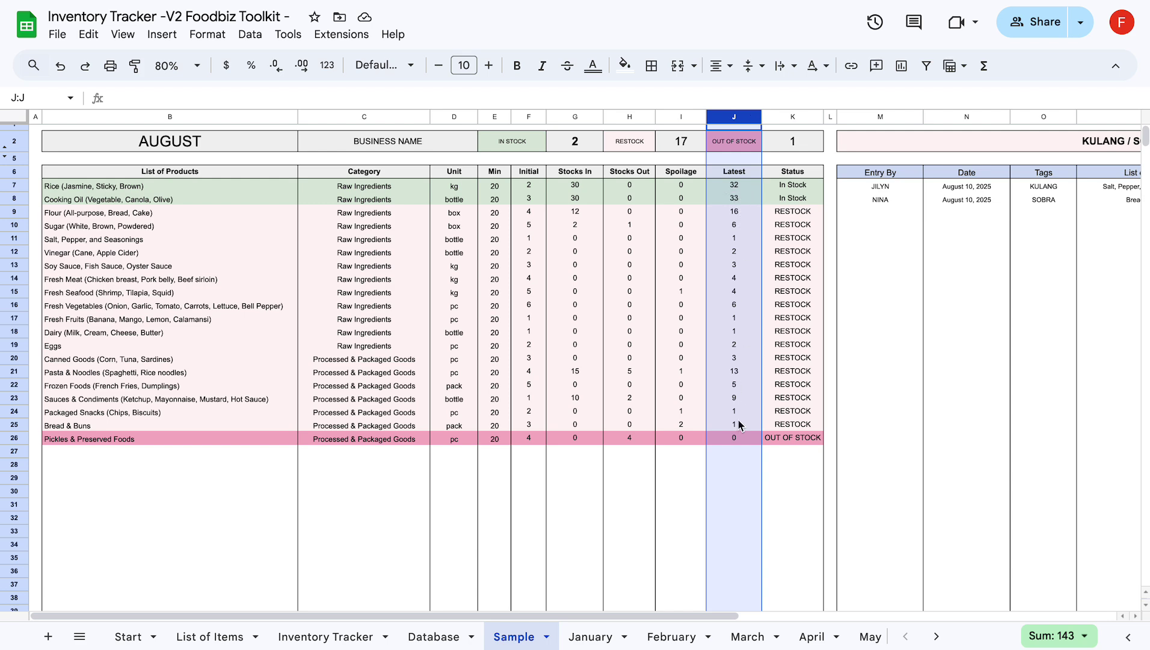
scroll(741, 428, up, 1)
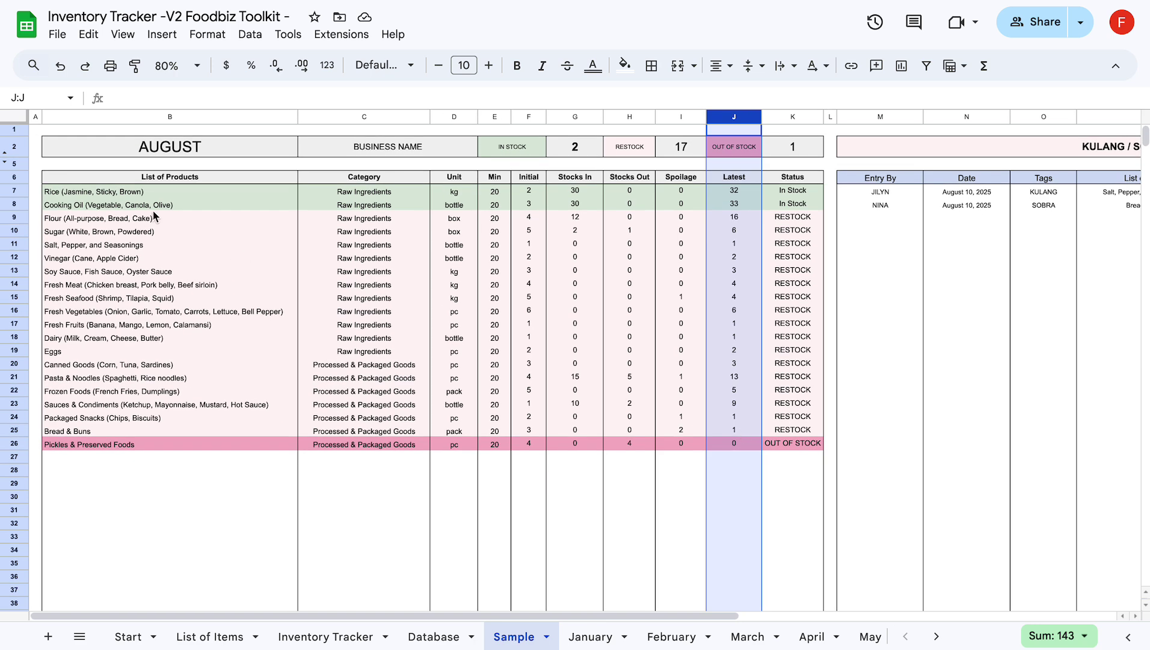
click(743, 195)
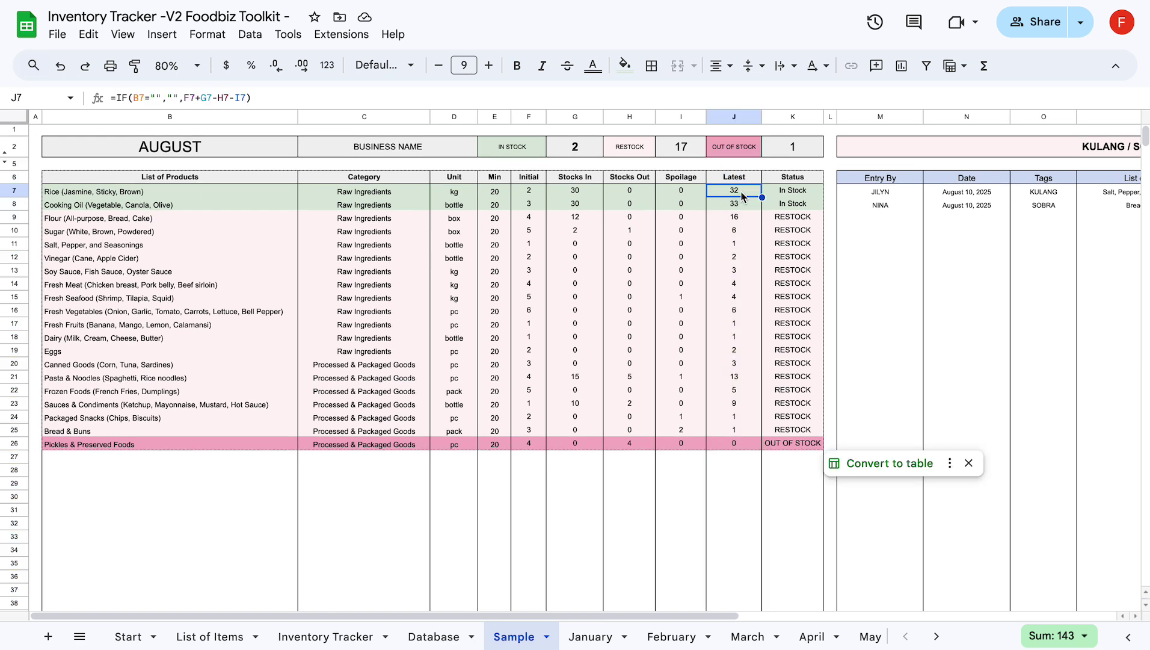
click(831, 200)
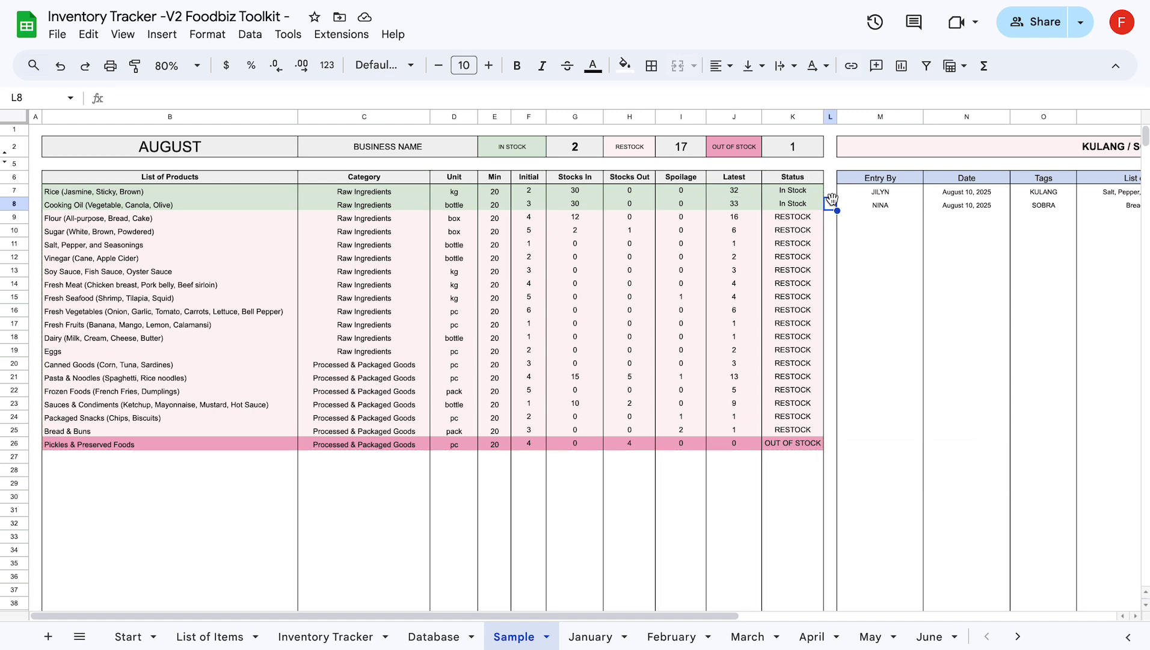
Add Rice (Jasmine, Sticky, Brown) with a quantity of 2 as the first row of the Inventory Tracker
click(379, 635)
click(326, 149)
text(ri)
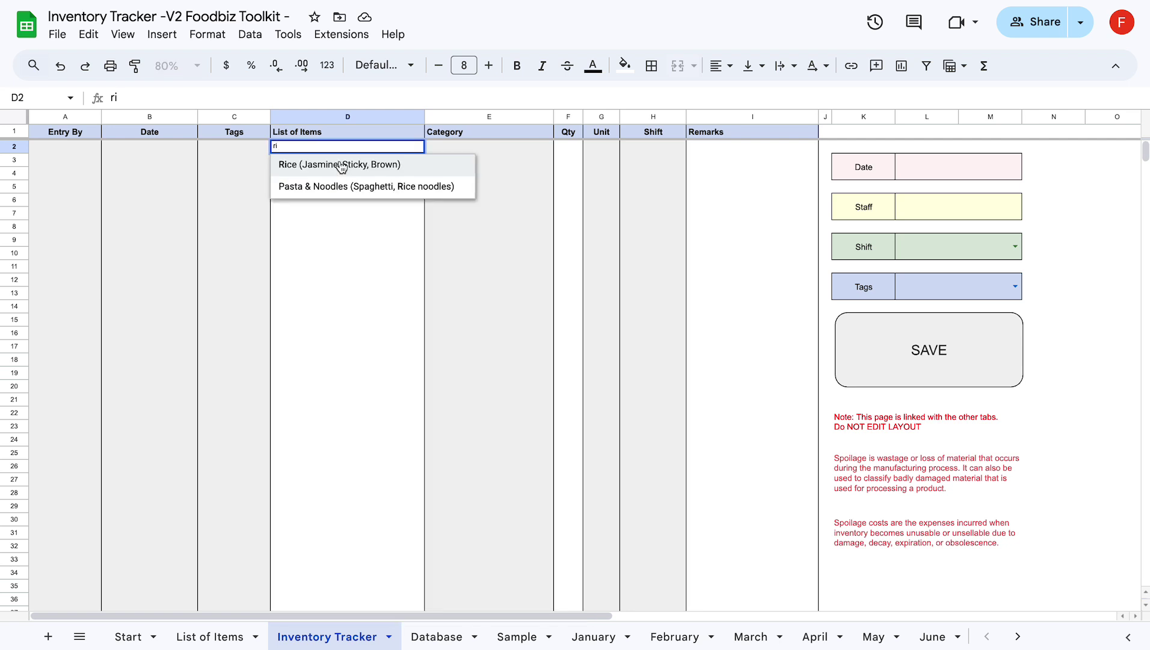
click(344, 164)
click(565, 151)
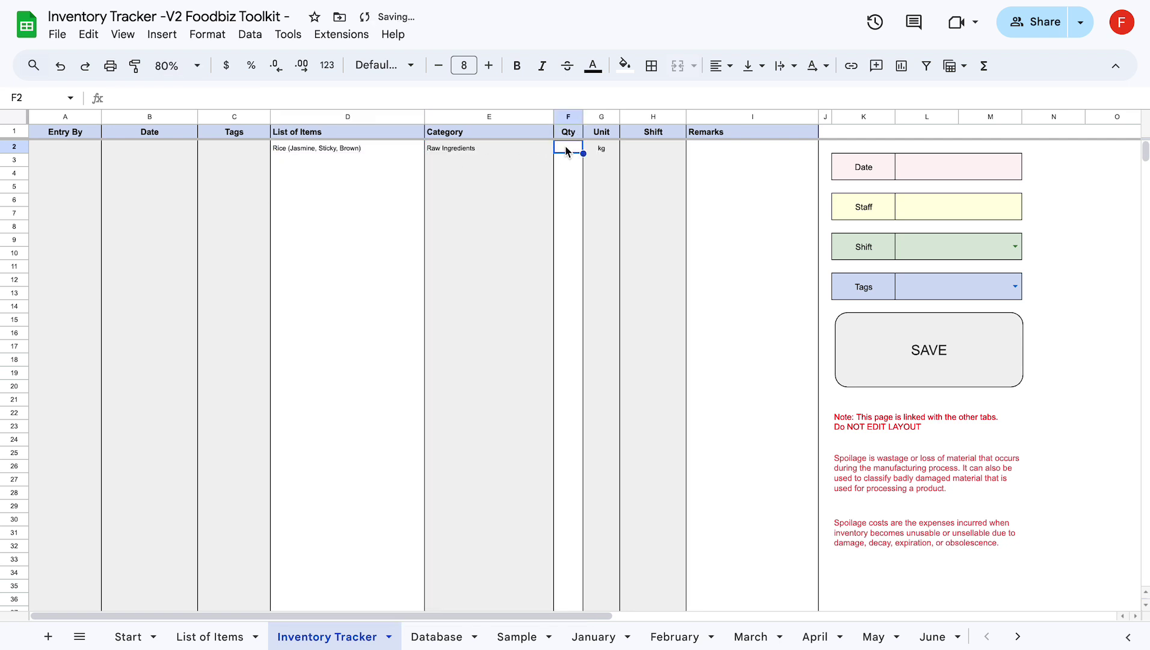
text(2)
click(750, 153)
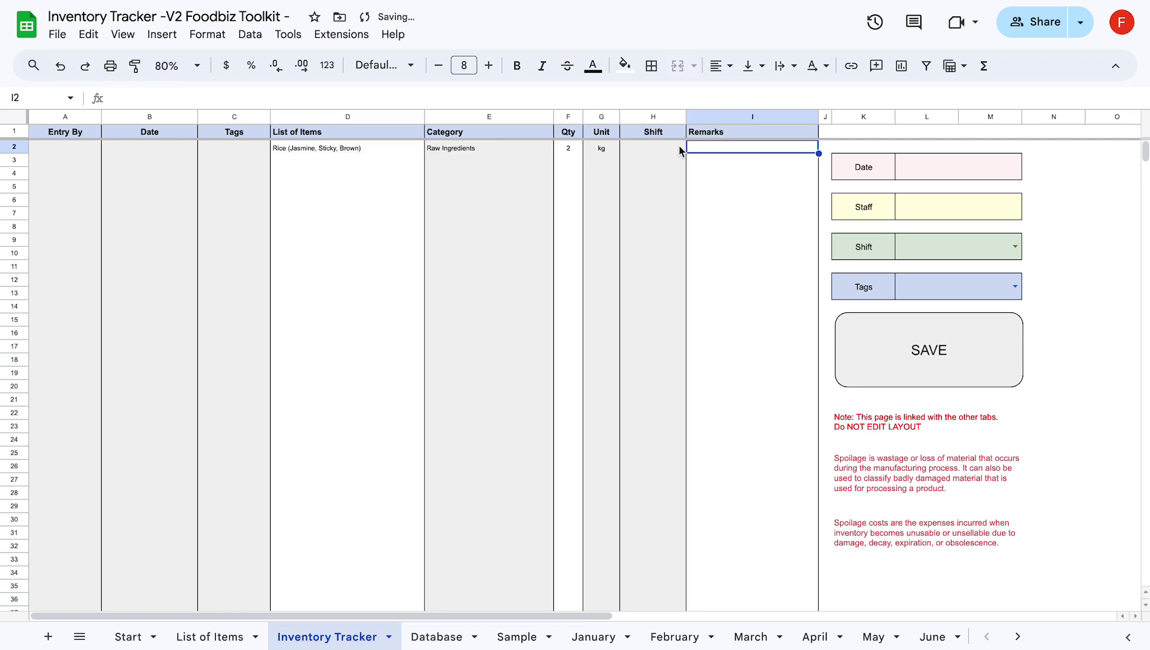
click(709, 116)
click(727, 151)
Date the Rice entry August 11, 2025 and fill in the staff member's name
double_click(942, 165)
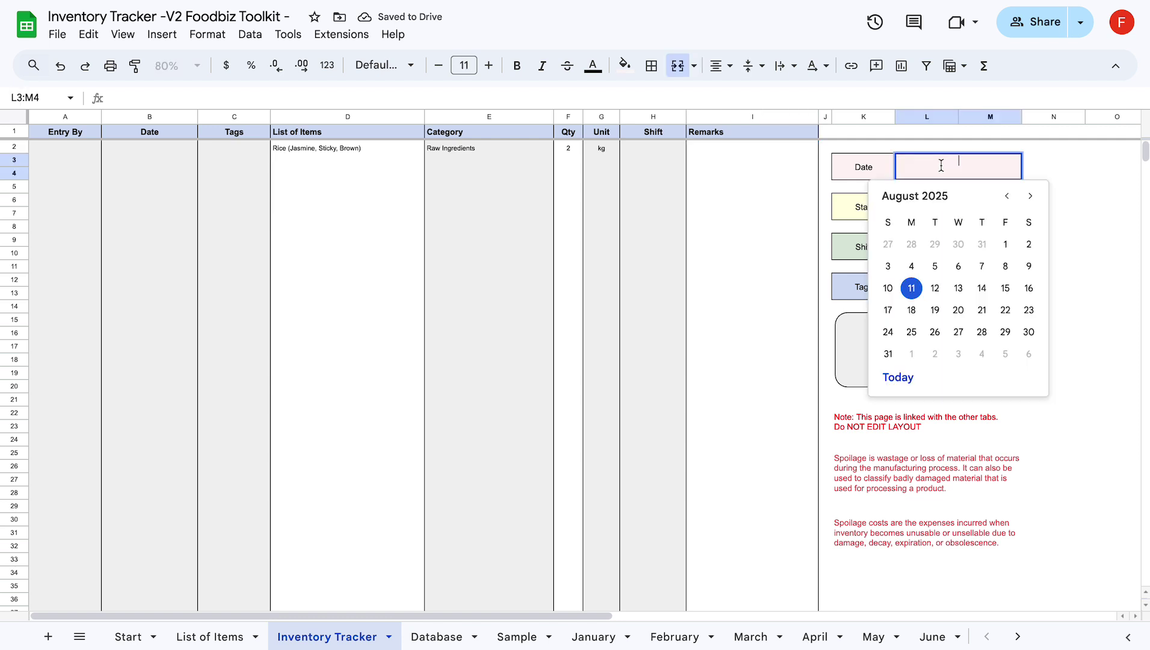
click(913, 288)
click(977, 218)
text(A)
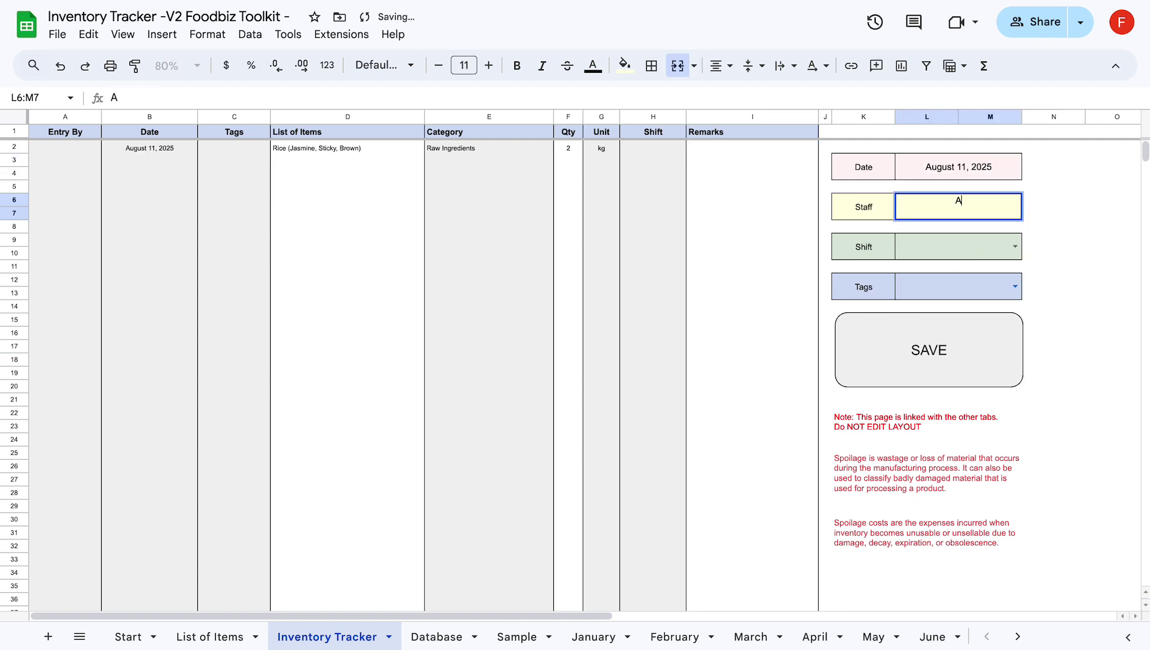
text(M )
text(NN)
Set the Rice entry's Shift to AM Shift
click(995, 257)
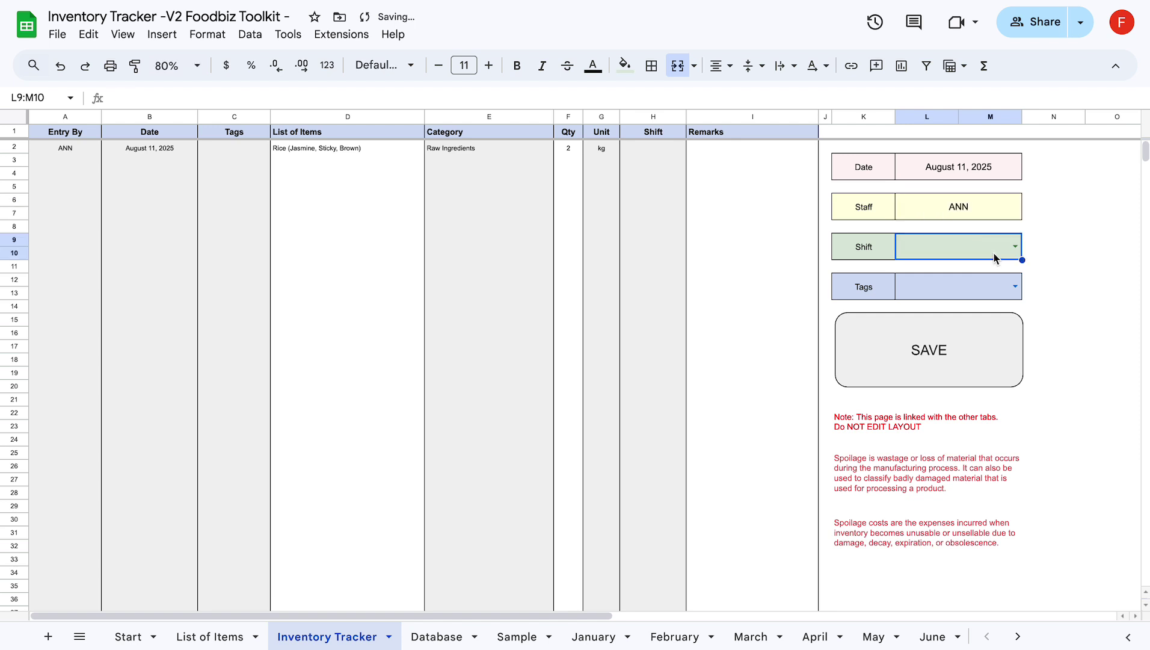
text(AM)
click(987, 268)
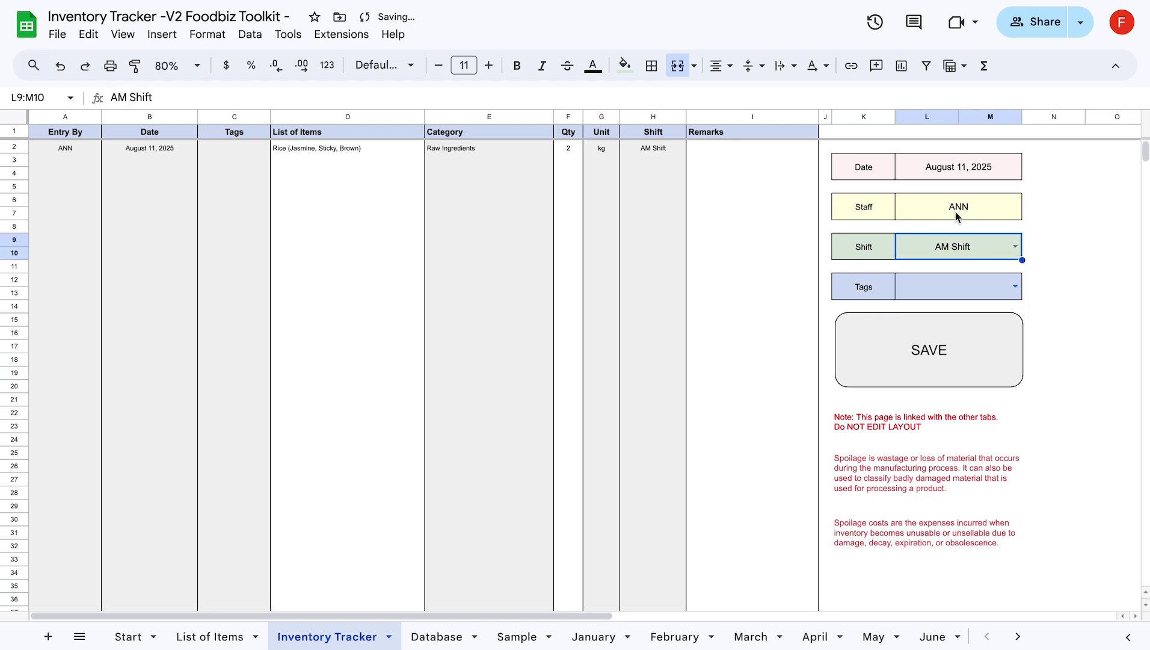
Tag the Rice entry as KULANG and save it to the inventory records
click(950, 289)
click(1014, 288)
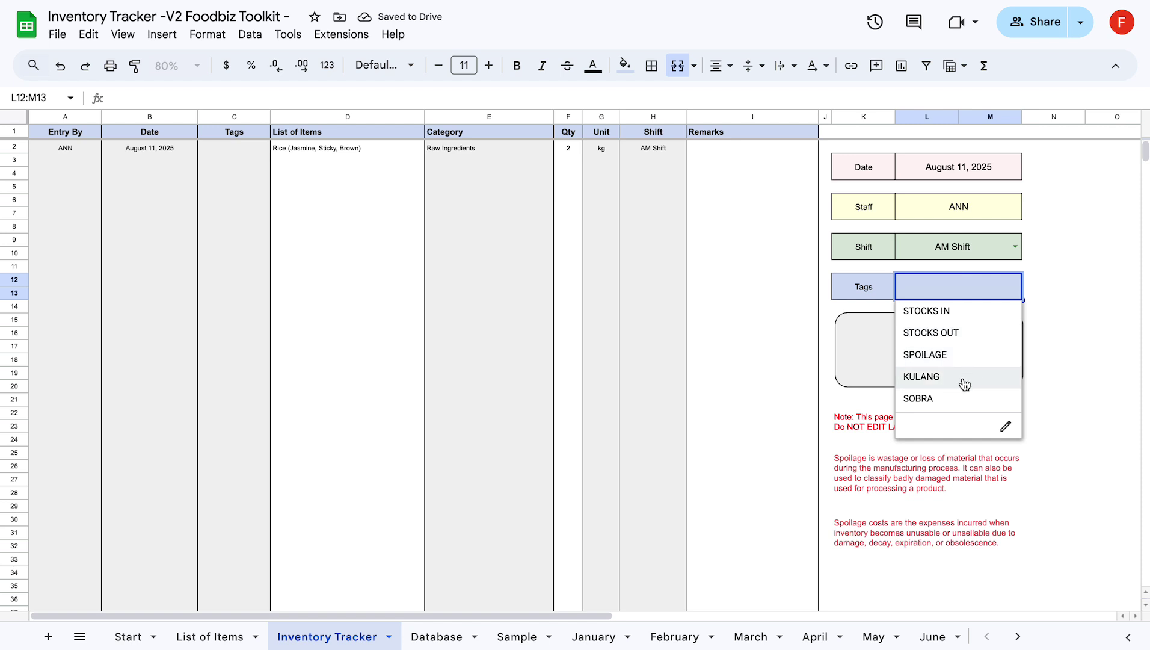
click(920, 376)
click(902, 390)
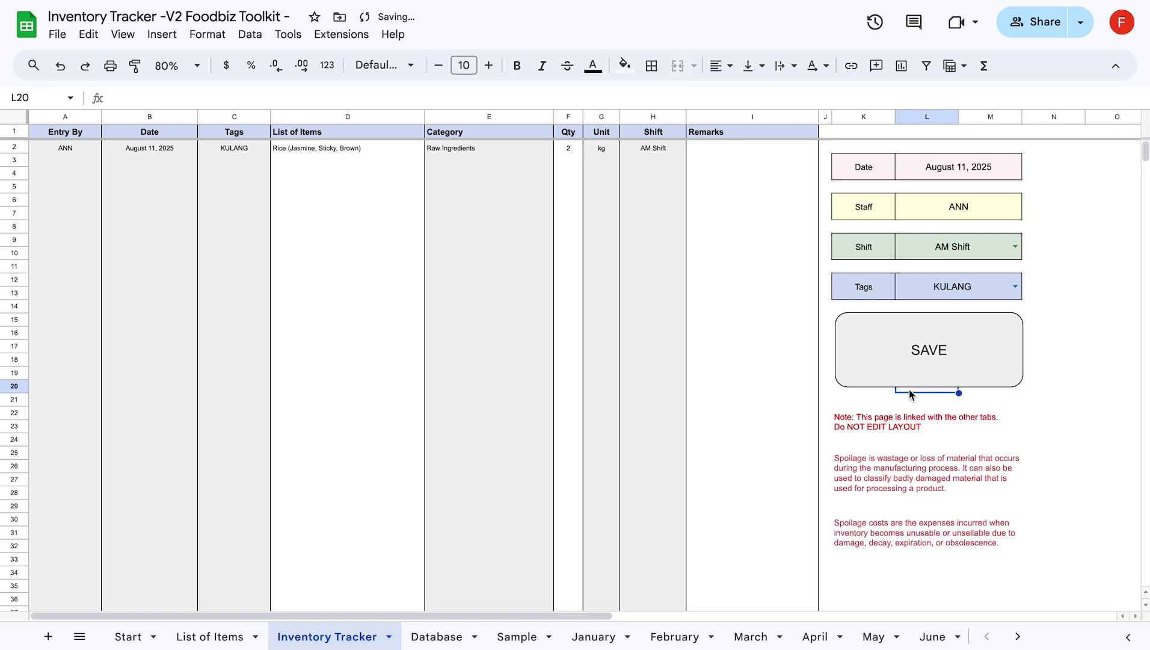
click(915, 368)
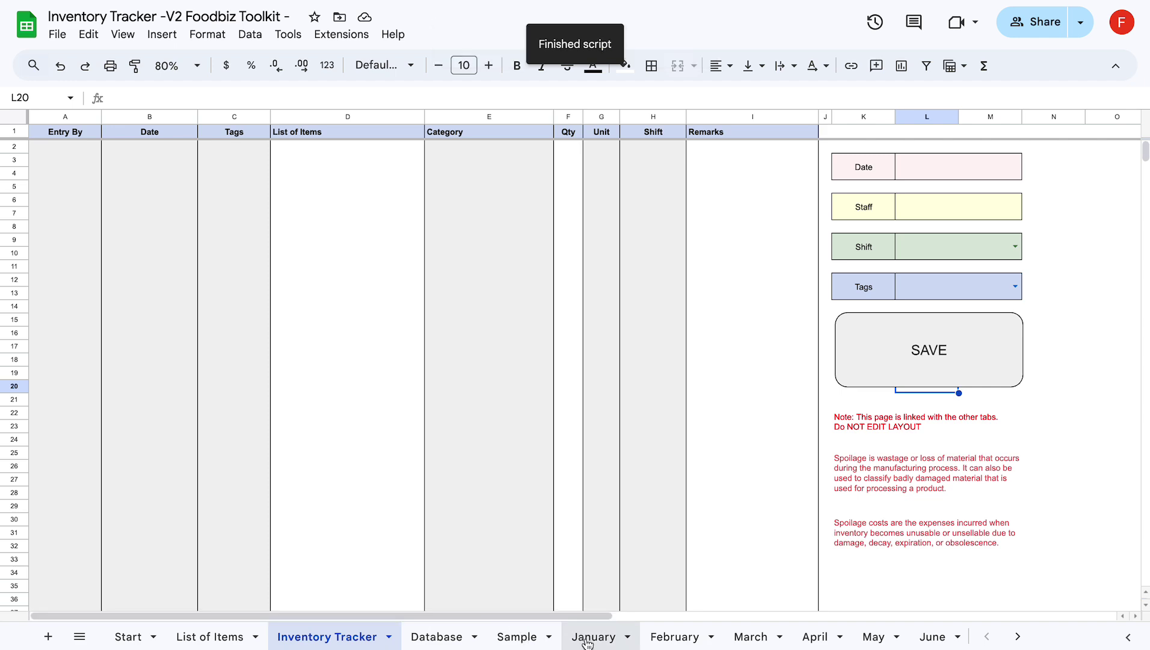
Examine the KULANG / SOBRA log on the Sample sheet, including its List of Items column, alongside the August stock table
click(434, 636)
click(516, 636)
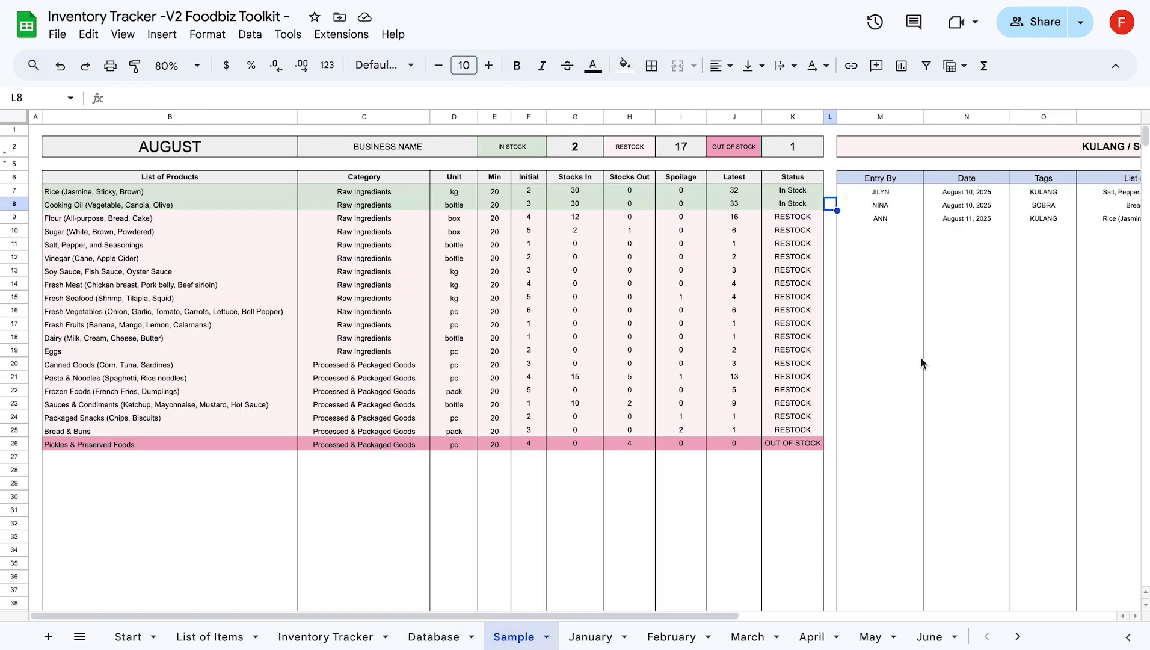
scroll(921, 363, right, 3)
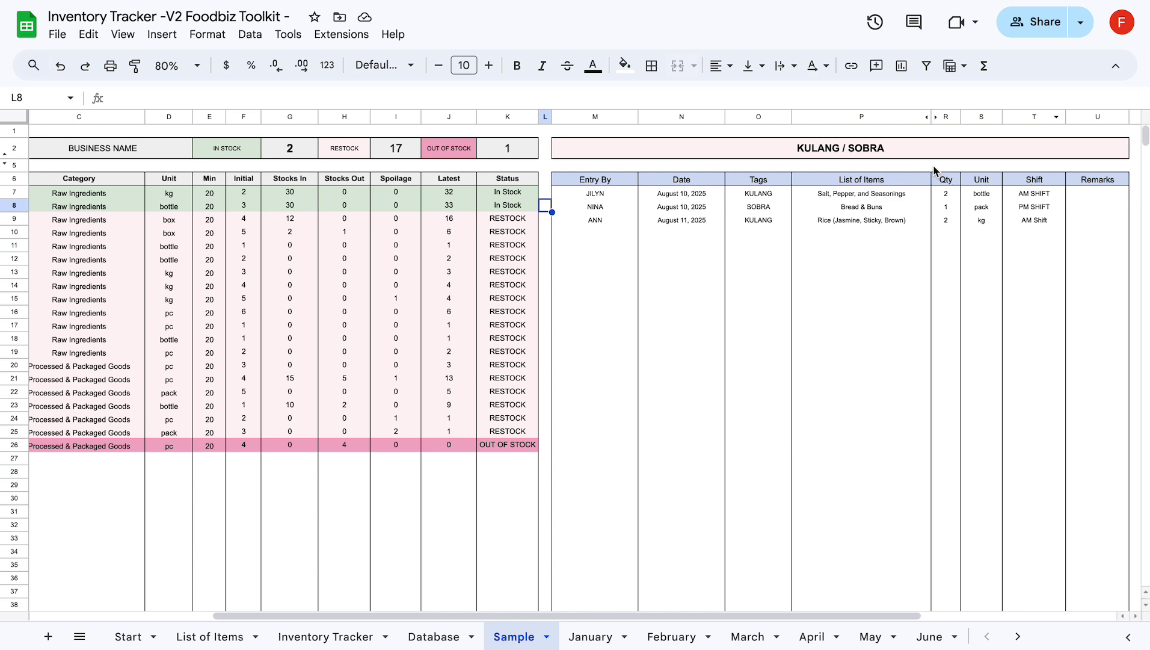
scroll(947, 161, right, 2)
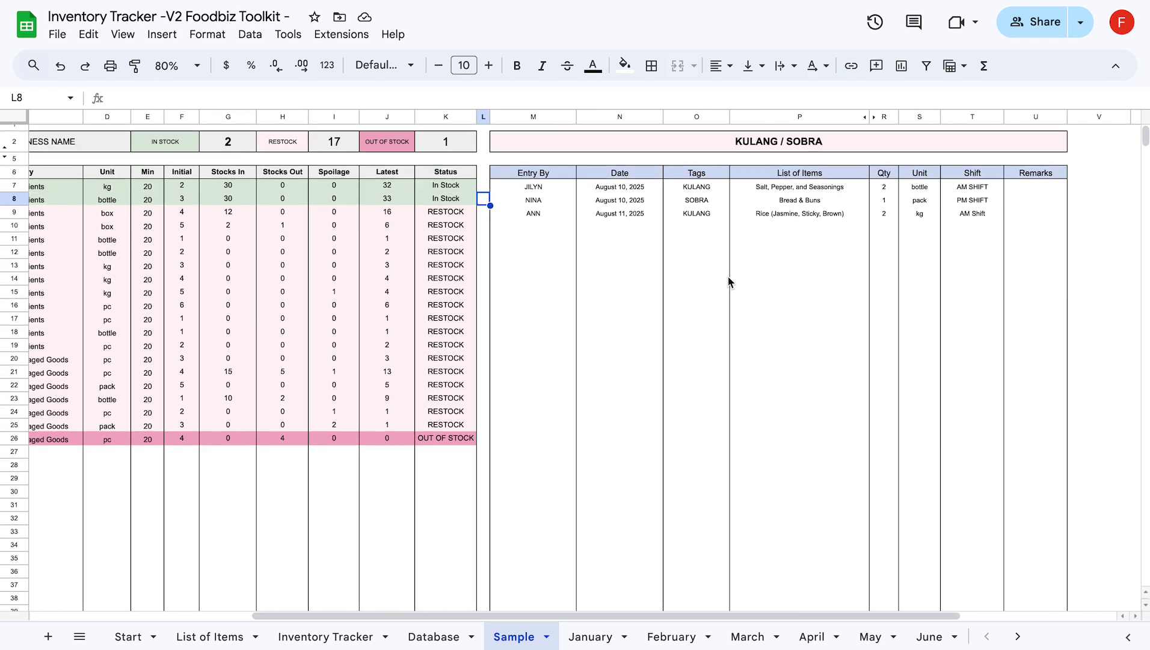
scroll(729, 284, right, 1)
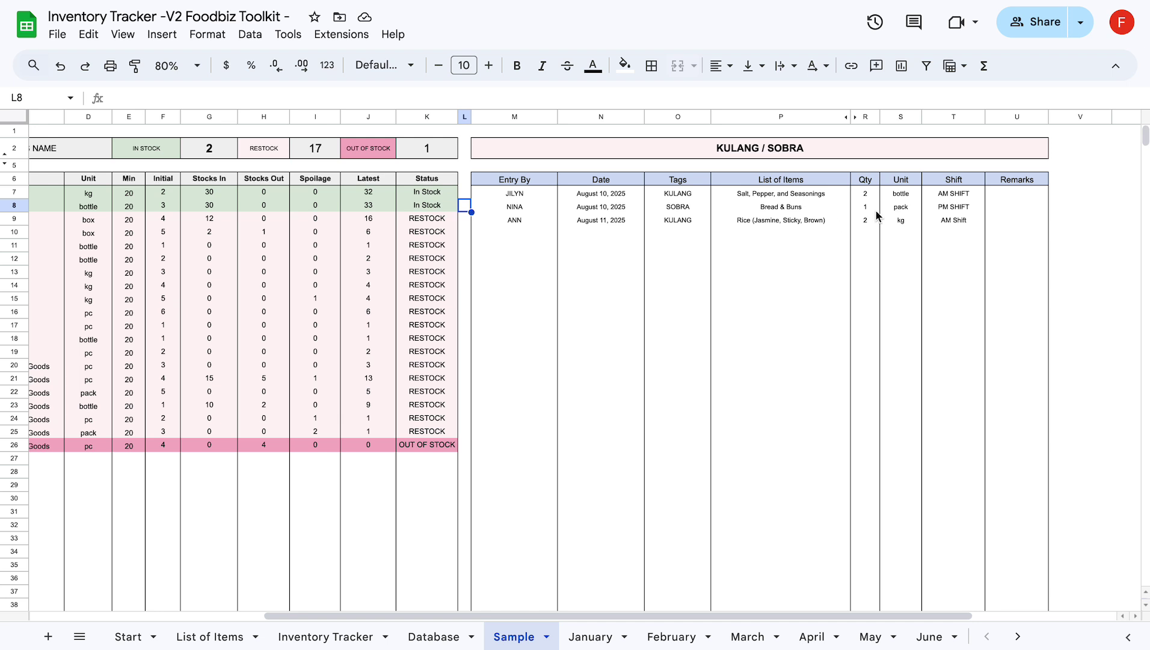
click(789, 115)
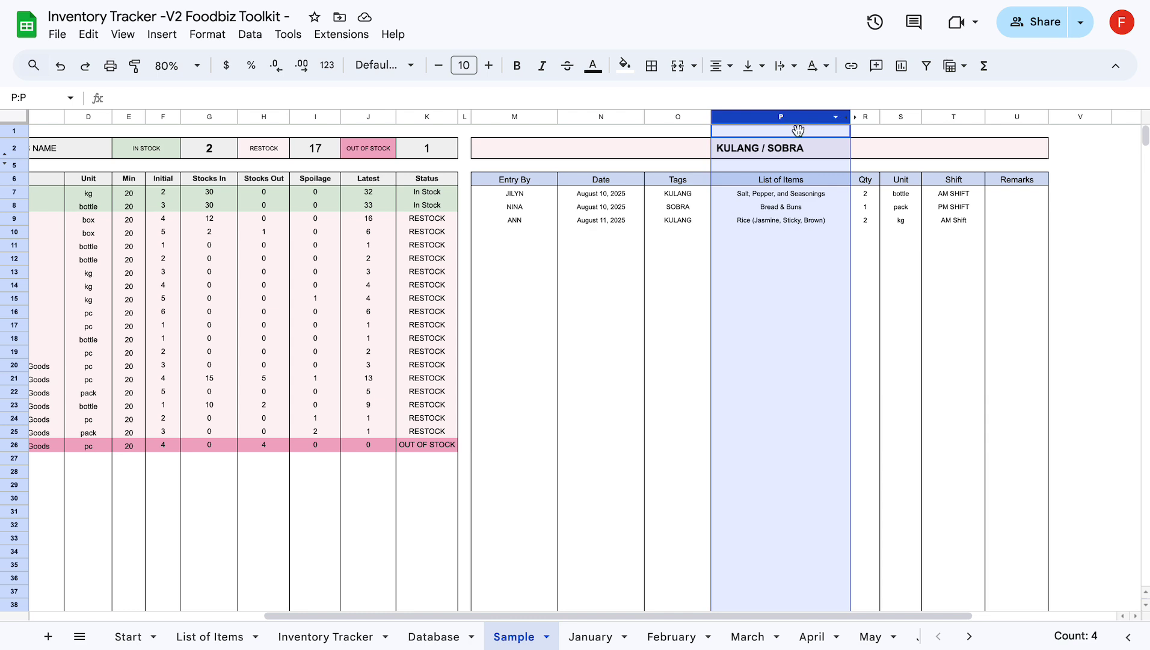
scroll(837, 212, left, 1)
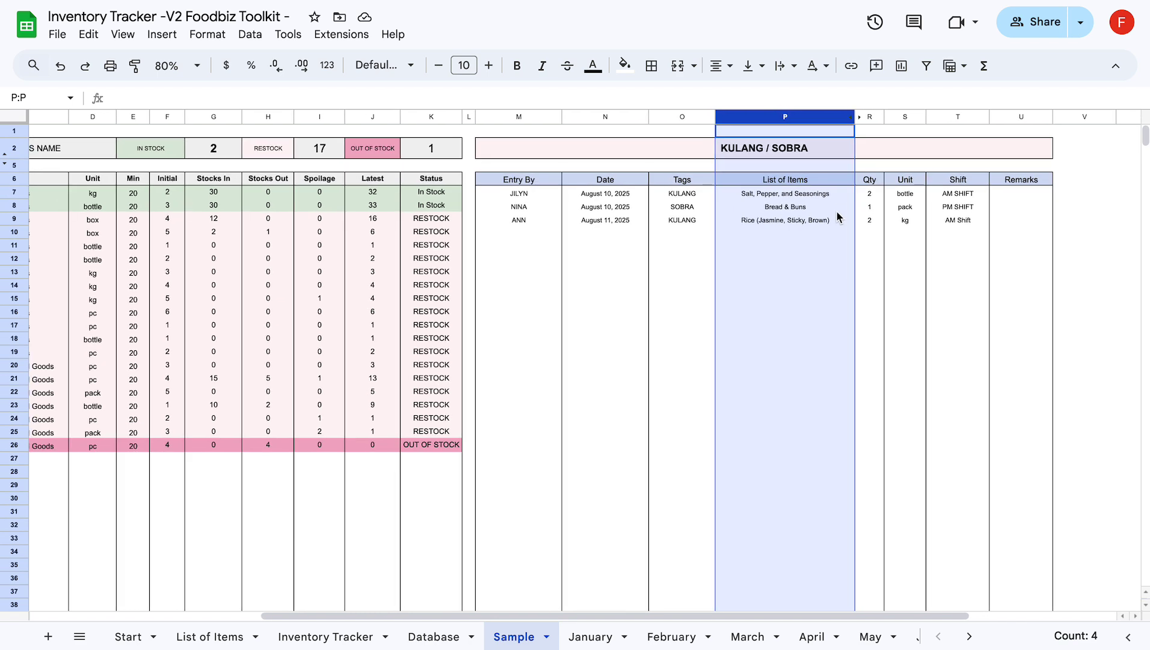
scroll(837, 217, right, 2)
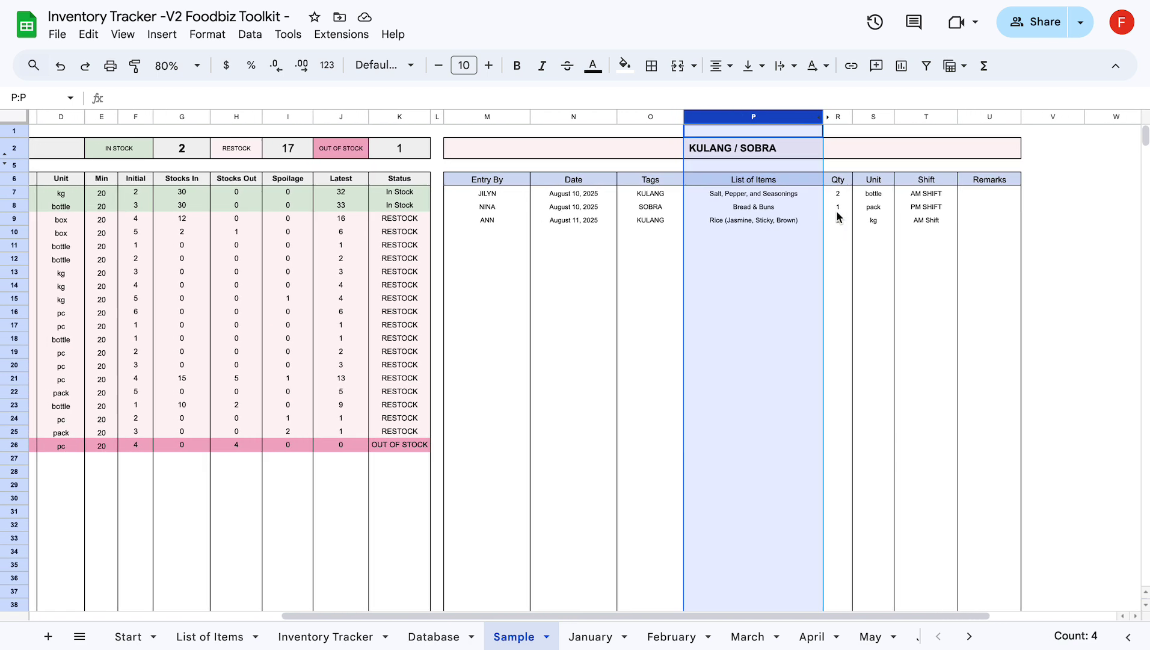
scroll(838, 216, left, 10)
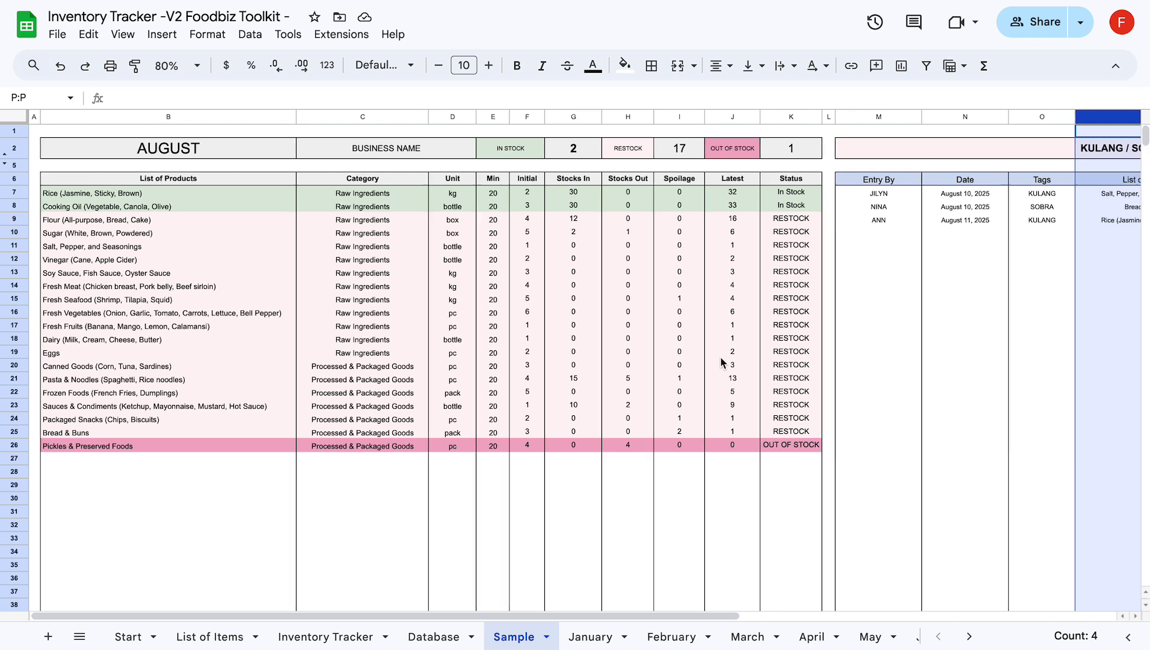
scroll(721, 362, right, 2)
Look through the monthly stock sheets from January to November and examine the Initial column on the November sheet
click(587, 636)
click(671, 637)
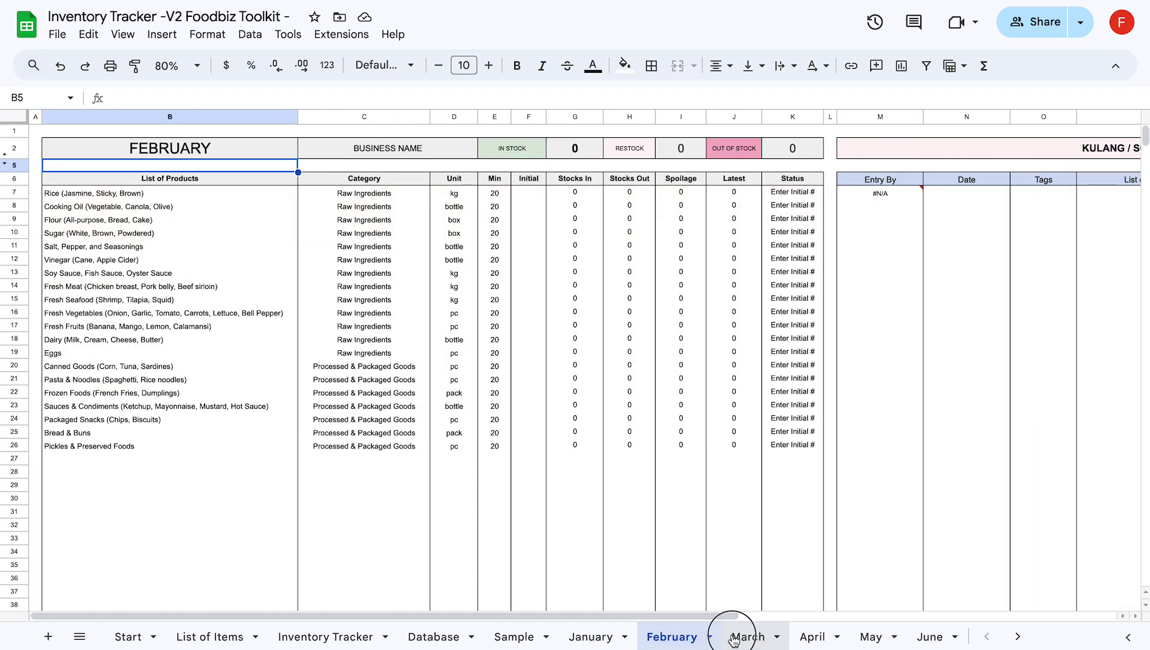
click(741, 636)
click(728, 636)
click(836, 637)
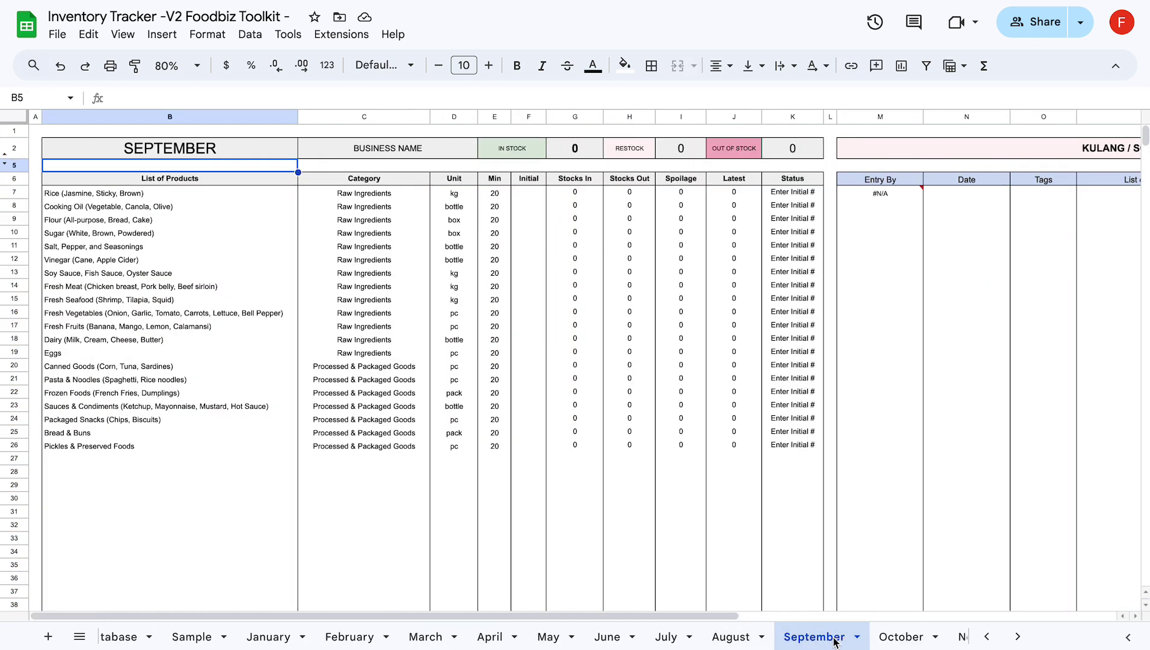
click(834, 641)
click(521, 115)
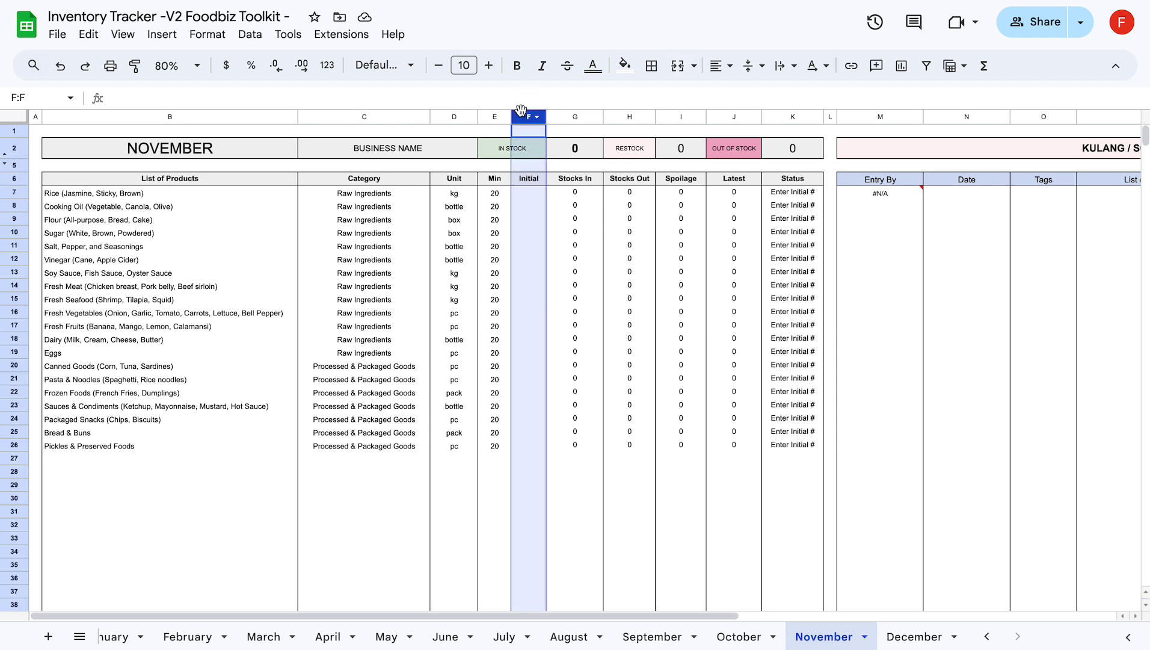
click(528, 194)
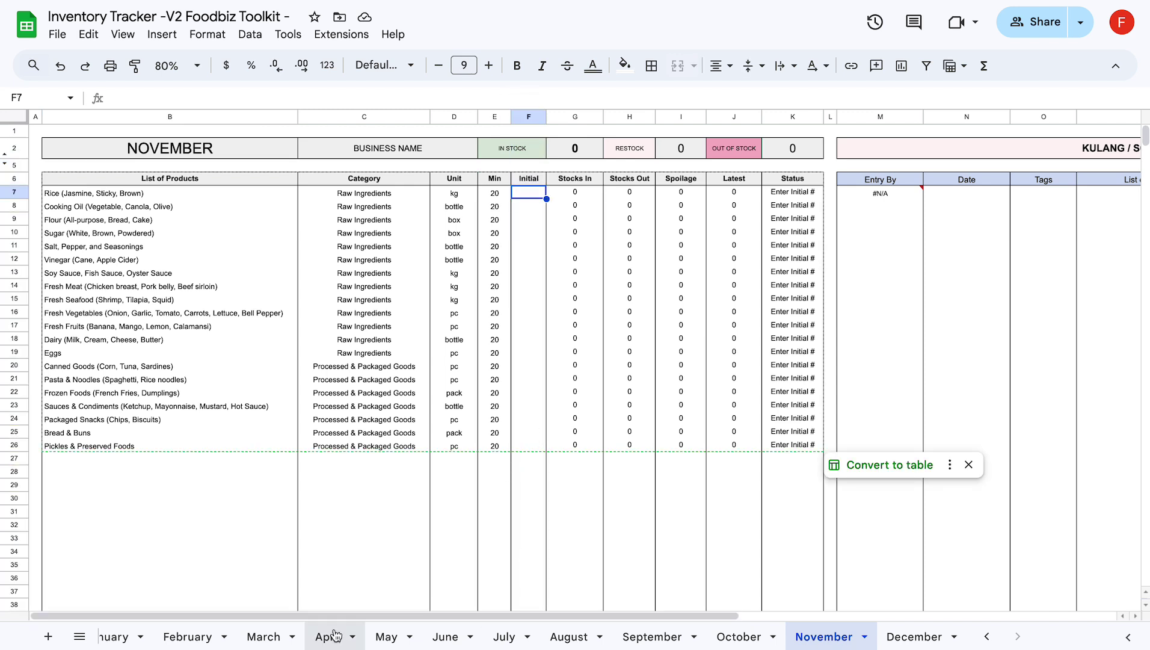
Return to the Sample sheet and review its August stock table
scroll(335, 634, up, 3)
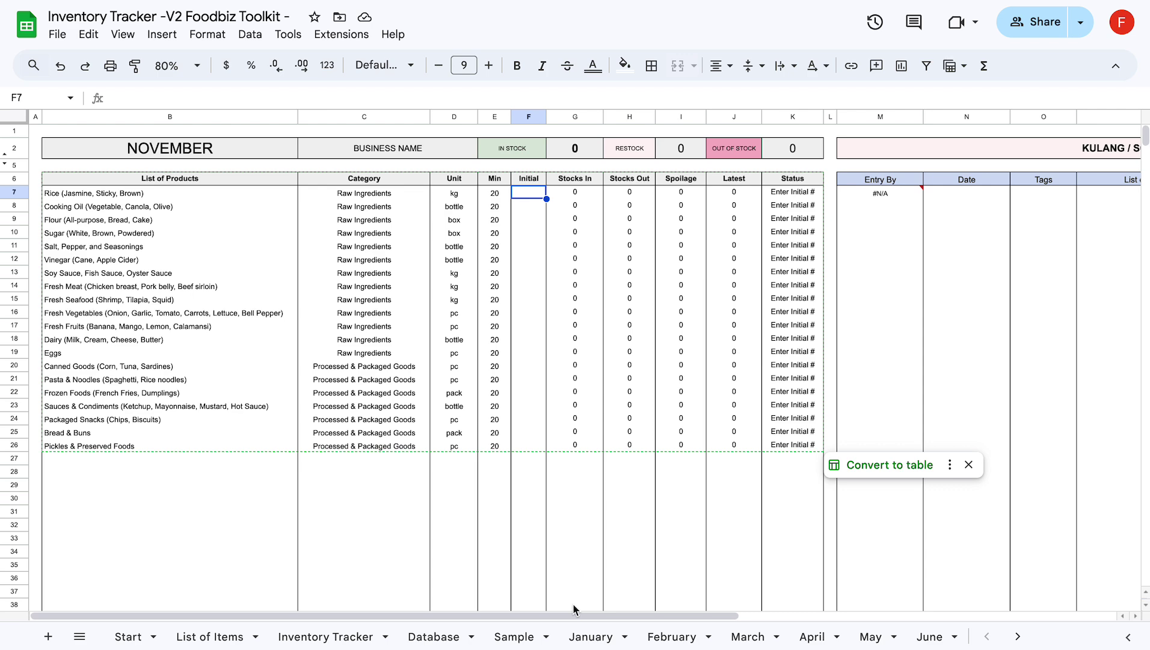
click(591, 637)
click(515, 636)
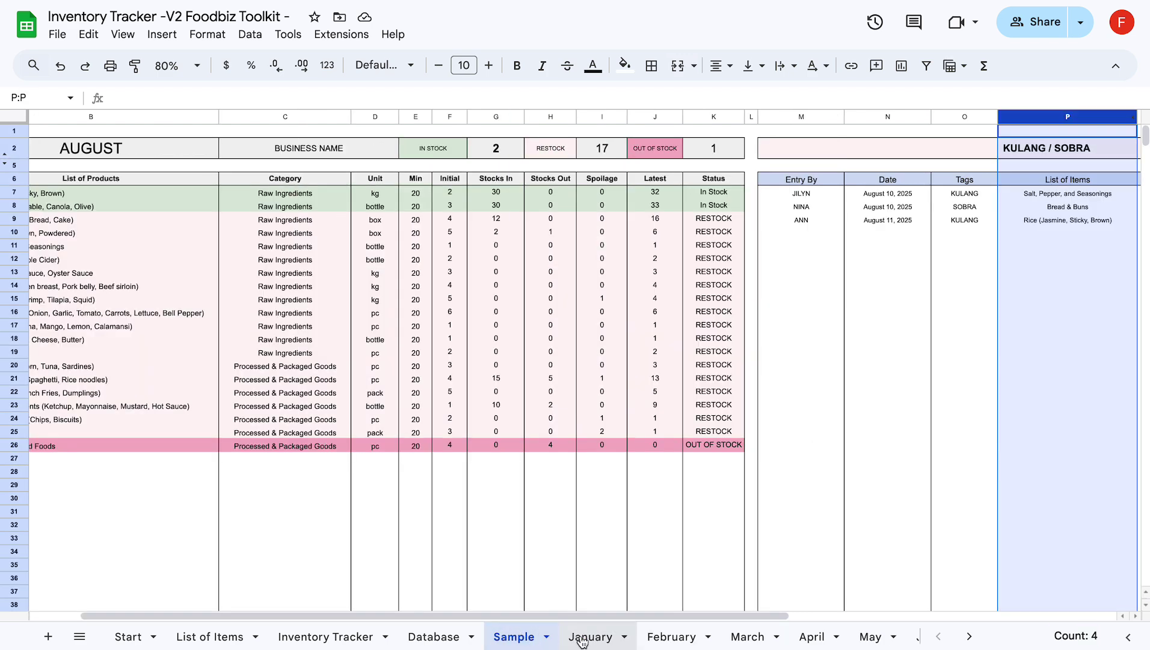
scroll(641, 496, right, 3)
scroll(641, 496, left, 5)
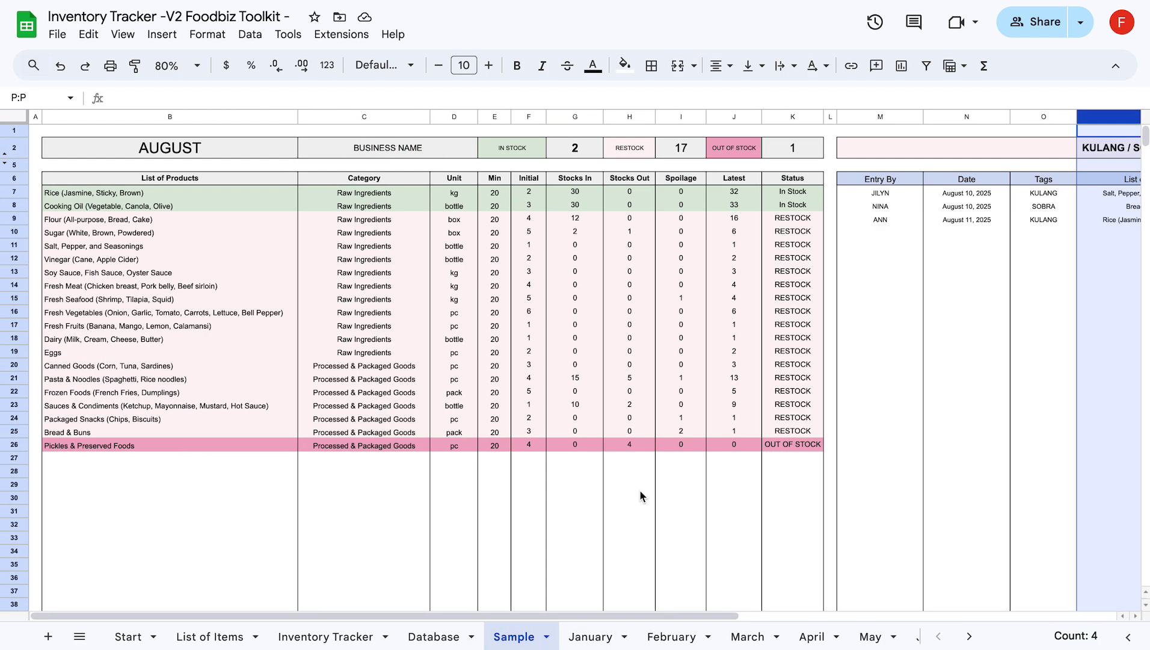